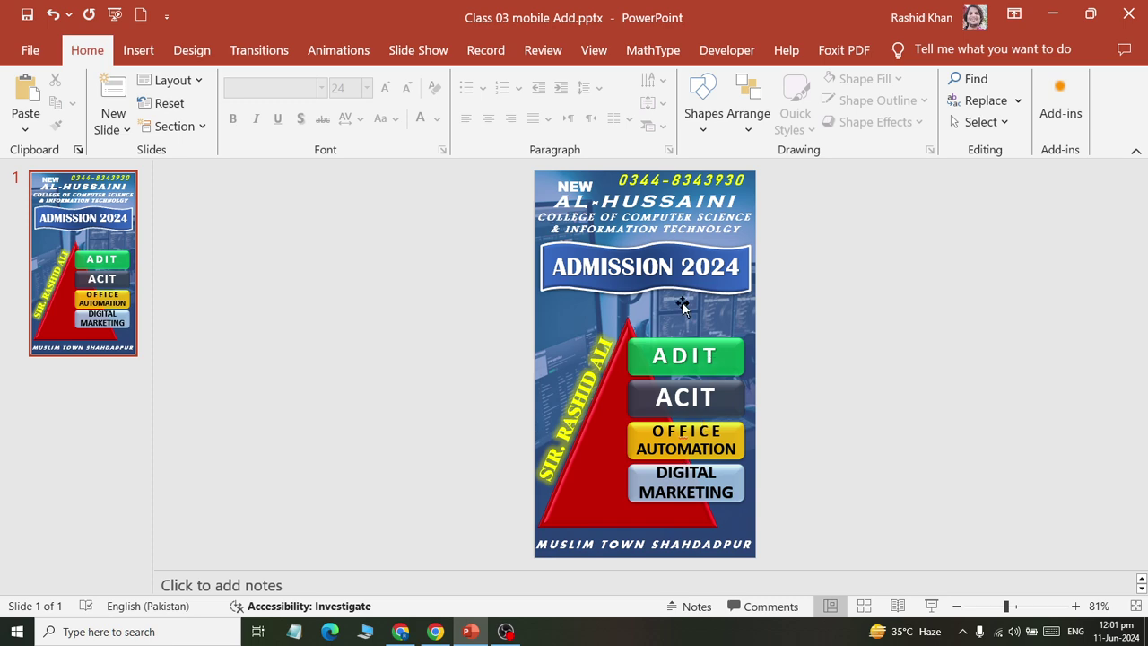
- Zoom the slide view to 150%
{"action": "scroll", "coordinate": [640, 260], "scroll_direction": "up", "scroll_amount": 2, "text": "ctrl"}
{"action": "scroll", "coordinate": [640, 260], "scroll_direction": "up", "scroll_amount": 3, "text": "ctrl"}
{"action": "scroll", "coordinate": [641, 256], "scroll_direction": "up", "scroll_amount": 2, "text": "ctrl"}
{"action": "scroll", "coordinate": [640, 258], "scroll_direction": "up", "scroll_amount": 1, "text": "ctrl"}
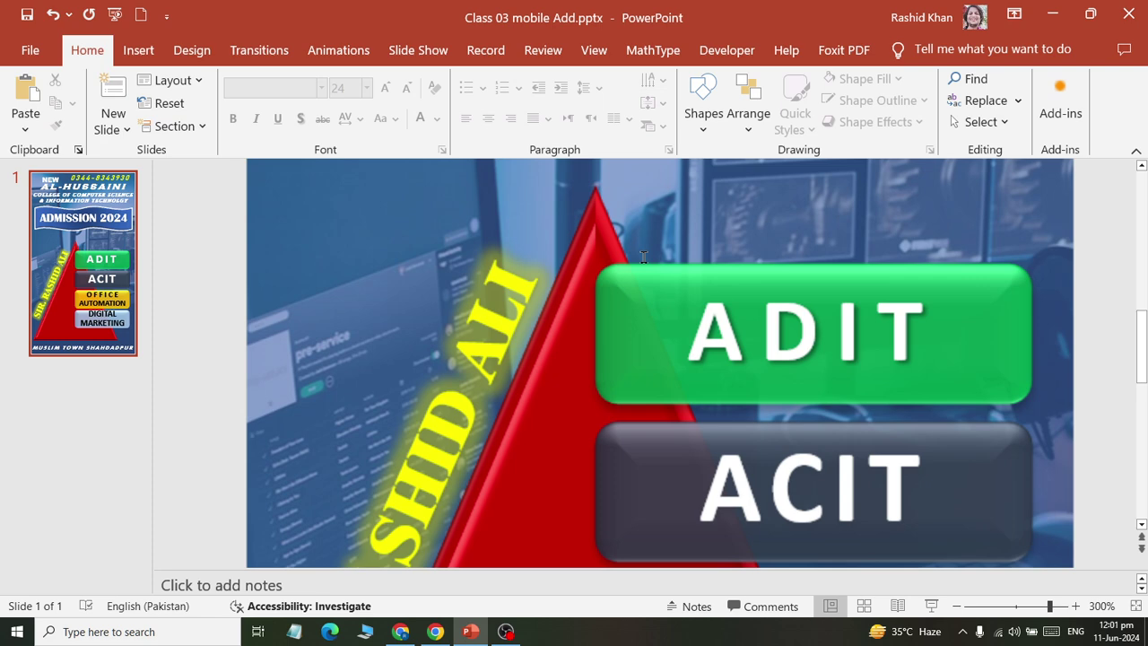
{"action": "scroll", "coordinate": [643, 269], "scroll_direction": "down", "scroll_amount": 1, "text": "ctrl"}
{"action": "scroll", "coordinate": [650, 255], "scroll_direction": "up", "scroll_amount": 1}
{"action": "scroll", "coordinate": [661, 235], "scroll_direction": "up", "scroll_amount": 1}
{"action": "scroll", "coordinate": [659, 233], "scroll_direction": "up", "scroll_amount": 1, "text": "ctrl"}
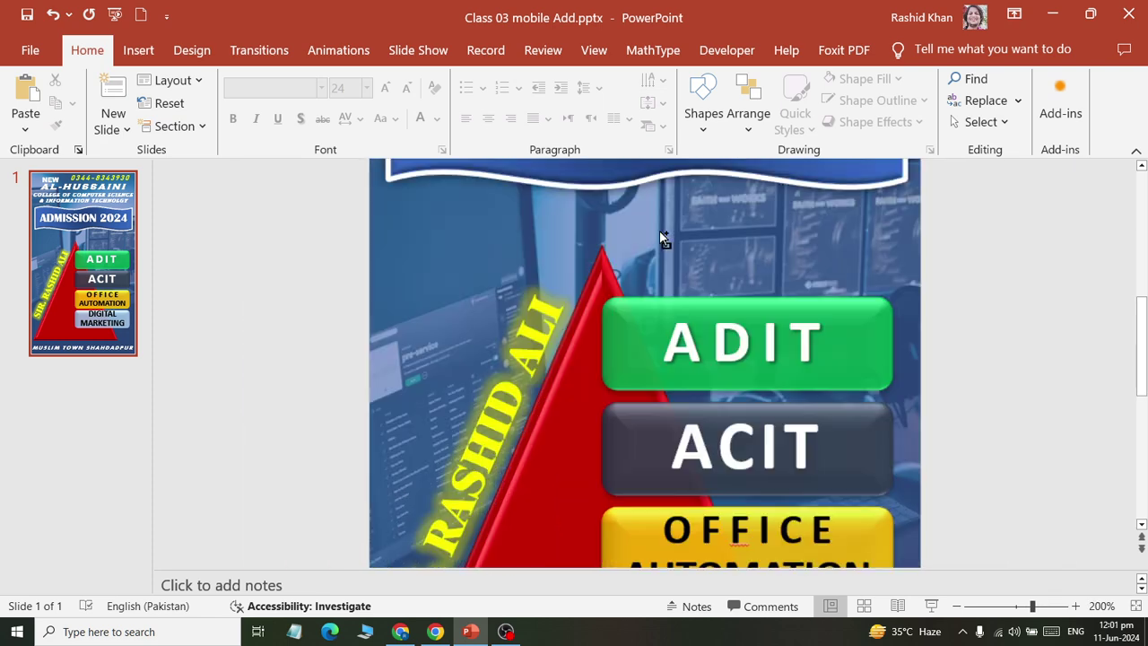
{"action": "scroll", "coordinate": [661, 237], "scroll_direction": "down", "scroll_amount": 1, "text": "ctrl"}
{"action": "scroll", "coordinate": [661, 238], "scroll_direction": "up", "scroll_amount": 1}
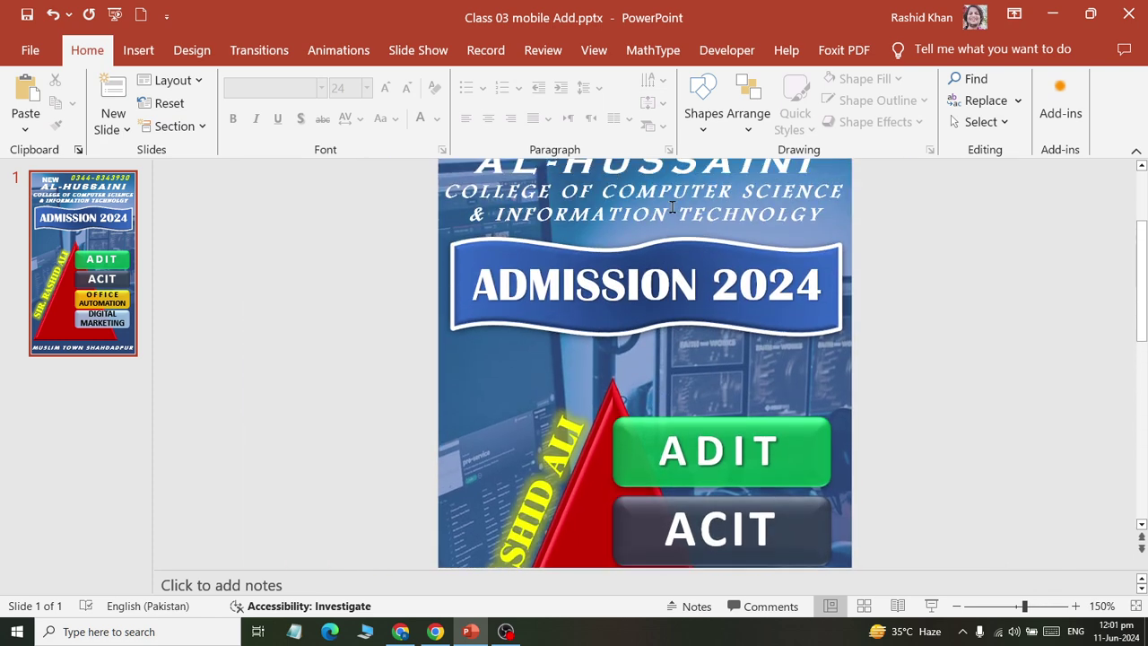
- Select the full-slide blue background rectangle rather than the pyramid diagram
{"action": "left_click", "coordinate": [449, 329]}
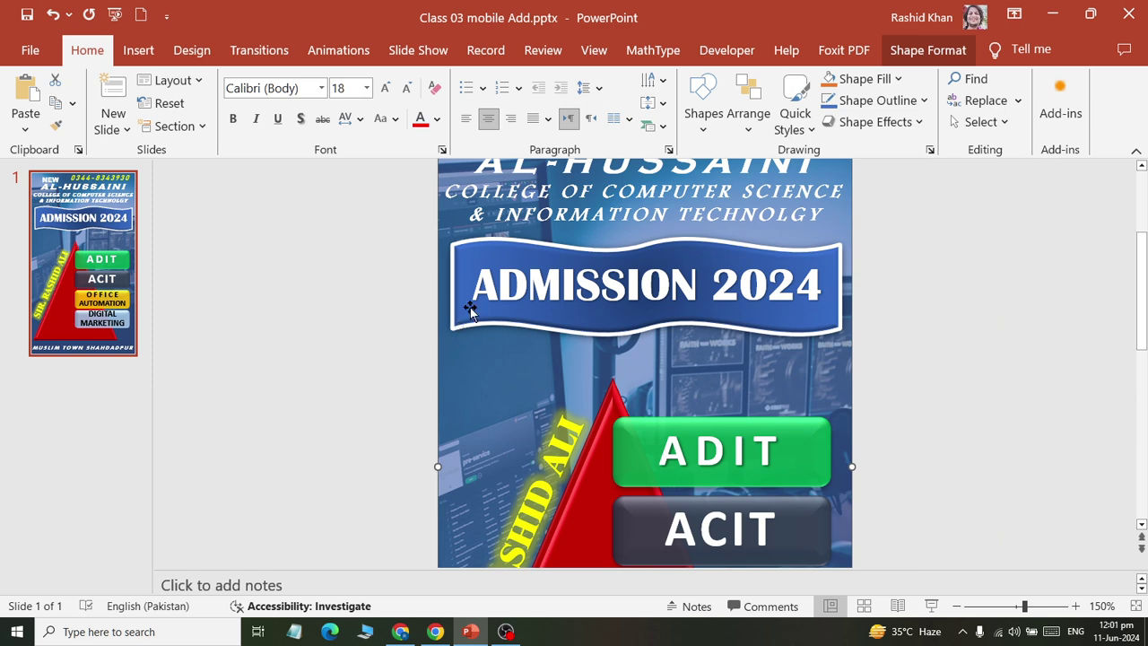
{"action": "left_click", "coordinate": [909, 387]}
{"action": "left_click", "coordinate": [450, 419]}
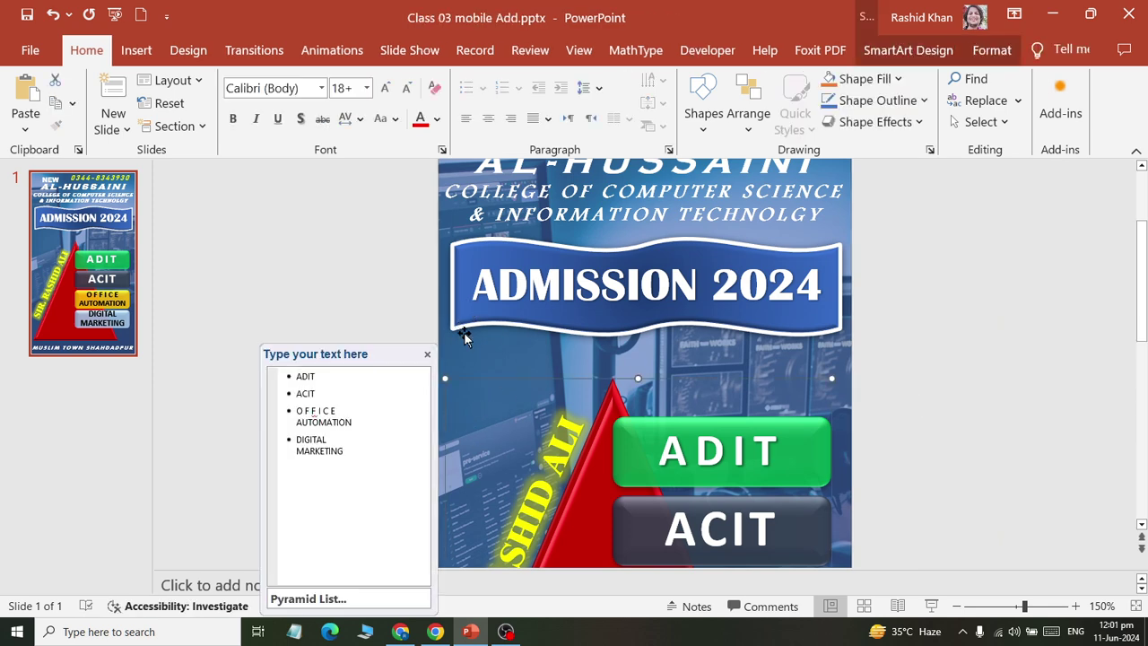
{"action": "left_click", "coordinate": [418, 418]}
{"action": "left_click", "coordinate": [439, 433]}
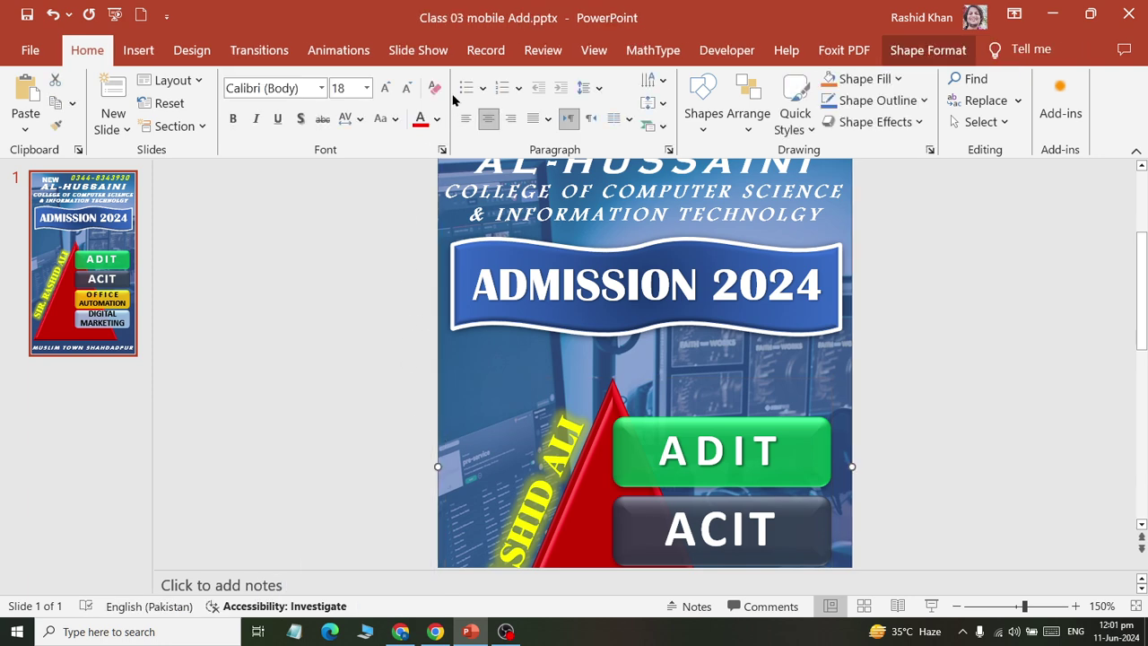
- Give the background rectangle a Fade entrance and show the Animation Pane
{"action": "left_click", "coordinate": [366, 50]}
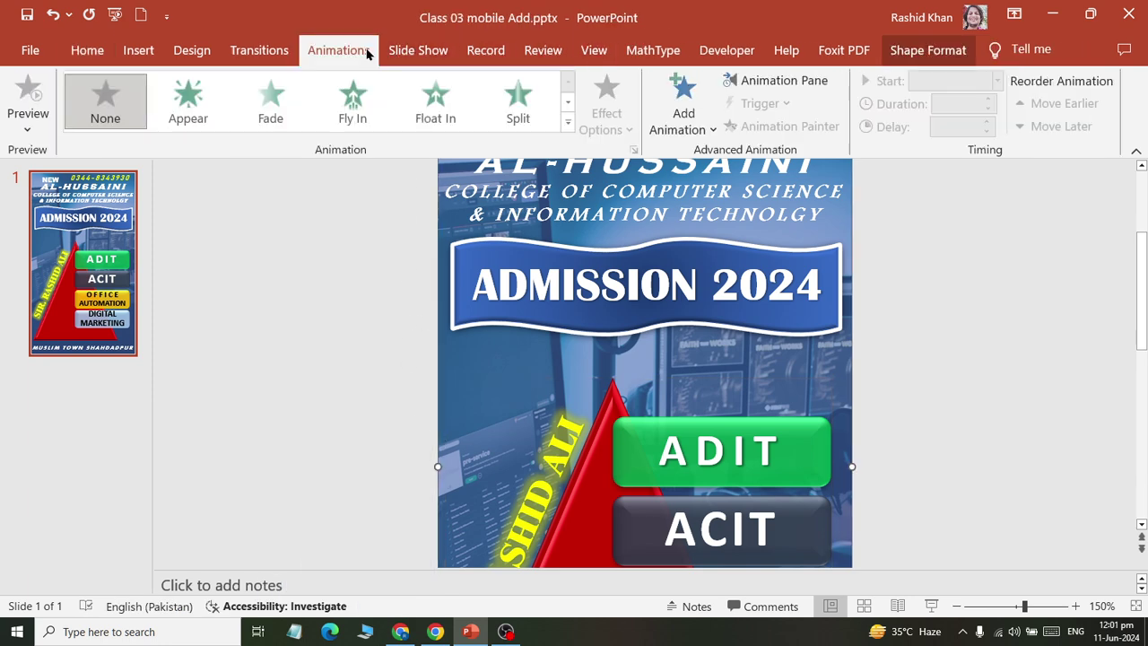
{"action": "left_click", "coordinate": [268, 102]}
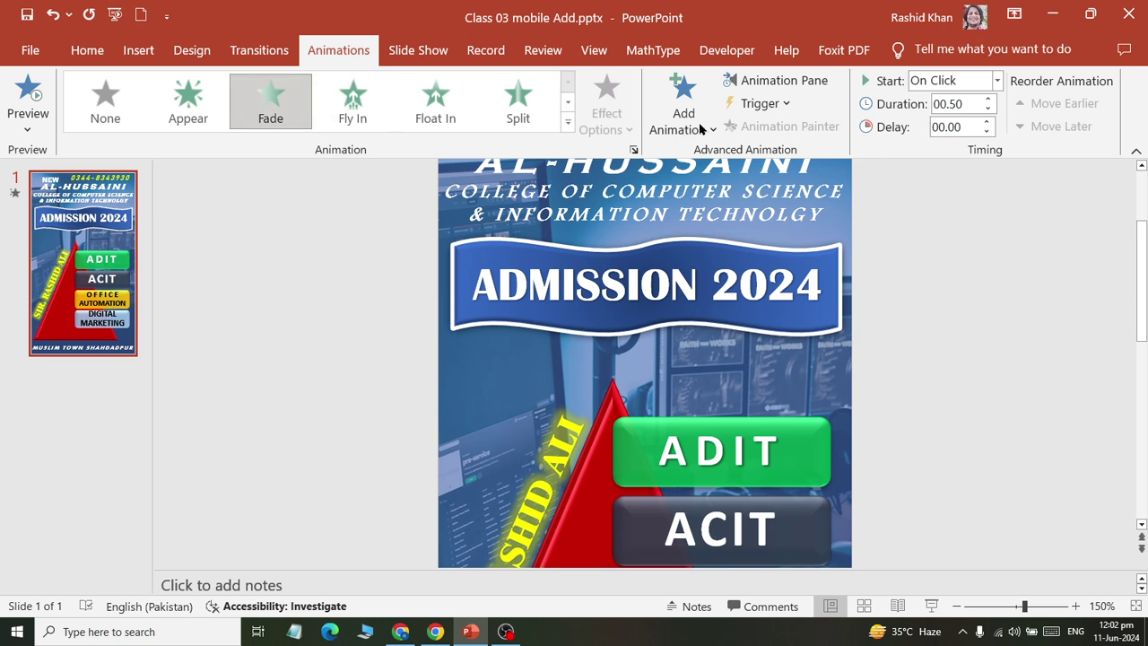
{"action": "left_click", "coordinate": [773, 80]}
- Widen the Animation Pane, check the background selection, then close the pane
{"action": "left_click_drag", "start_coordinate": [992, 287], "coordinate": [938, 289]}
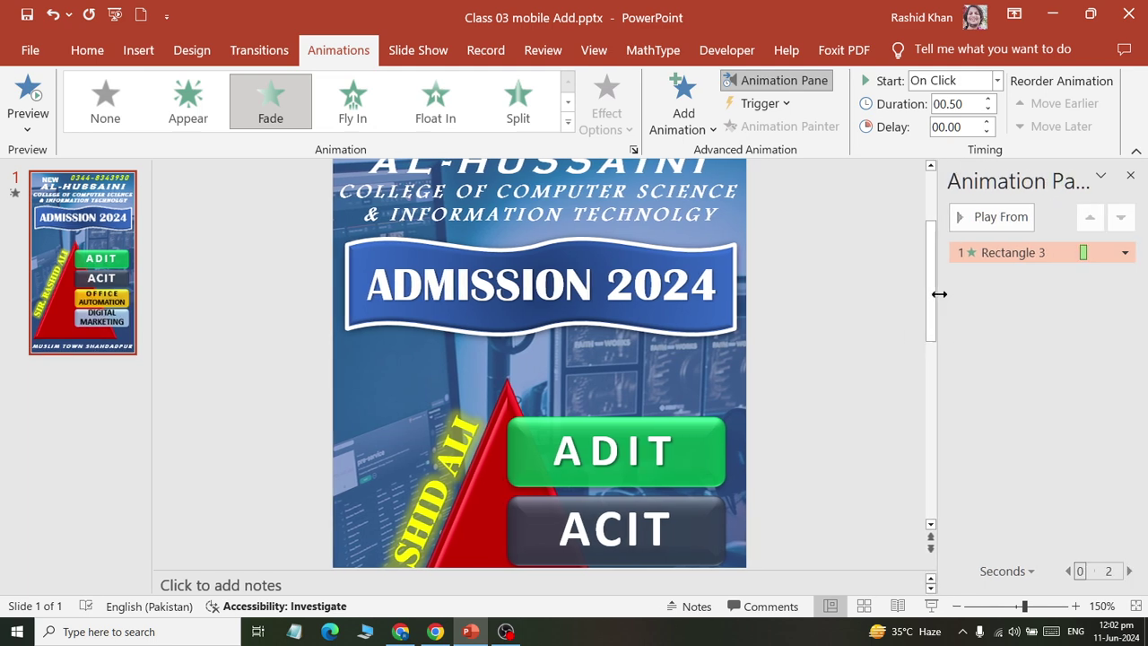
{"action": "left_click", "coordinate": [346, 456]}
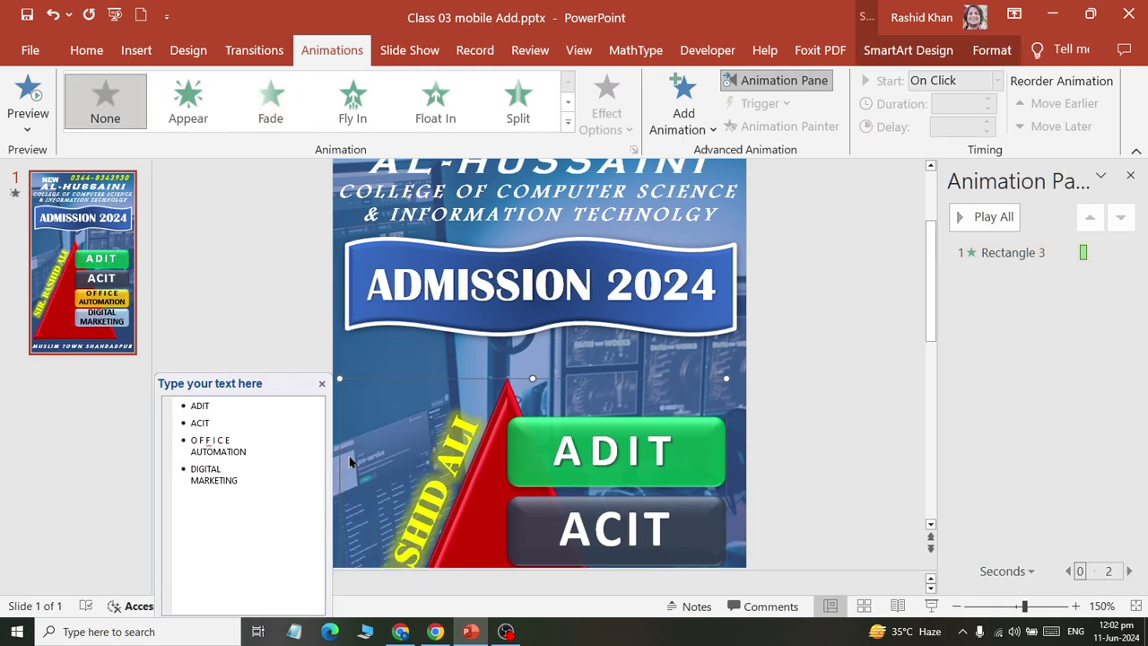
{"action": "left_click", "coordinate": [358, 356]}
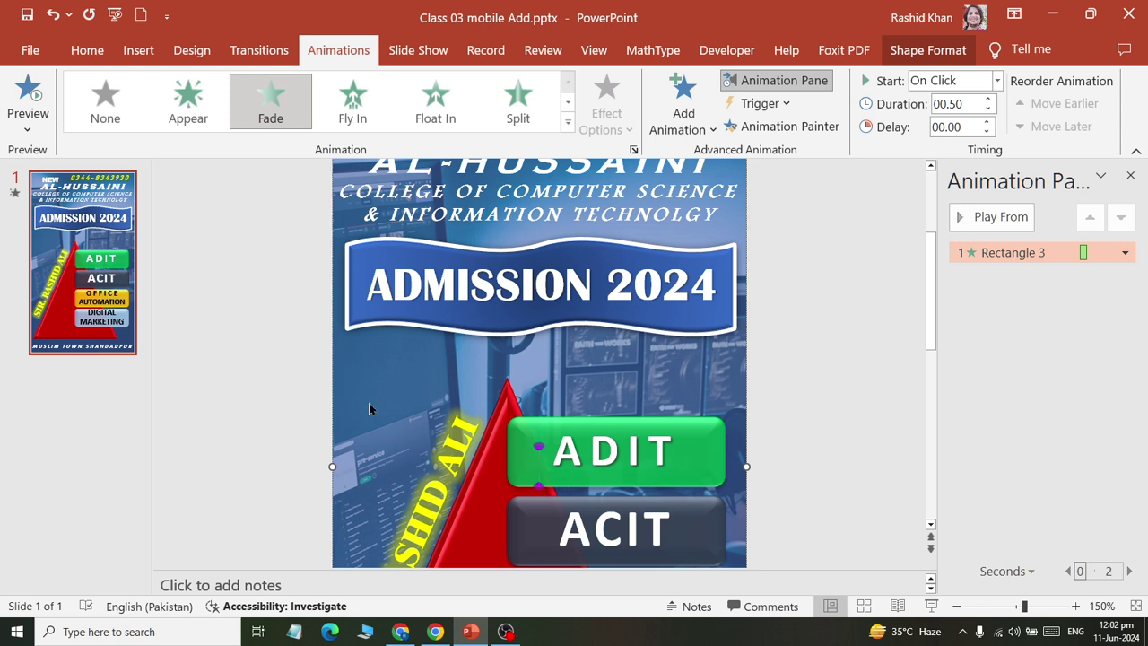
{"action": "left_click_drag", "start_coordinate": [368, 408], "coordinate": [326, 376]}
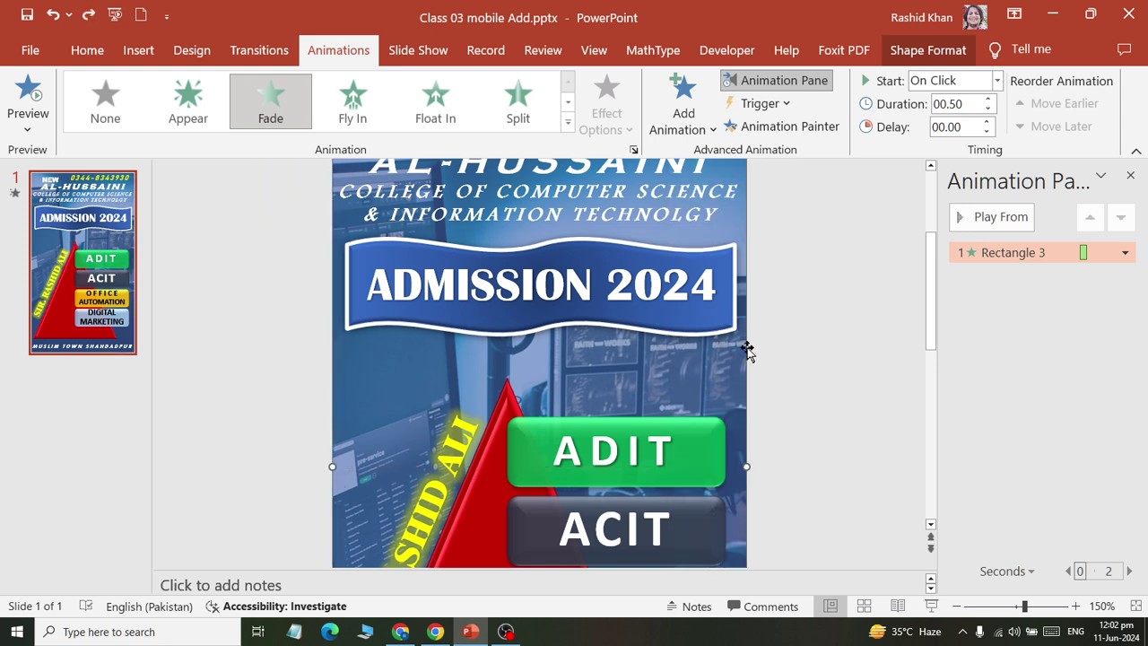
{"action": "left_click", "coordinate": [823, 325]}
{"action": "left_click", "coordinate": [1129, 175]}
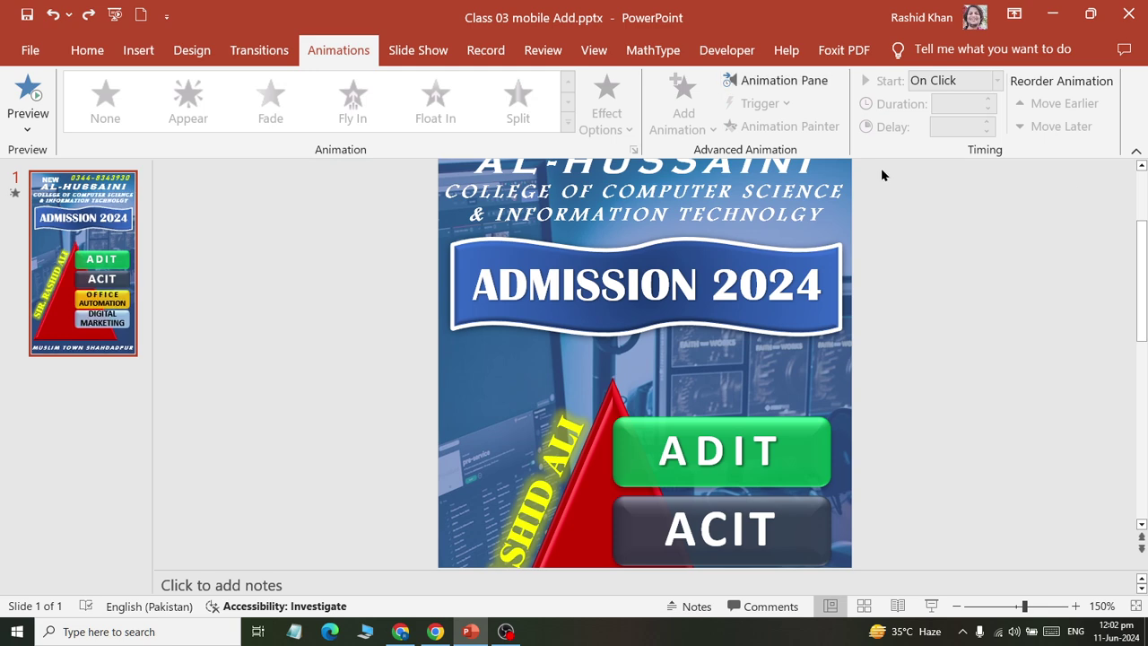
{"action": "left_click", "coordinate": [87, 50]}
- In the Selection Pane, rename Rectangle 3 to 'Blue Bg Glass'
{"action": "left_click", "coordinate": [980, 122]}
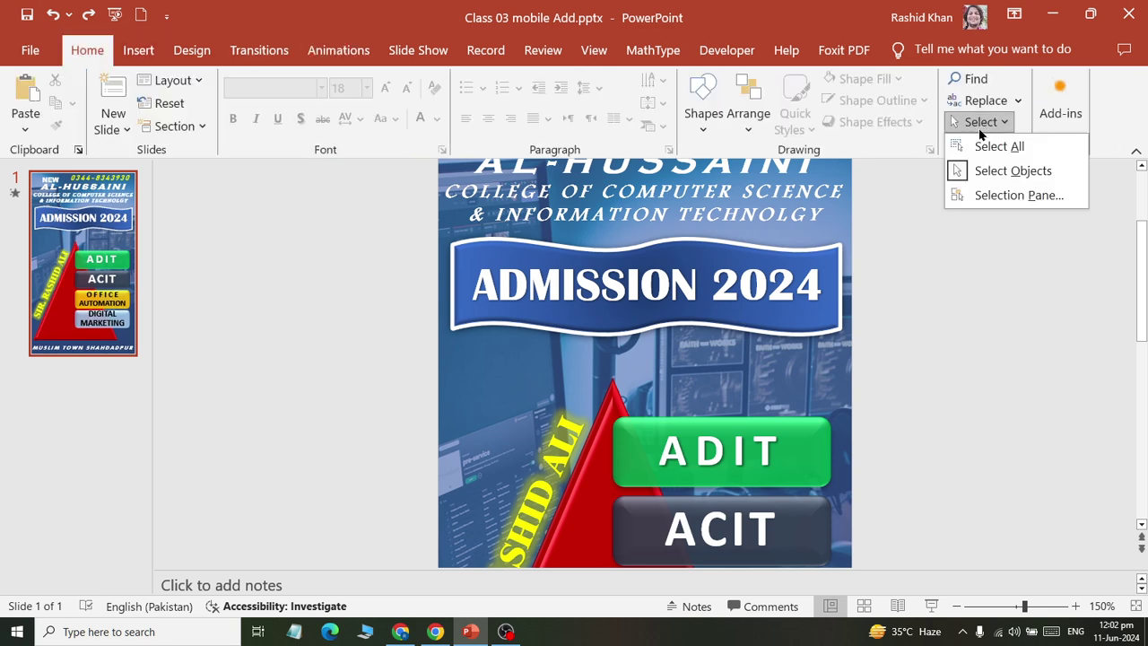
{"action": "left_click", "coordinate": [958, 192]}
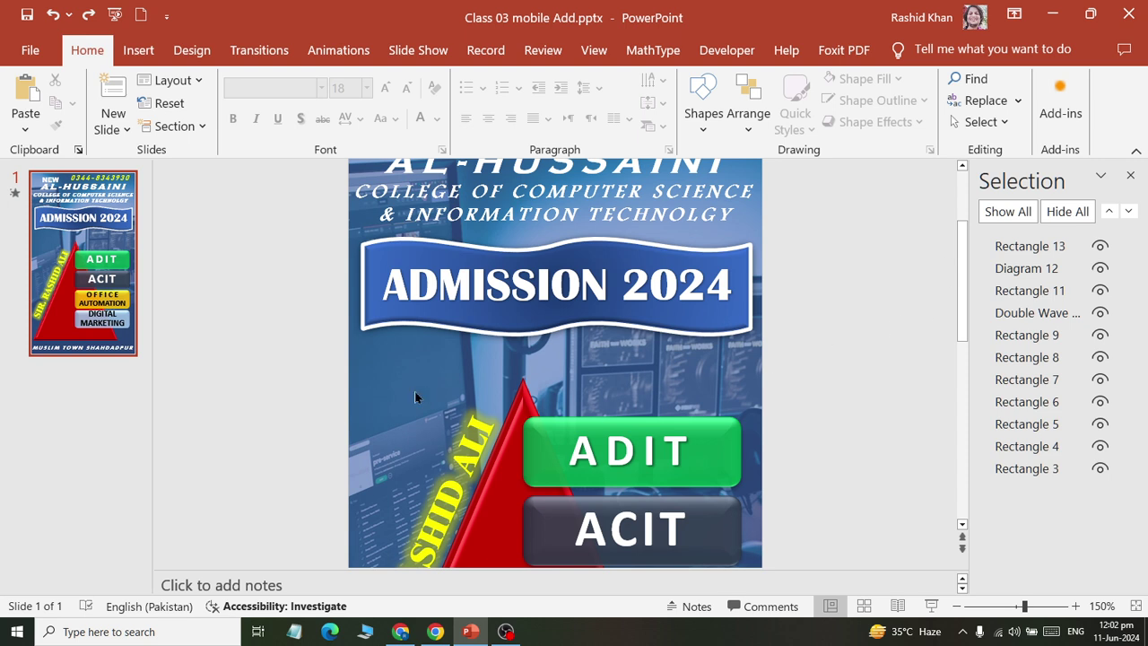
{"action": "left_click", "coordinate": [403, 363]}
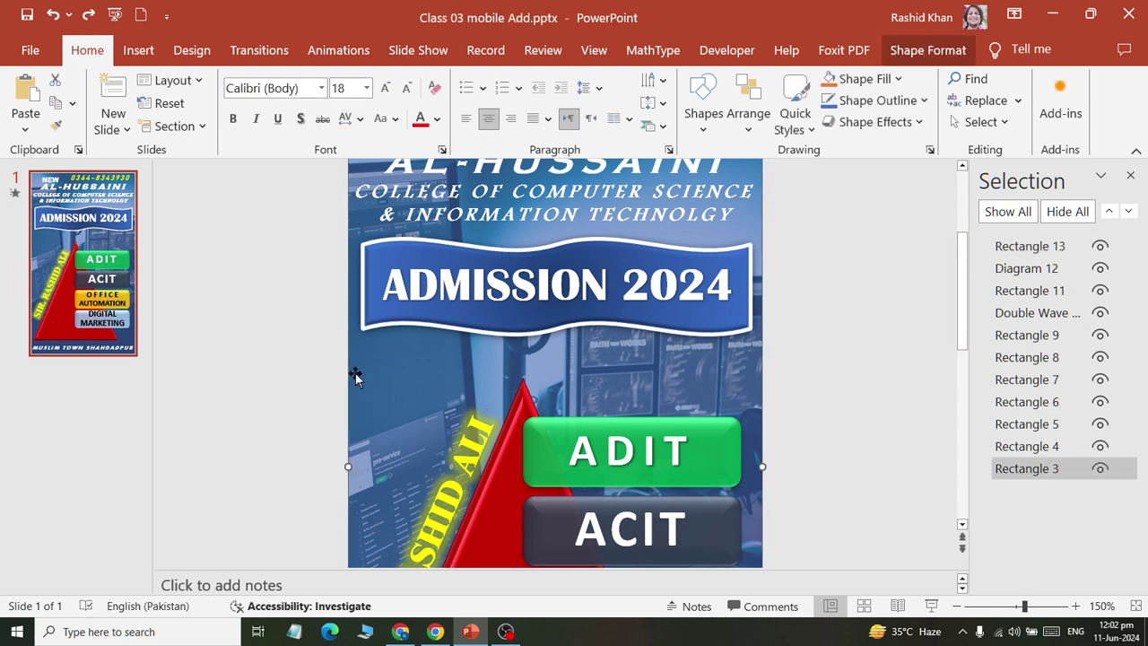
{"action": "double_click", "coordinate": [1026, 469]}
{"action": "left_click_drag", "start_coordinate": [1050, 469], "coordinate": [997, 469]}
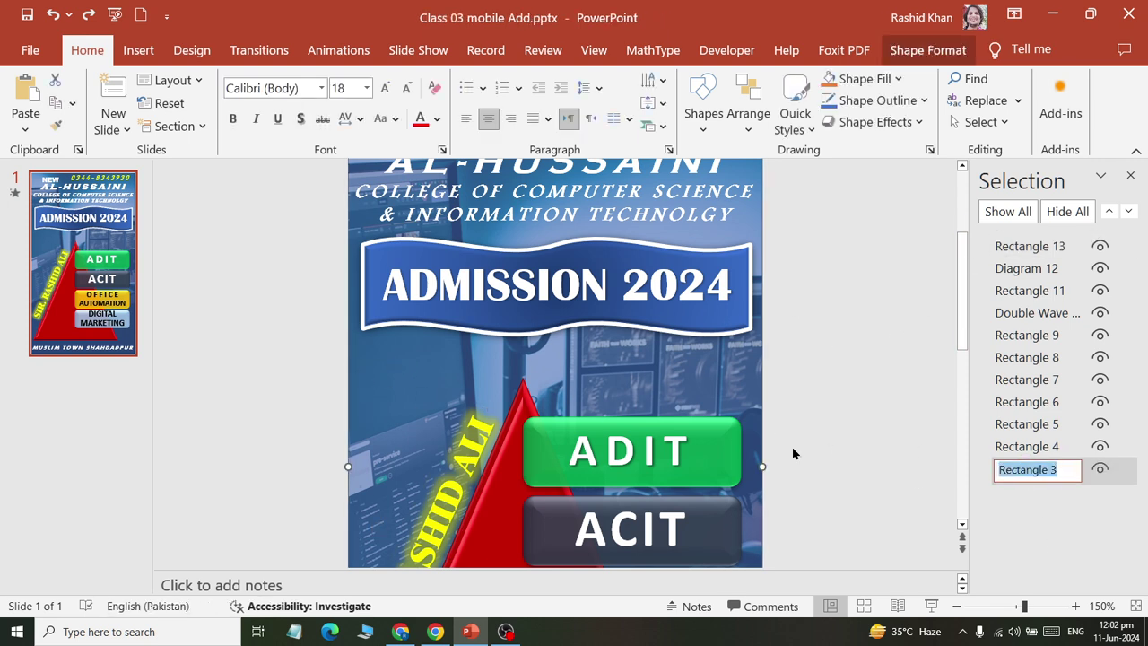
{"action": "type", "text": "Blu"}
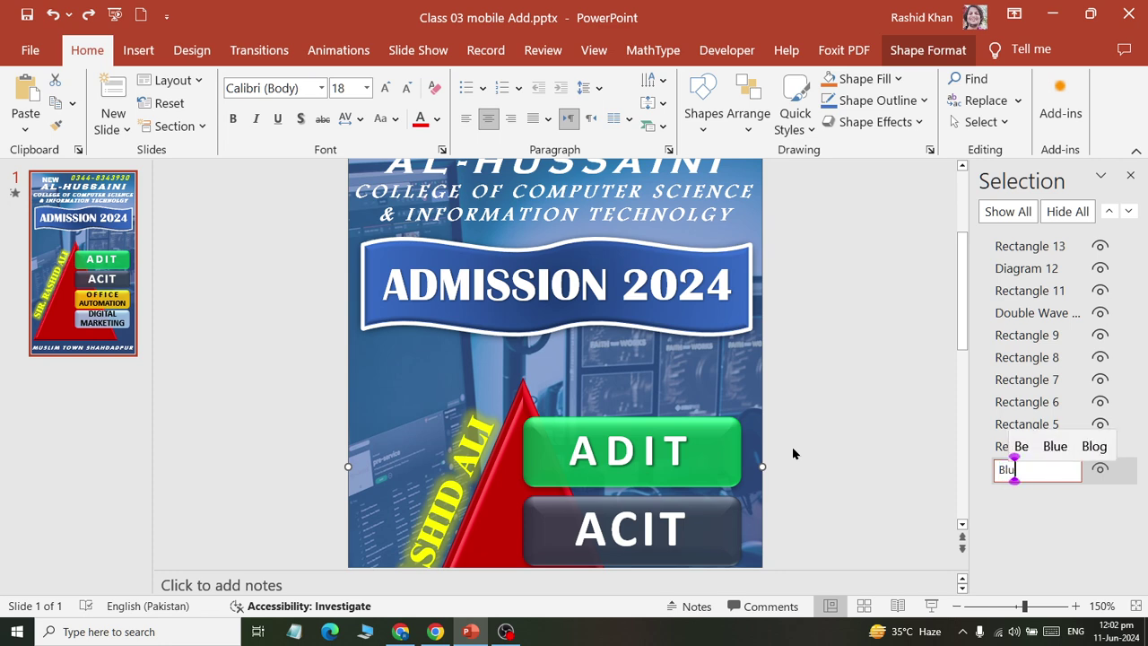
{"action": "type", "text": "e Bg "}
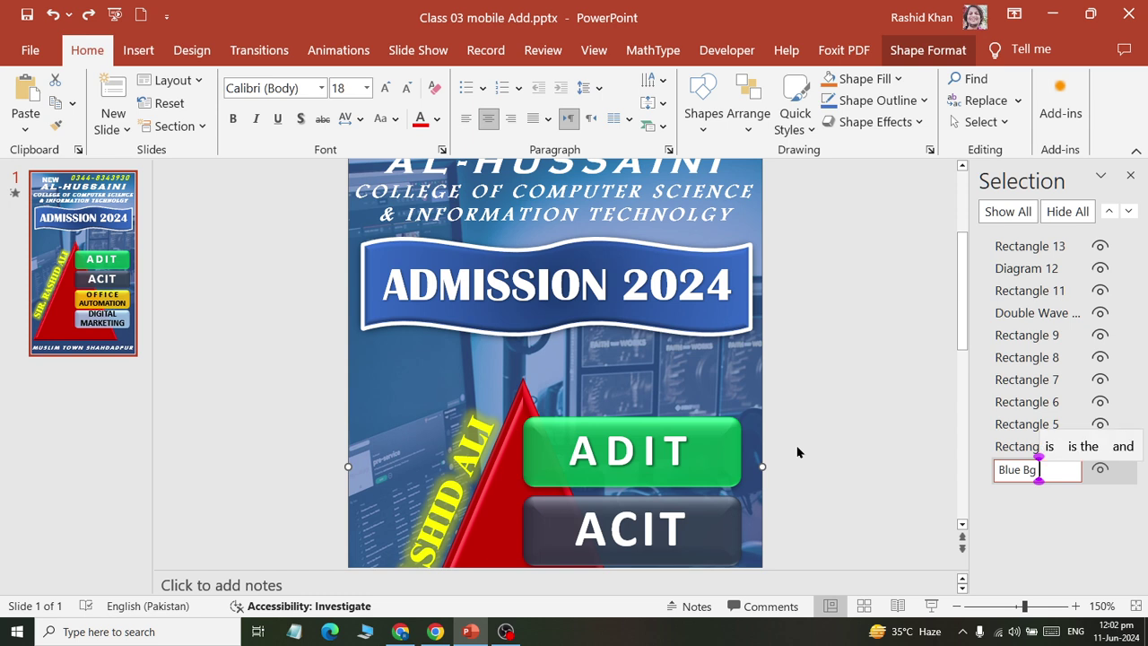
{"action": "type", "text": "Glass"}
{"action": "key", "text": "Return"}
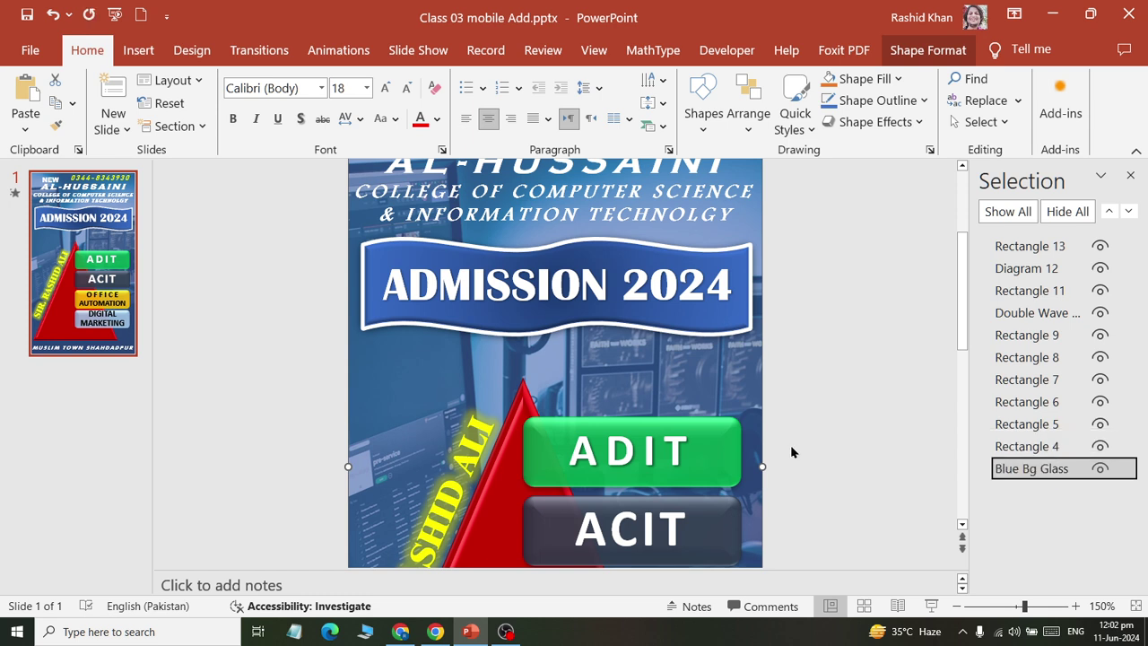
- Rename Rectangle 4 to 'NEW' and Rectangle 5 to 'Al hussaini'
{"action": "left_click", "coordinate": [1036, 451]}
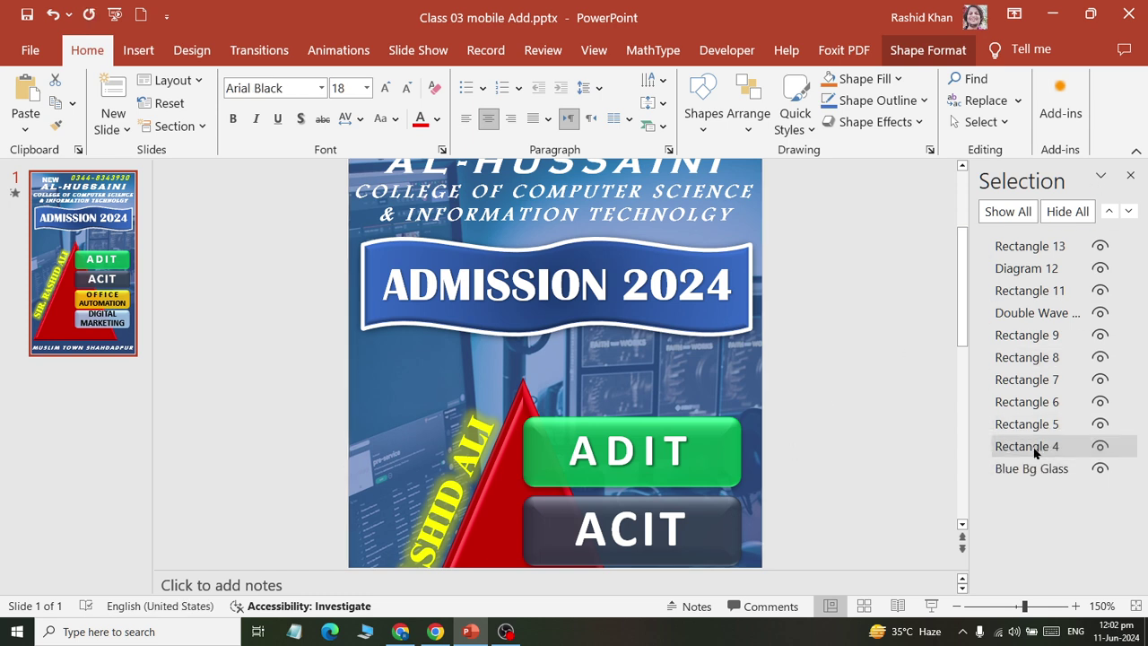
{"action": "scroll", "coordinate": [629, 361], "scroll_direction": "down", "scroll_amount": 5, "text": "ctrl"}
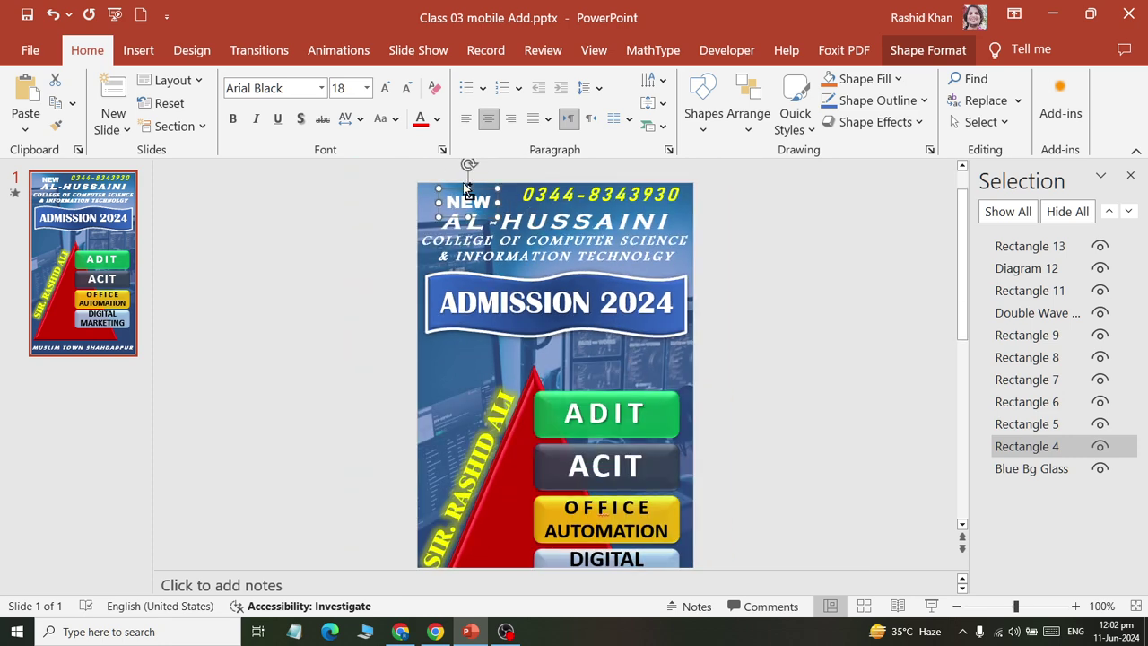
{"action": "scroll", "coordinate": [629, 361], "scroll_direction": "up", "scroll_amount": 3, "text": "ctrl"}
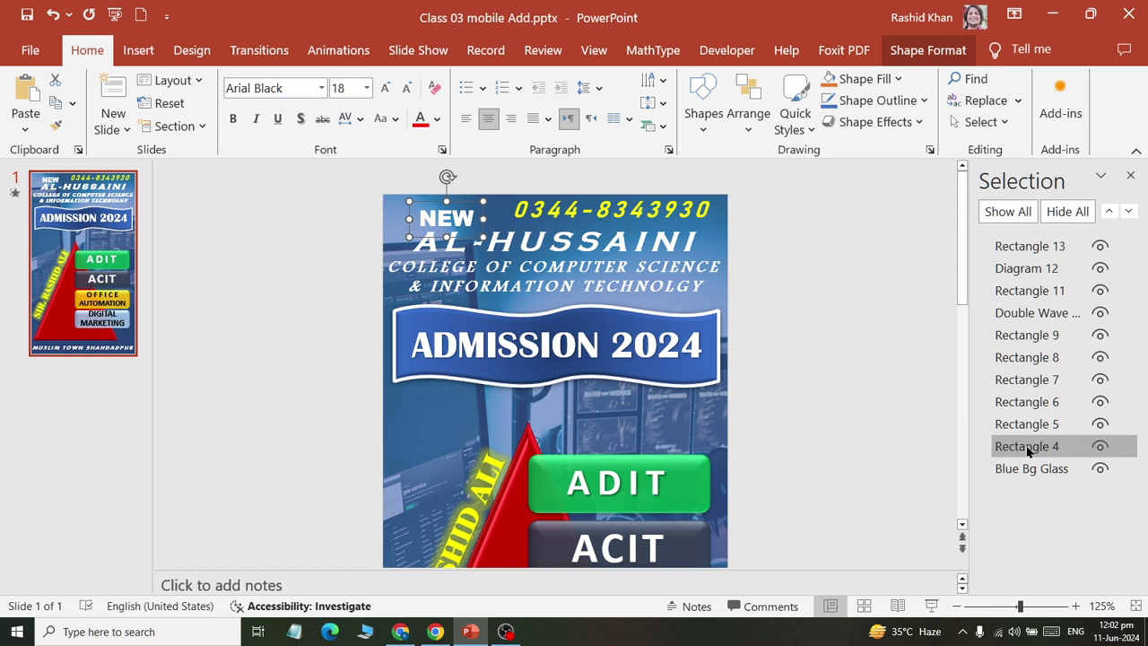
{"action": "double_click", "coordinate": [1006, 446]}
{"action": "type", "text": "NEW"}
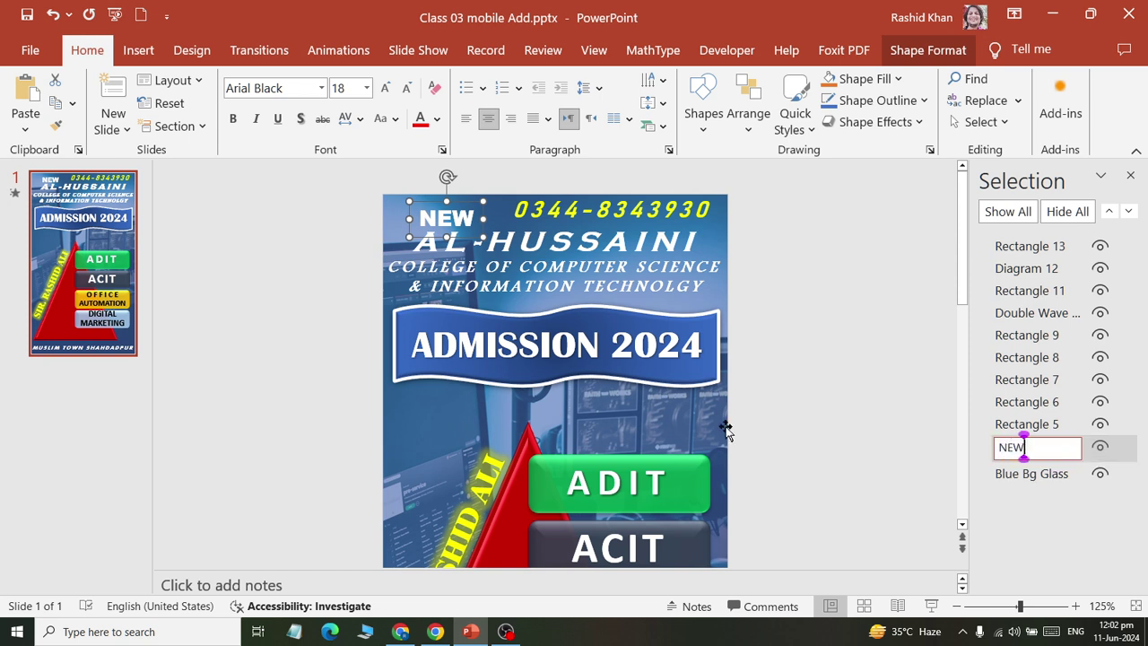
{"action": "key", "text": "Return"}
{"action": "left_click", "coordinate": [1027, 428]}
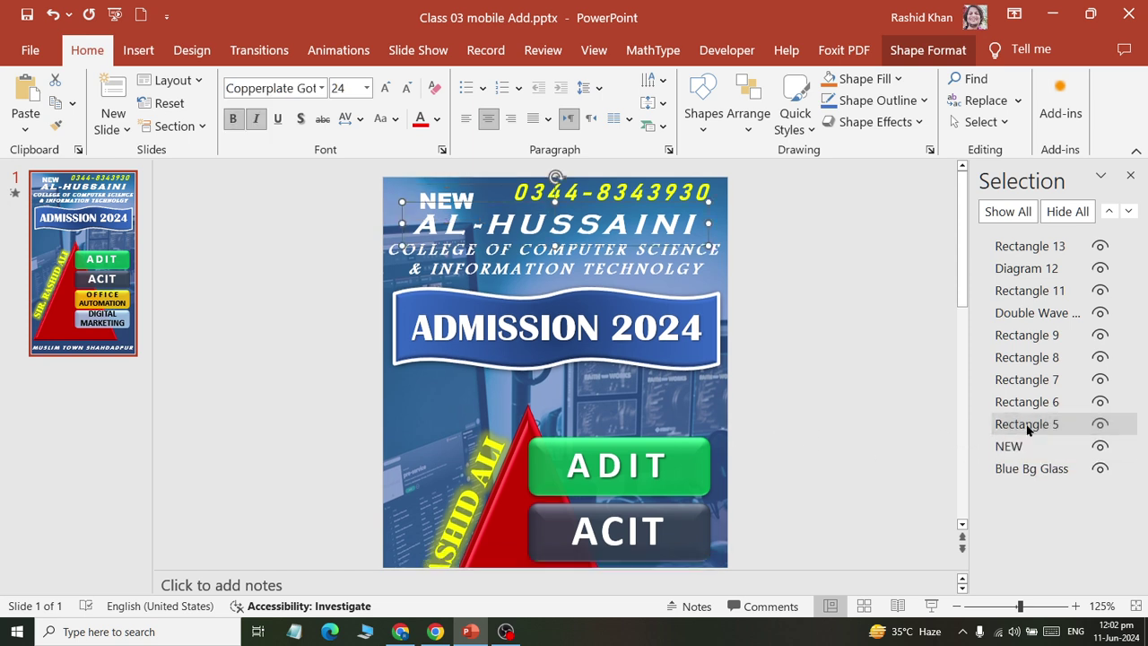
{"action": "double_click", "coordinate": [1027, 427]}
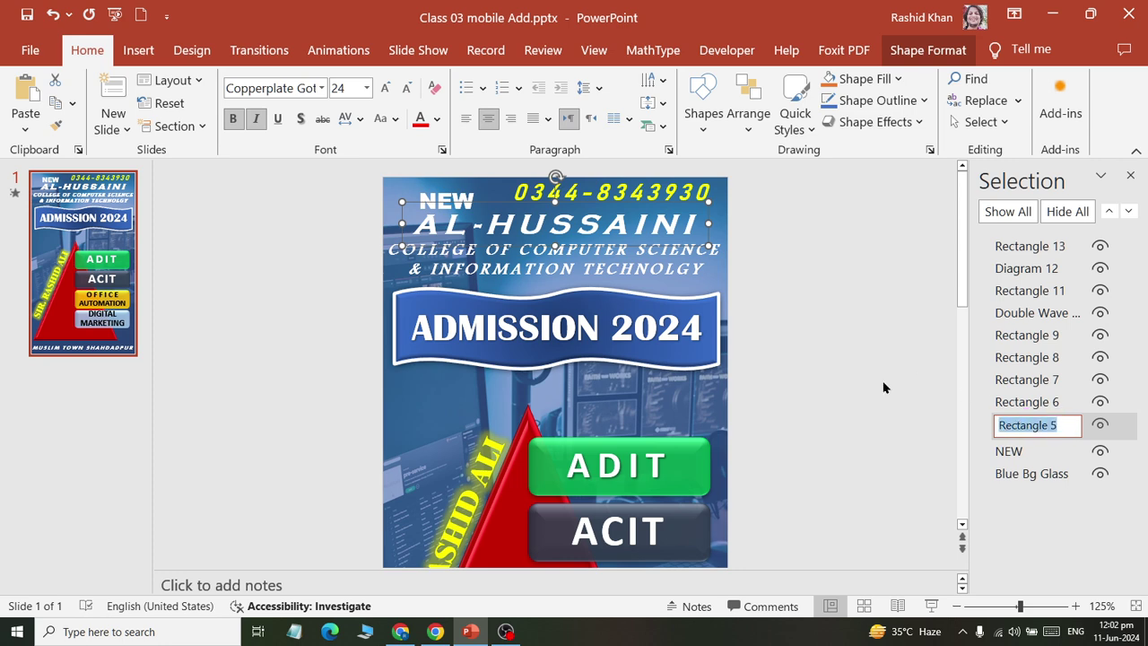
{"action": "type", "text": "Al hussaini"}
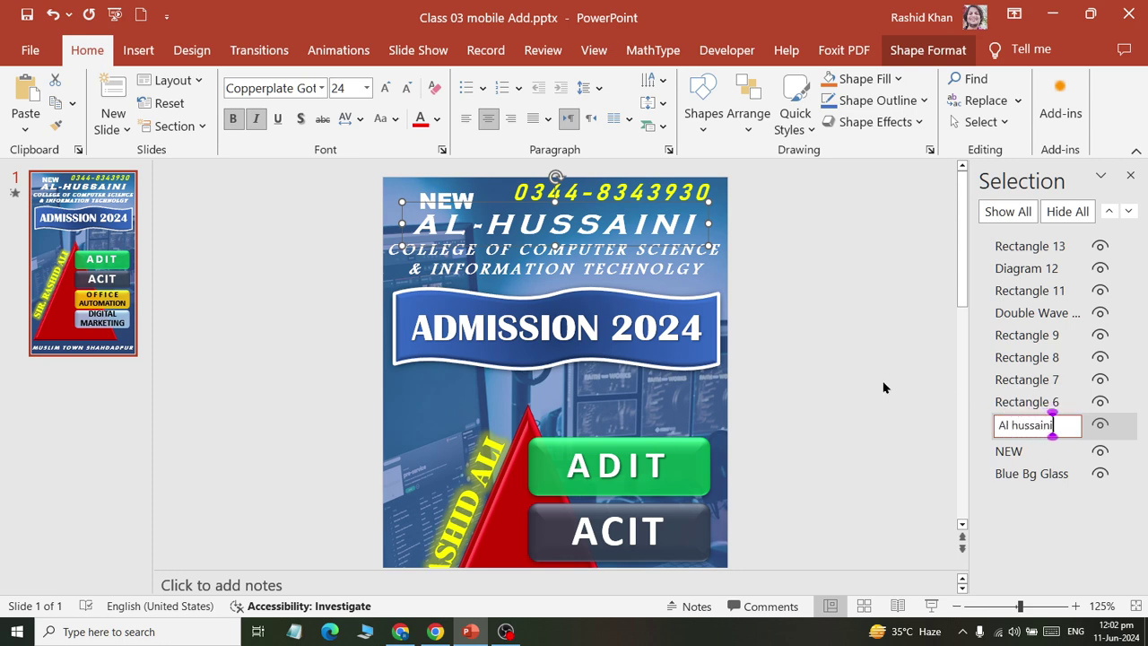
{"action": "left_click", "coordinate": [1013, 451]}
- Rename Rectangle 6 to 'College' and Rectangle 7 to 'IT'
{"action": "left_click", "coordinate": [1027, 402]}
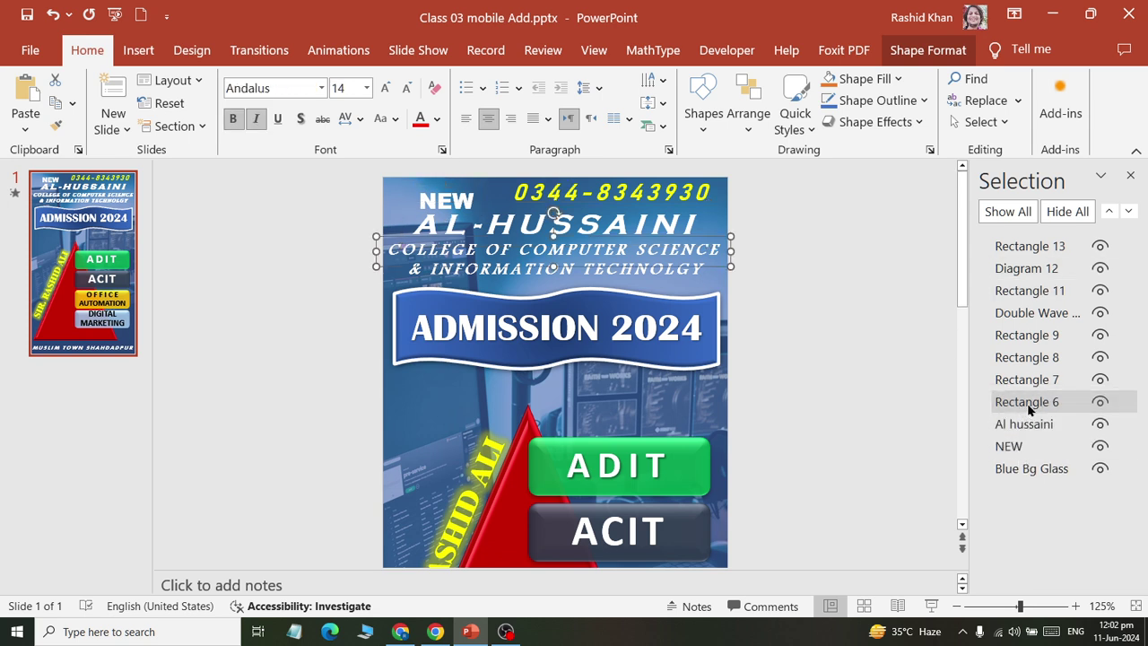
{"action": "left_click", "coordinate": [1028, 410]}
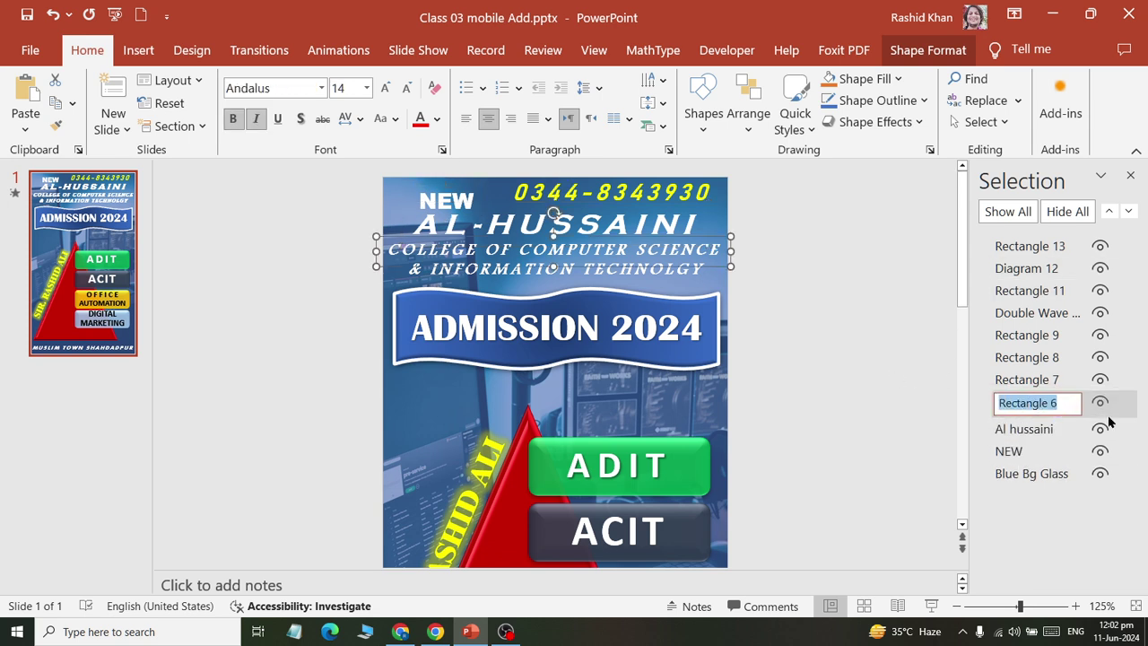
{"action": "type", "text": "Co"}
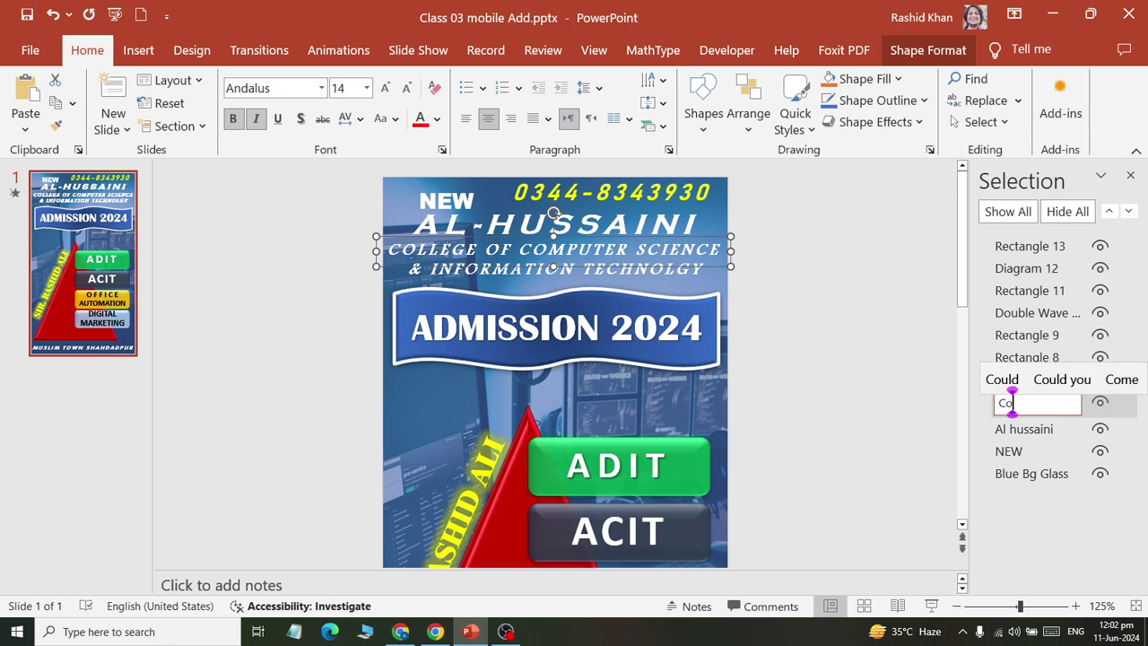
{"action": "type", "text": "llege"}
{"action": "key", "text": "Return"}
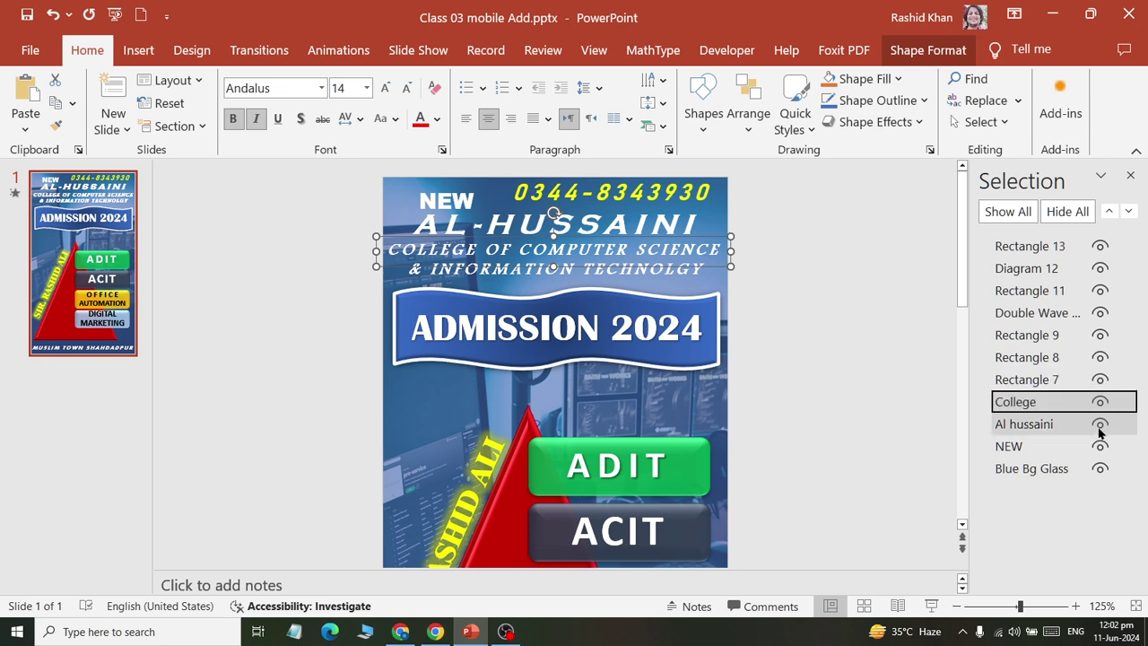
{"action": "left_click", "coordinate": [1054, 385]}
{"action": "left_click", "coordinate": [1054, 383]}
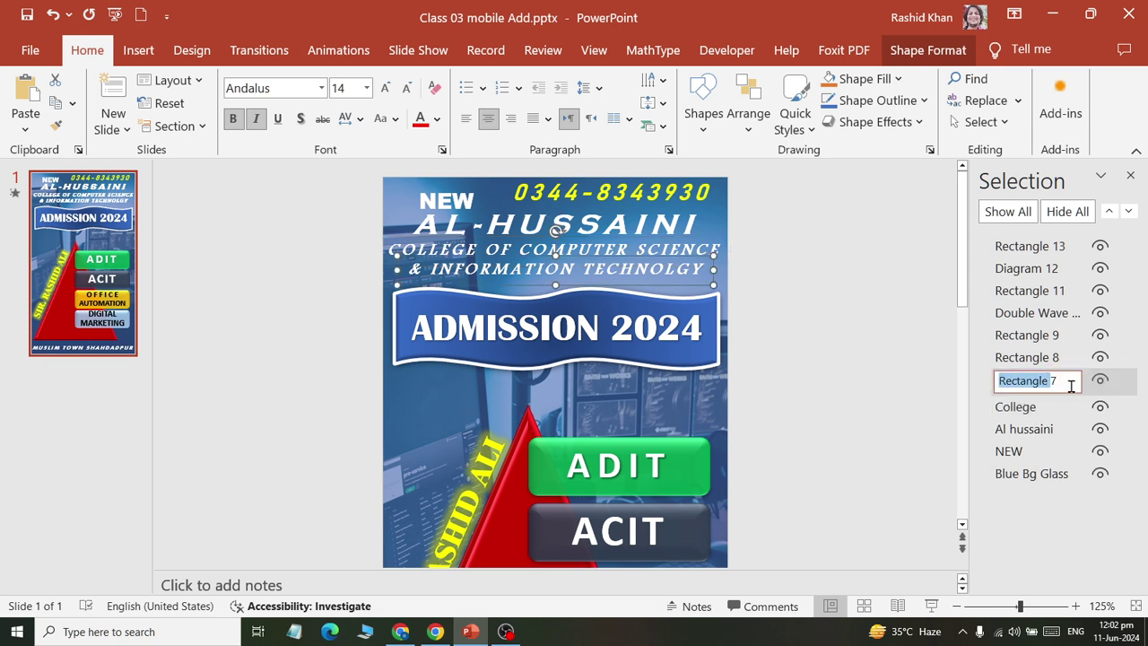
{"action": "type", "text": "IT"}
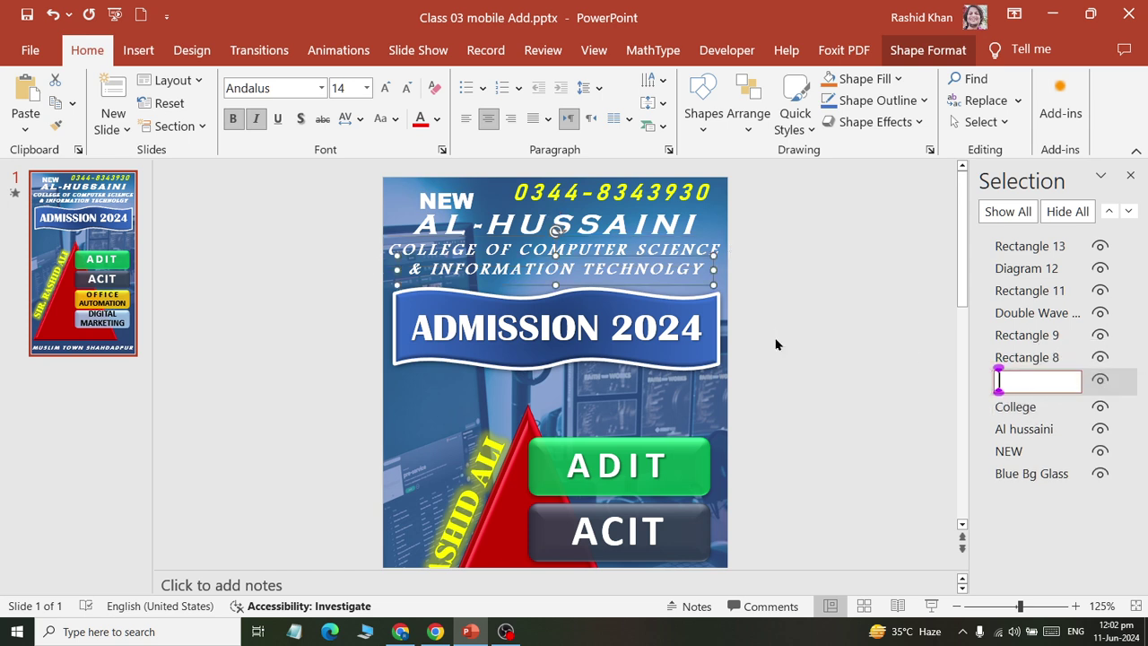
{"action": "key", "text": "Return"}
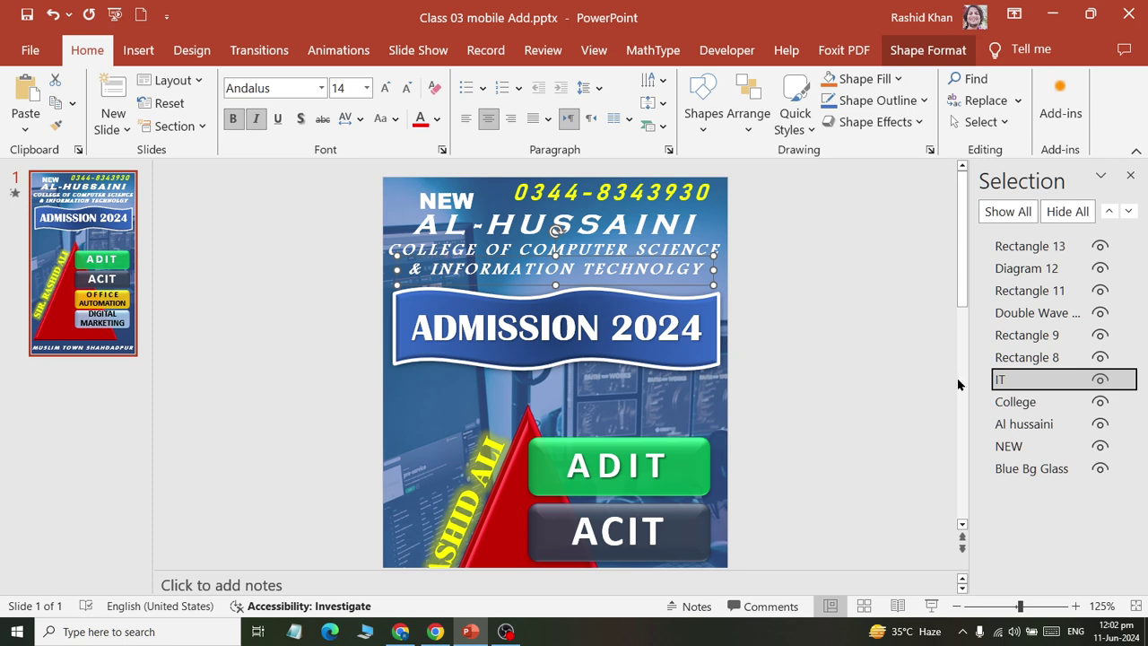
{"action": "key", "text": "Escape"}
- Rename the address text to 'Address' and the phone-number box to 'Contact'
{"action": "left_click", "coordinate": [1016, 357]}
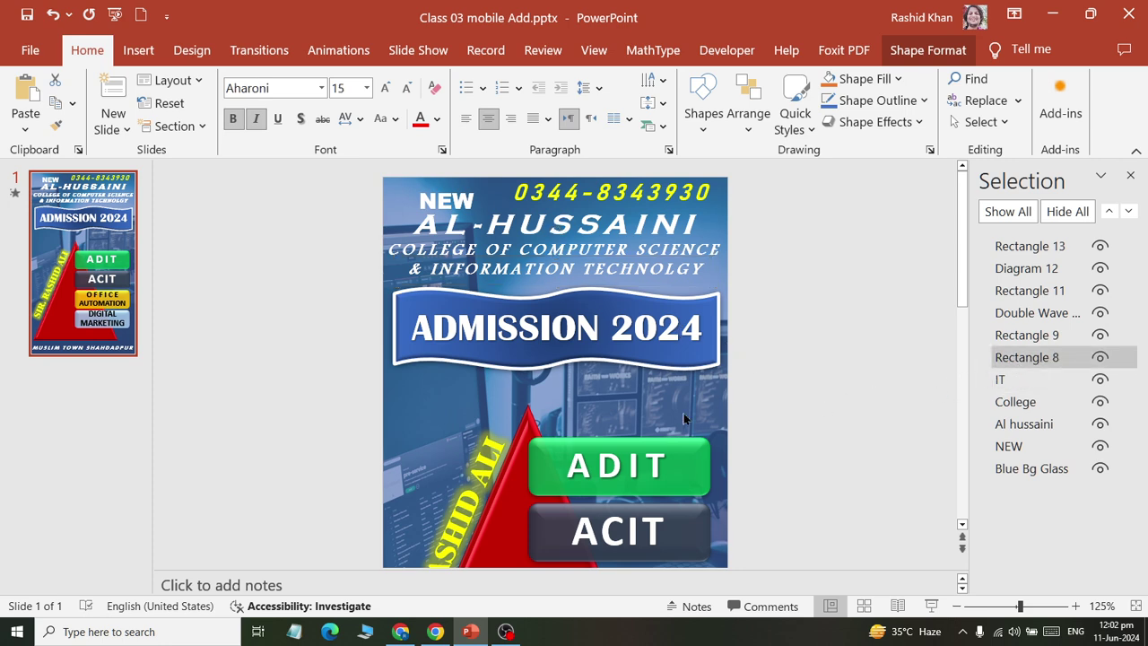
{"action": "scroll", "coordinate": [683, 420], "scroll_direction": "down", "scroll_amount": 5}
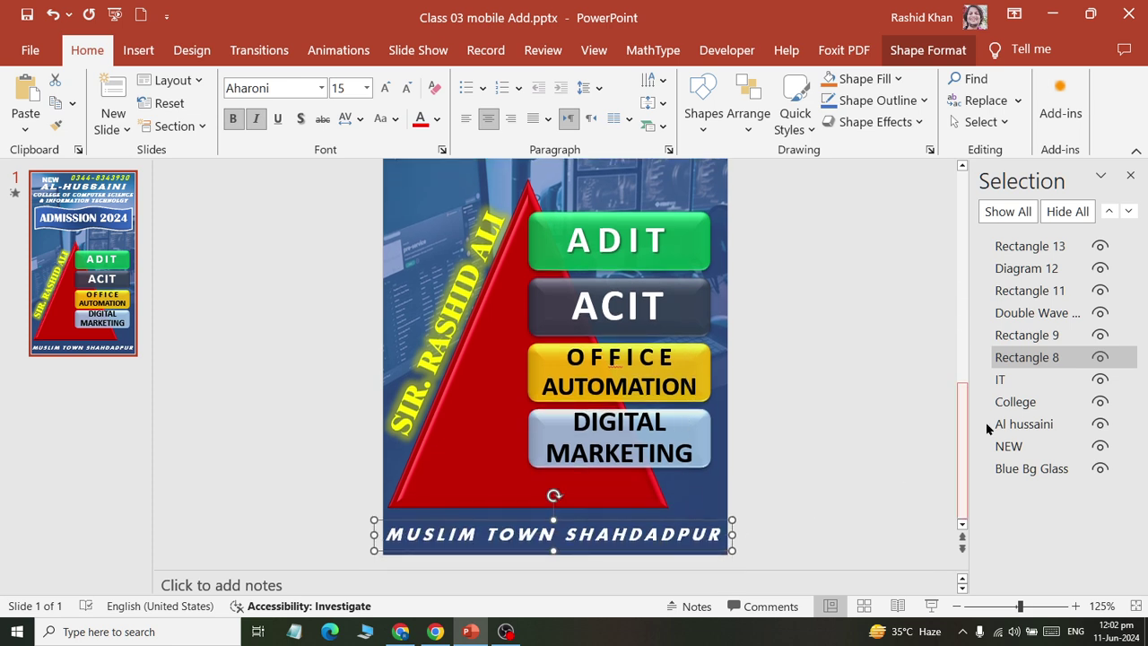
{"action": "double_click", "coordinate": [1027, 357]}
{"action": "type", "text": "Ad"}
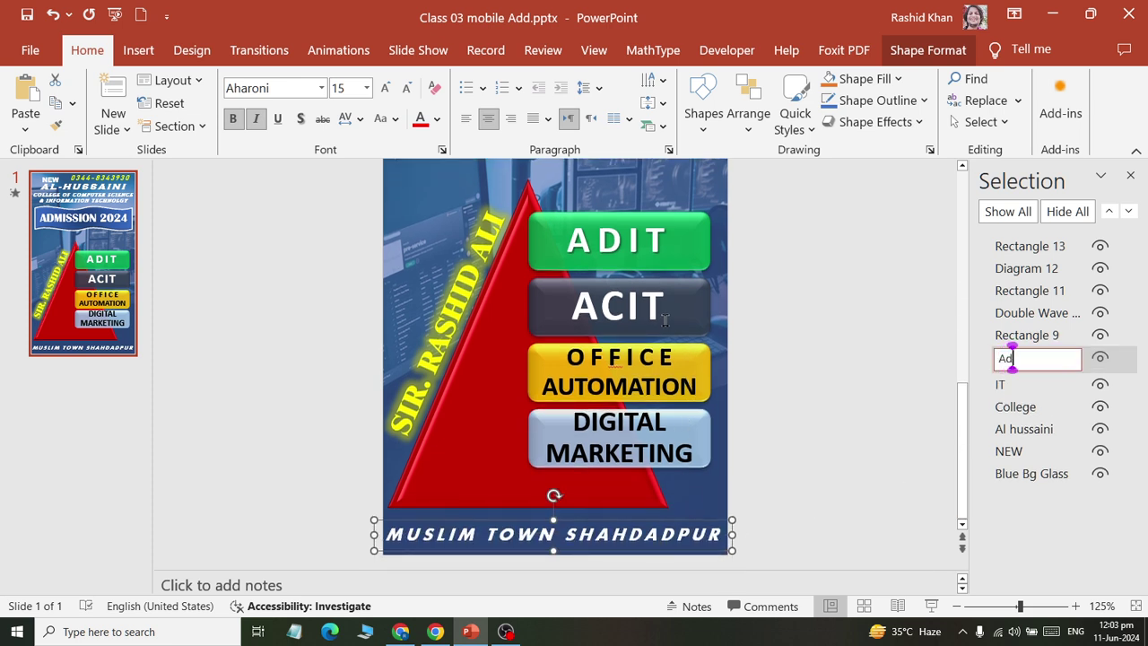
{"action": "type", "text": "dress"}
{"action": "key", "text": "Return"}
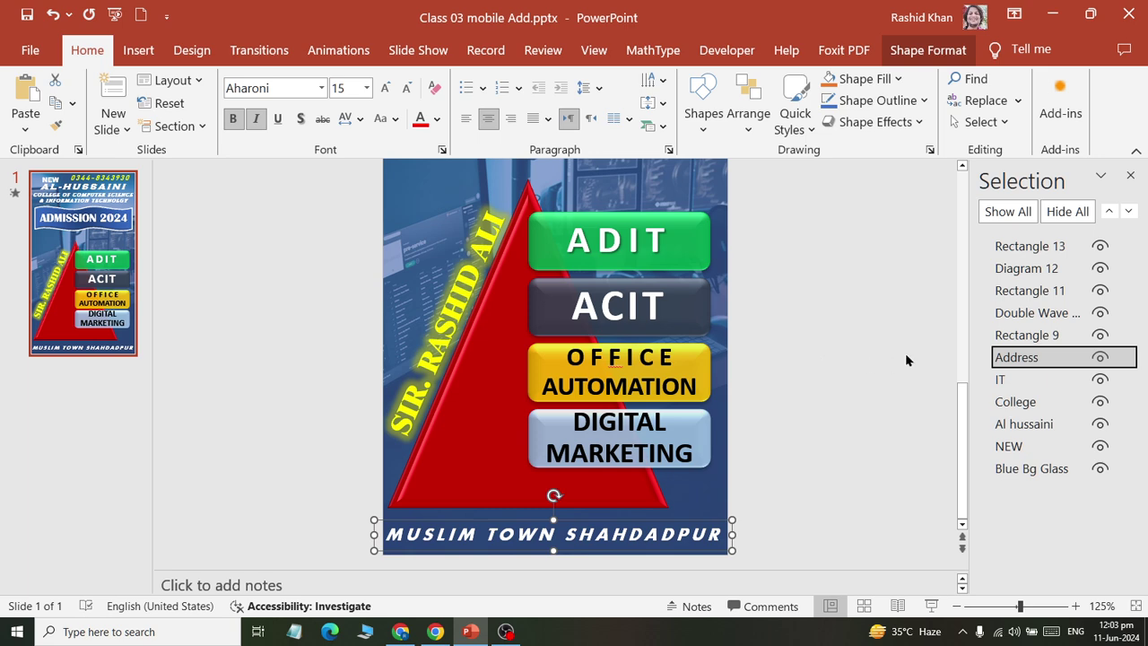
{"action": "left_click", "coordinate": [1016, 334]}
{"action": "scroll", "coordinate": [664, 383], "scroll_direction": "up", "scroll_amount": 3}
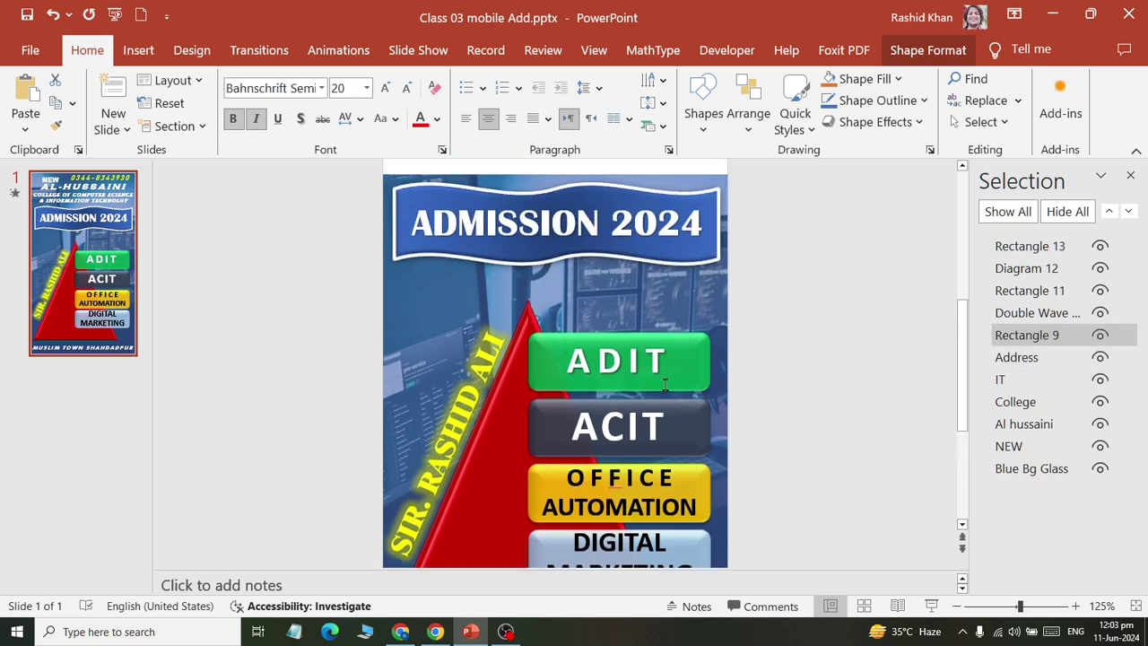
{"action": "scroll", "coordinate": [665, 383], "scroll_direction": "up", "scroll_amount": 3}
{"action": "left_click", "coordinate": [1054, 336]}
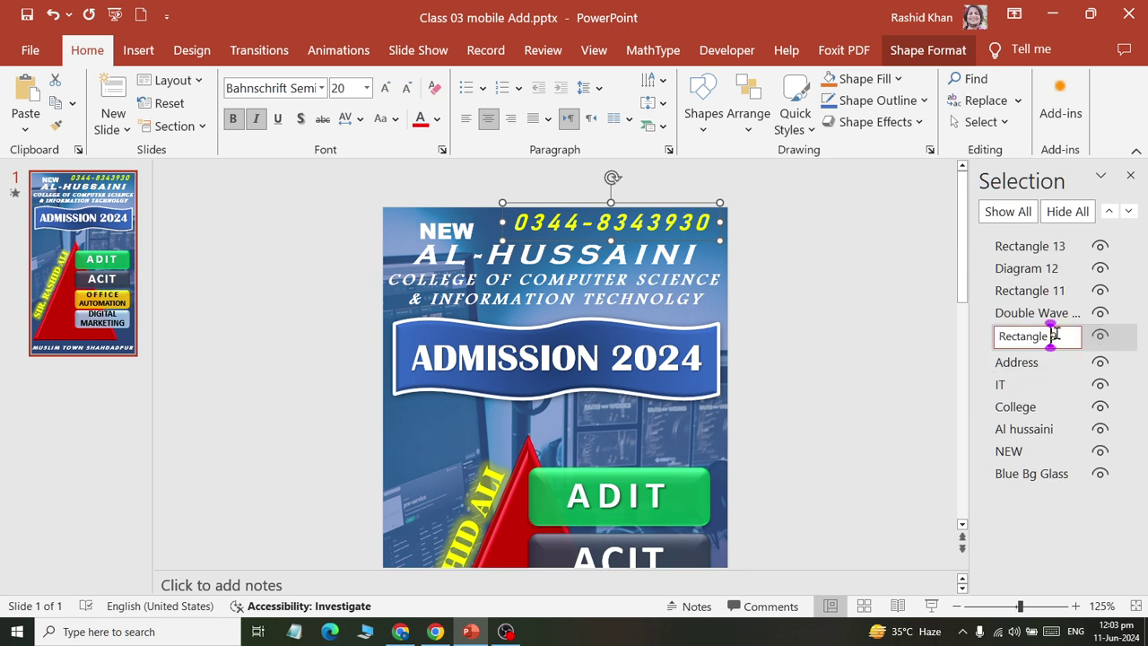
{"action": "type", "text": "Contact"}
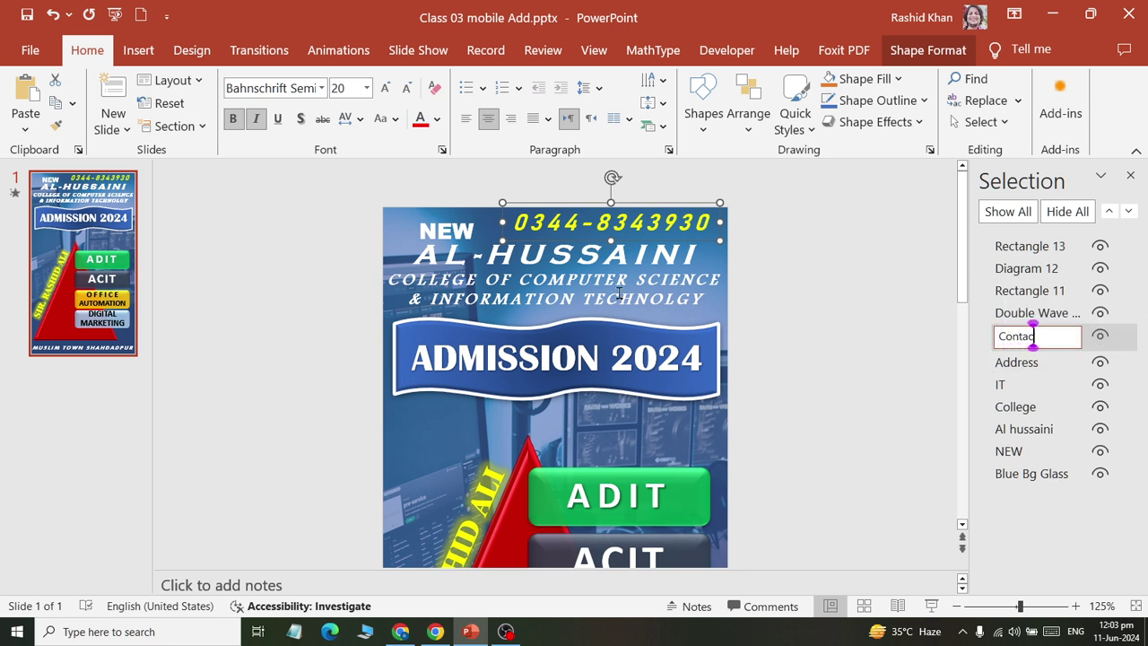
{"action": "key", "text": "Return"}
- Rename the ADMISSION 2024 banner to 'Shape Admin' and its text to 'Text Admin11'
{"action": "left_click", "coordinate": [1033, 313]}
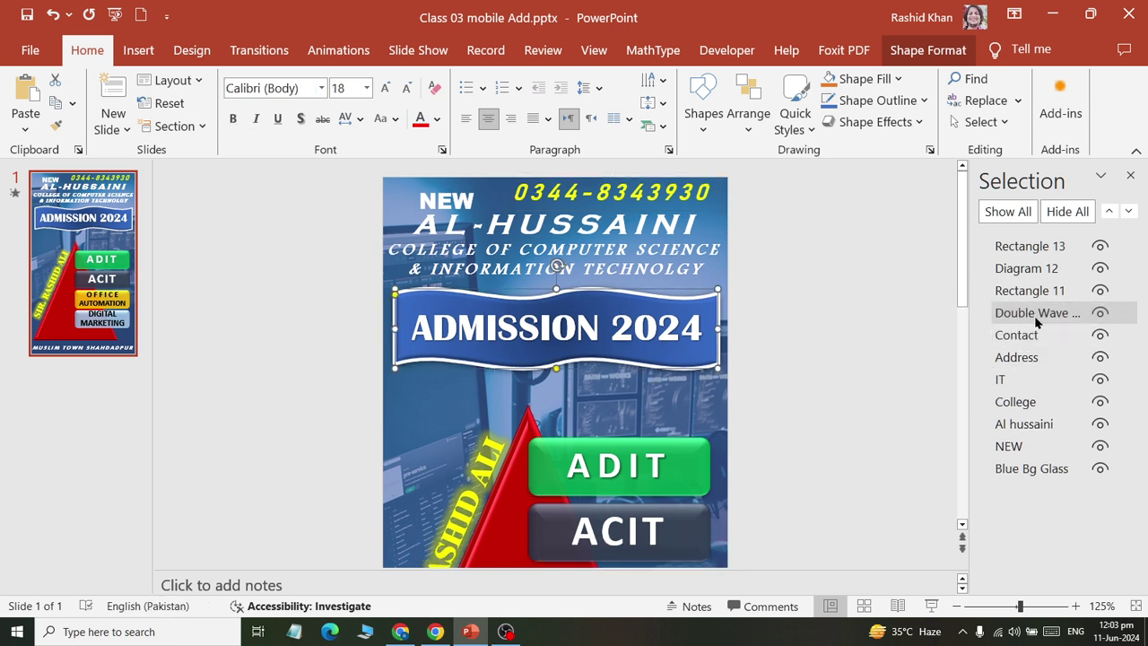
{"action": "left_click", "coordinate": [1043, 313]}
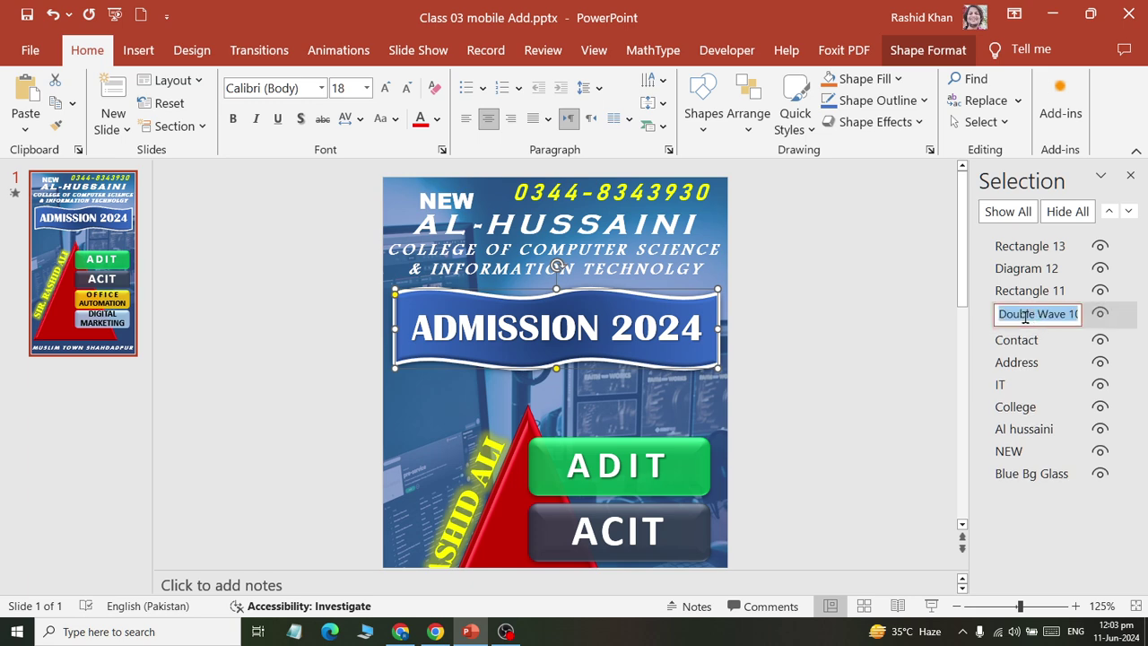
{"action": "type", "text": "Adminis"}
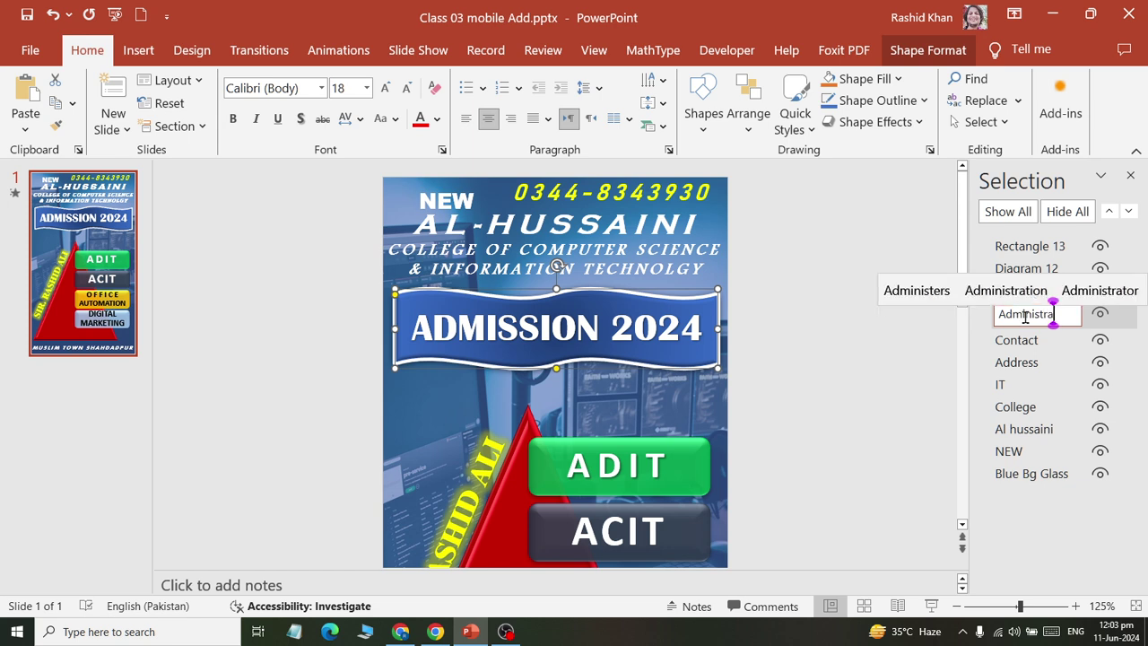
{"action": "type", "text": "tra"}
{"action": "key", "text": "BackSpace"}
{"action": "key", "text": "BackSpace"}
{"action": "key", "text": "BackSpace"}
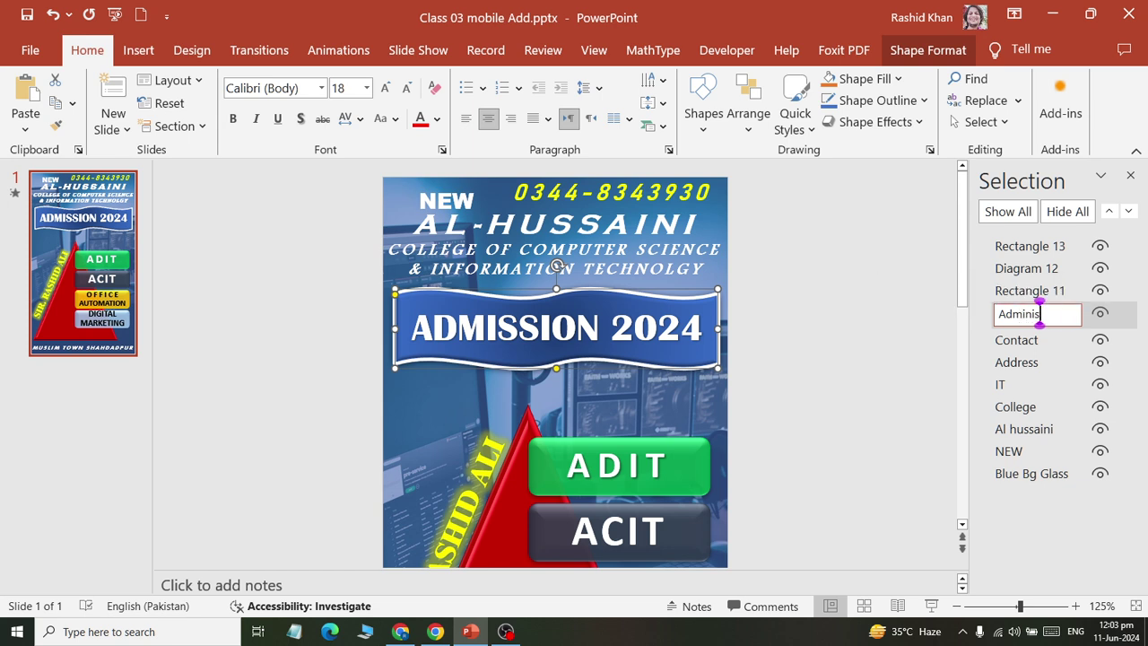
{"action": "key", "text": "BackSpace"}
{"action": "key", "text": "BackSpace"}
{"action": "key", "text": "BackSpace"}
{"action": "type", "text": "Shape Adm"}
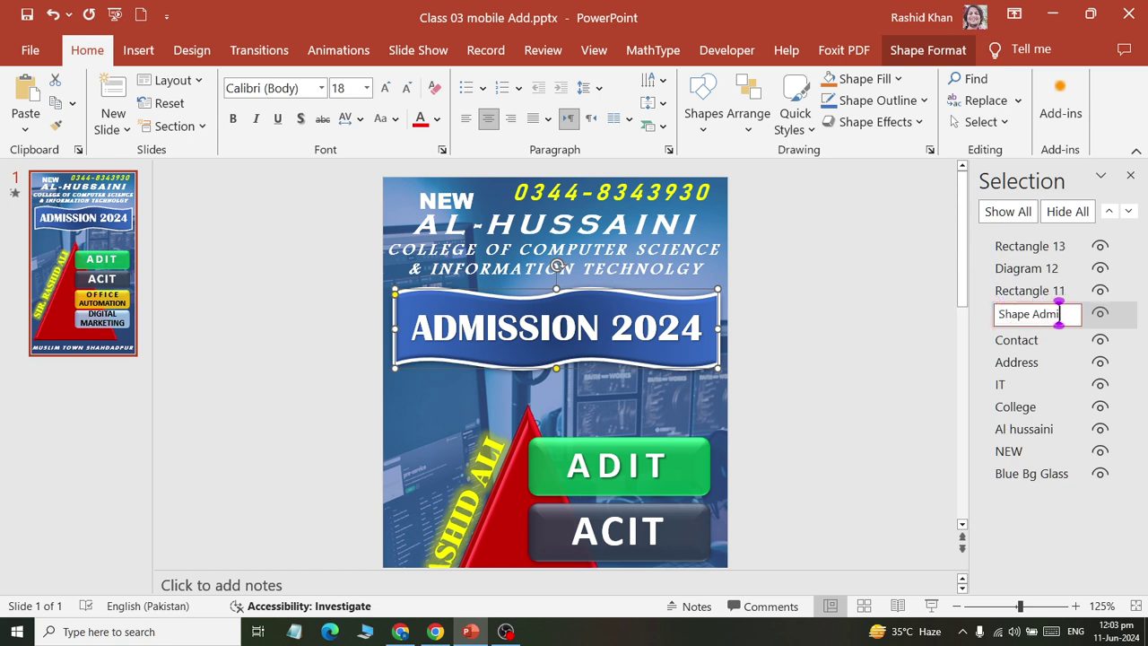
{"action": "type", "text": "in"}
{"action": "key", "text": "Return"}
{"action": "left_click", "coordinate": [1029, 291]}
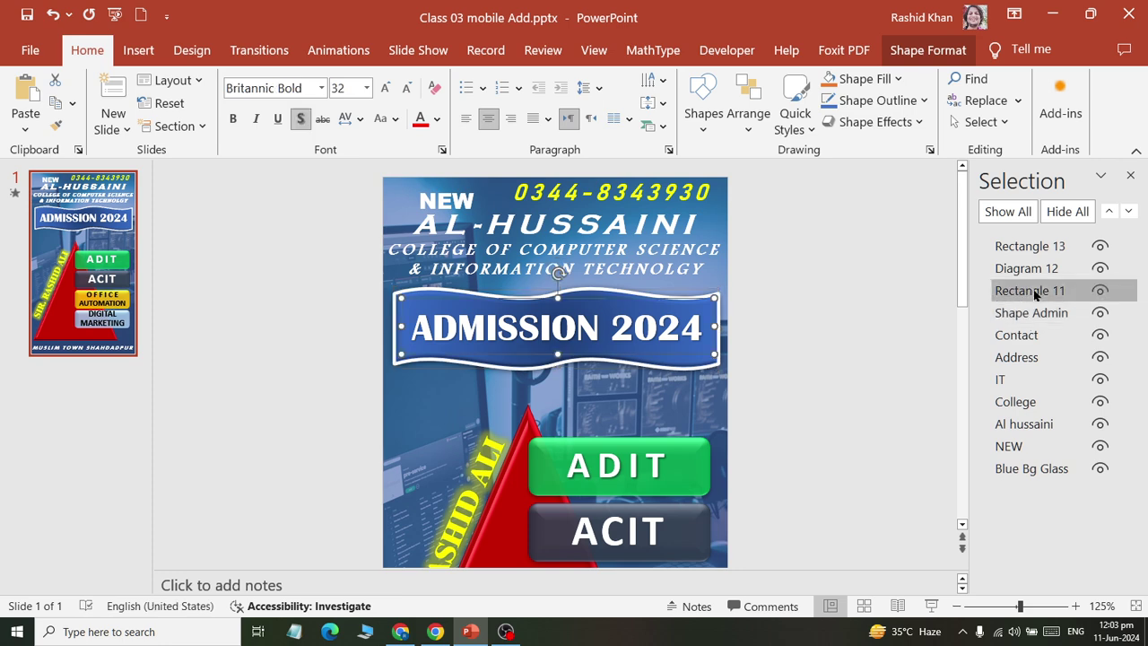
{"action": "double_click", "coordinate": [1034, 292]}
{"action": "type", "text": "T"}
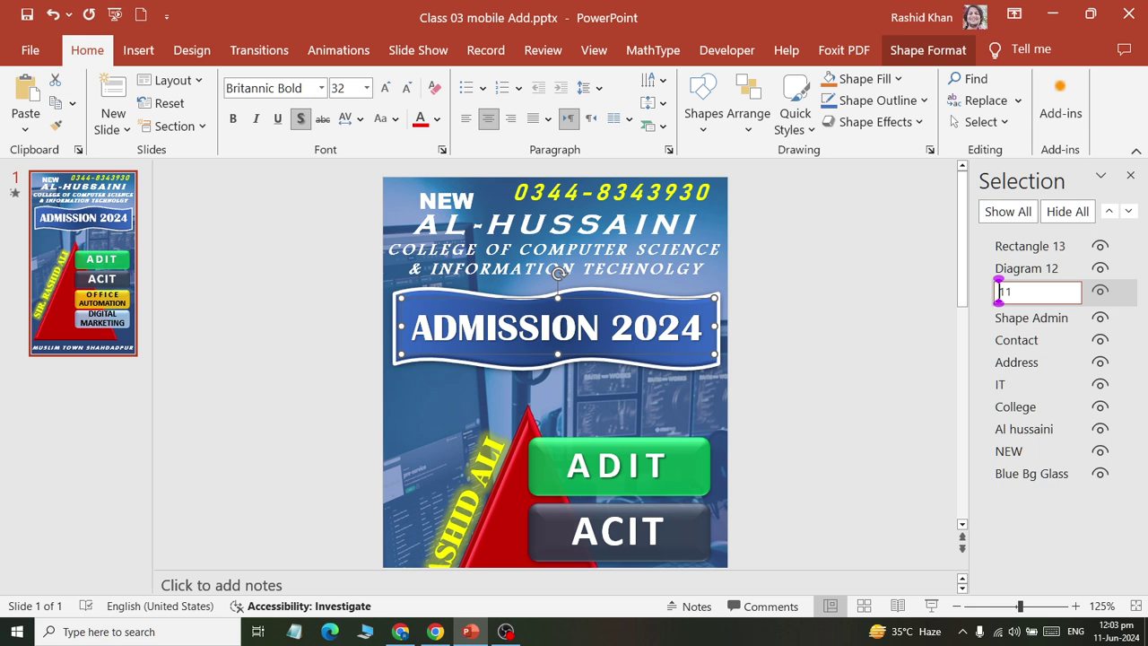
{"action": "type", "text": "ext Ad"}
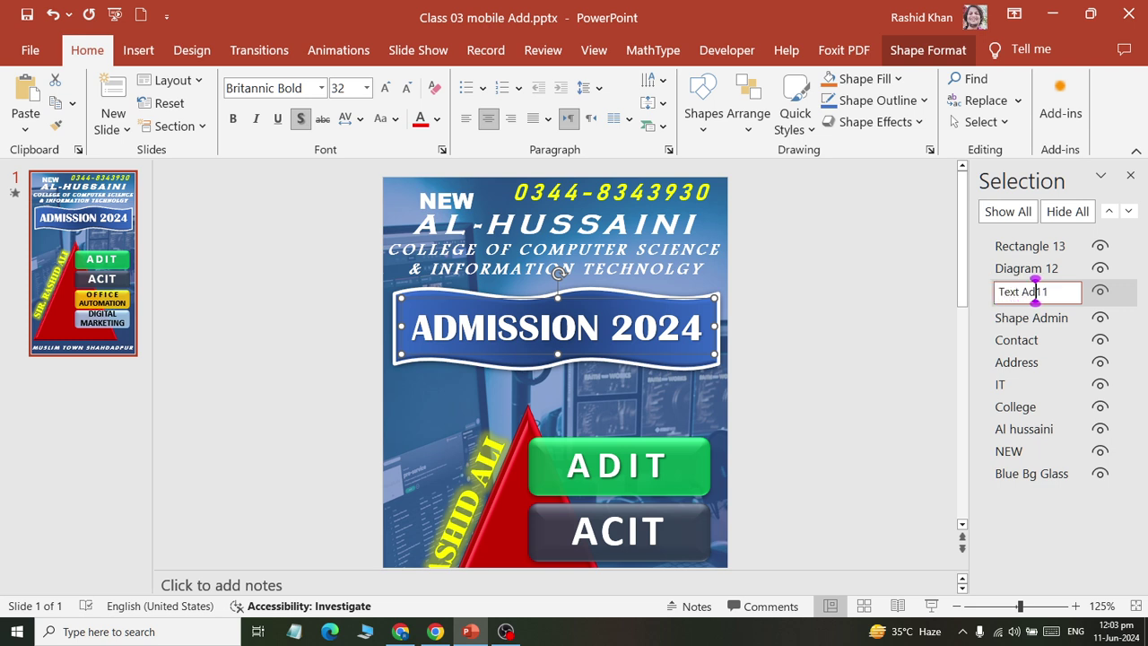
{"action": "type", "text": "min"}
{"action": "key", "text": "Return"}
- Rename the diagram to 'smartArt' and the slanted text to the teacher's name, then close the pane
{"action": "left_click", "coordinate": [1045, 271]}
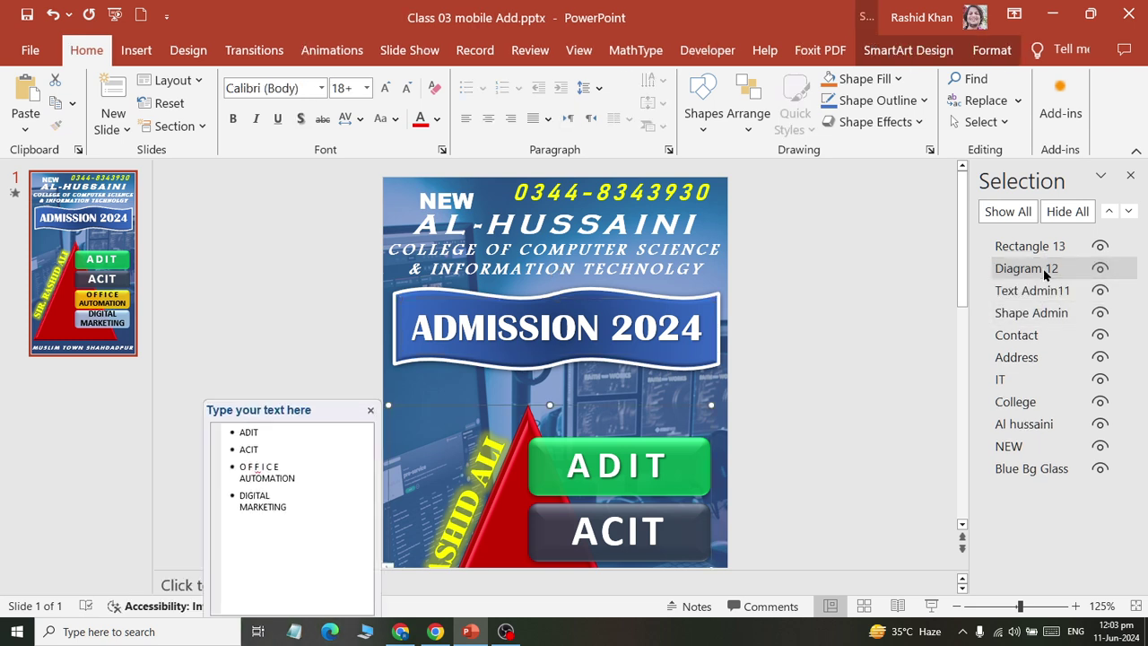
{"action": "left_click", "coordinate": [1044, 271]}
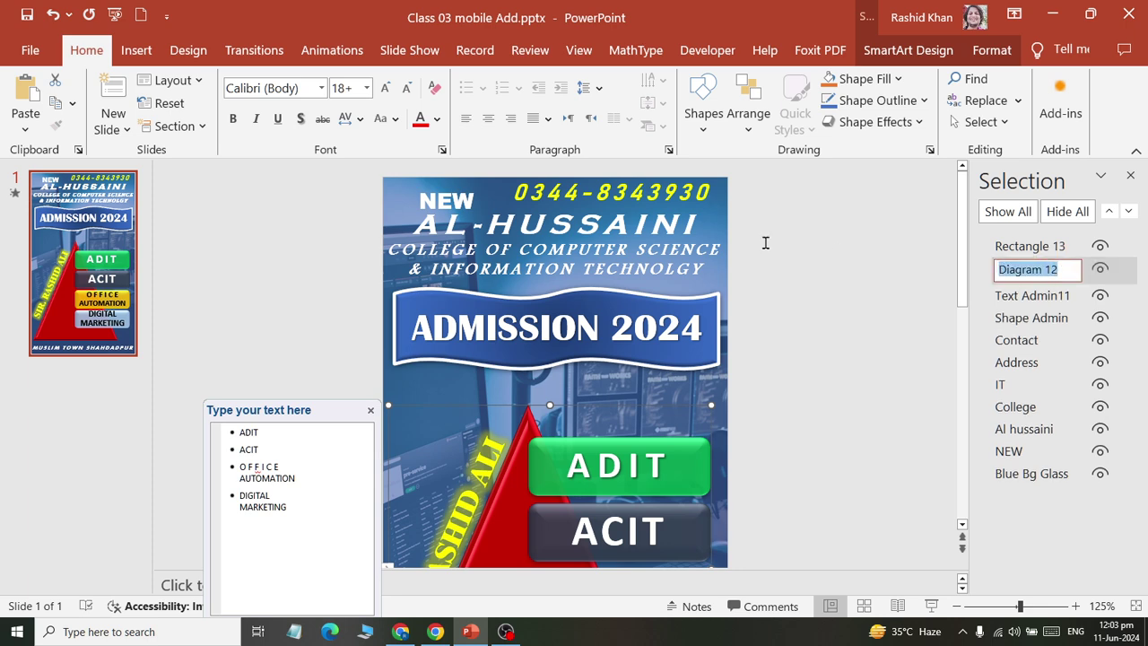
{"action": "type", "text": "sm"}
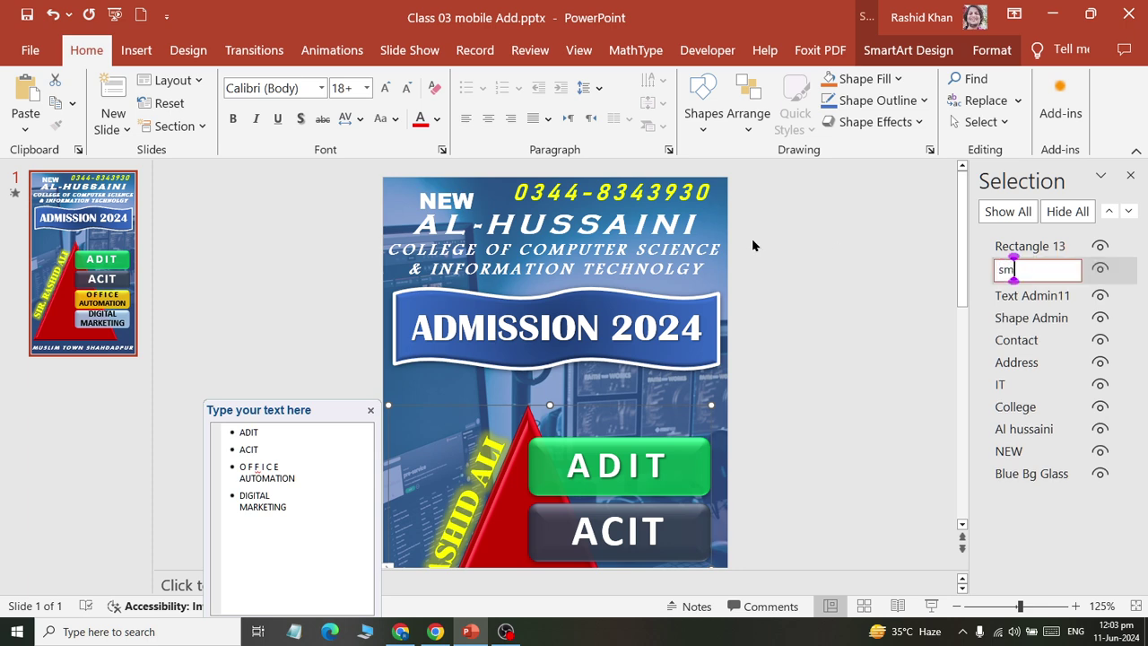
{"action": "type", "text": "artArt"}
{"action": "key", "text": "Return"}
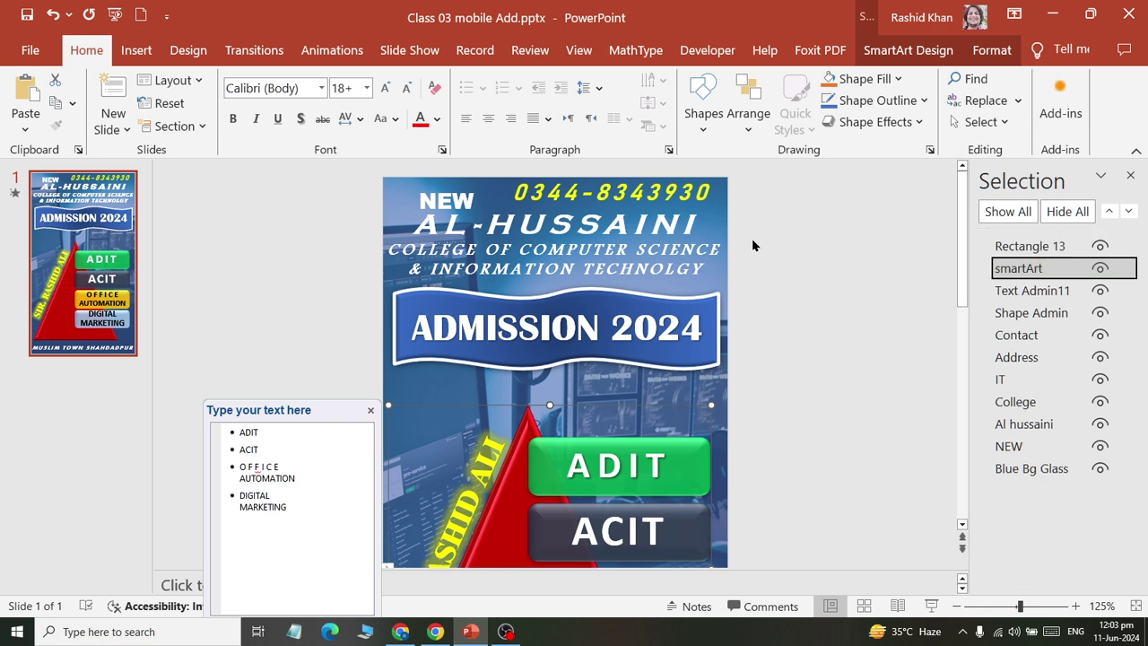
{"action": "left_click", "coordinate": [1022, 246]}
{"action": "double_click", "coordinate": [1026, 246]}
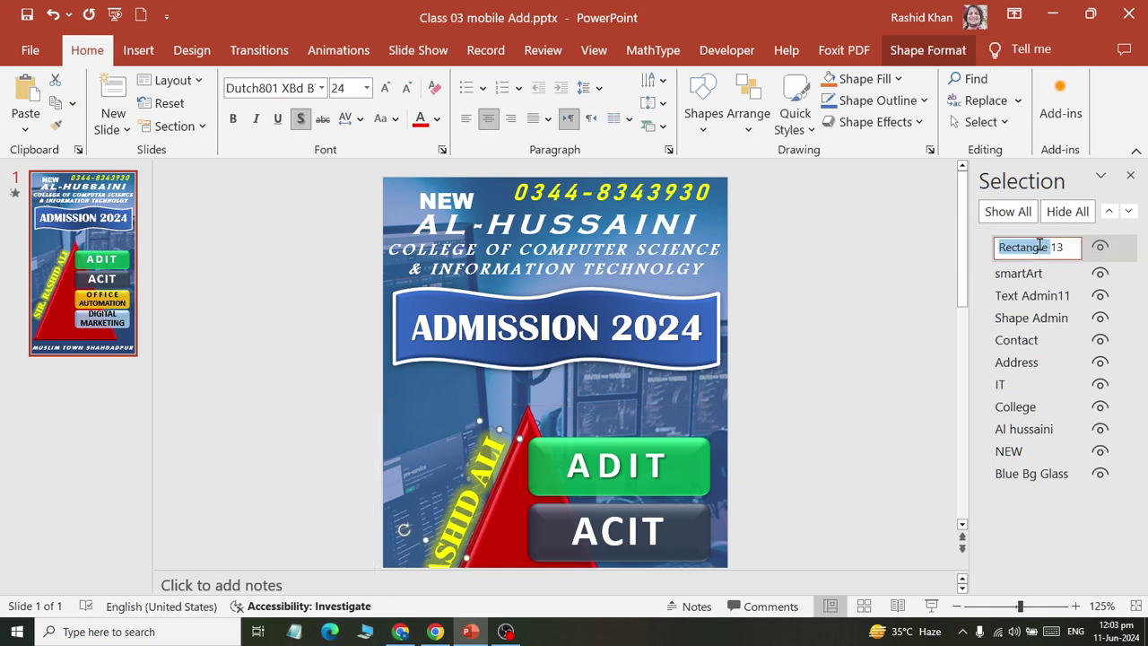
{"action": "key", "text": "ctrl+a"}
{"action": "type", "text": "Rashid"}
{"action": "key", "text": "Return"}
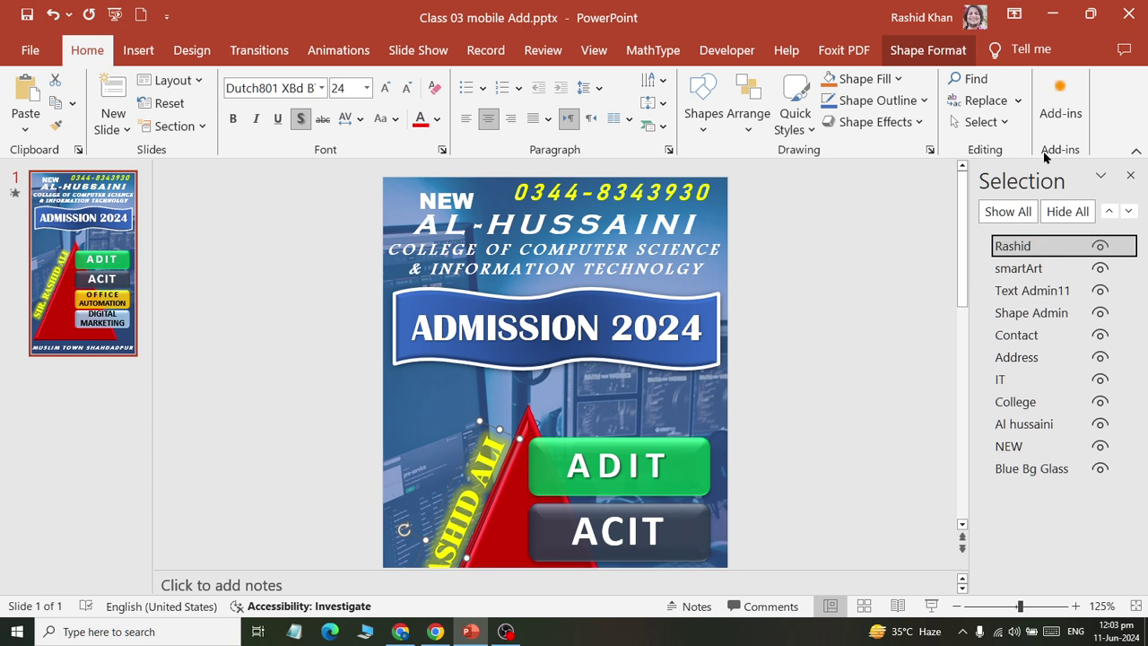
{"action": "left_click", "coordinate": [1129, 174]}
- Make sure the Selection Pane is closed
{"action": "left_click", "coordinate": [984, 122]}
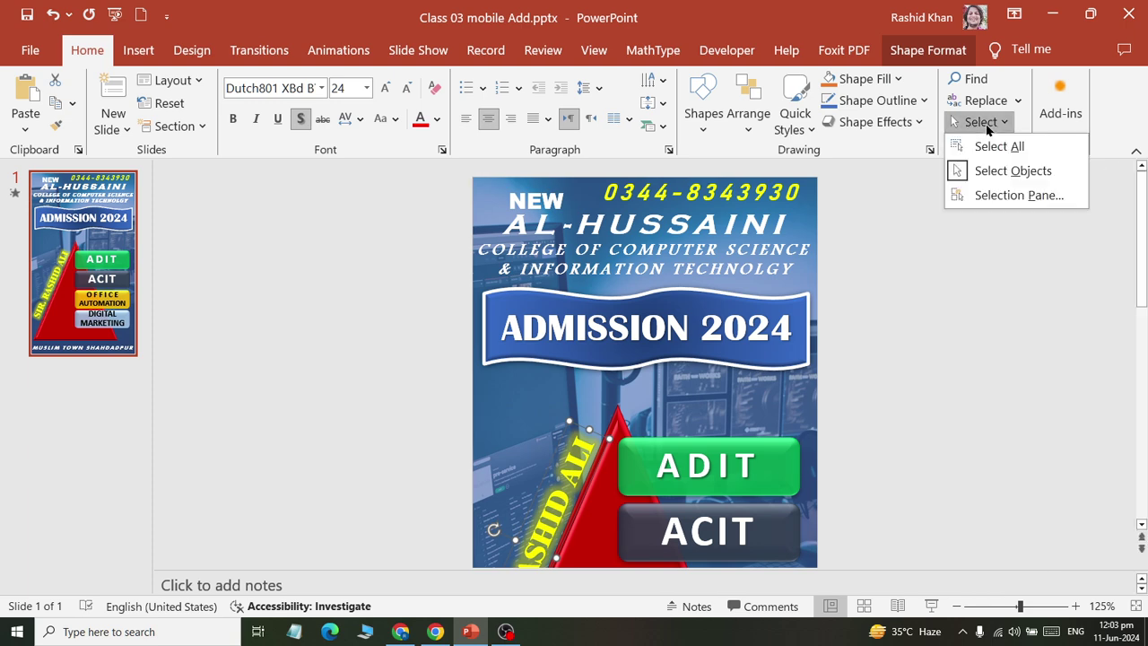
{"action": "left_click", "coordinate": [992, 195]}
{"action": "left_click", "coordinate": [983, 123]}
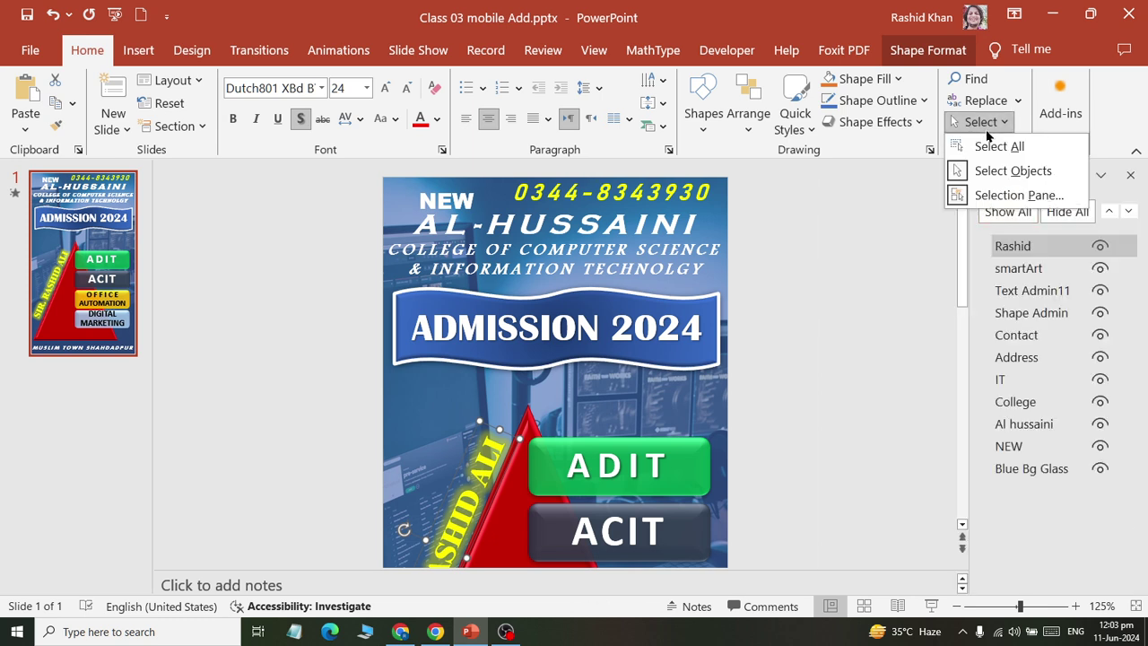
{"action": "left_click", "coordinate": [991, 195]}
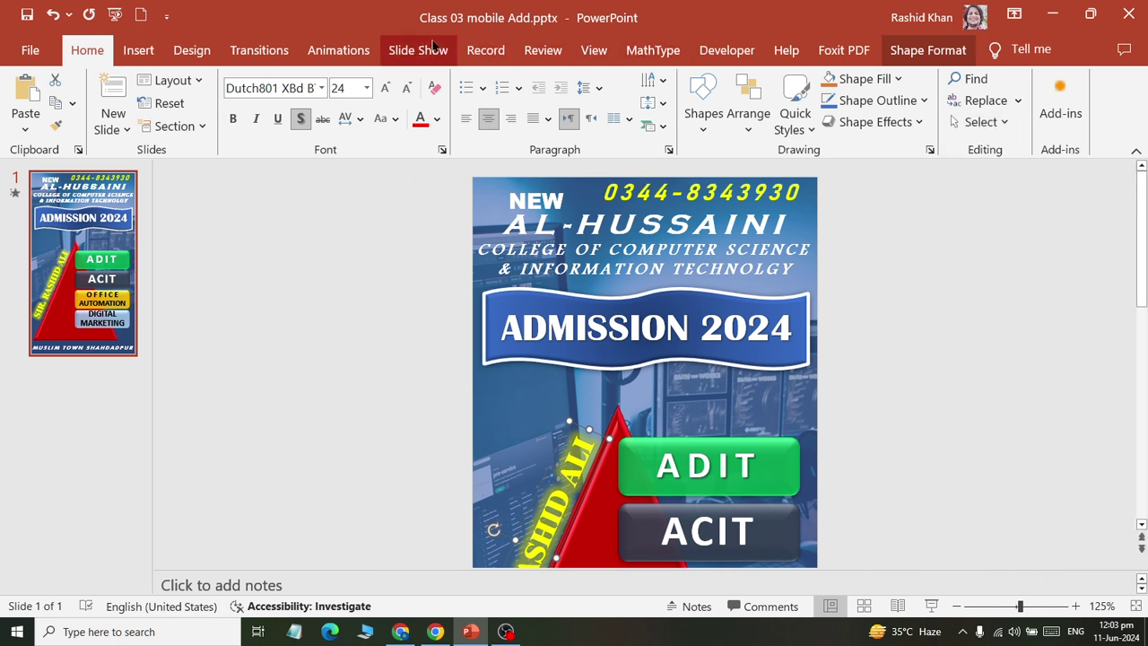
- Set Blue Bg Glass's Fade duration to 01.00 in the Animation Pane and preview it
{"action": "left_click", "coordinate": [338, 50]}
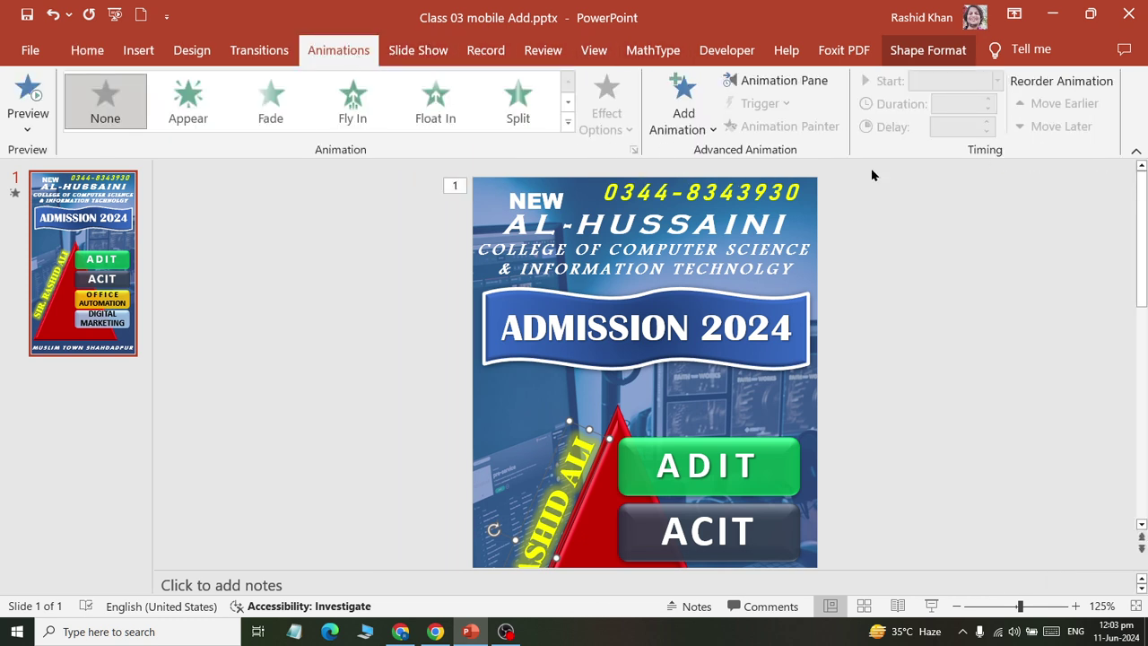
{"action": "left_click", "coordinate": [777, 79]}
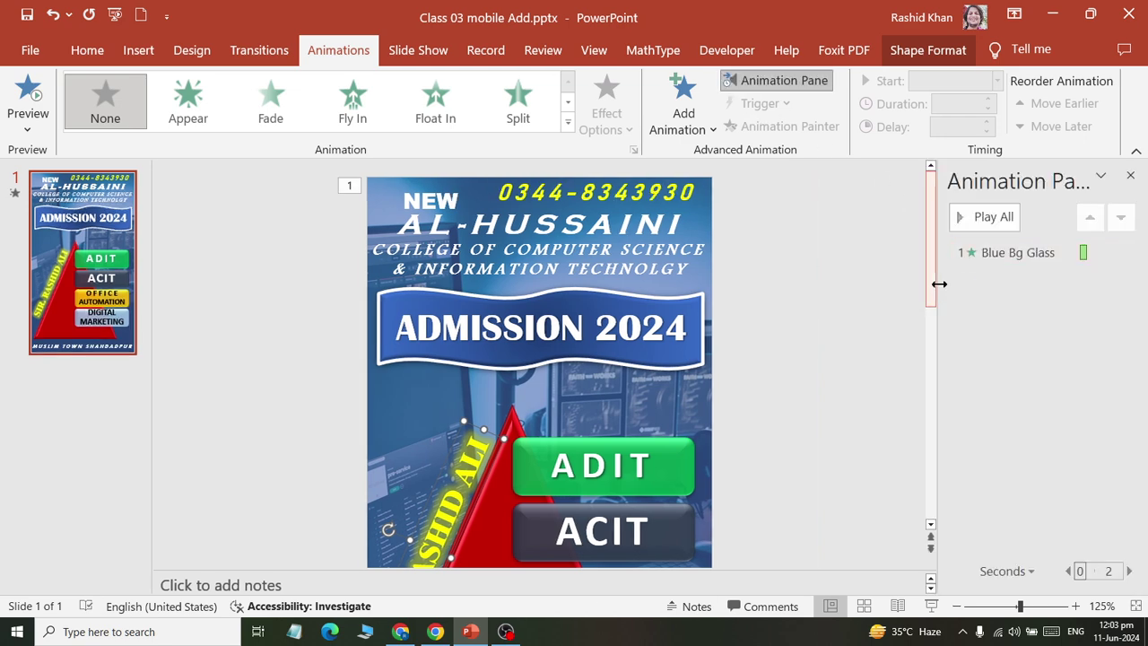
{"action": "left_click_drag", "start_coordinate": [937, 287], "coordinate": [881, 258]}
{"action": "left_click", "coordinate": [932, 253]}
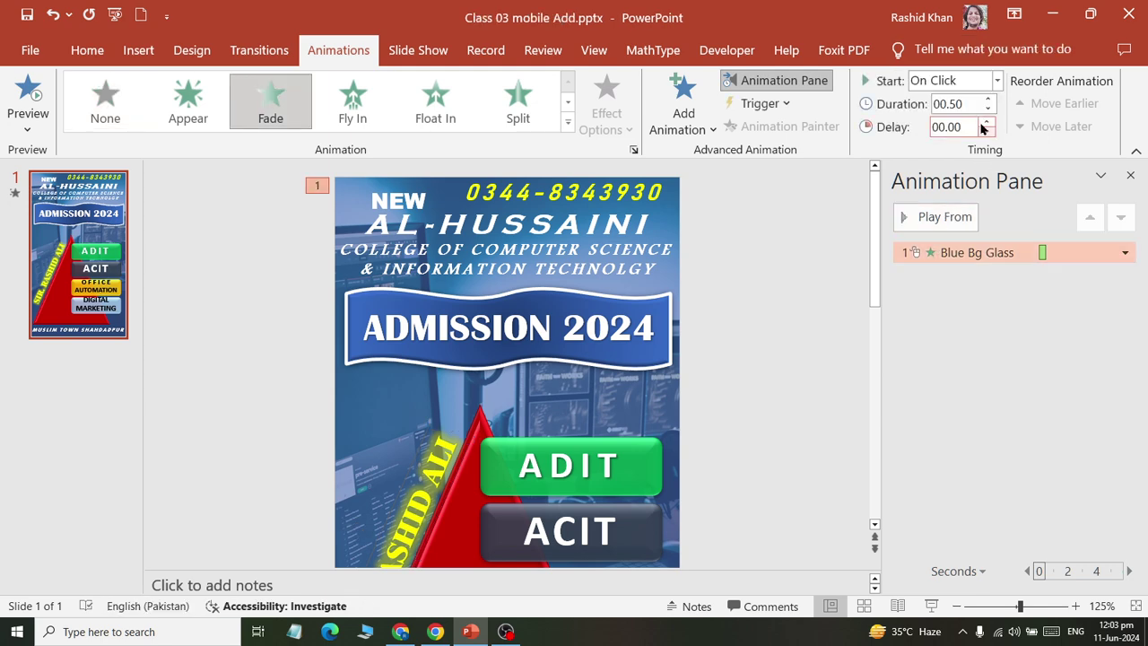
{"action": "left_click", "coordinate": [987, 100]}
{"action": "left_click", "coordinate": [988, 100]}
{"action": "left_click", "coordinate": [987, 99]}
{"action": "left_click", "coordinate": [987, 108]}
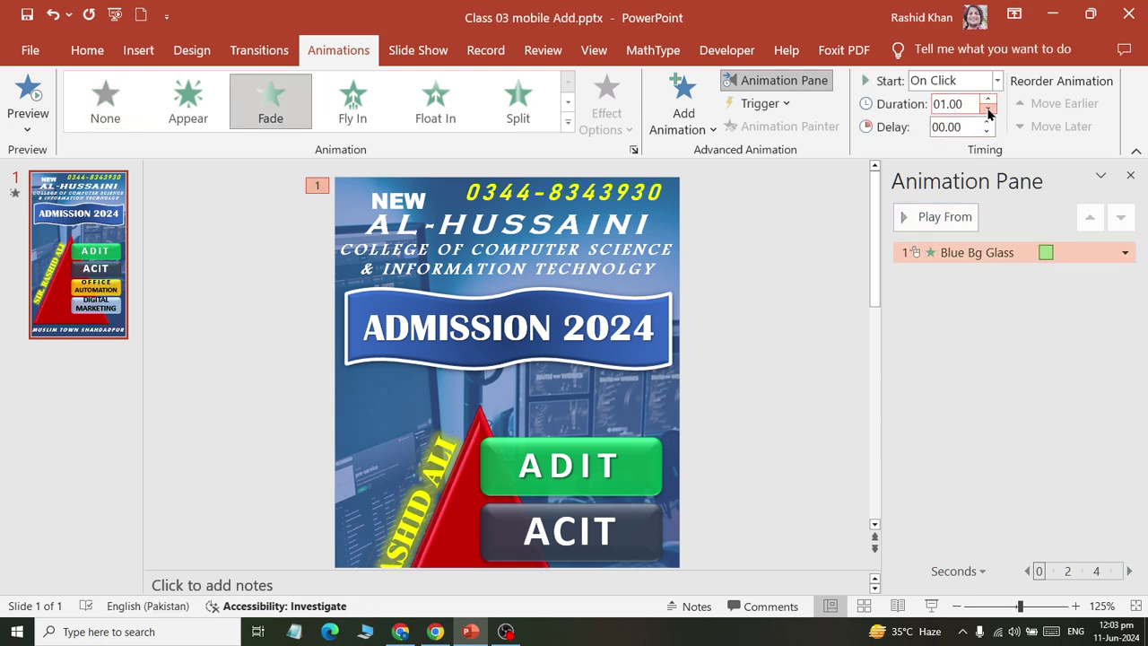
{"action": "left_click", "coordinate": [43, 87]}
{"action": "left_click", "coordinate": [349, 366]}
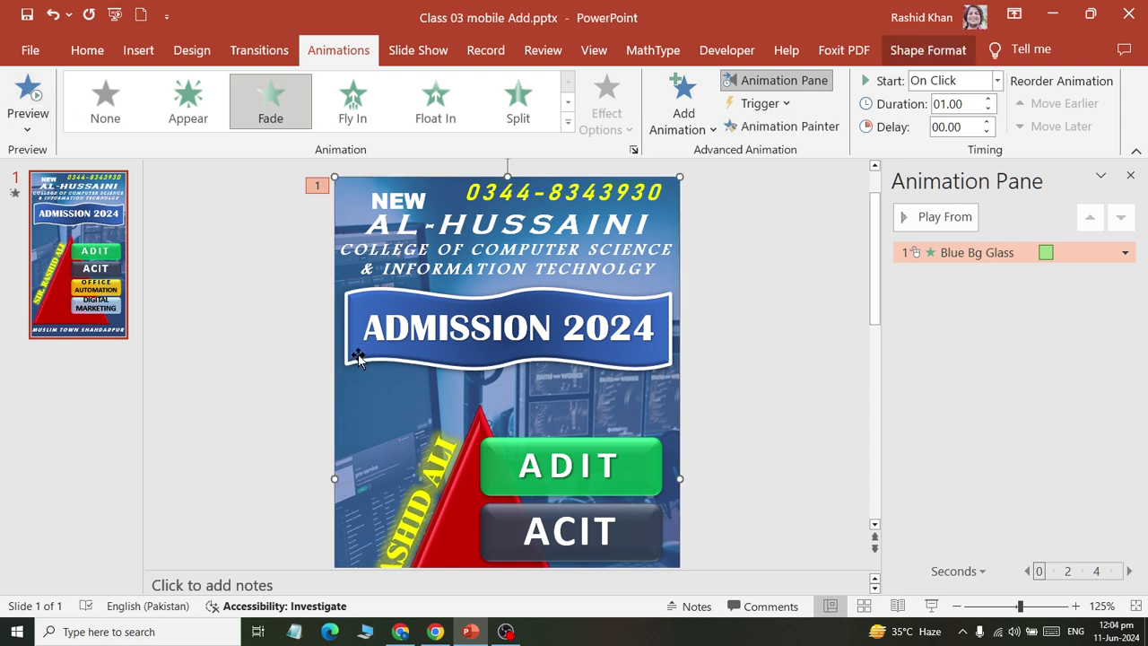
- Give the ADMISSION 2024 banner a Fly In entrance from the left
{"action": "left_click", "coordinate": [357, 358]}
{"action": "mouse_move", "coordinate": [358, 358]}
{"action": "left_mouse_down"}
{"action": "mouse_move", "coordinate": [331, 346]}
{"action": "mouse_move", "coordinate": [344, 357]}
{"action": "left_mouse_up"}
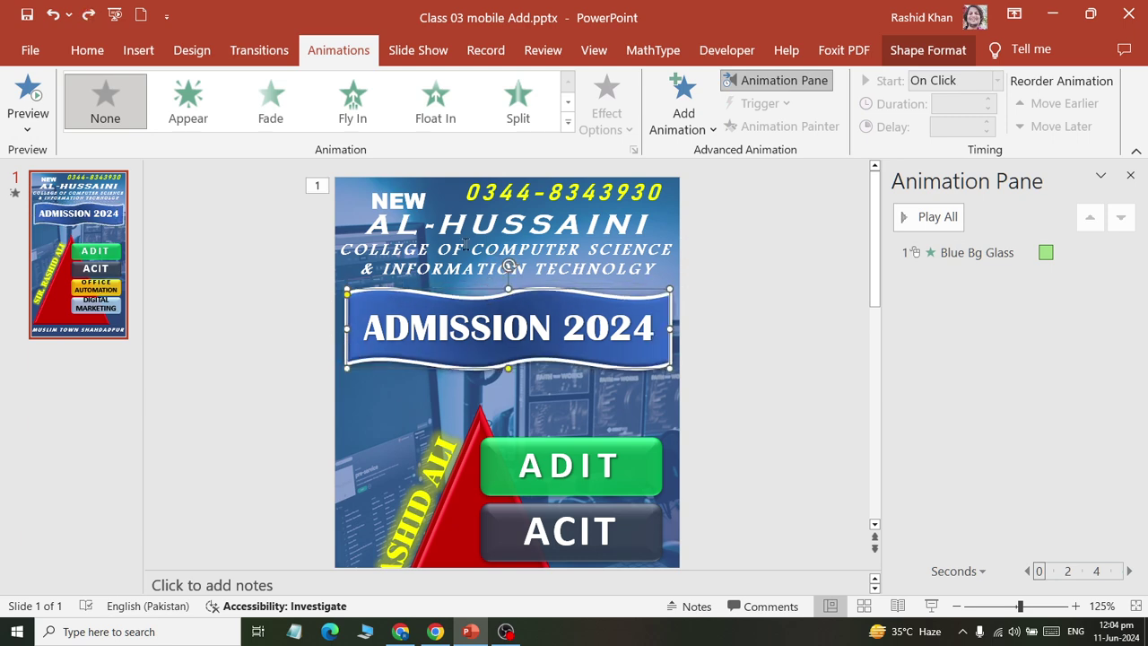
{"action": "left_click", "coordinate": [361, 113]}
{"action": "left_click", "coordinate": [606, 108]}
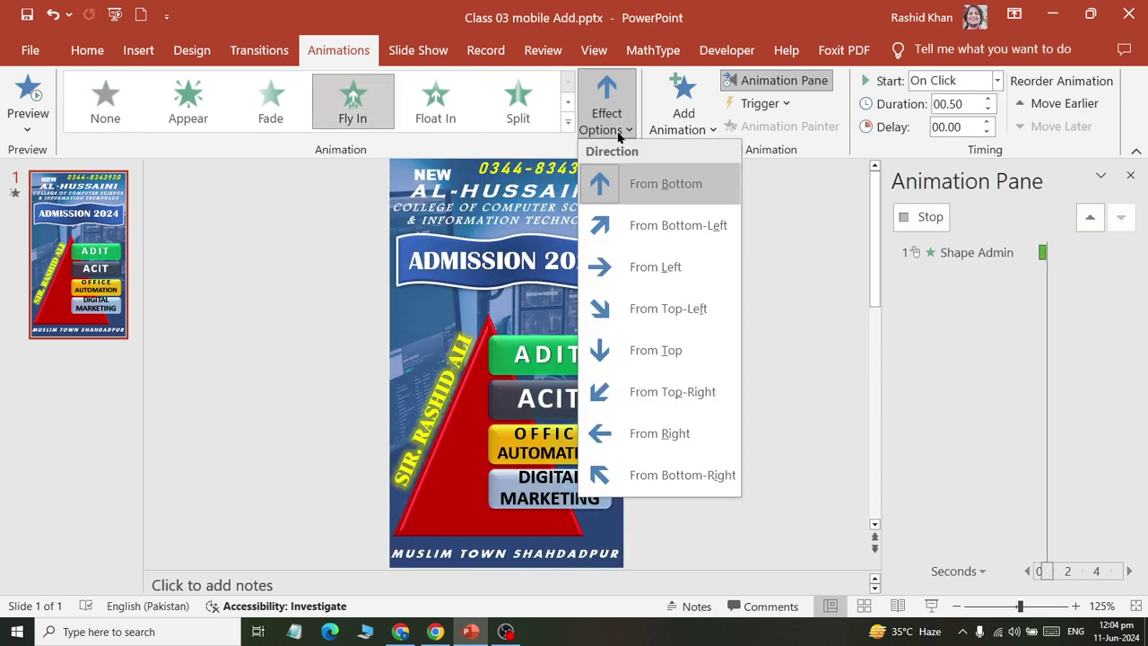
{"action": "left_click", "coordinate": [659, 266]}
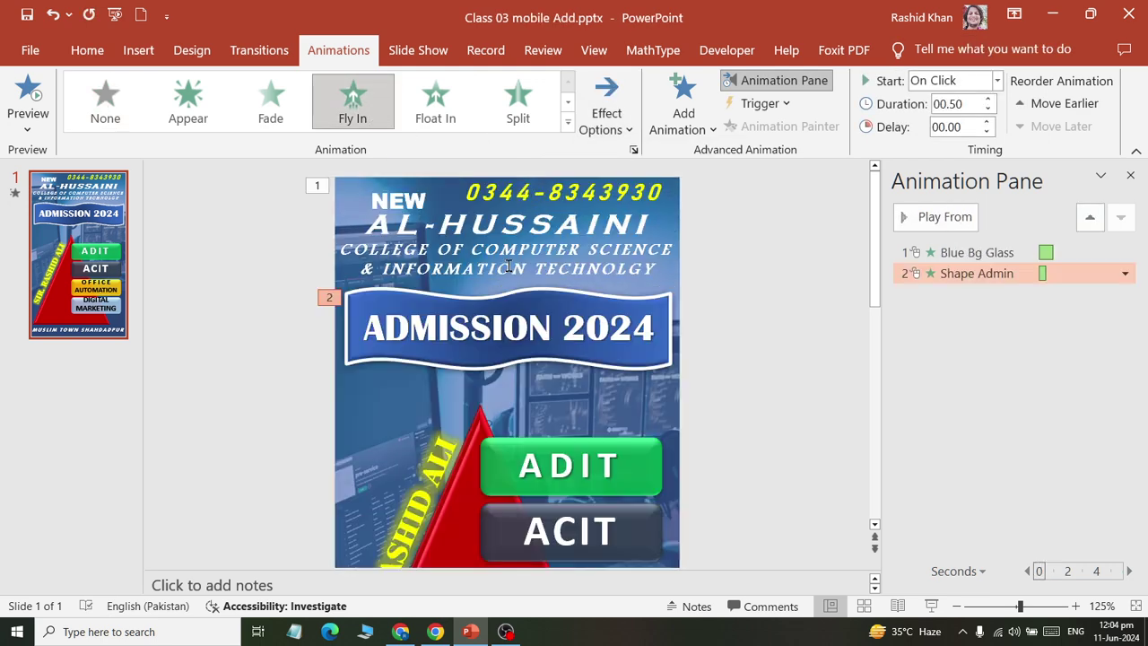
- Make the banner text Fly In from the right and preview the animations
{"action": "left_click", "coordinate": [475, 328]}
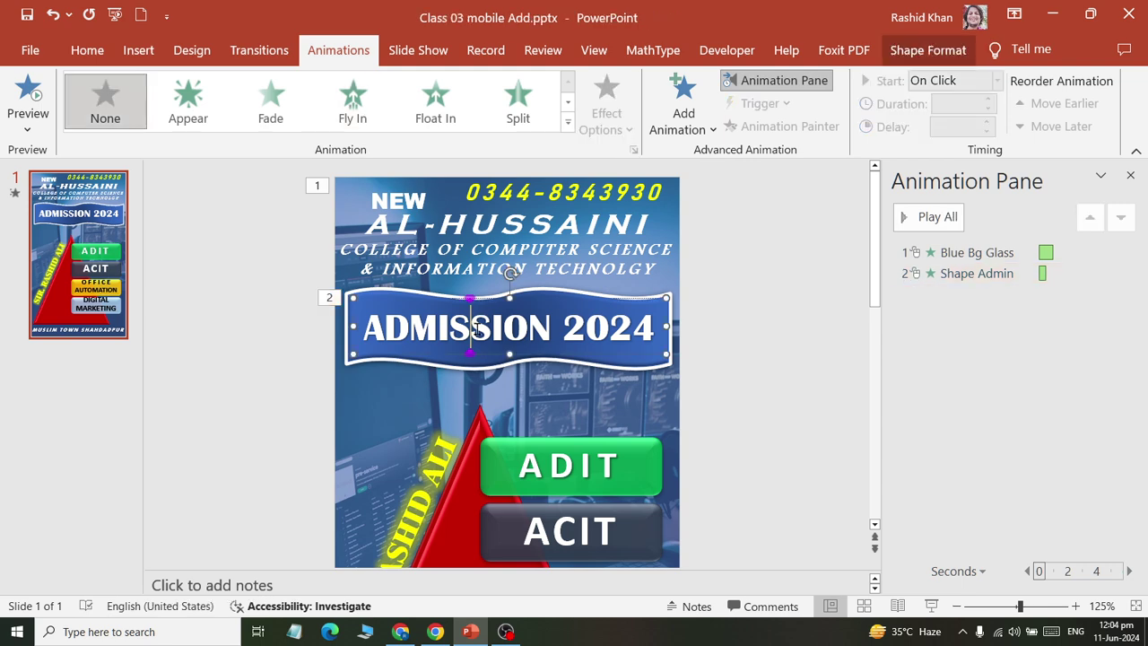
{"action": "left_click", "coordinate": [352, 103]}
{"action": "left_click", "coordinate": [606, 108]}
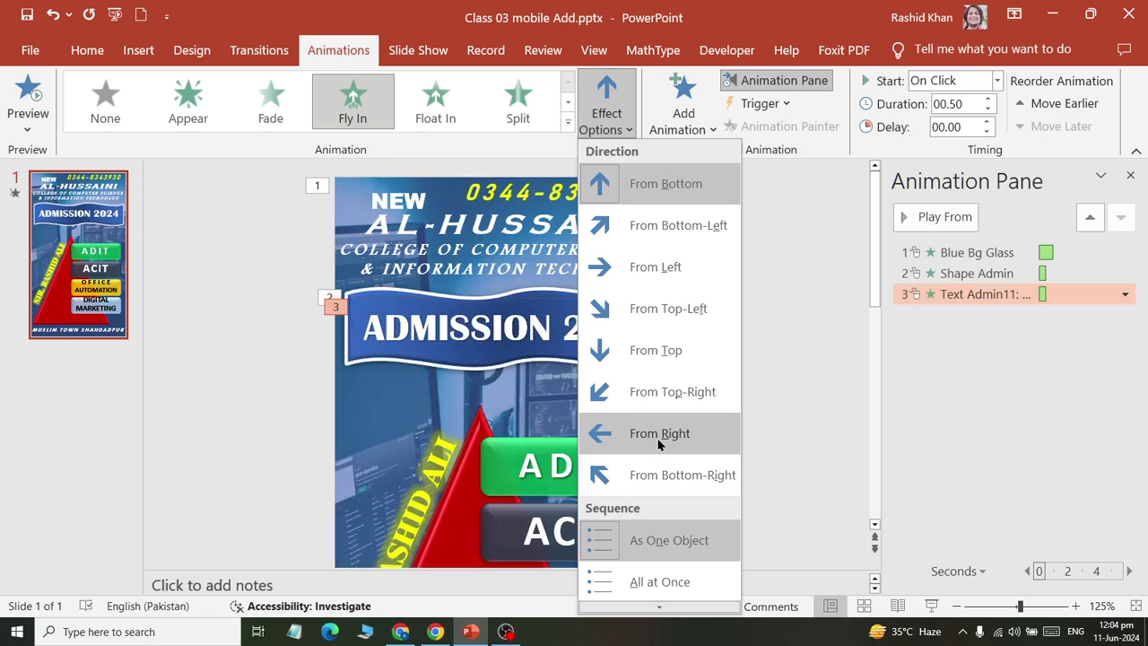
{"action": "left_click", "coordinate": [660, 436]}
{"action": "left_click", "coordinate": [27, 94]}
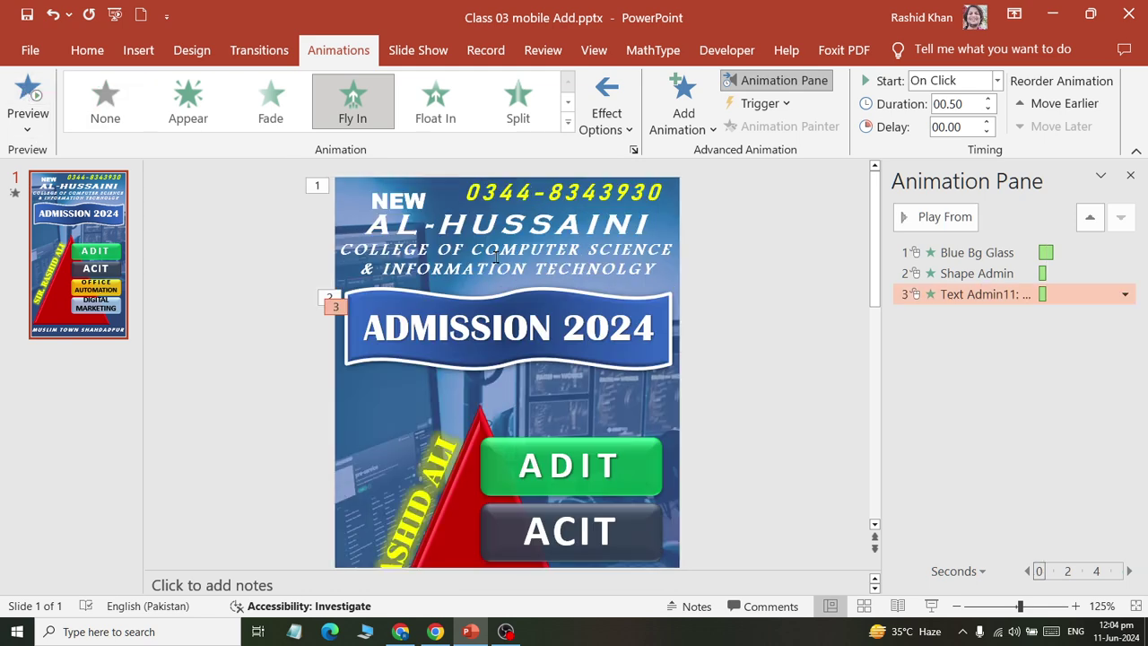
- Check the banner's animation timing and preview all slide animations again
{"action": "left_click", "coordinate": [769, 308]}
{"action": "left_click", "coordinate": [356, 361]}
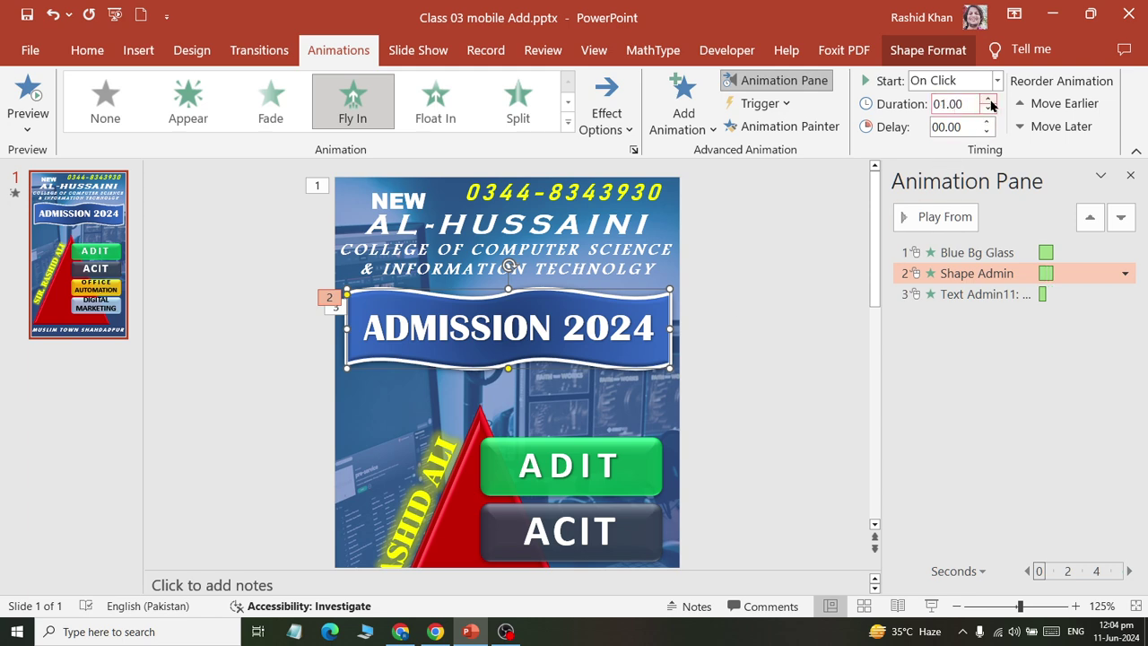
{"action": "left_click", "coordinate": [763, 301]}
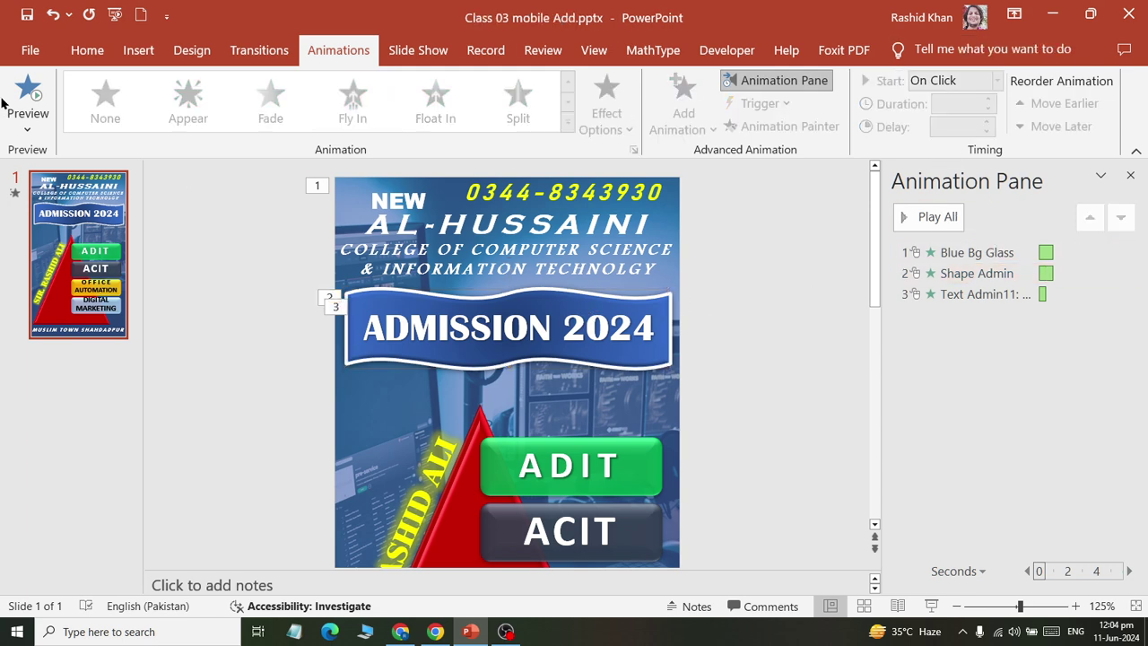
{"action": "left_click", "coordinate": [27, 93]}
- Select the SmartArt pyramid and bring up the full list of entrance effects
{"action": "scroll", "coordinate": [510, 262], "scroll_direction": "down", "scroll_amount": 1}
{"action": "scroll", "coordinate": [510, 265], "scroll_direction": "down", "scroll_amount": 1}
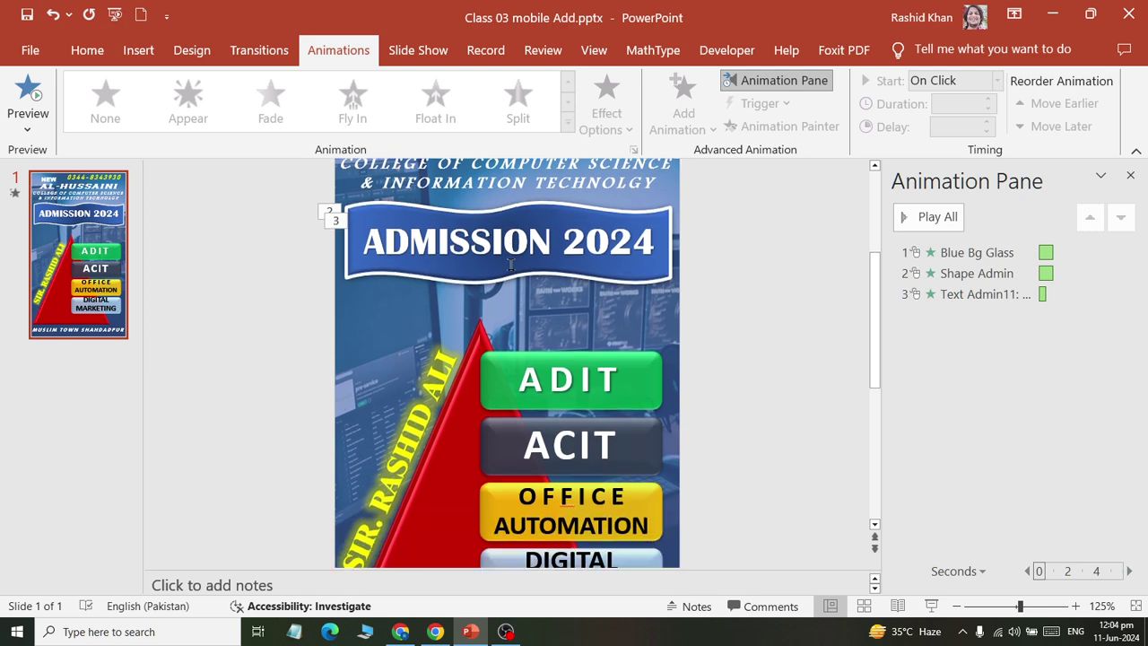
{"action": "scroll", "coordinate": [511, 269], "scroll_direction": "down", "scroll_amount": 1}
{"action": "scroll", "coordinate": [513, 272], "scroll_direction": "down", "scroll_amount": 1}
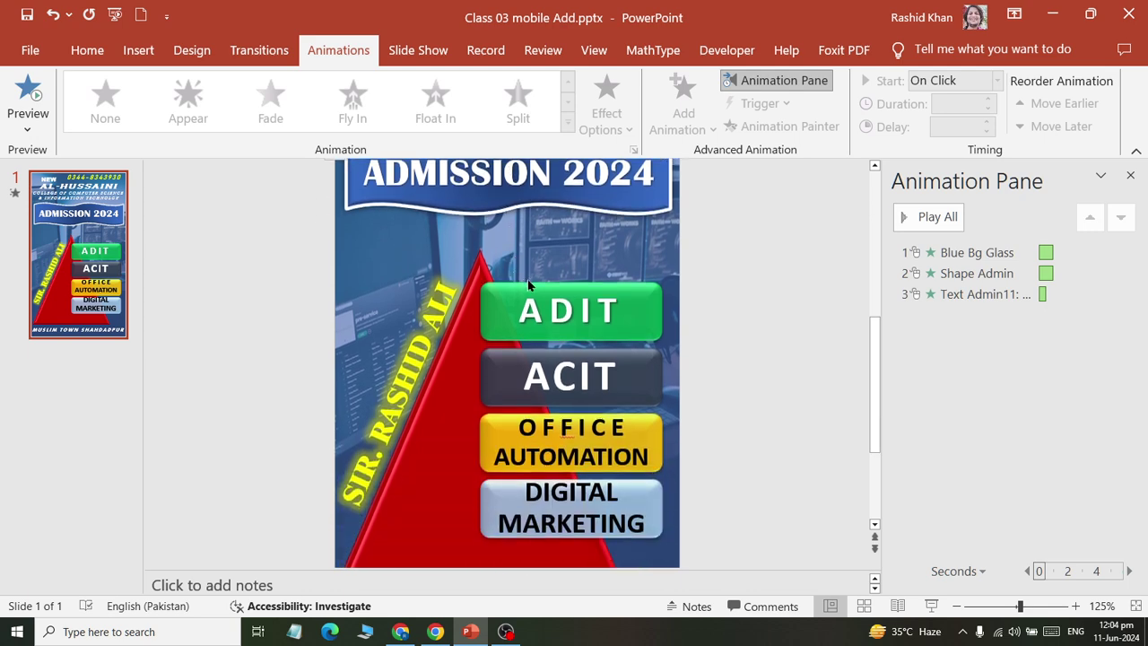
{"action": "scroll", "coordinate": [529, 287], "scroll_direction": "down", "scroll_amount": 1}
{"action": "left_click", "coordinate": [483, 308]}
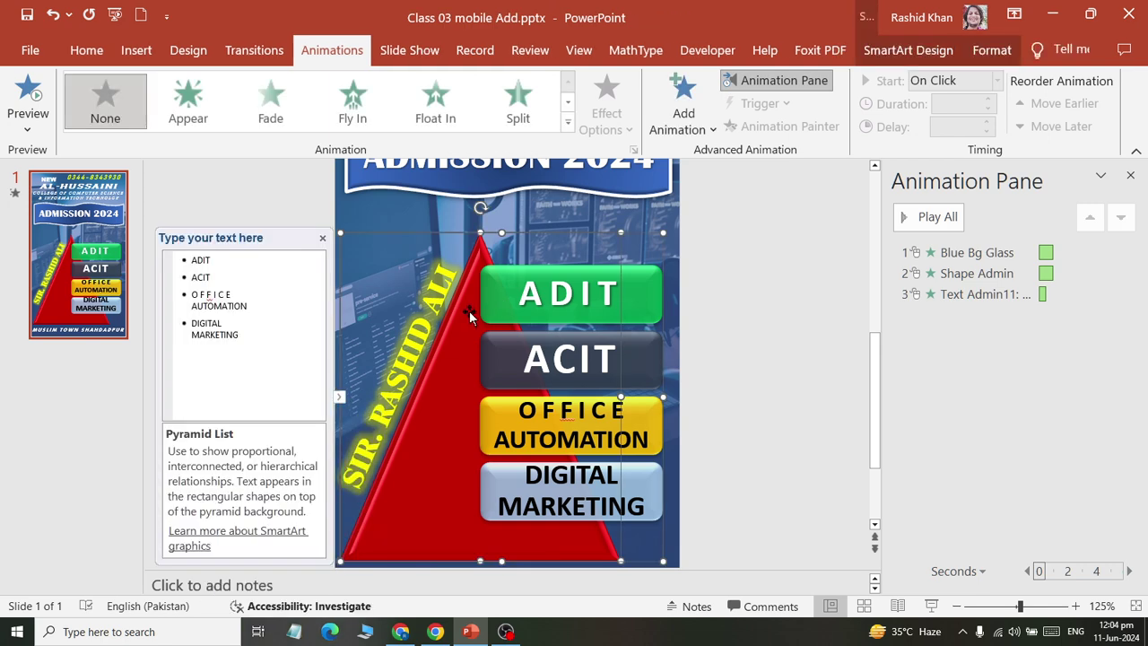
{"action": "left_click", "coordinate": [568, 127]}
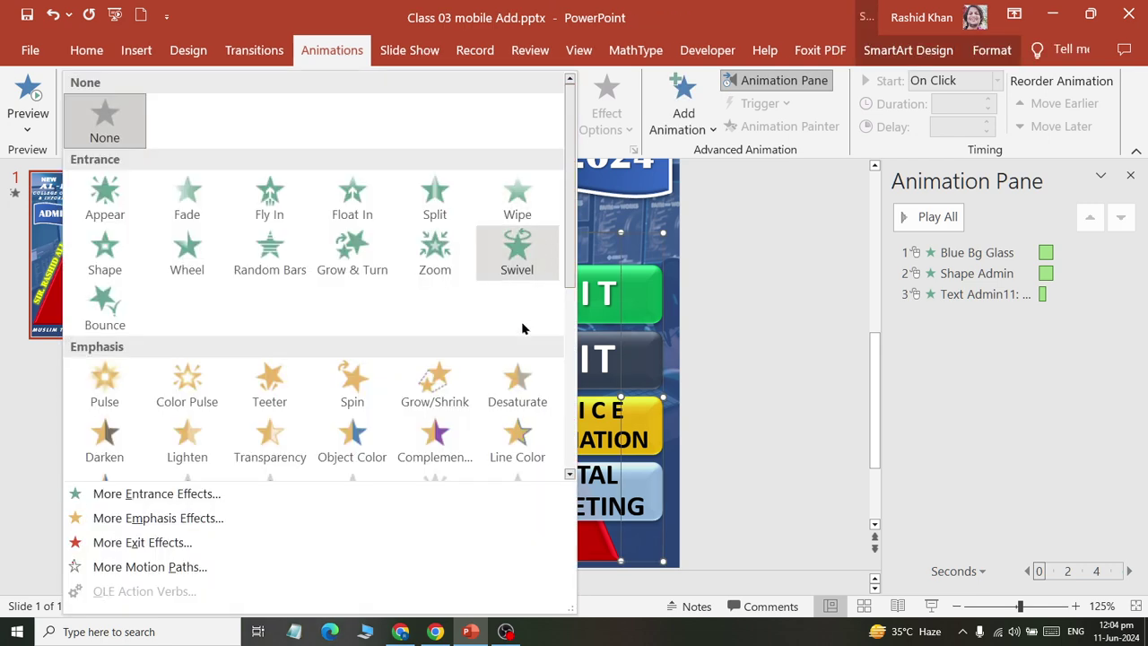
{"action": "left_click", "coordinate": [281, 495]}
{"action": "left_click_drag", "start_coordinate": [519, 120], "coordinate": [921, 74]}
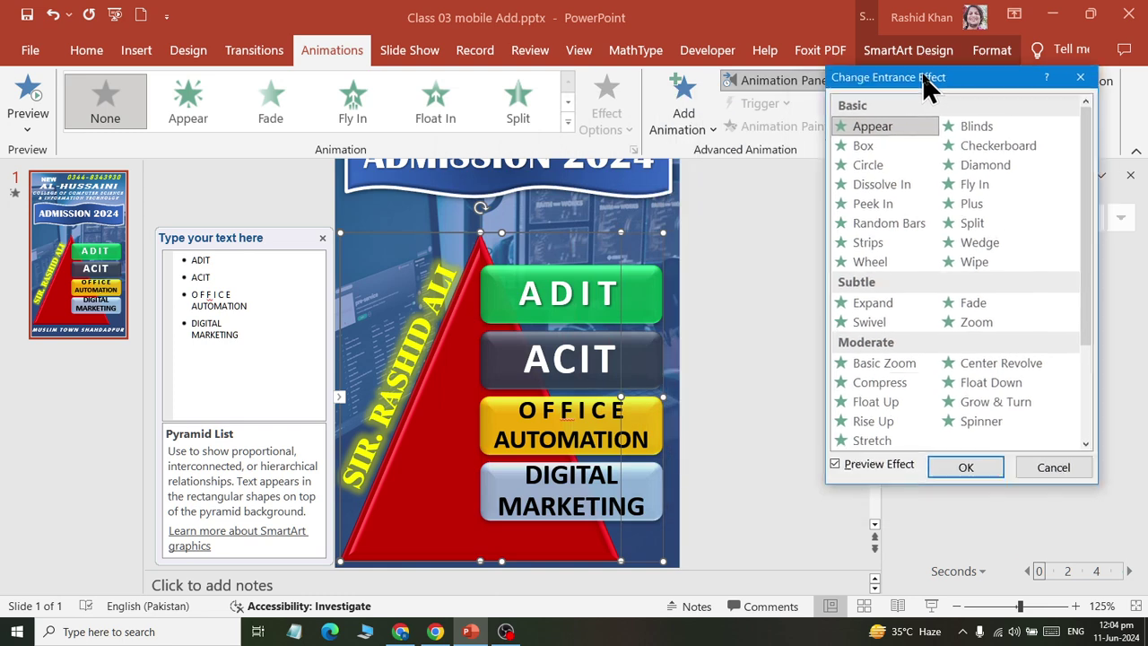
{"action": "scroll", "coordinate": [986, 295], "scroll_direction": "down", "scroll_amount": 3}
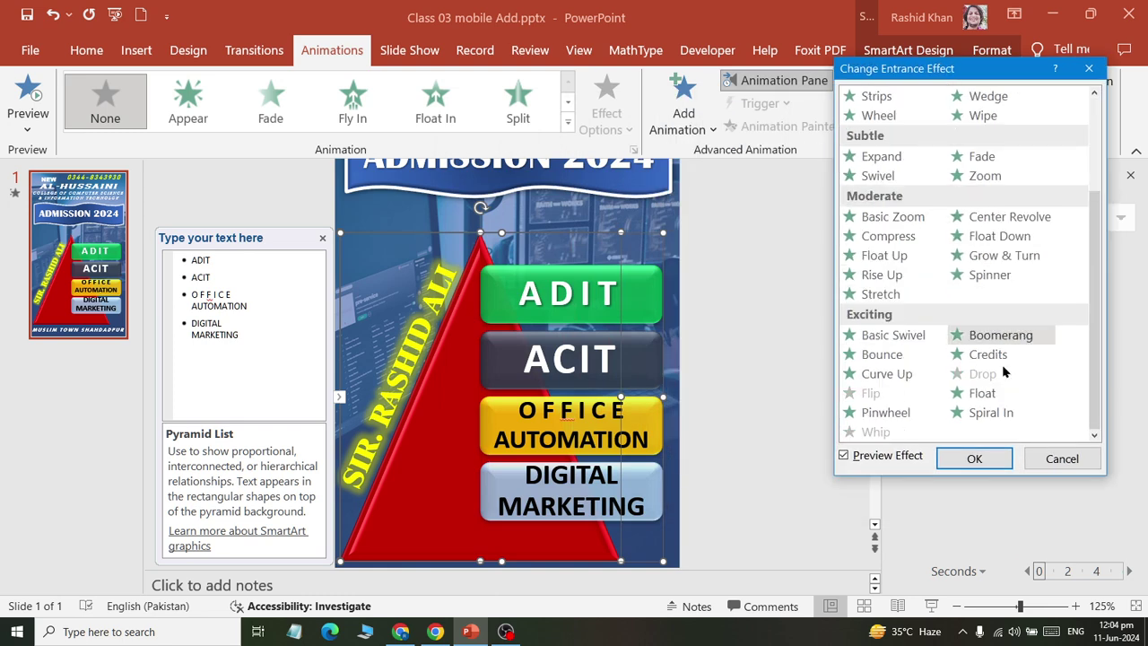
- Preview Spiral In, Float, Bounce, Stretch, Spinner and others, then apply Rise Up
{"action": "left_click", "coordinate": [978, 414]}
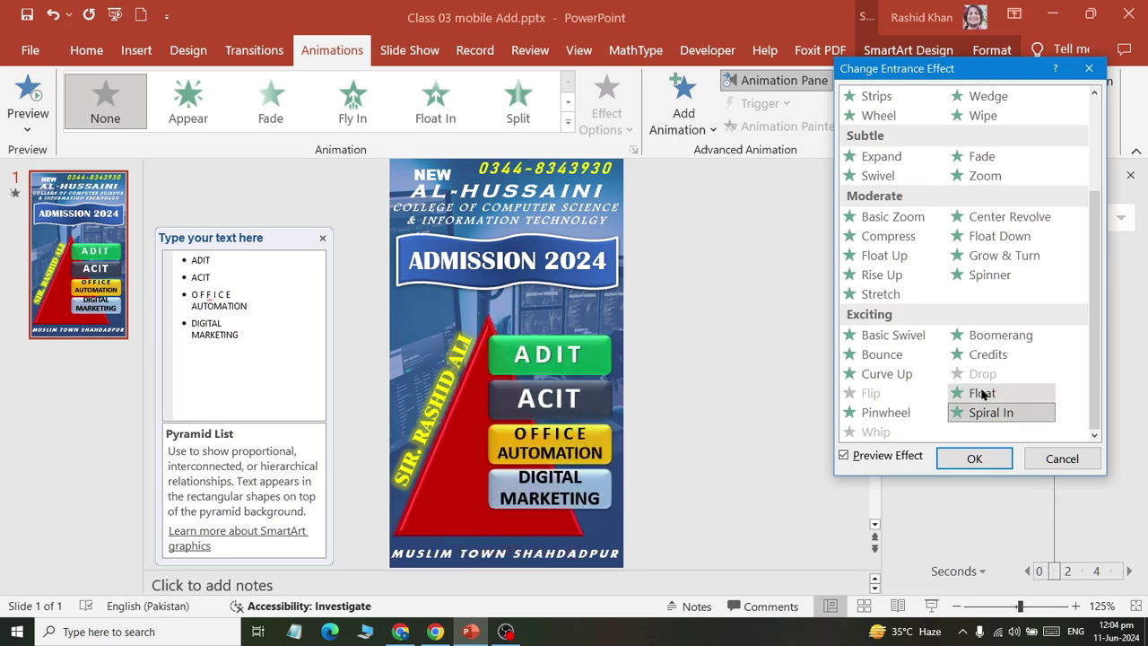
{"action": "left_click", "coordinate": [982, 395]}
{"action": "left_click", "coordinate": [904, 411]}
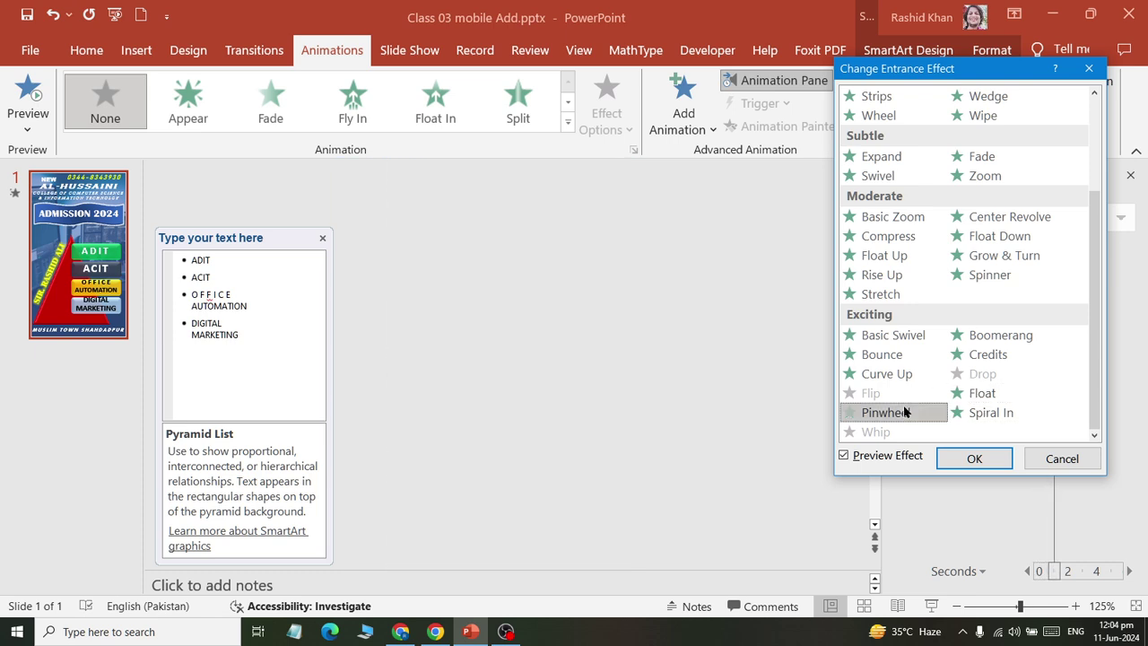
{"action": "left_click", "coordinate": [896, 374]}
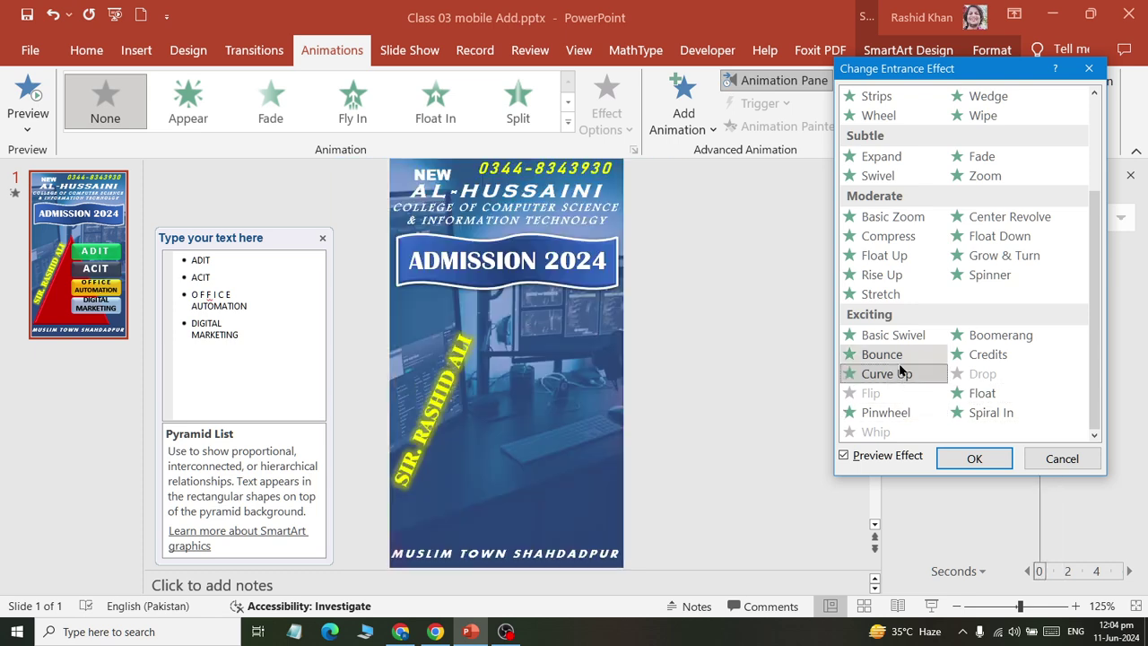
{"action": "left_click", "coordinate": [895, 354]}
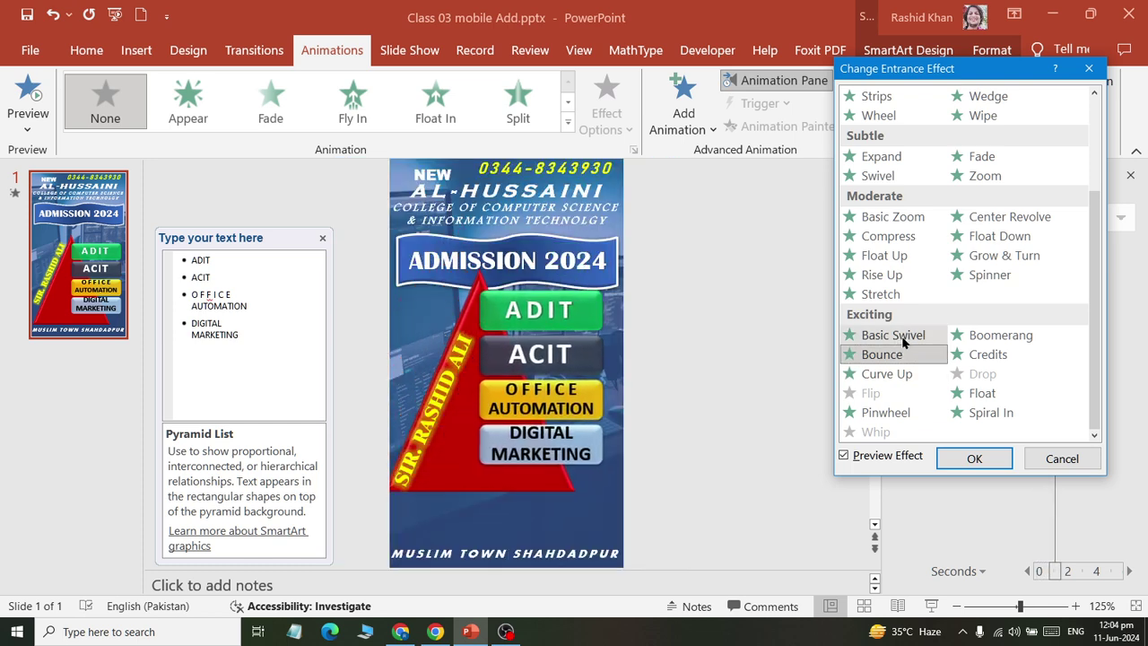
{"action": "left_click", "coordinate": [899, 337]}
{"action": "left_click", "coordinate": [1002, 335]}
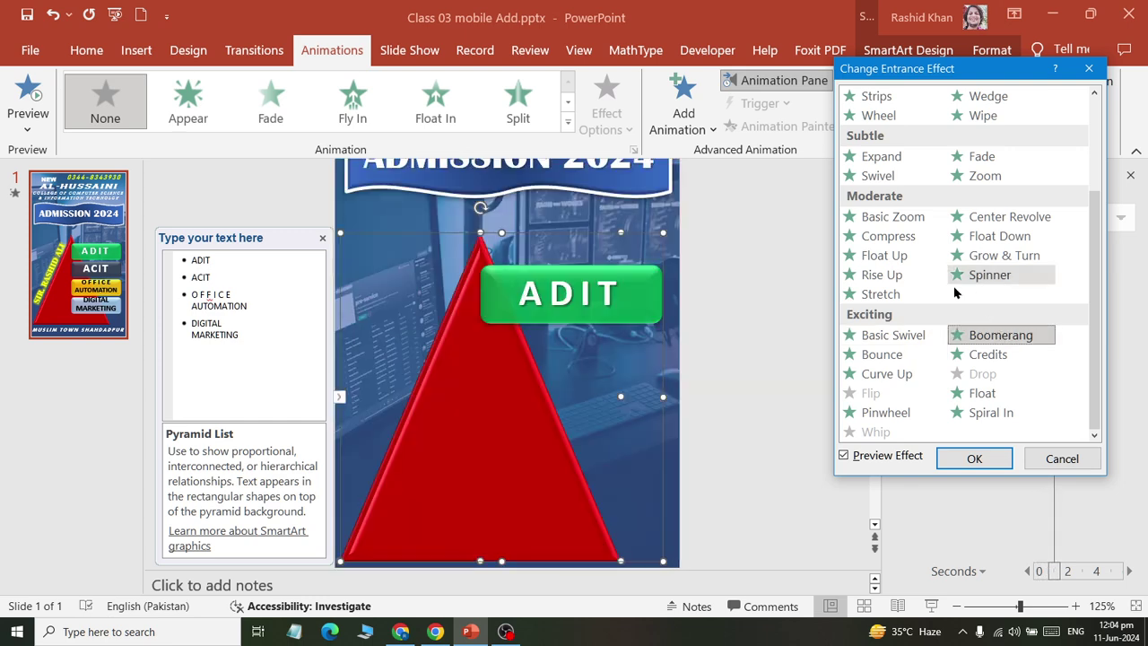
{"action": "left_click", "coordinate": [907, 296]}
{"action": "left_click", "coordinate": [974, 278]}
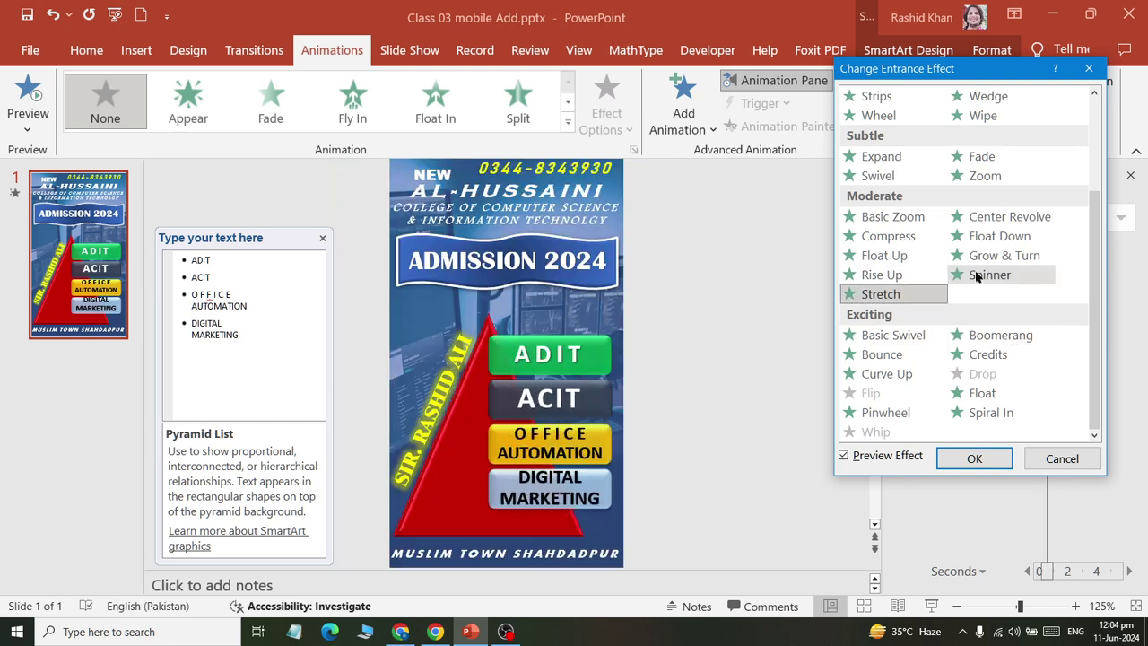
{"action": "left_click", "coordinate": [915, 276]}
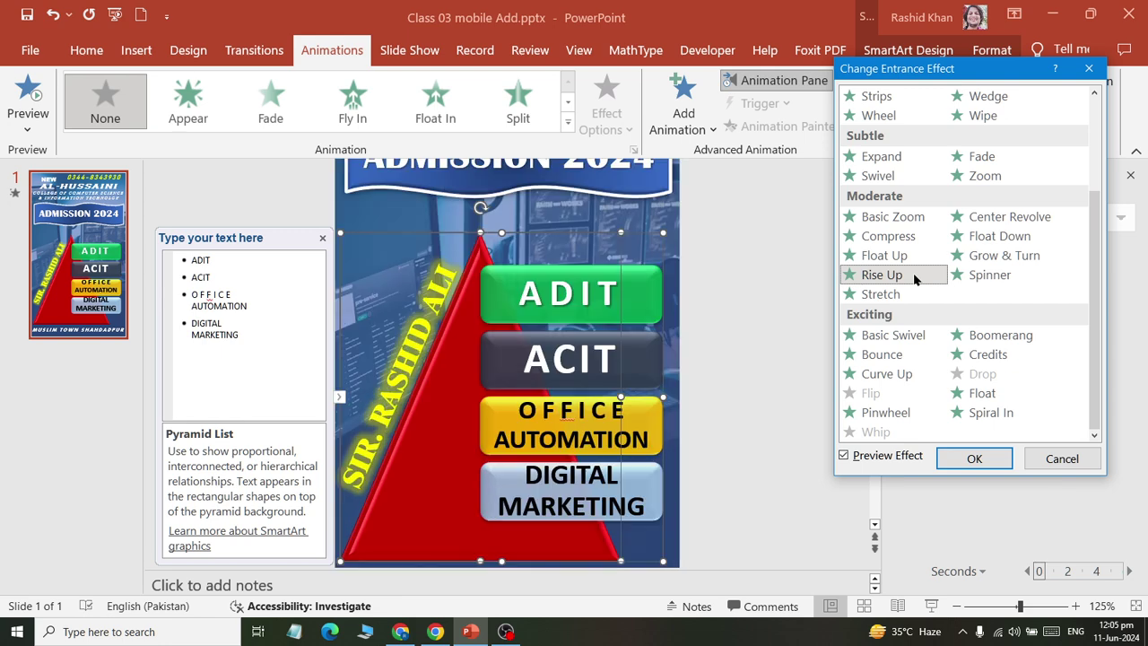
{"action": "left_click", "coordinate": [907, 257]}
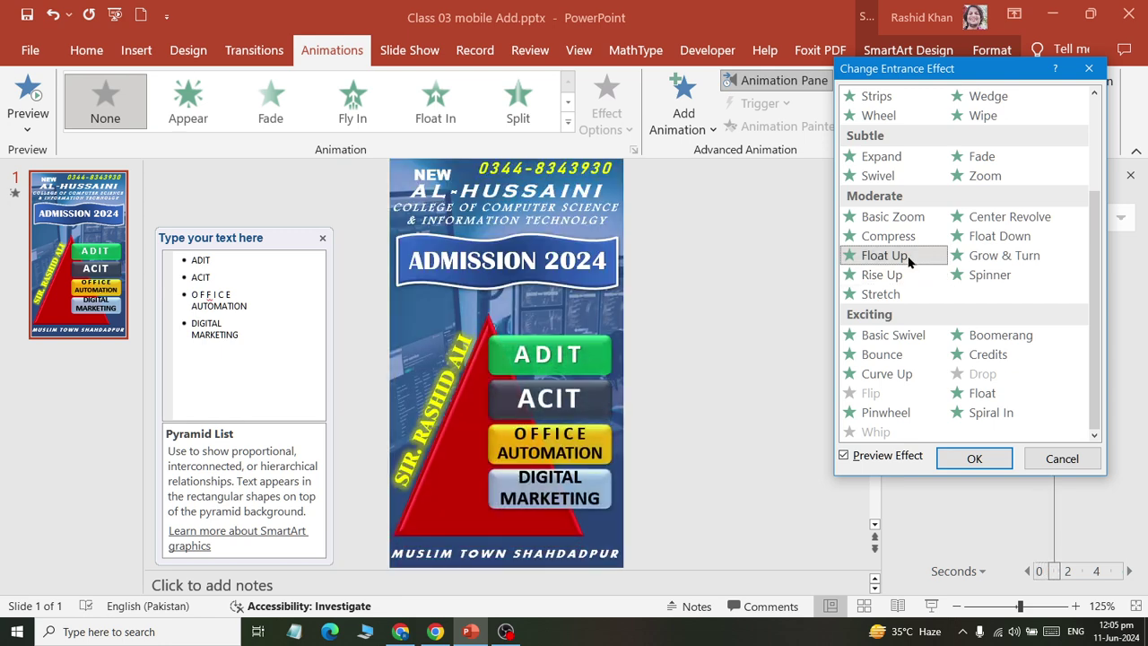
{"action": "left_click", "coordinate": [914, 275]}
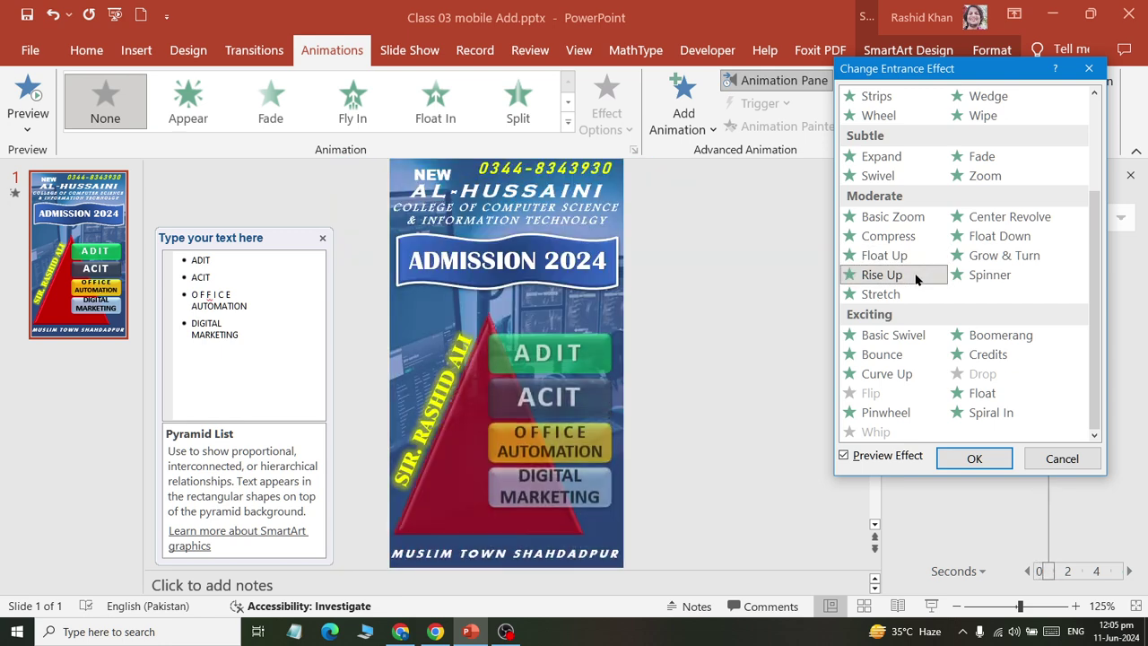
{"action": "left_click", "coordinate": [960, 458]}
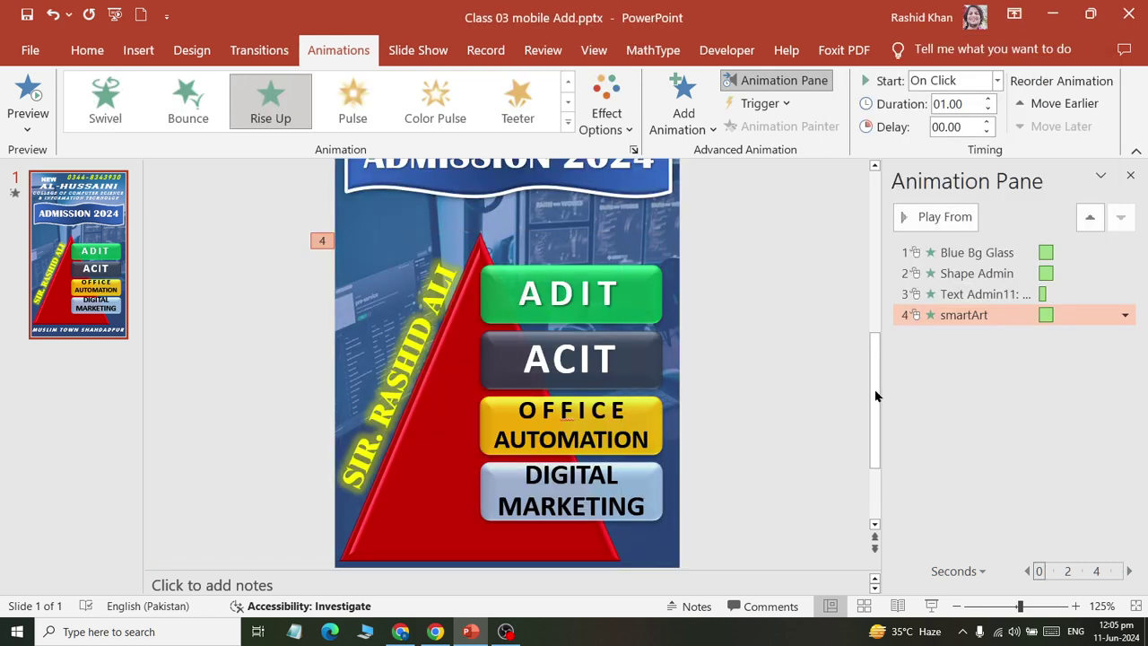
- Set the pyramid's Rise Up effect sequence to One by One
{"action": "left_click", "coordinate": [453, 347]}
{"action": "left_click", "coordinate": [602, 129]}
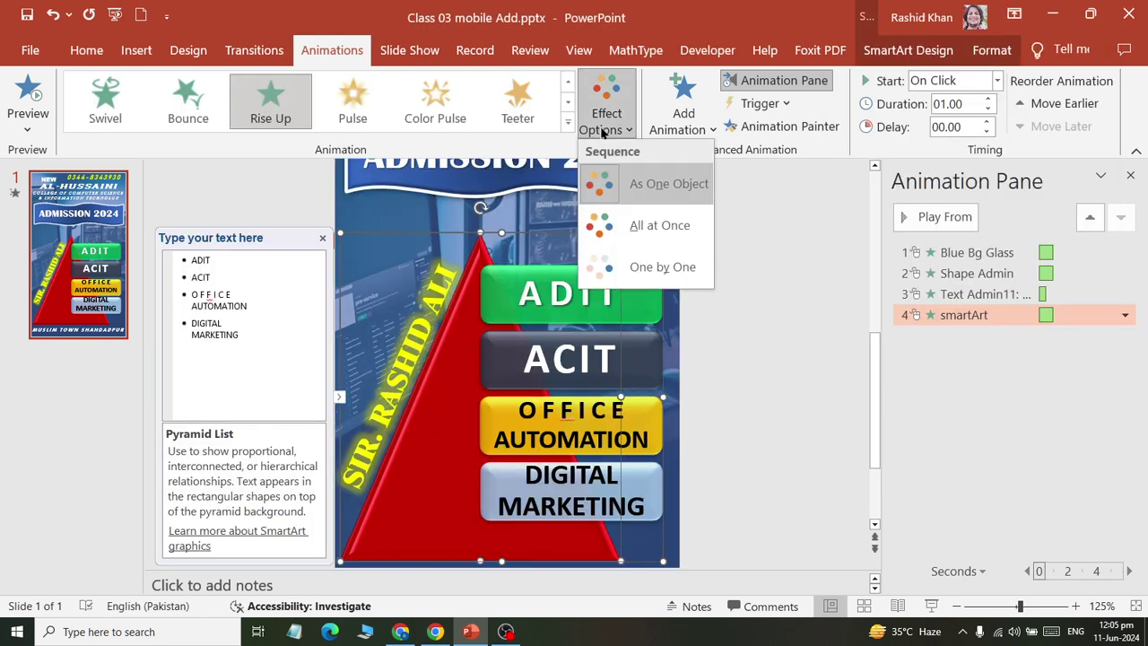
{"action": "left_click", "coordinate": [617, 260]}
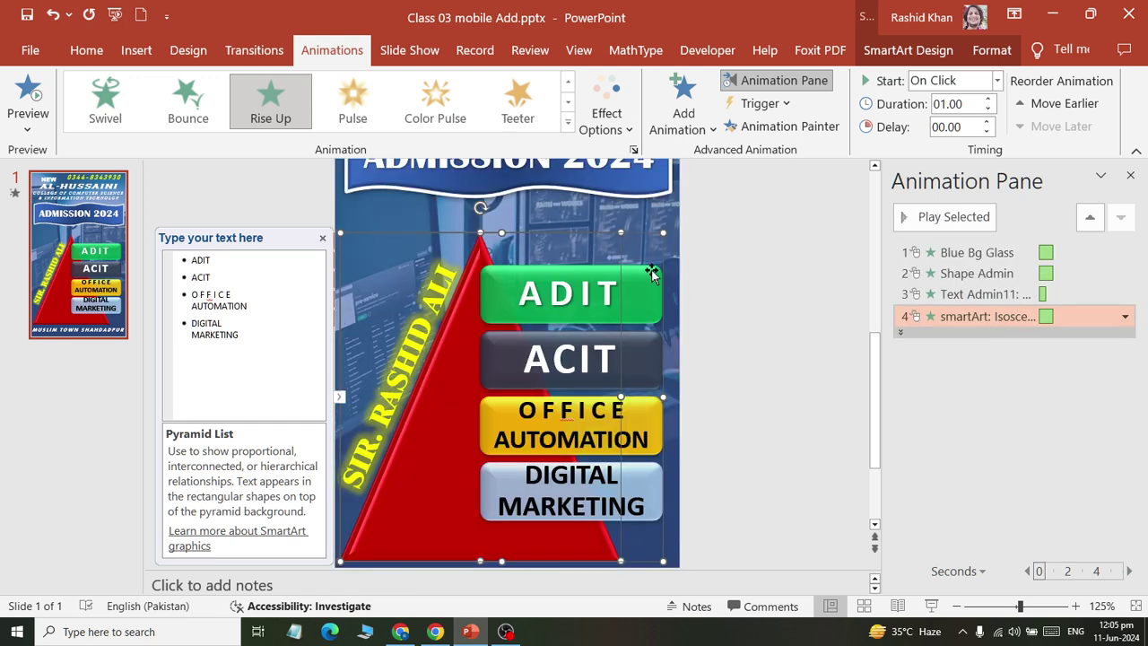
{"action": "left_click", "coordinate": [536, 235]}
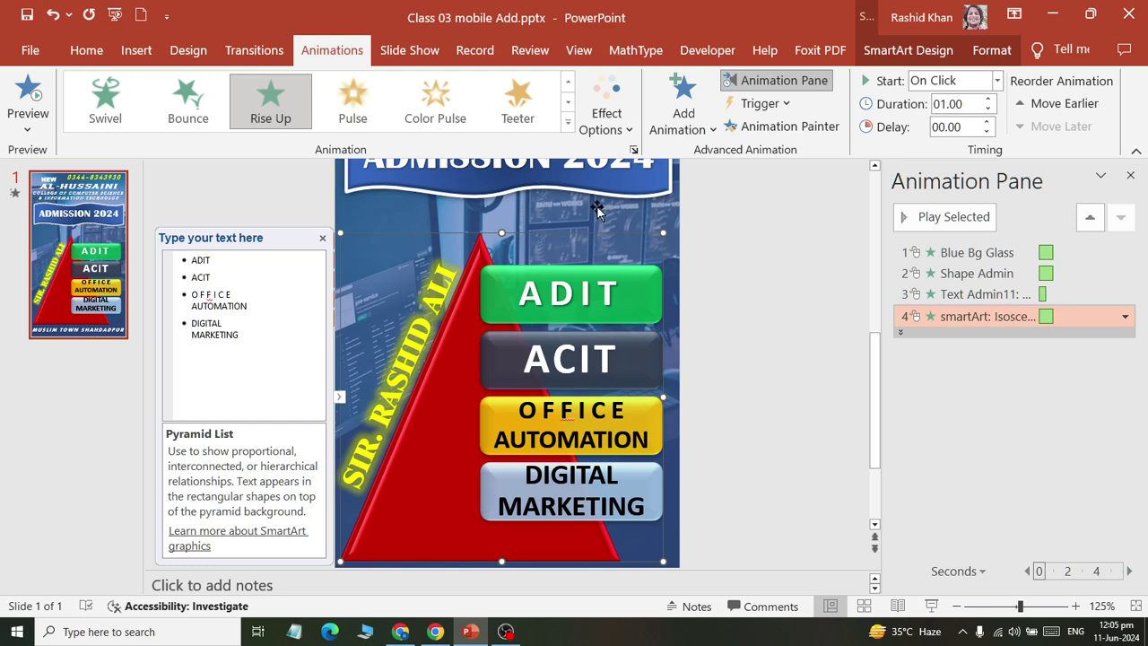
- Add a Teeter emphasis to the pyramid graphic and preview the slide's animations
{"action": "left_click", "coordinate": [671, 134]}
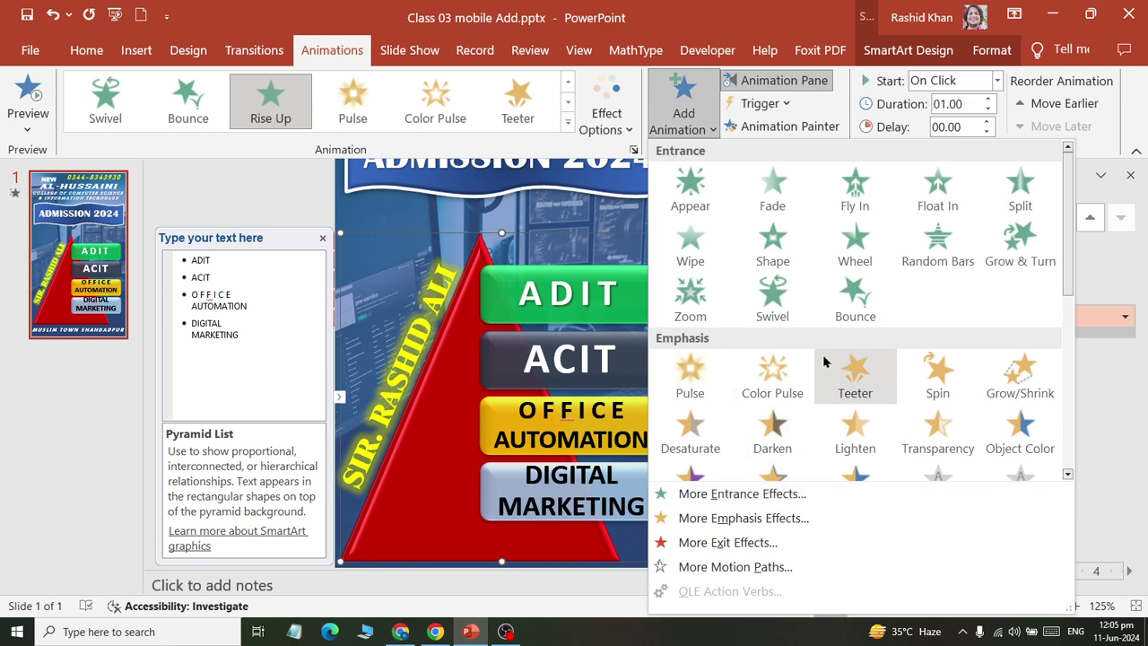
{"action": "scroll", "coordinate": [825, 362], "scroll_direction": "down", "scroll_amount": 3}
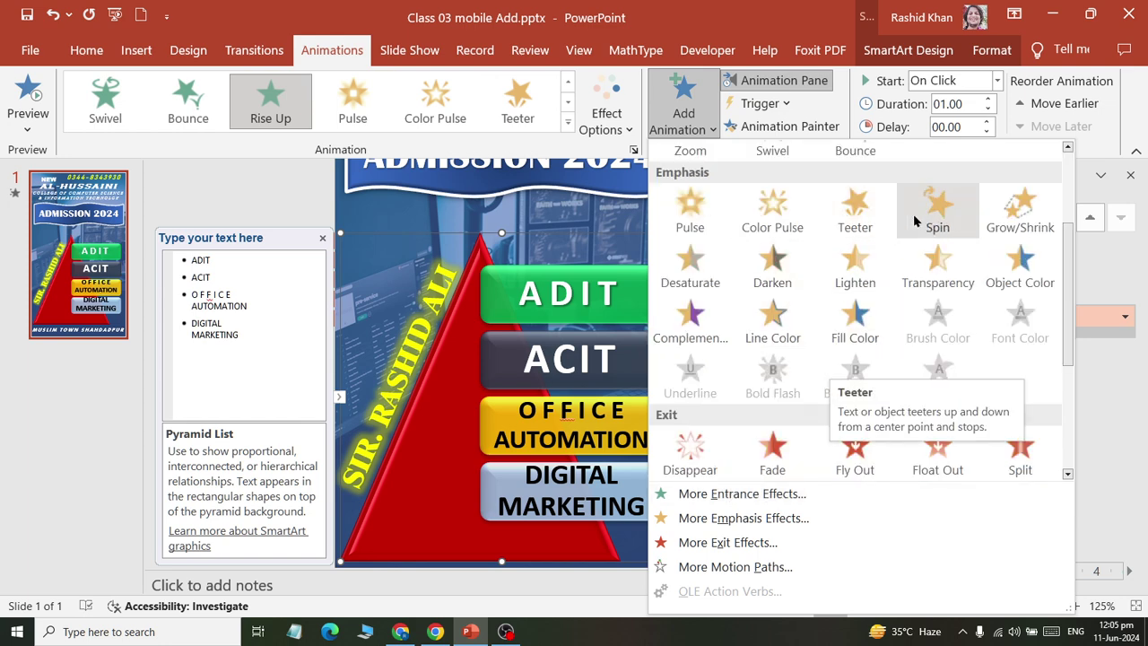
{"action": "left_click", "coordinate": [854, 208]}
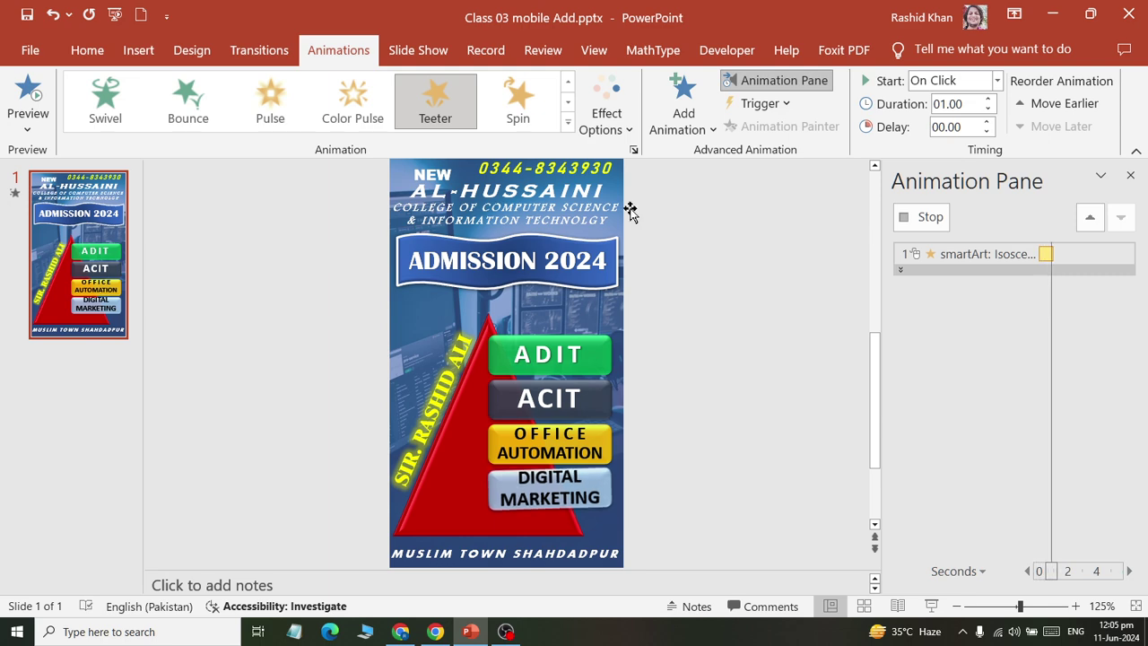
{"action": "left_click", "coordinate": [32, 88]}
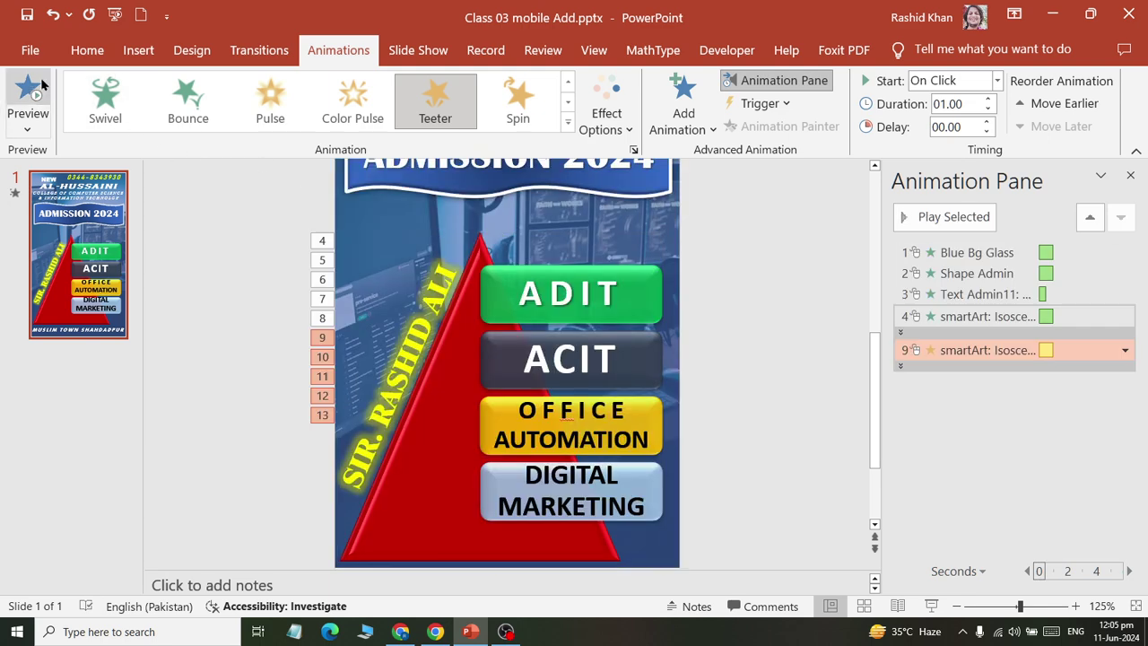
{"action": "left_click", "coordinate": [36, 87]}
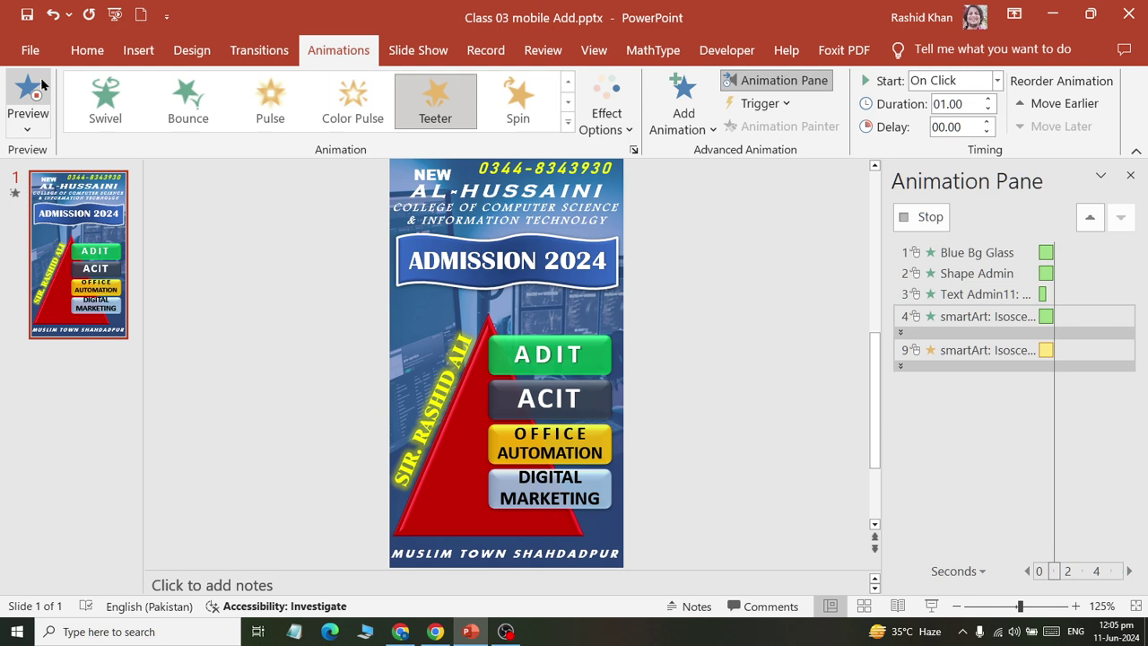
{"action": "left_click", "coordinate": [380, 406]}
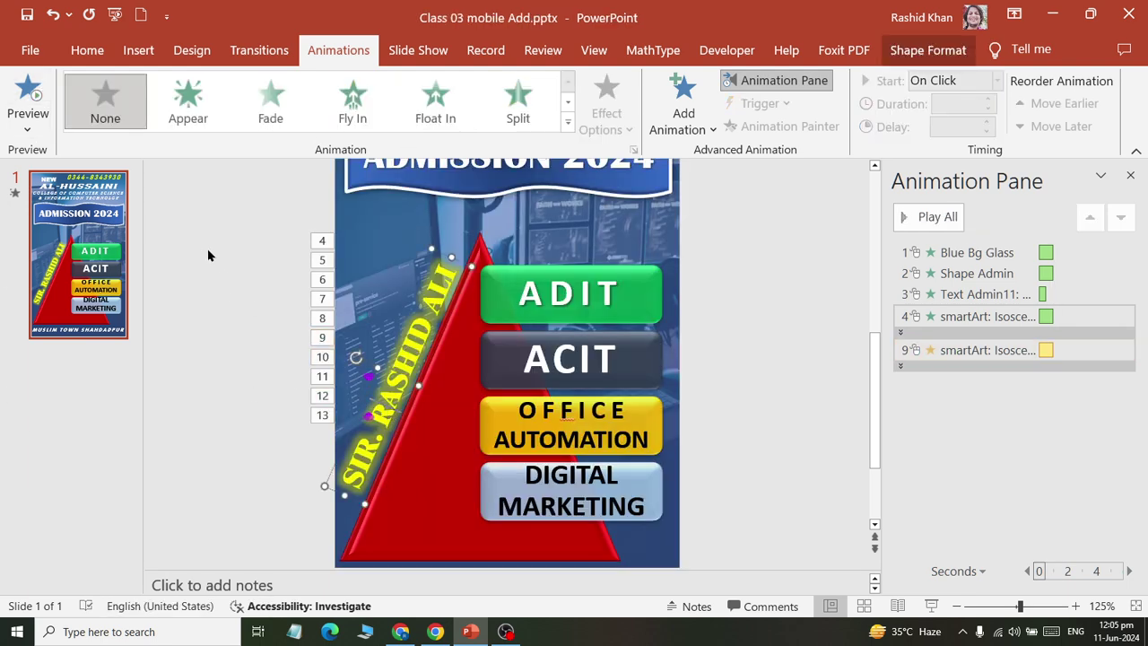
{"action": "left_click", "coordinate": [568, 123]}
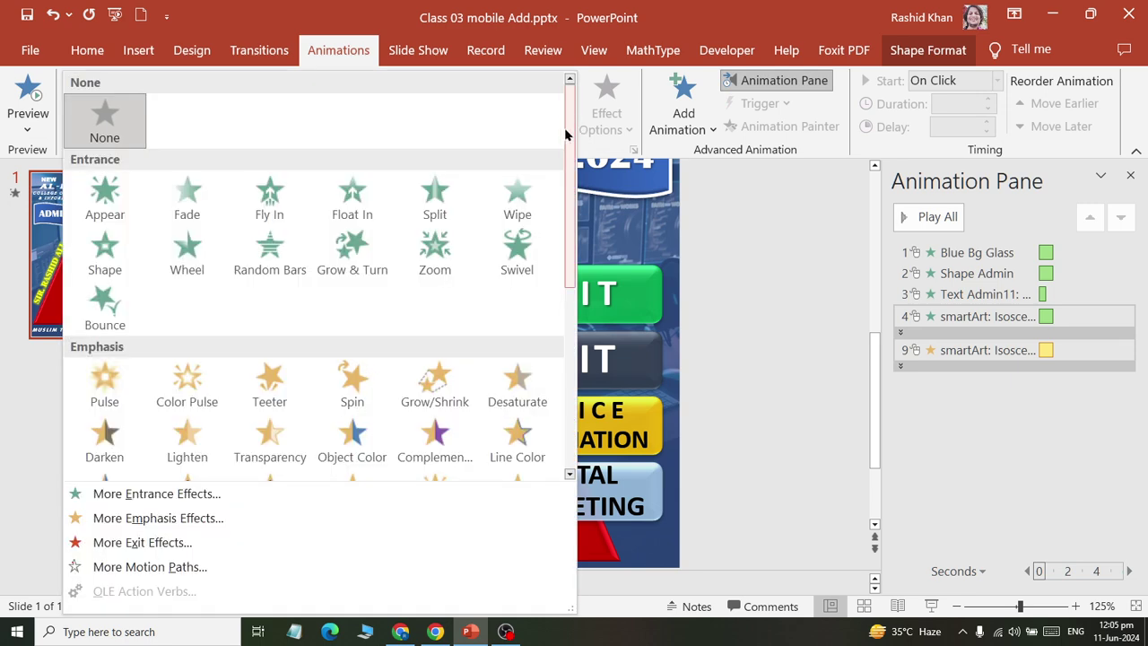
{"action": "left_click", "coordinate": [380, 495]}
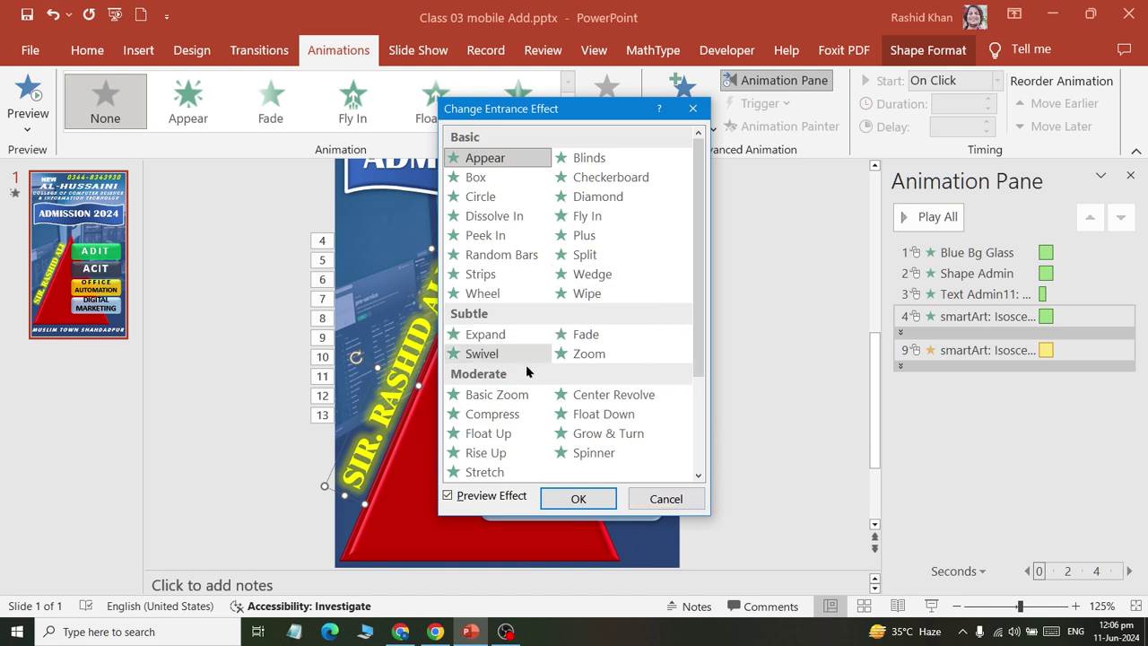
{"action": "scroll", "coordinate": [513, 470], "scroll_direction": "down", "scroll_amount": 2}
{"action": "left_click_drag", "start_coordinate": [573, 111], "coordinate": [928, 114]}
{"action": "scroll", "coordinate": [852, 404], "scroll_direction": "down", "scroll_amount": 1}
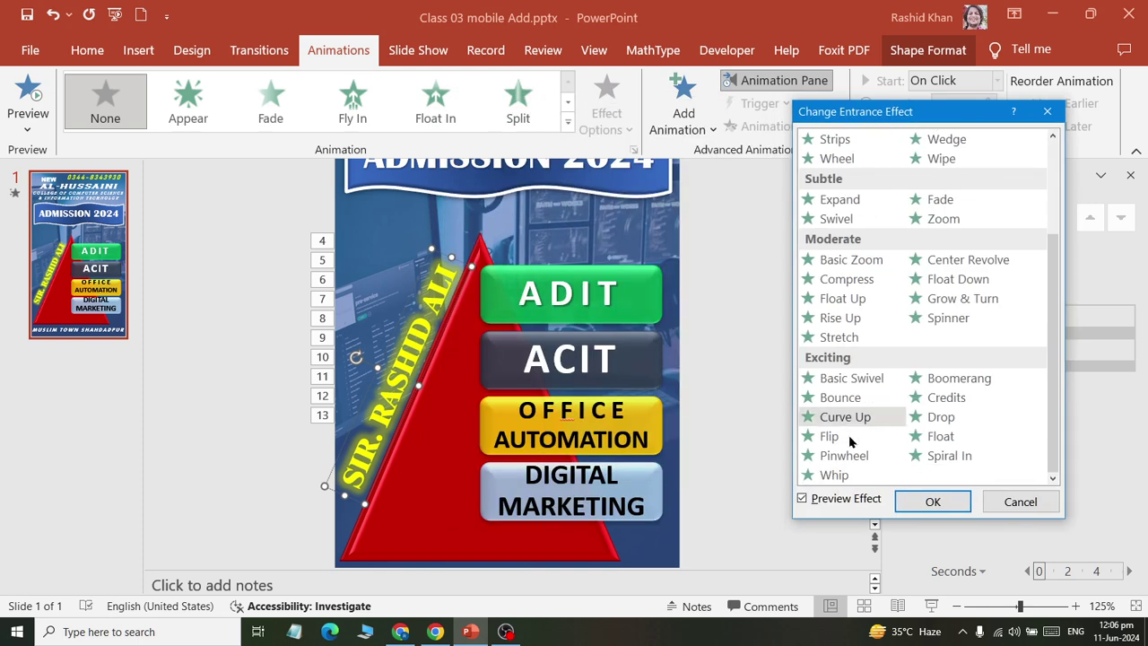
{"action": "left_click", "coordinate": [843, 475]}
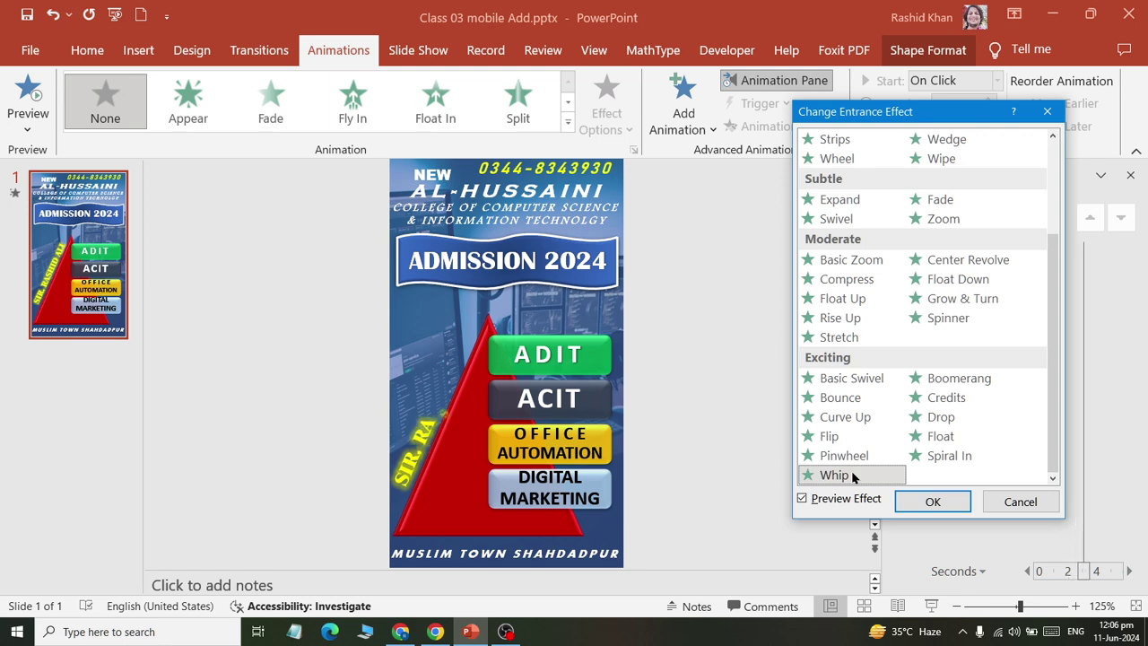
{"action": "left_click", "coordinate": [932, 502]}
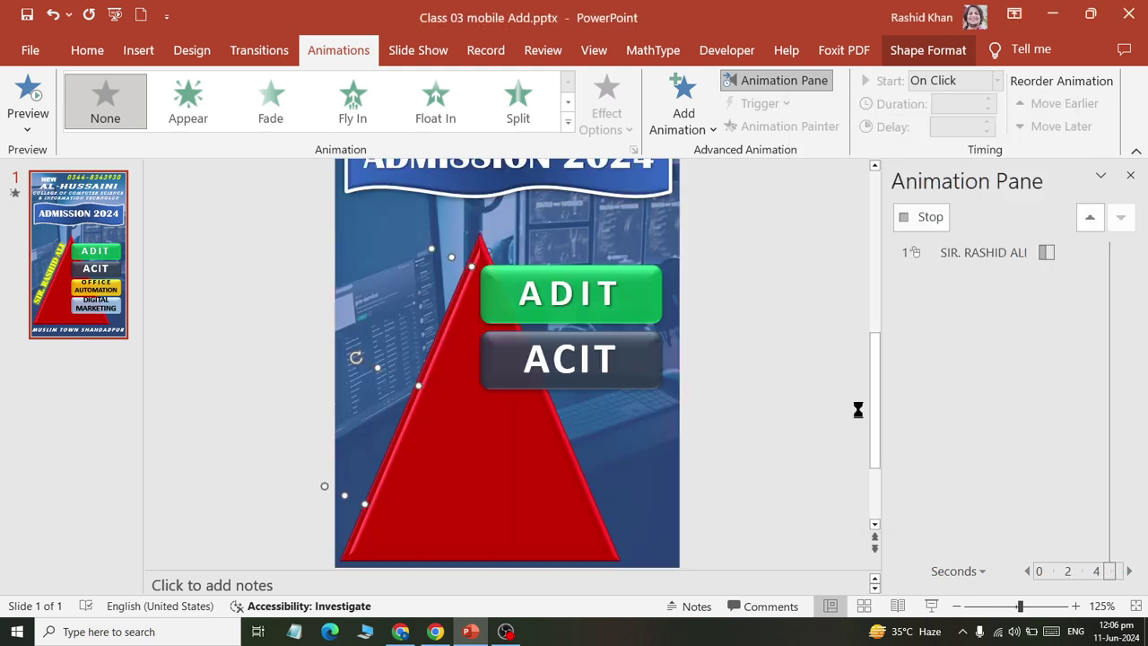
- Set the text to animate By Paragraph, reapply Whip, and preview the slide
{"action": "left_click", "coordinate": [607, 108]}
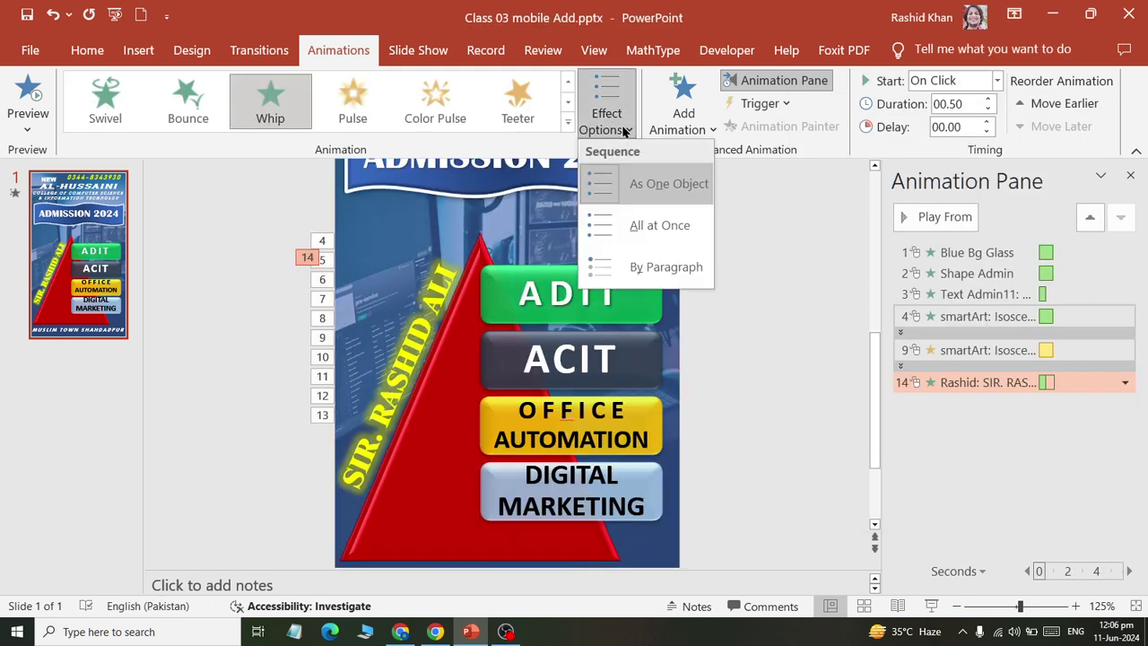
{"action": "left_click", "coordinate": [650, 262]}
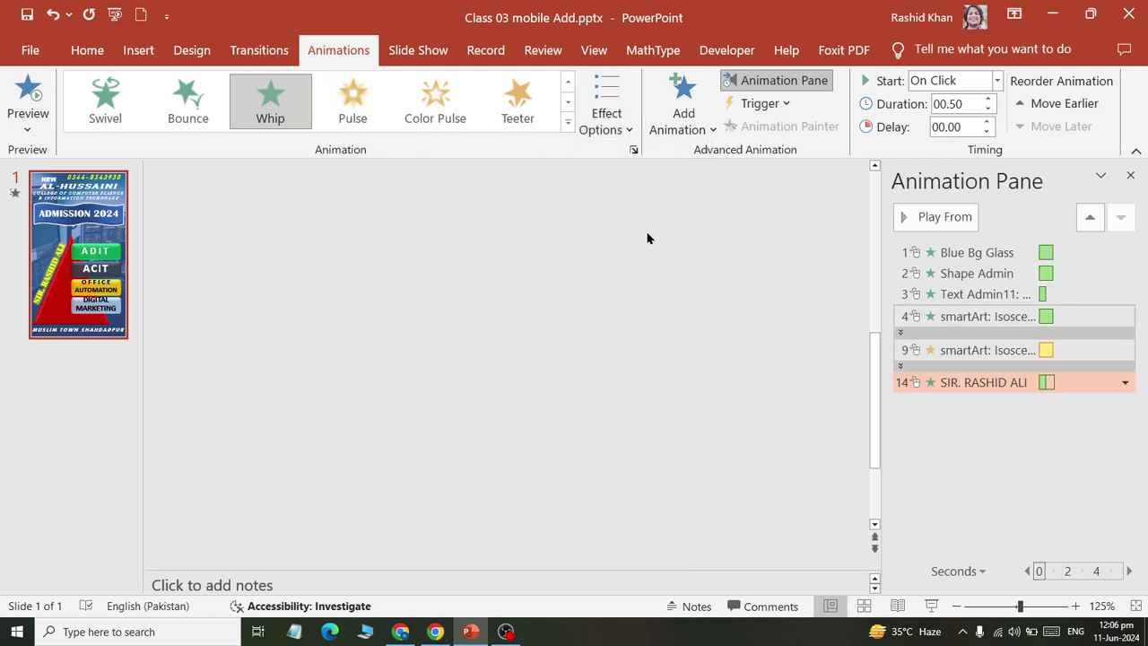
{"action": "left_click", "coordinate": [607, 121]}
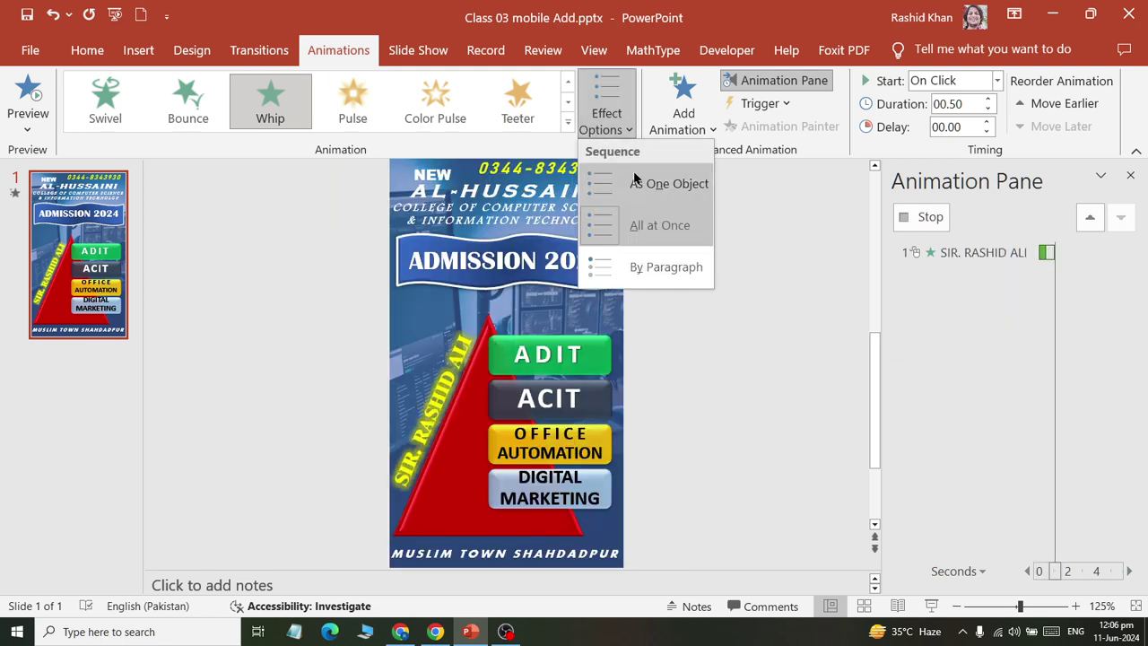
{"action": "left_click", "coordinate": [638, 257]}
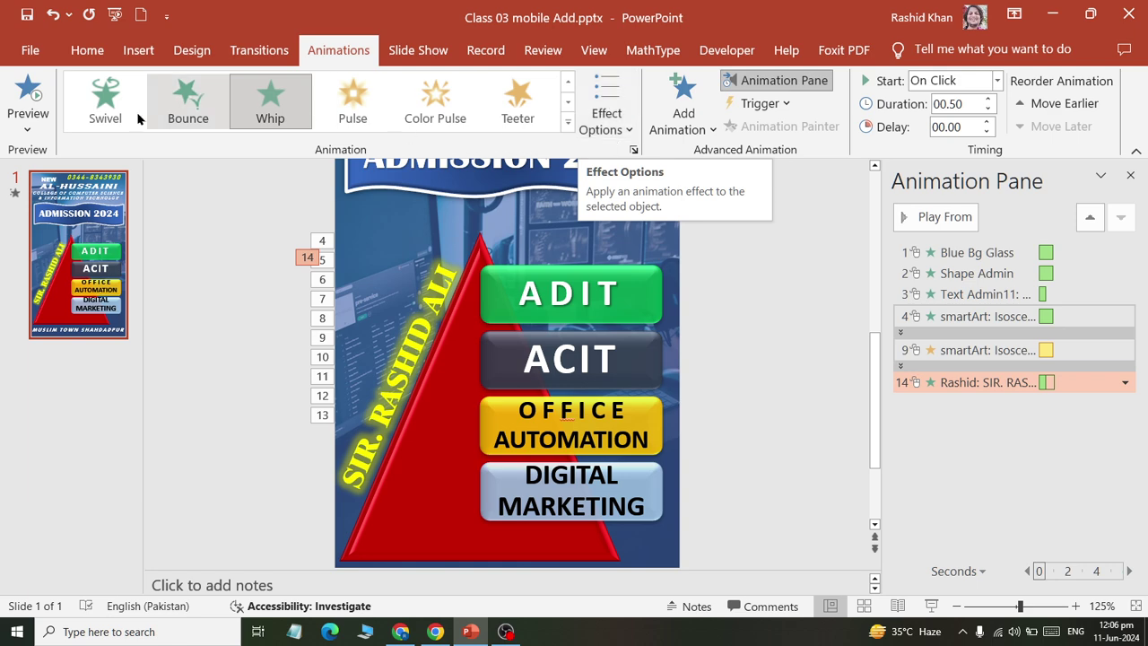
{"action": "left_click", "coordinate": [568, 122]}
{"action": "left_click", "coordinate": [340, 503]}
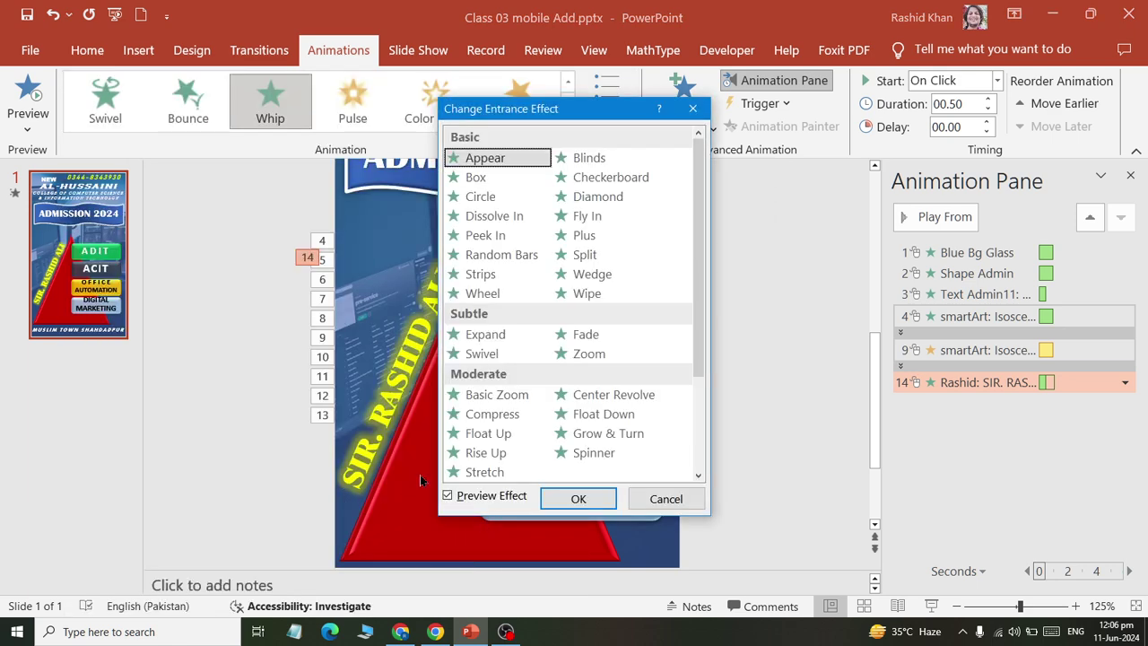
{"action": "scroll", "coordinate": [502, 467], "scroll_direction": "down", "scroll_amount": 2}
{"action": "left_click", "coordinate": [499, 472]}
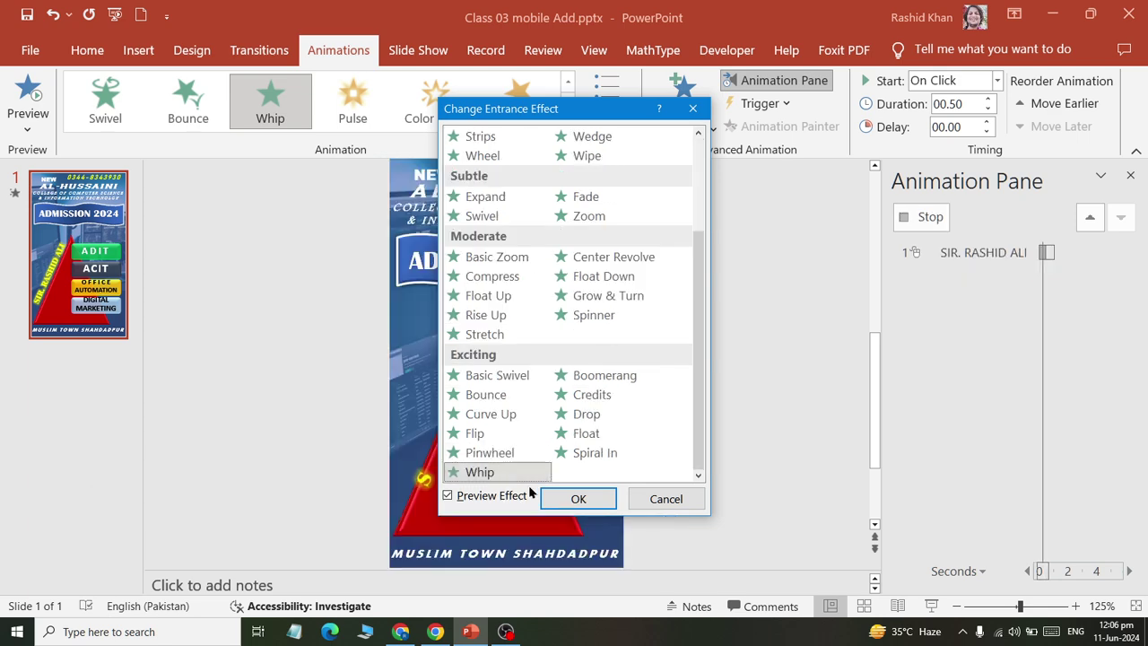
{"action": "left_click", "coordinate": [579, 498]}
{"action": "left_click", "coordinate": [29, 95]}
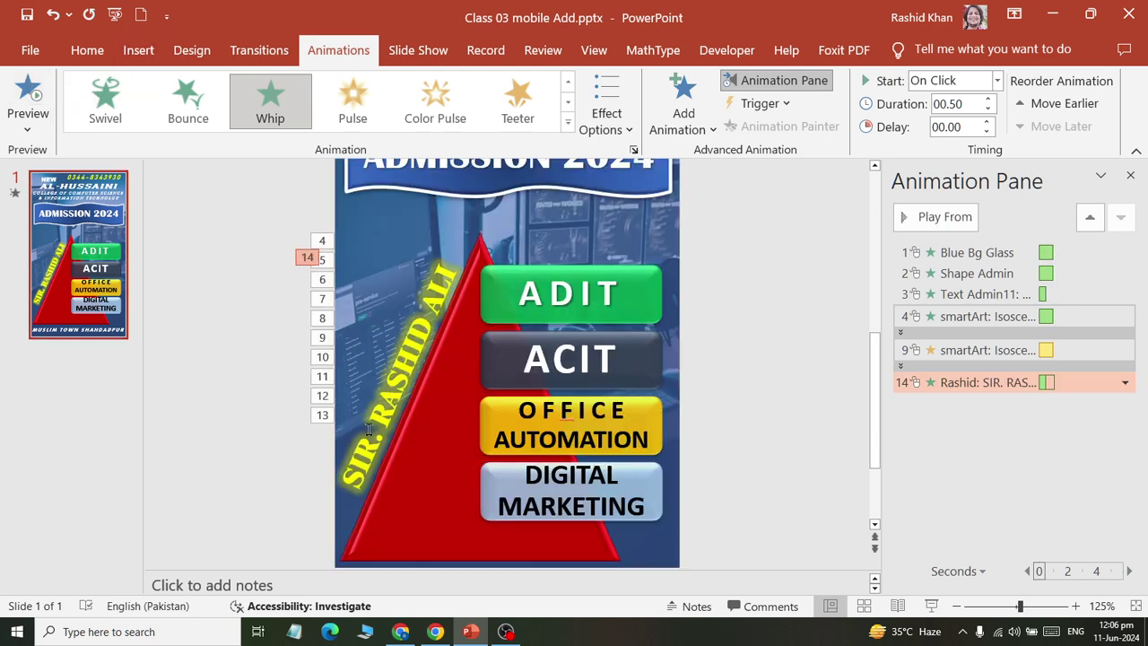
{"action": "left_click", "coordinate": [367, 429]}
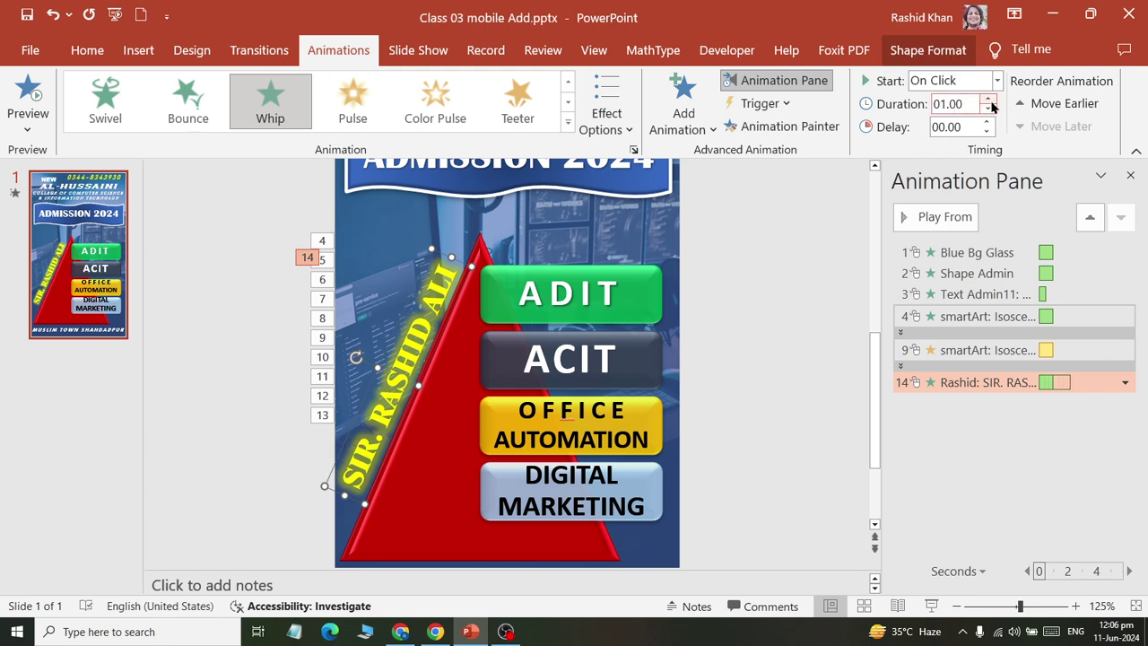
{"action": "left_click", "coordinate": [567, 121]}
{"action": "left_click", "coordinate": [596, 131]}
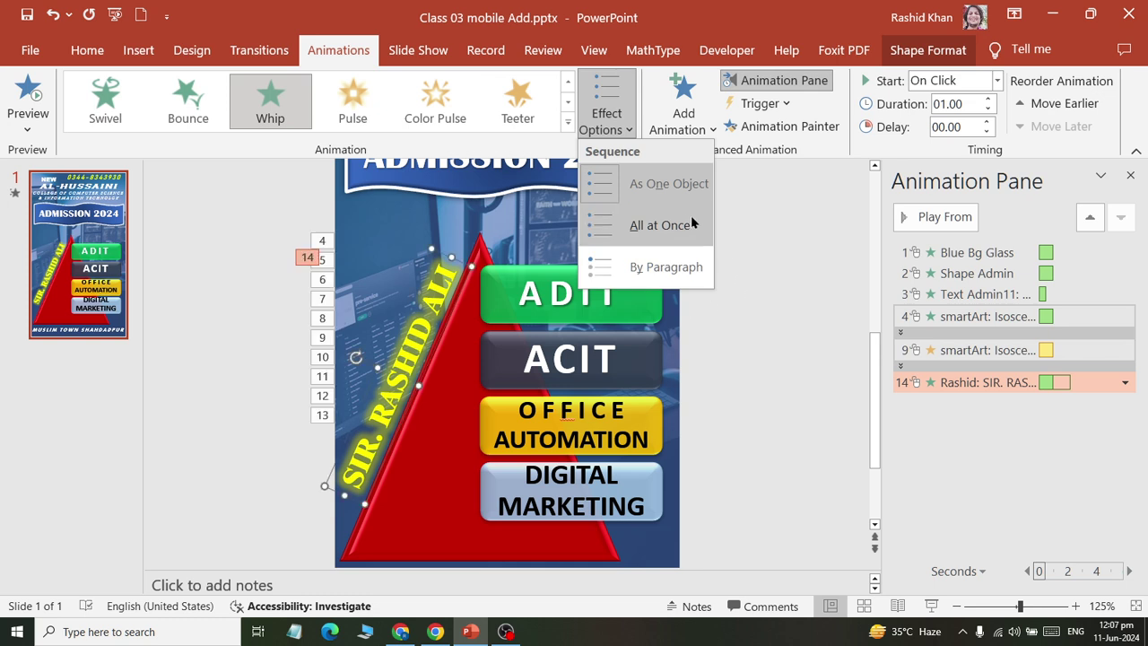
{"action": "left_click", "coordinate": [796, 357]}
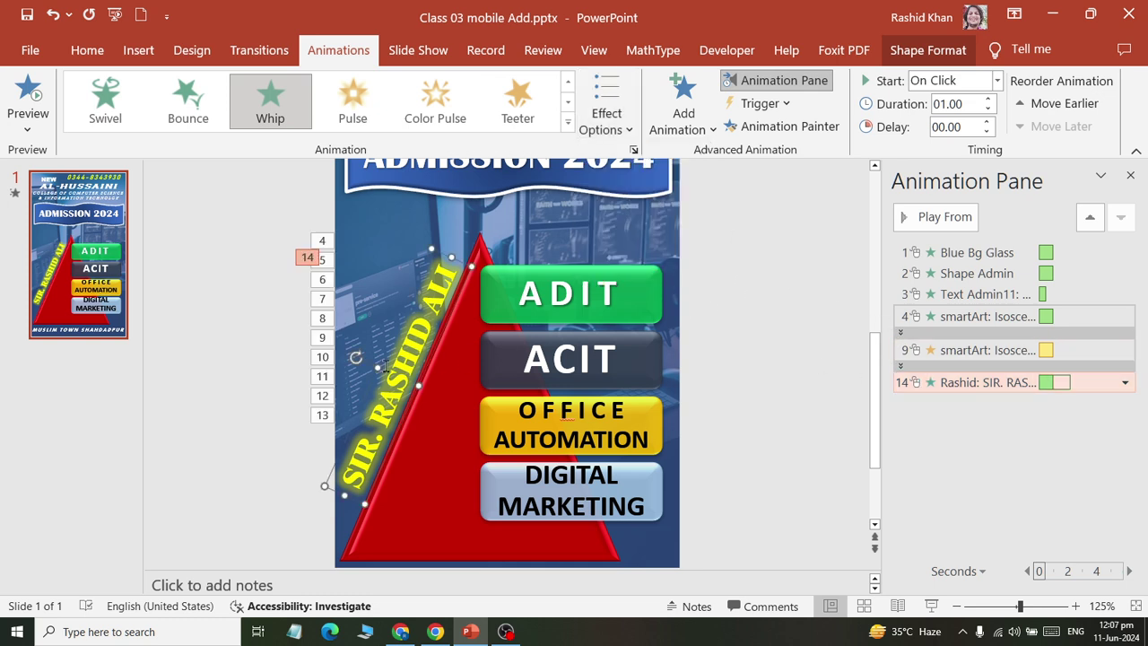
{"action": "scroll", "coordinate": [701, 327], "scroll_direction": "down", "scroll_amount": 1}
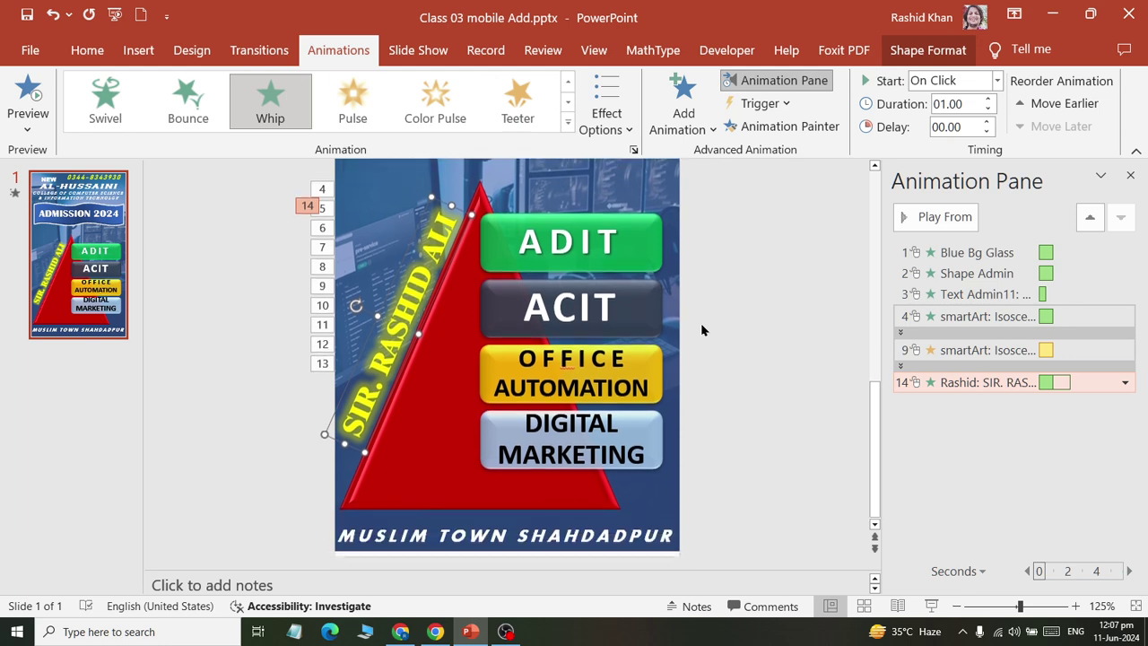
{"action": "scroll", "coordinate": [701, 328], "scroll_direction": "up", "scroll_amount": 2}
{"action": "scroll", "coordinate": [702, 328], "scroll_direction": "up", "scroll_amount": 1}
{"action": "scroll", "coordinate": [702, 330], "scroll_direction": "up", "scroll_amount": 1}
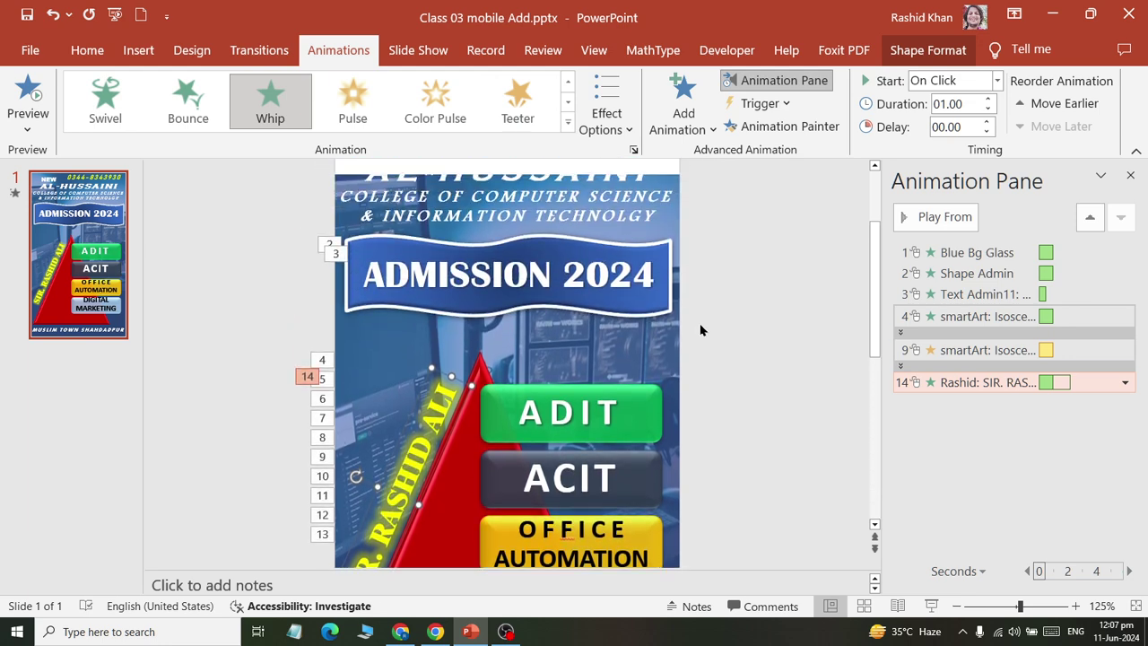
{"action": "scroll", "coordinate": [702, 330], "scroll_direction": "up", "scroll_amount": 1}
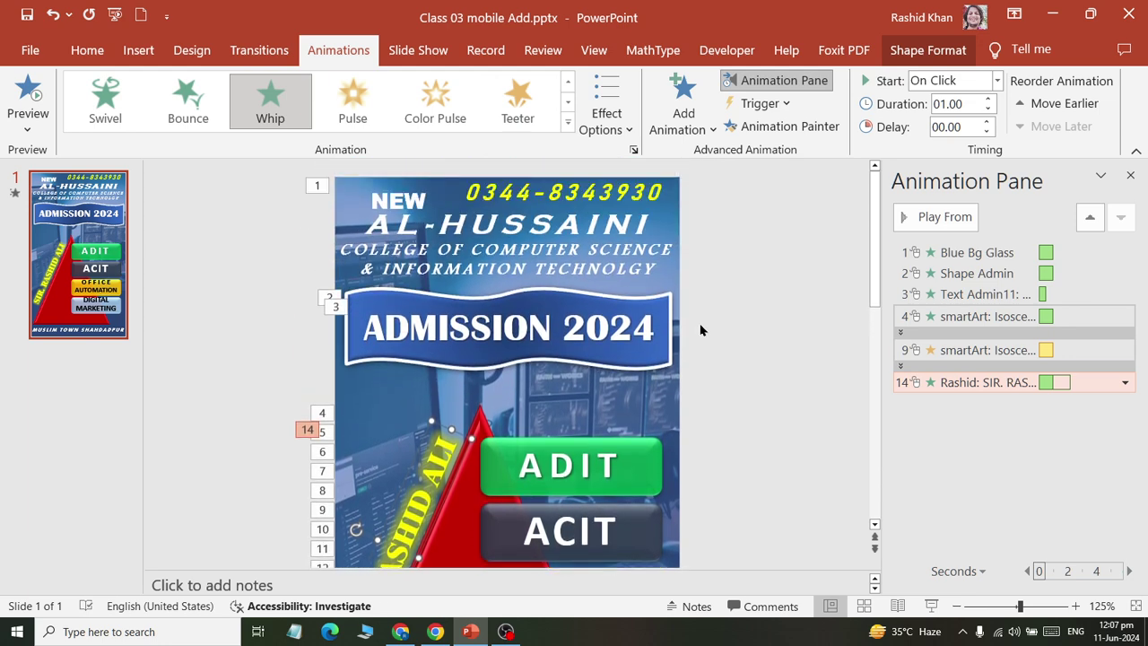
- Select the phone-number text at the top and bring up all emphasis effects
{"action": "left_click", "coordinate": [383, 225]}
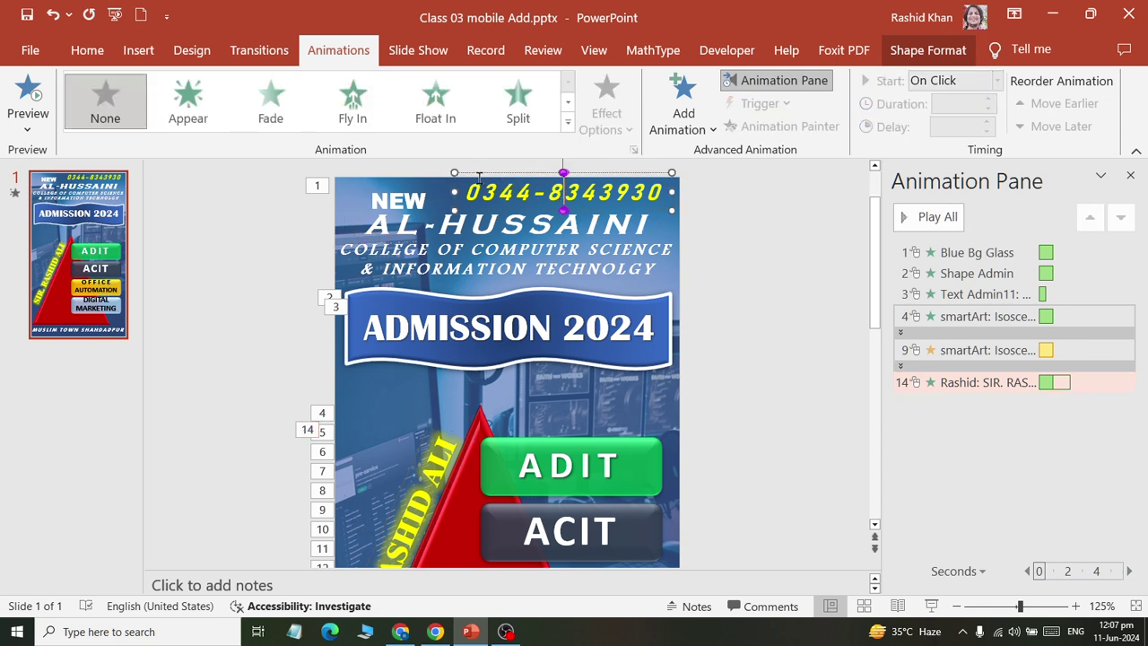
{"action": "left_click", "coordinate": [567, 123]}
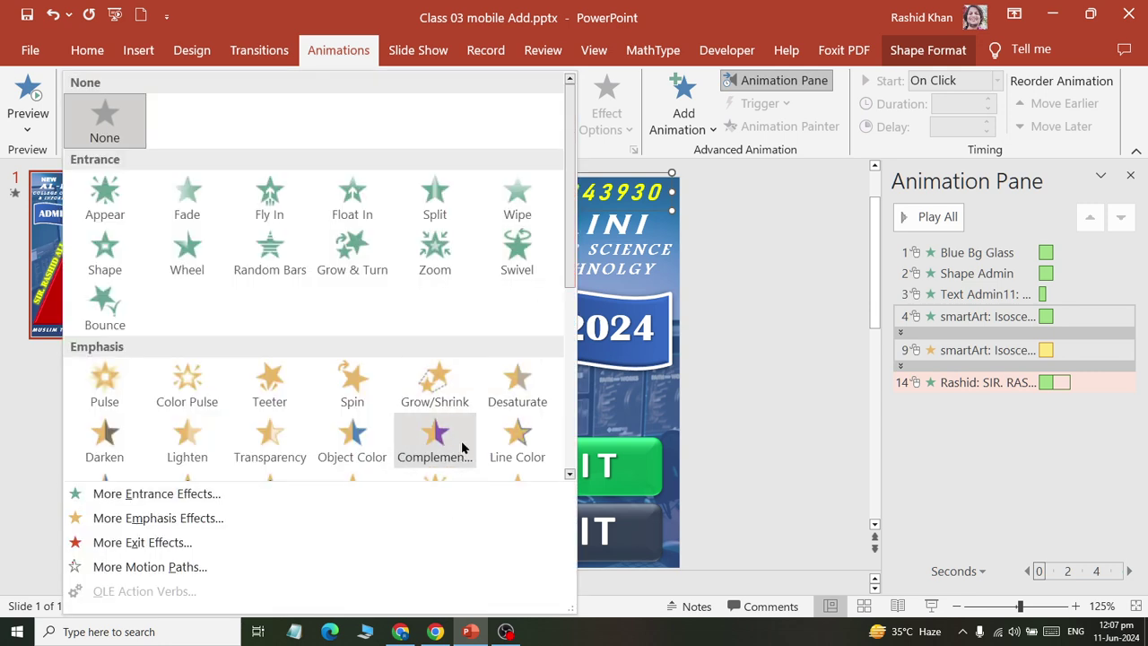
{"action": "scroll", "coordinate": [462, 446], "scroll_direction": "down", "scroll_amount": 3}
{"action": "left_click", "coordinate": [308, 517]}
{"action": "mouse_move", "coordinate": [568, 120]}
{"action": "left_mouse_down"}
{"action": "mouse_move", "coordinate": [226, 165]}
{"action": "mouse_move", "coordinate": [923, 157]}
{"action": "left_mouse_up"}
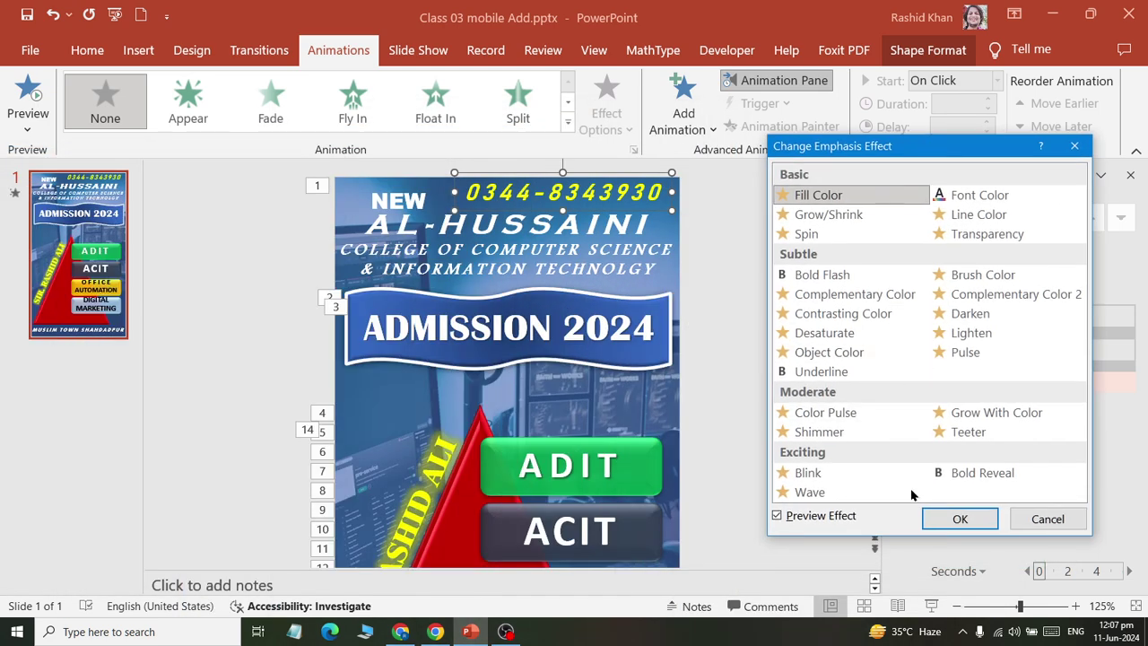
- Preview Wave, Blink, Teeter, Color Pulse, Grow With Color and Pulse, then apply Shimmer
{"action": "left_click", "coordinate": [867, 491]}
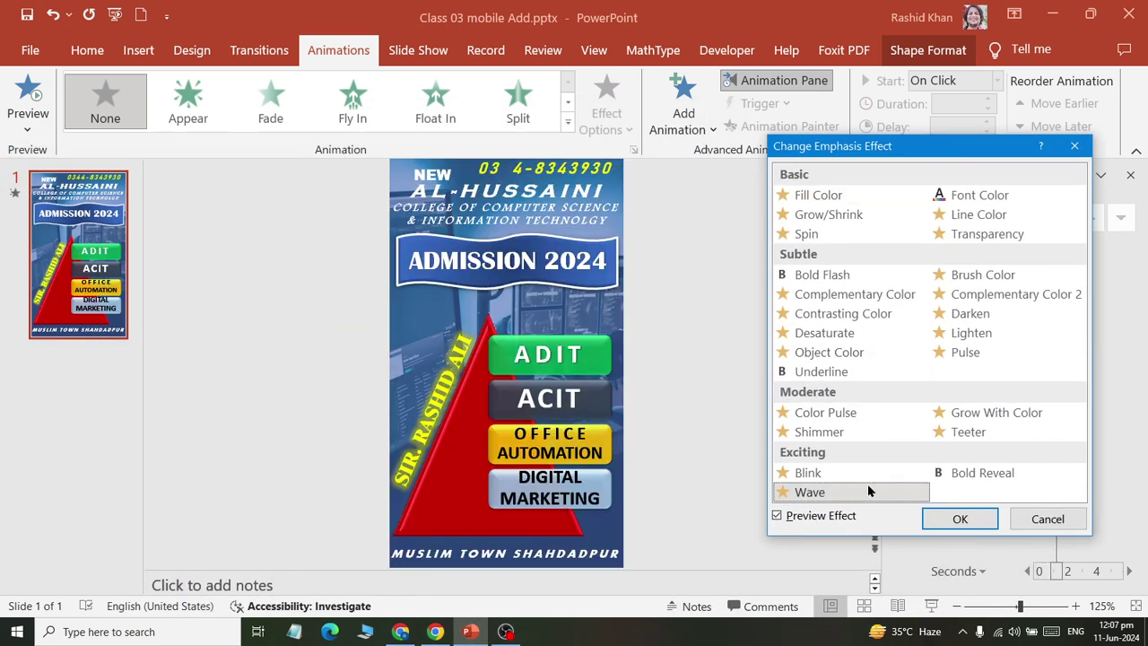
{"action": "left_click", "coordinate": [871, 473]}
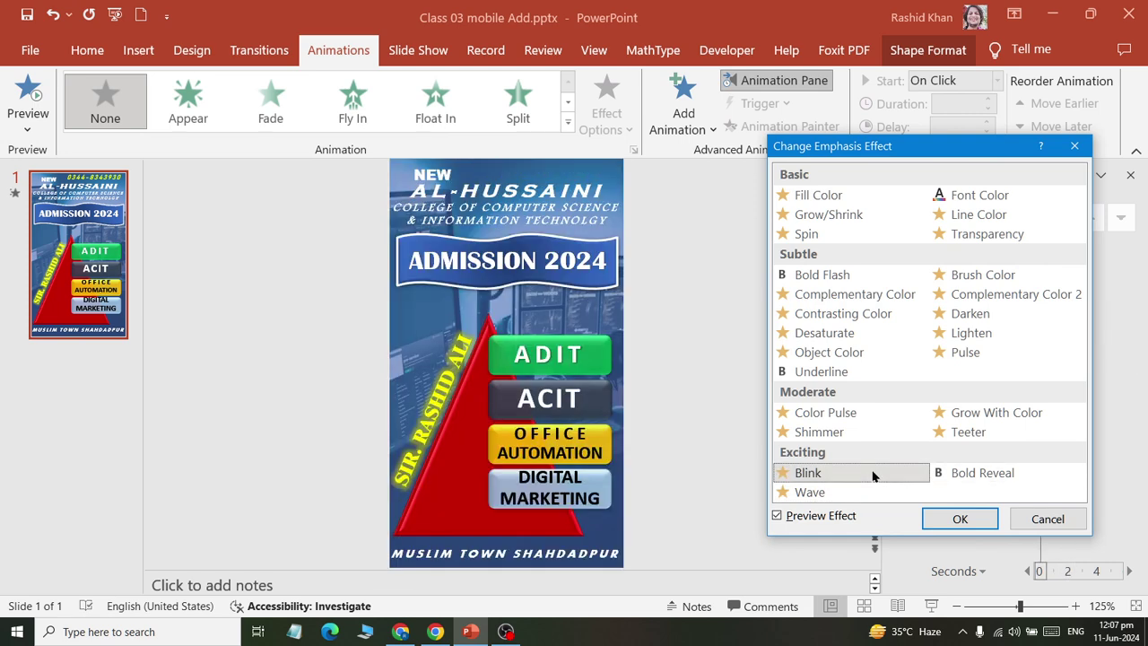
{"action": "left_click", "coordinate": [958, 434]}
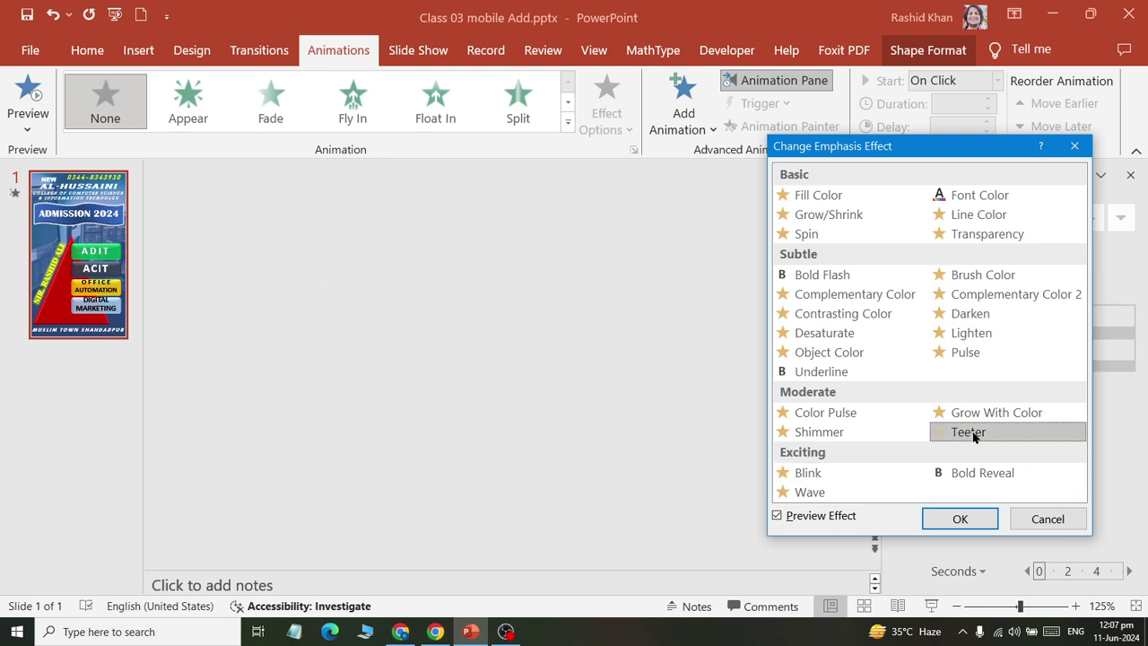
{"action": "left_click", "coordinate": [843, 434]}
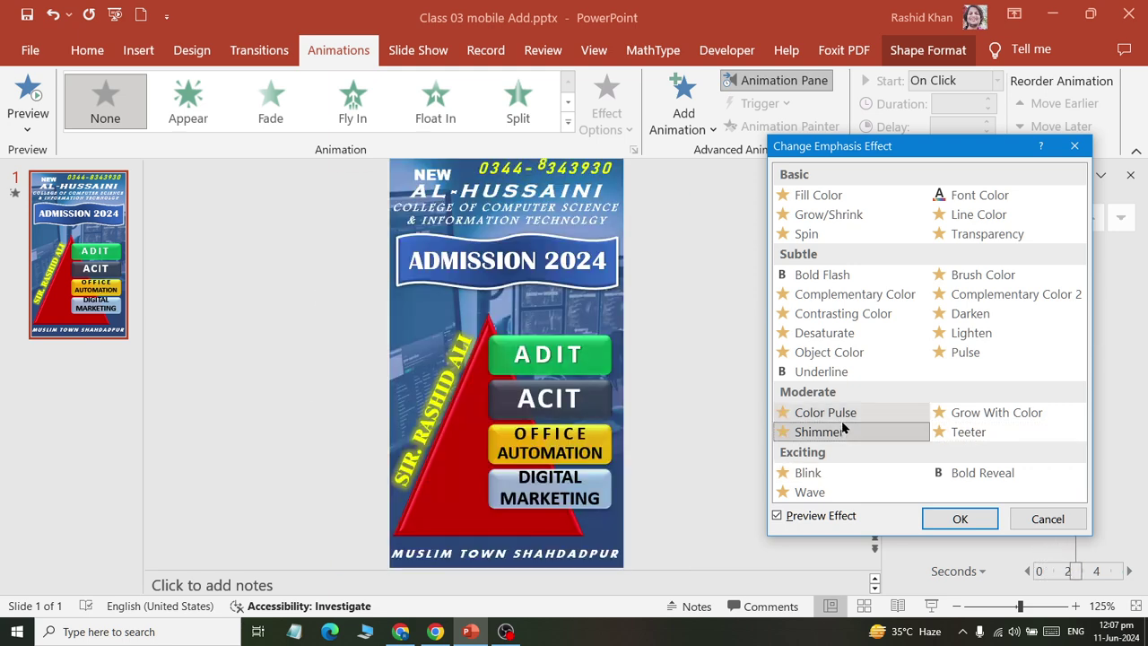
{"action": "left_click", "coordinate": [843, 414]}
{"action": "left_click", "coordinate": [982, 411]}
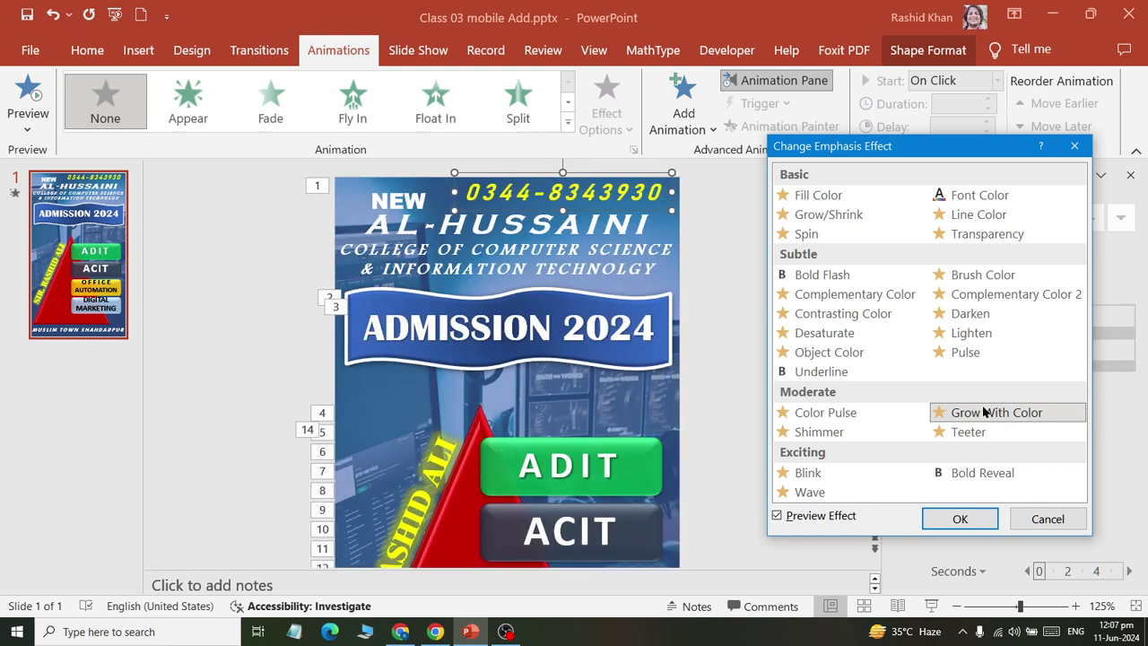
{"action": "left_click", "coordinate": [965, 355]}
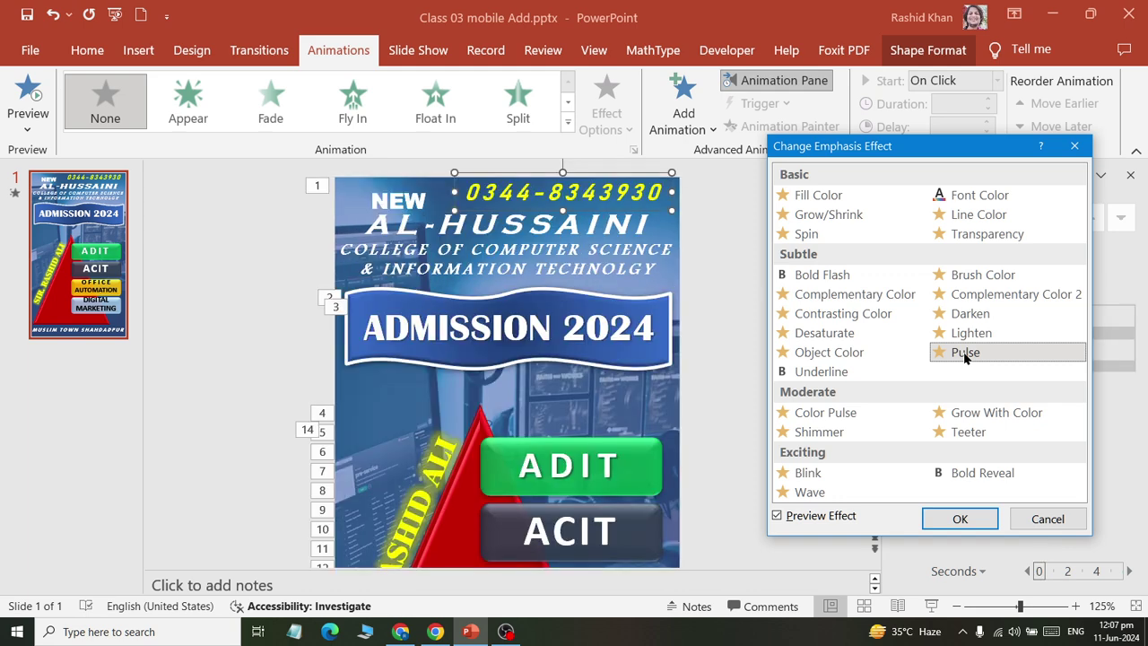
{"action": "left_click", "coordinate": [844, 437]}
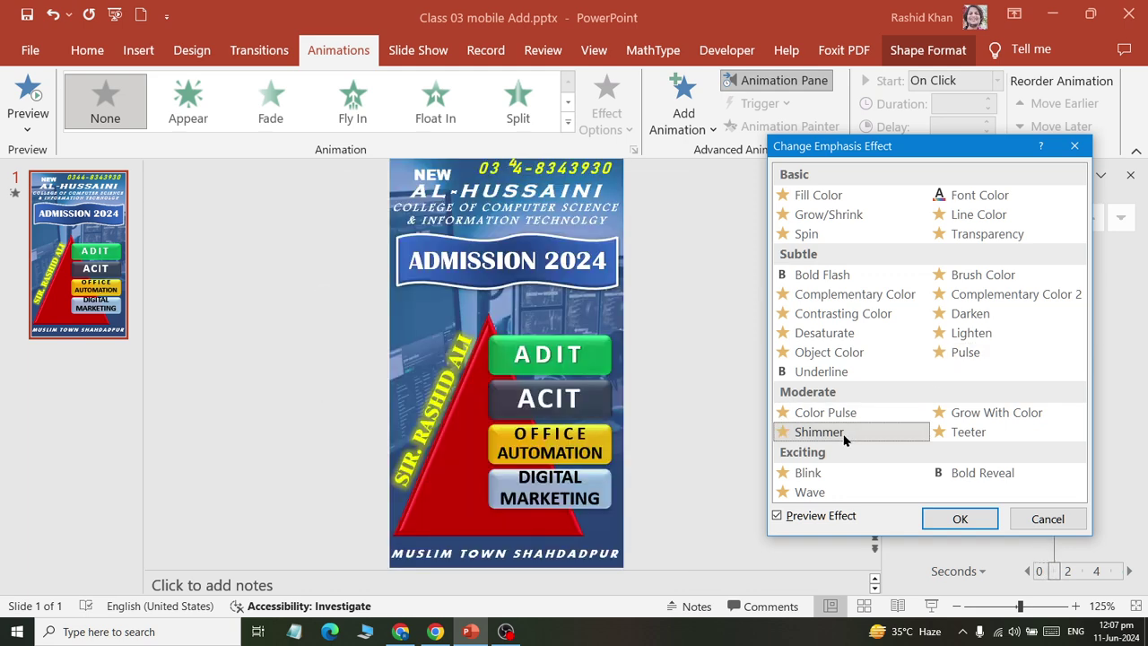
{"action": "left_click", "coordinate": [832, 493]}
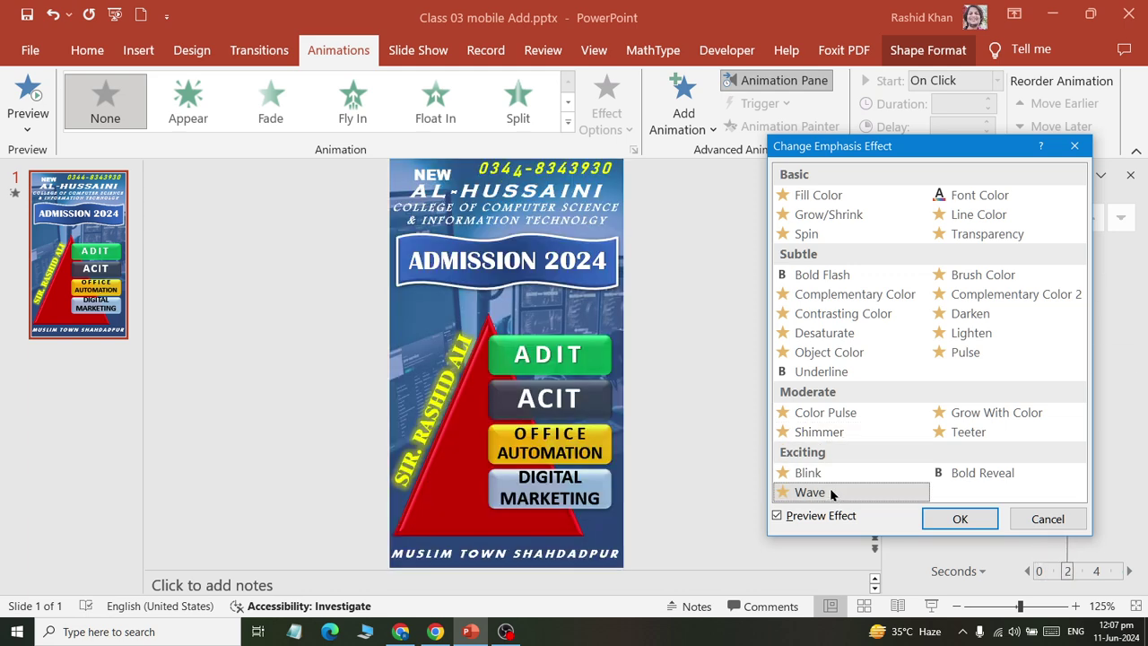
{"action": "left_click", "coordinate": [825, 432]}
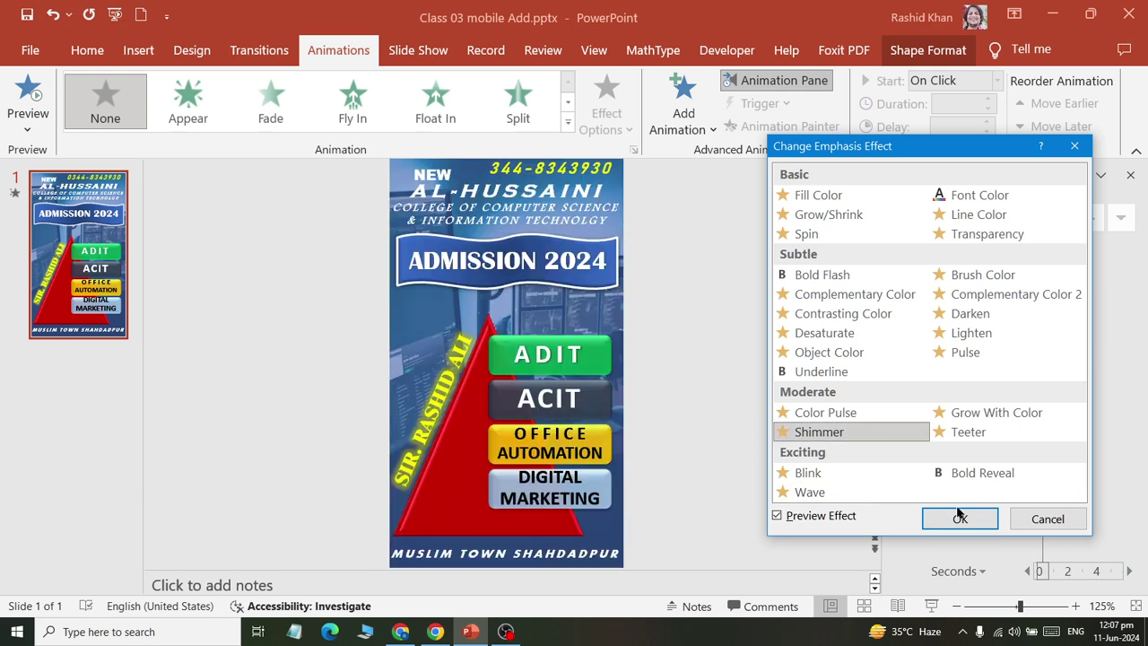
{"action": "left_click", "coordinate": [958, 518]}
{"action": "left_click", "coordinate": [607, 130]}
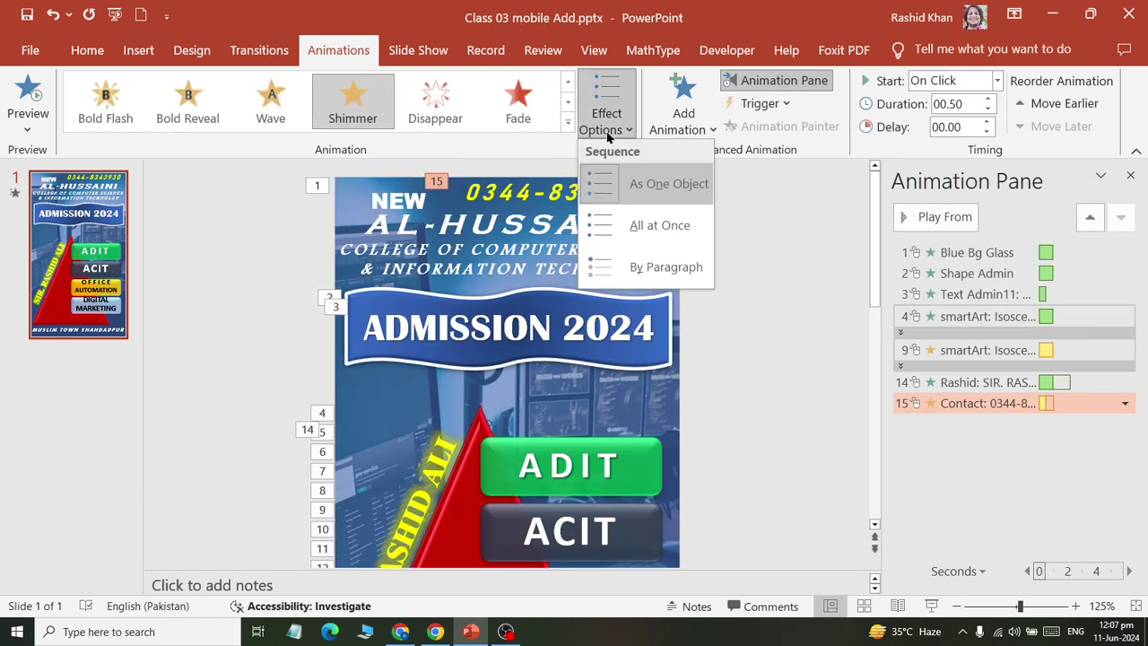
- Preview the slide's animations and select the phone-number box as a whole object
{"action": "left_click", "coordinate": [25, 89]}
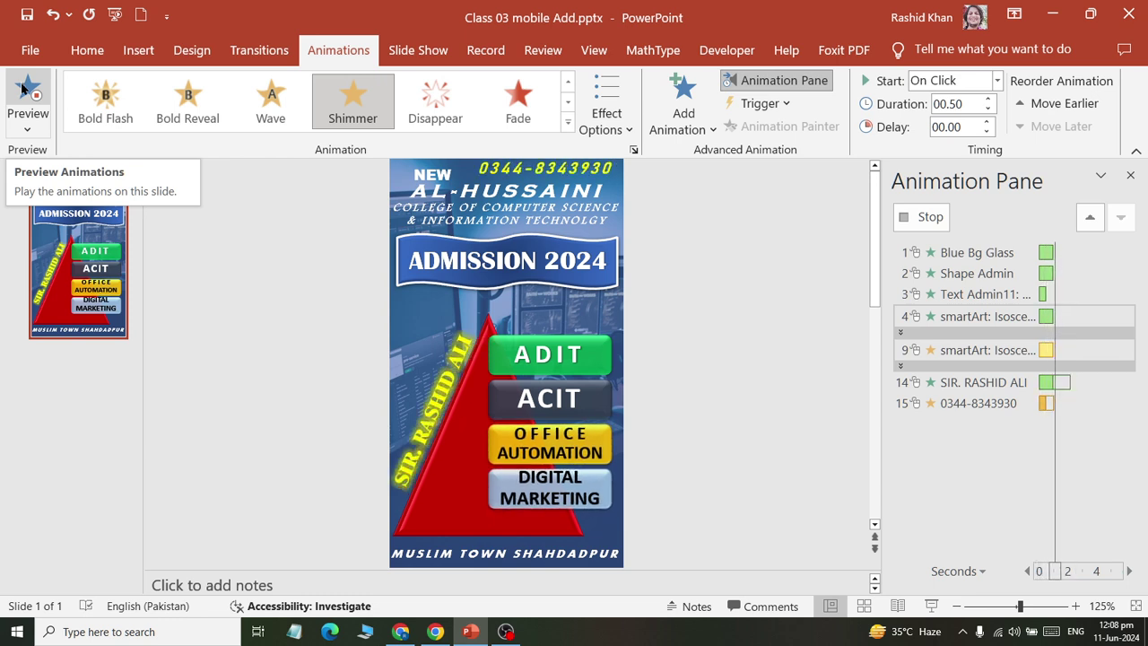
{"action": "left_click", "coordinate": [606, 112]}
{"action": "left_click", "coordinate": [534, 183]}
{"action": "left_click", "coordinate": [513, 197]}
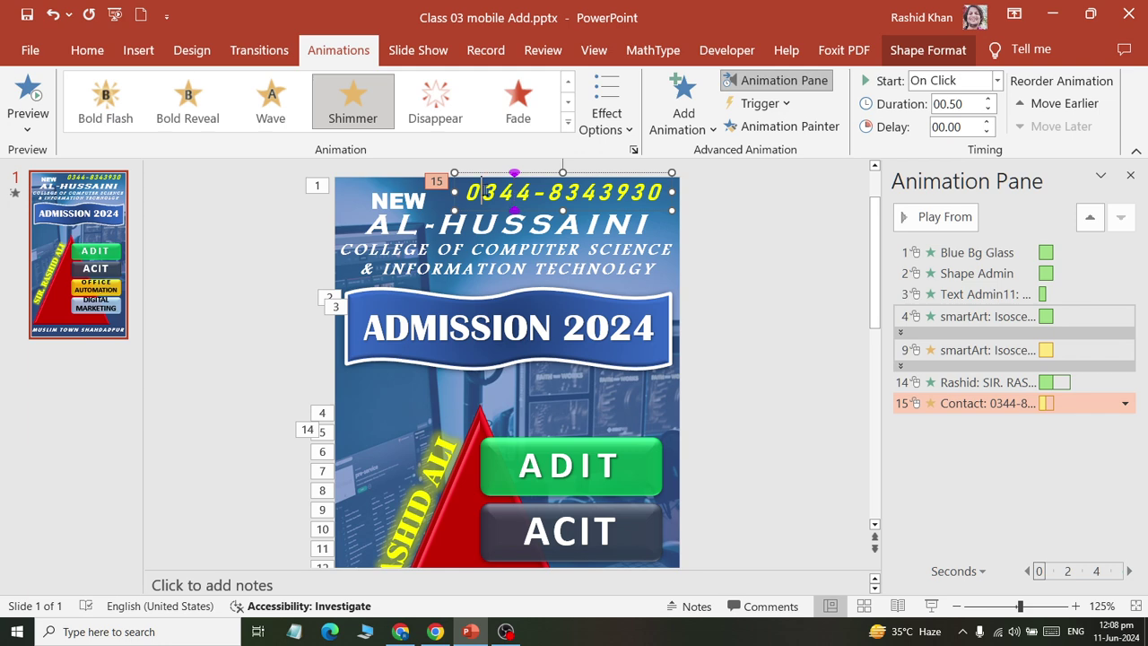
{"action": "triple_click", "coordinate": [484, 191]}
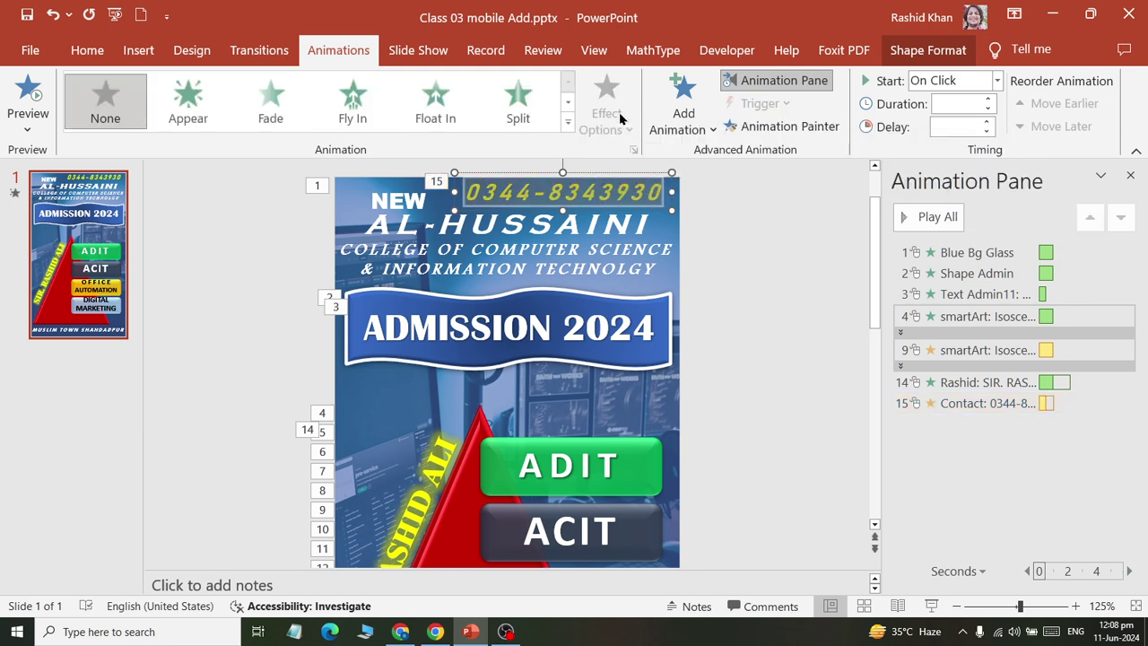
{"action": "left_click", "coordinate": [480, 198]}
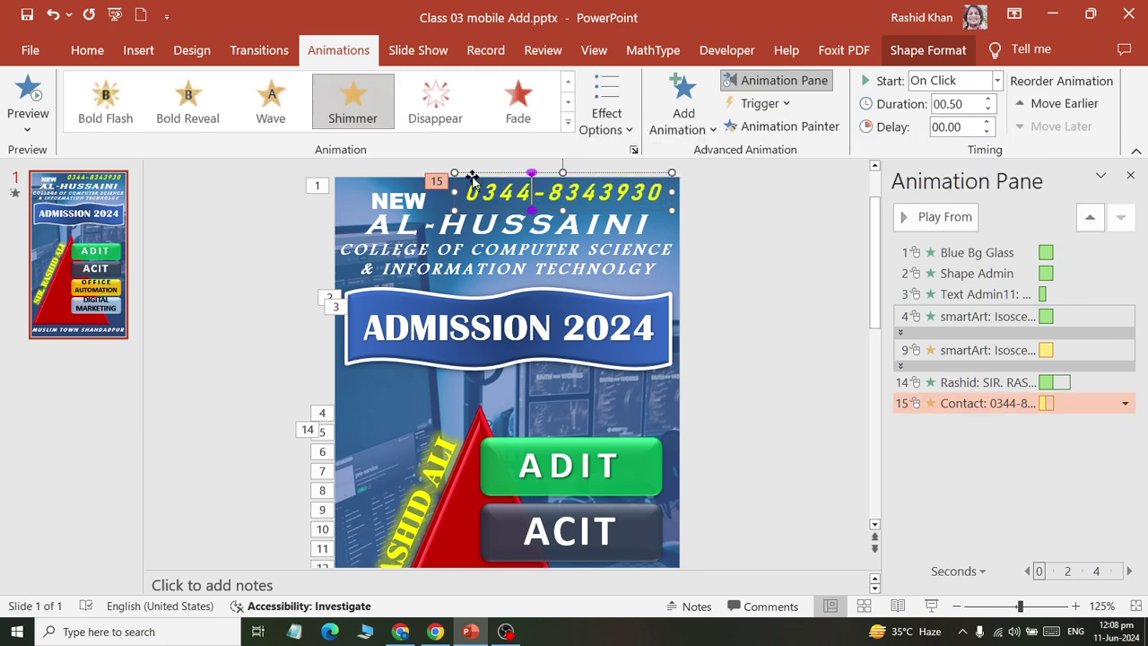
- Try the phone number's sequence options, settling on As One Object
{"action": "left_click", "coordinate": [607, 121]}
{"action": "left_click", "coordinate": [640, 220]}
{"action": "left_click", "coordinate": [607, 116]}
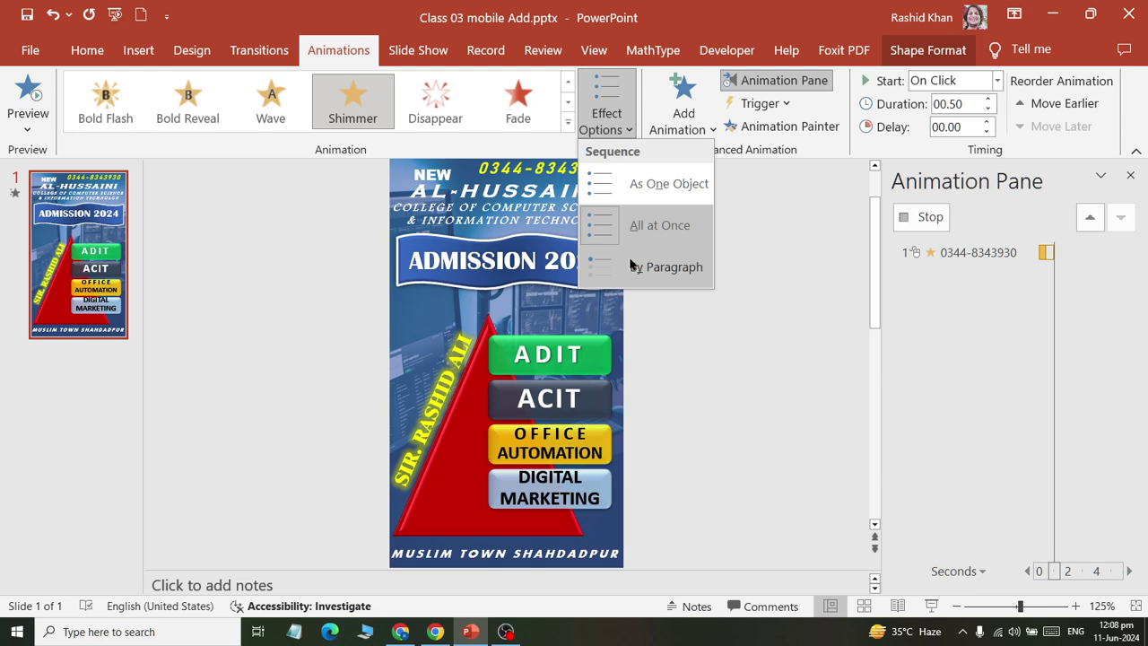
{"action": "left_click", "coordinate": [640, 264]}
{"action": "left_click", "coordinate": [606, 116]}
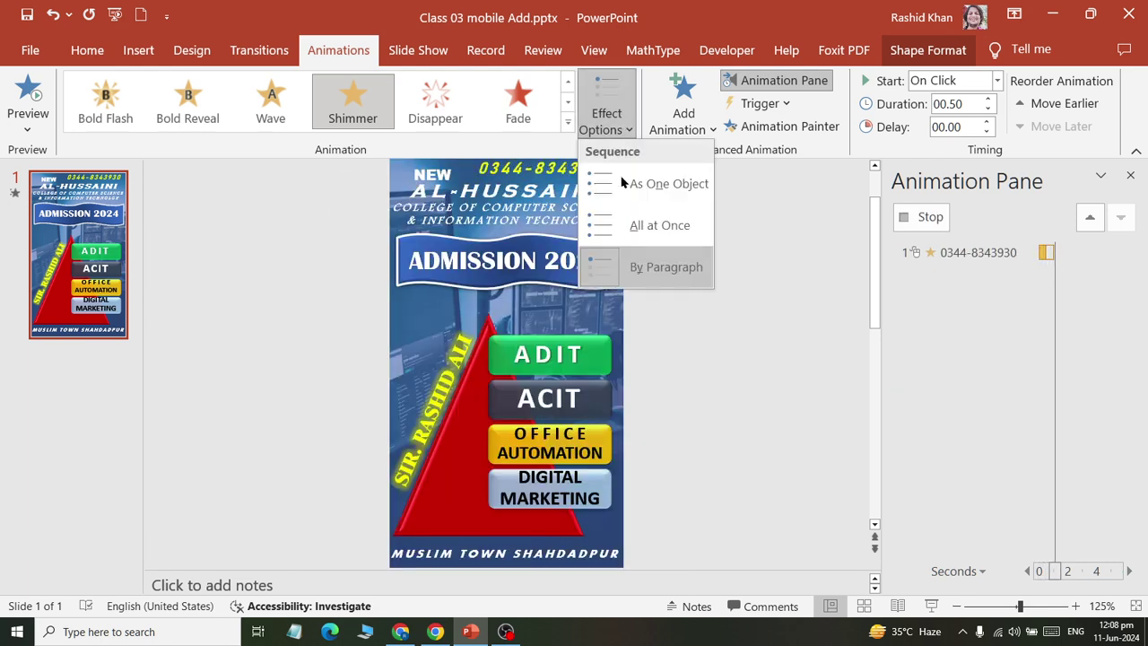
{"action": "left_click", "coordinate": [625, 186]}
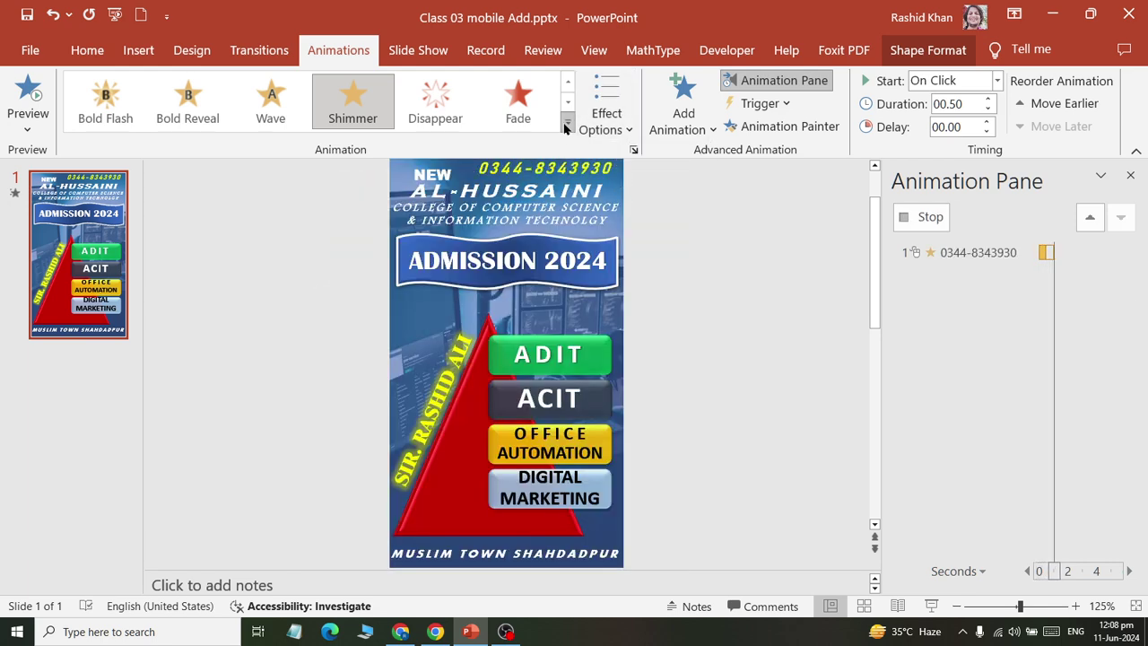
{"action": "left_click", "coordinate": [566, 123]}
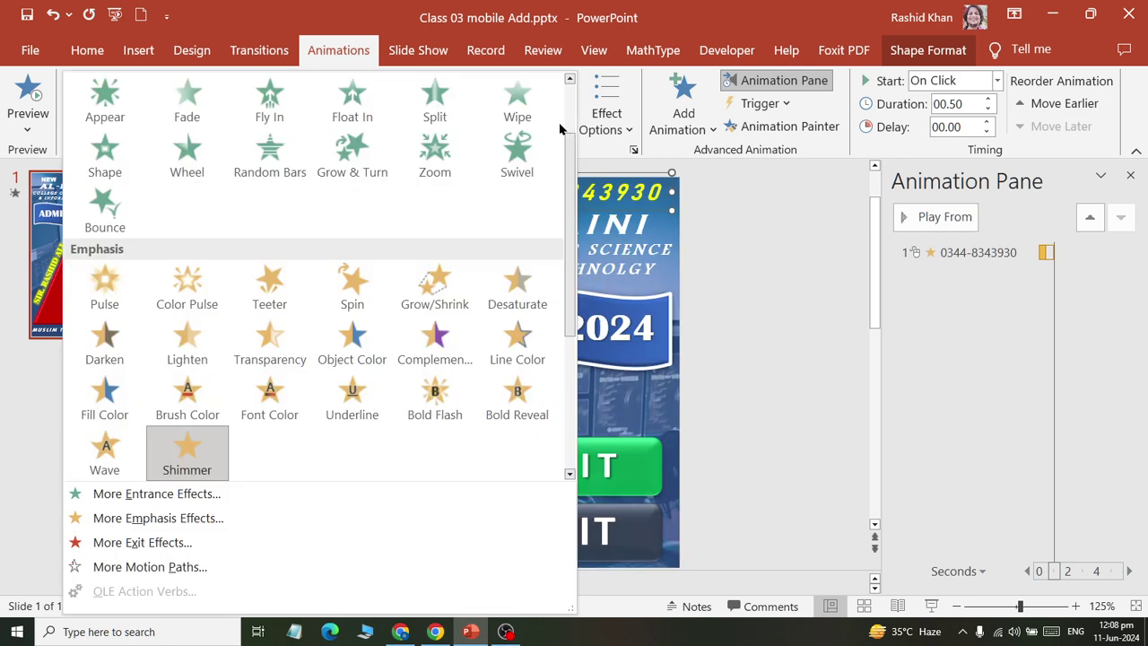
- Replace the phone number's animation with a Spiral In entrance
{"action": "left_click", "coordinate": [159, 495]}
{"action": "scroll", "coordinate": [575, 372], "scroll_direction": "down", "scroll_amount": 3}
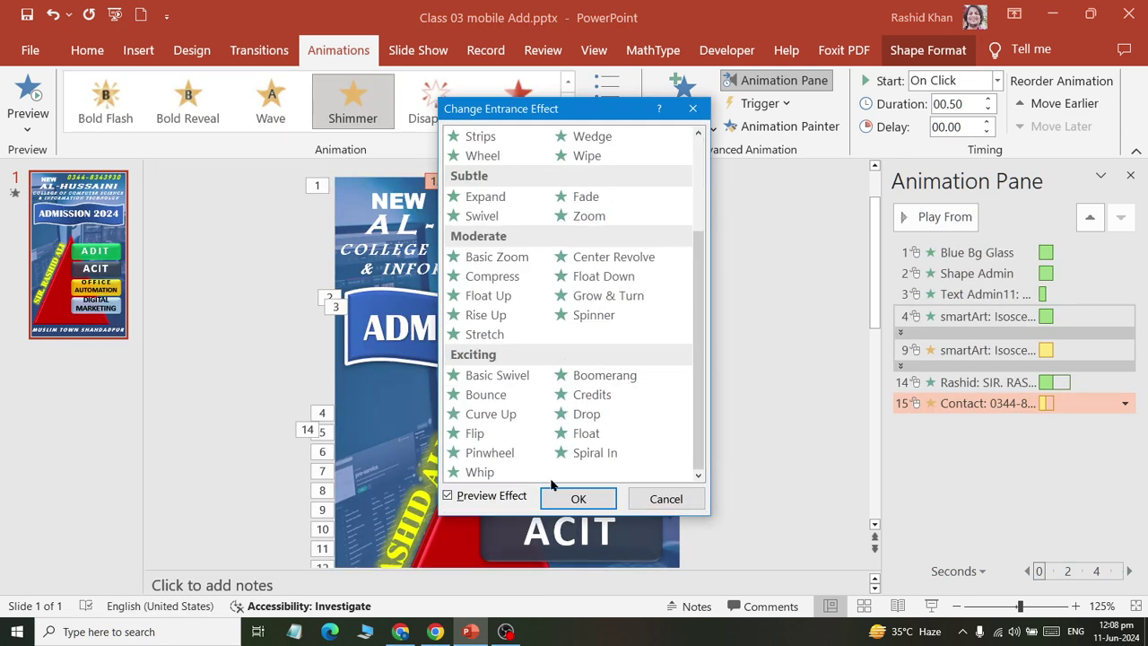
{"action": "left_click_drag", "start_coordinate": [606, 111], "coordinate": [959, 156]}
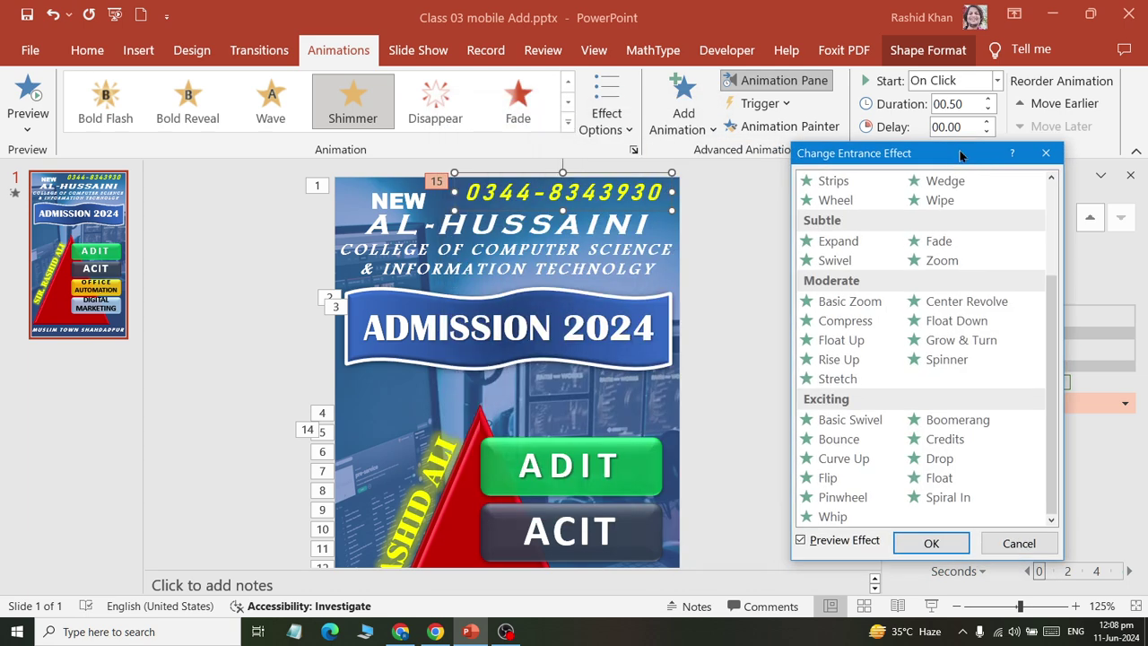
{"action": "left_click", "coordinate": [953, 508]}
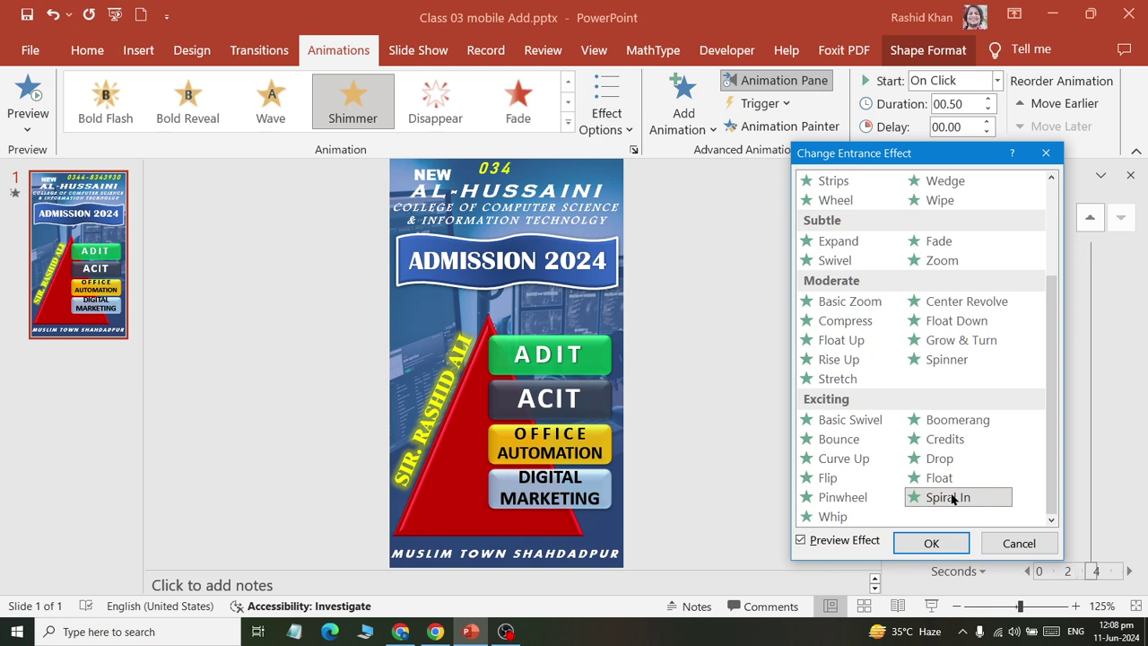
{"action": "left_click", "coordinate": [931, 542]}
{"action": "left_click", "coordinate": [27, 93]}
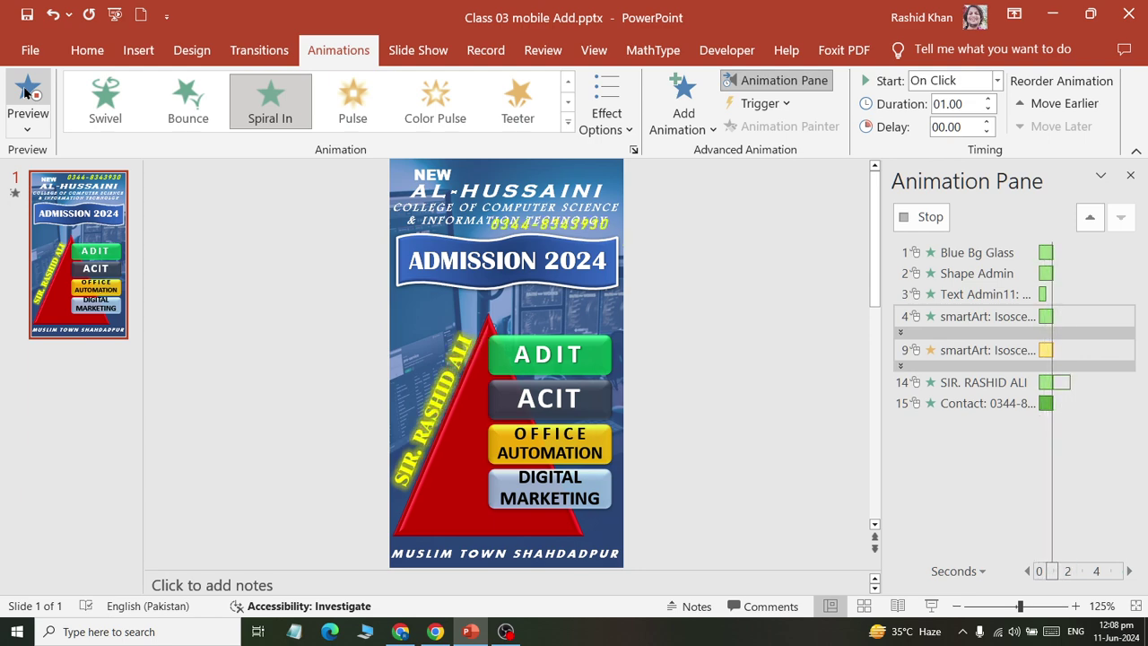
- Make the Spiral In animate the phone number by letter
{"action": "left_click", "coordinate": [622, 133]}
{"action": "left_click", "coordinate": [647, 223]}
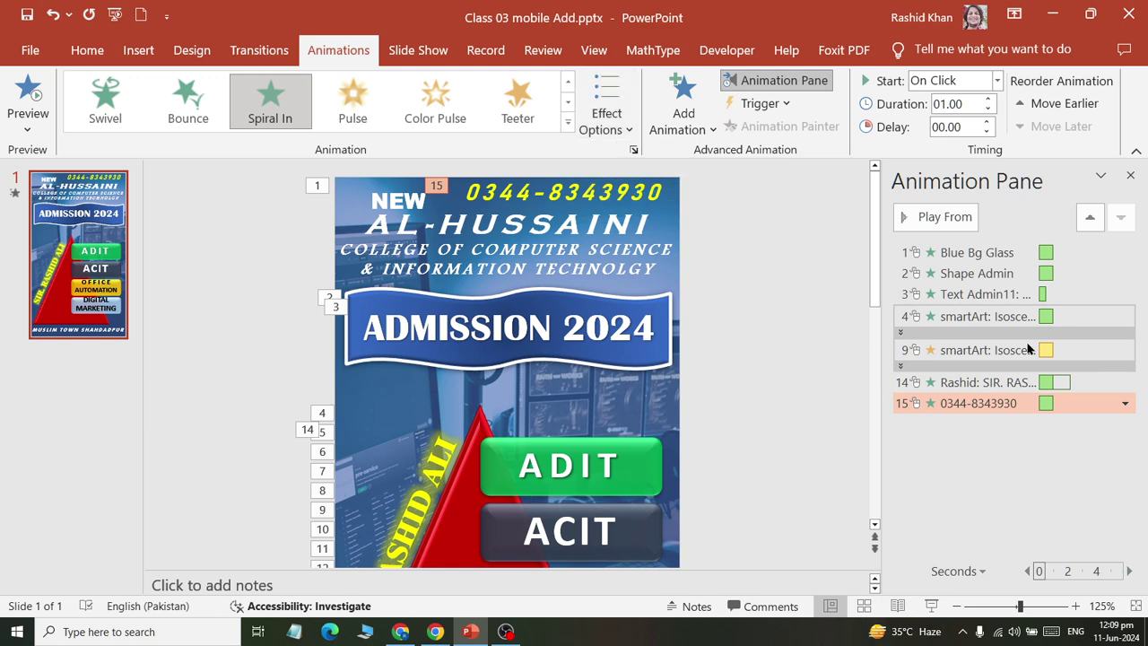
{"action": "double_click", "coordinate": [977, 402]}
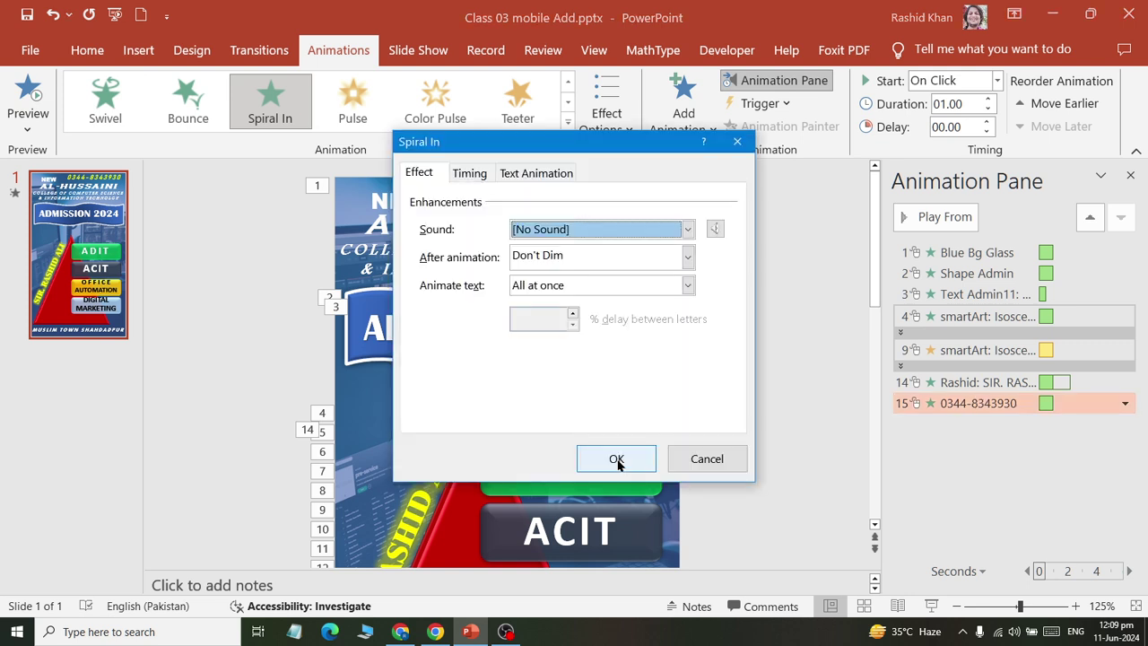
{"action": "left_click", "coordinate": [603, 286]}
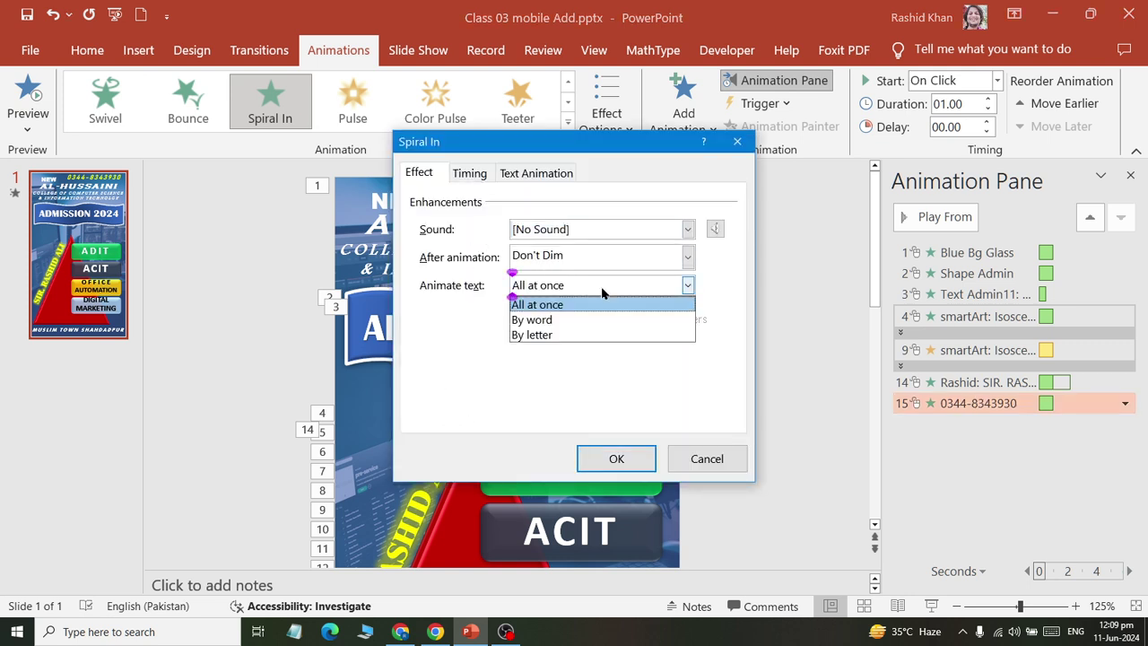
{"action": "left_click", "coordinate": [607, 334]}
{"action": "left_click", "coordinate": [611, 455]}
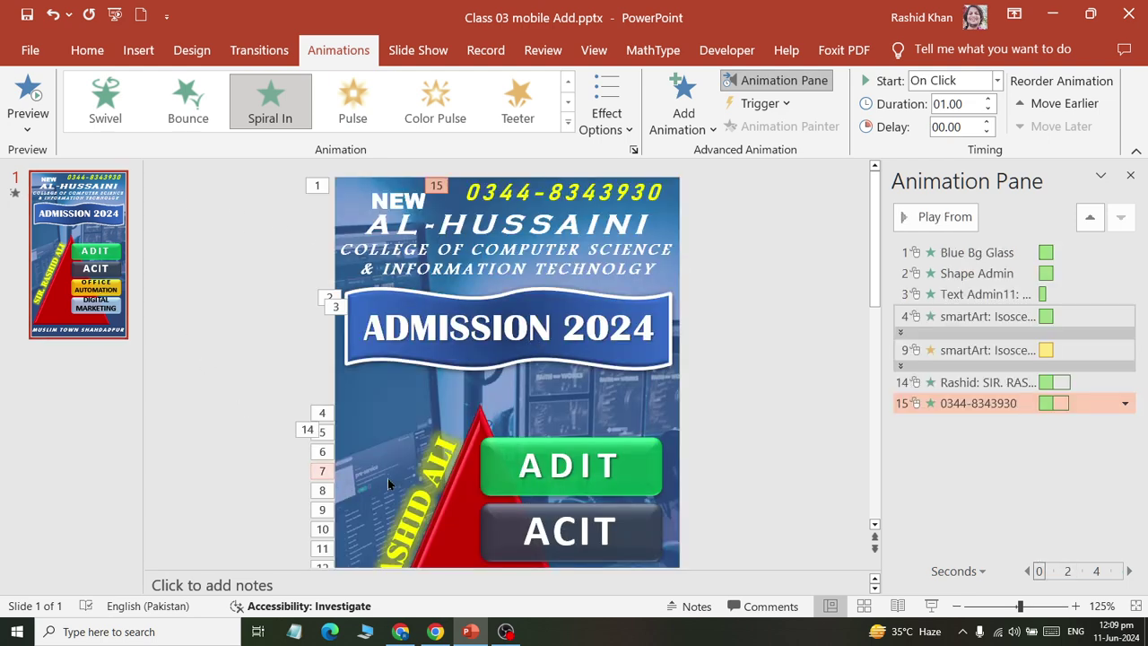
- Try By word and All at once for the rotated name text's Whip animation
{"action": "left_click", "coordinate": [418, 488]}
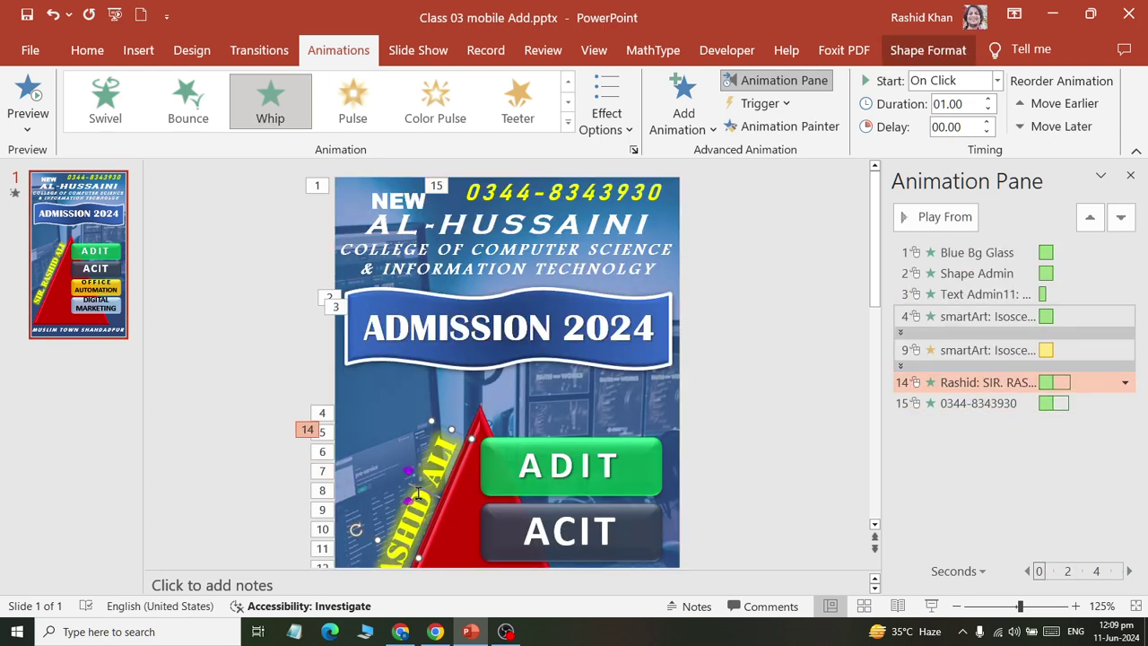
{"action": "double_click", "coordinate": [960, 385]}
{"action": "left_click", "coordinate": [542, 284]}
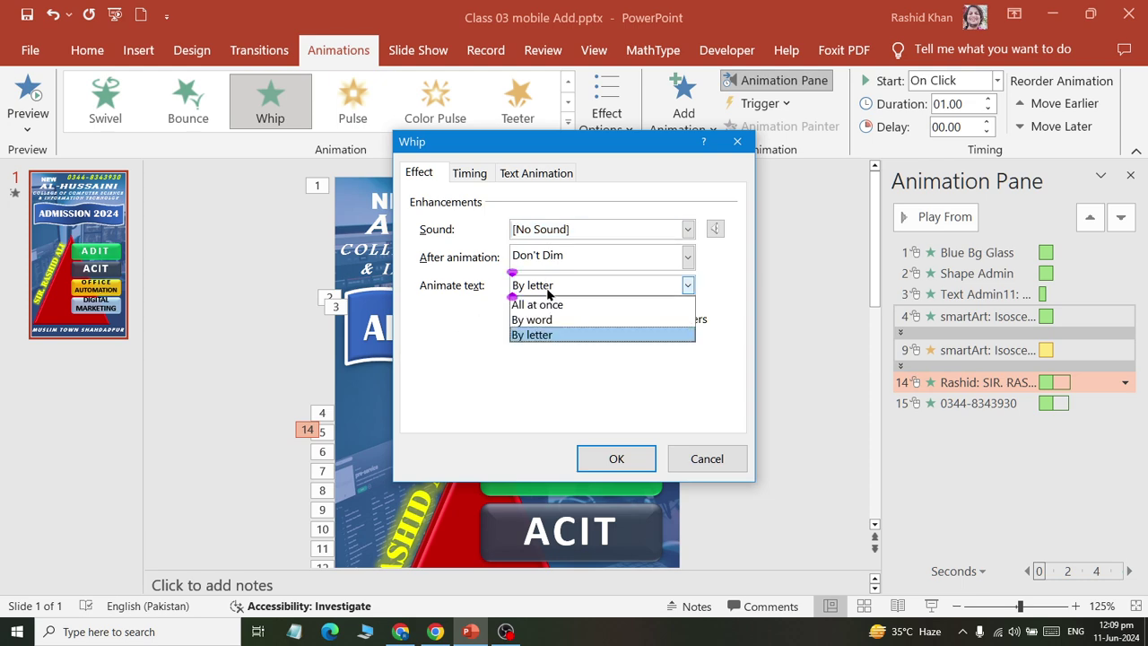
{"action": "left_click", "coordinate": [571, 318]}
{"action": "left_click", "coordinate": [610, 459]}
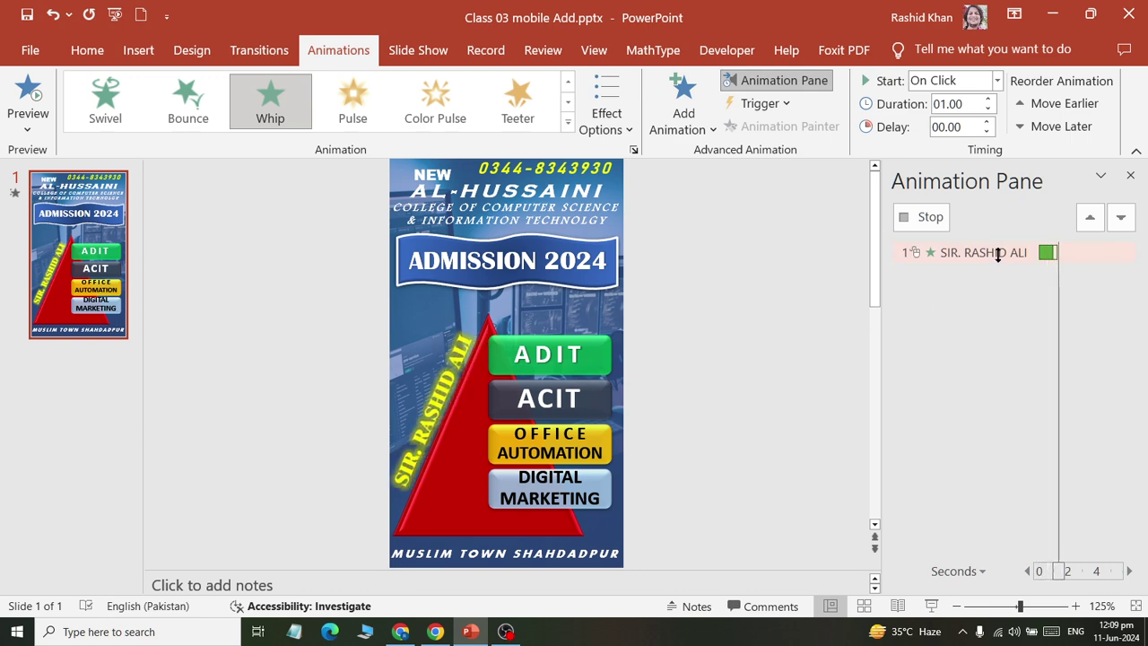
{"action": "double_click", "coordinate": [983, 384]}
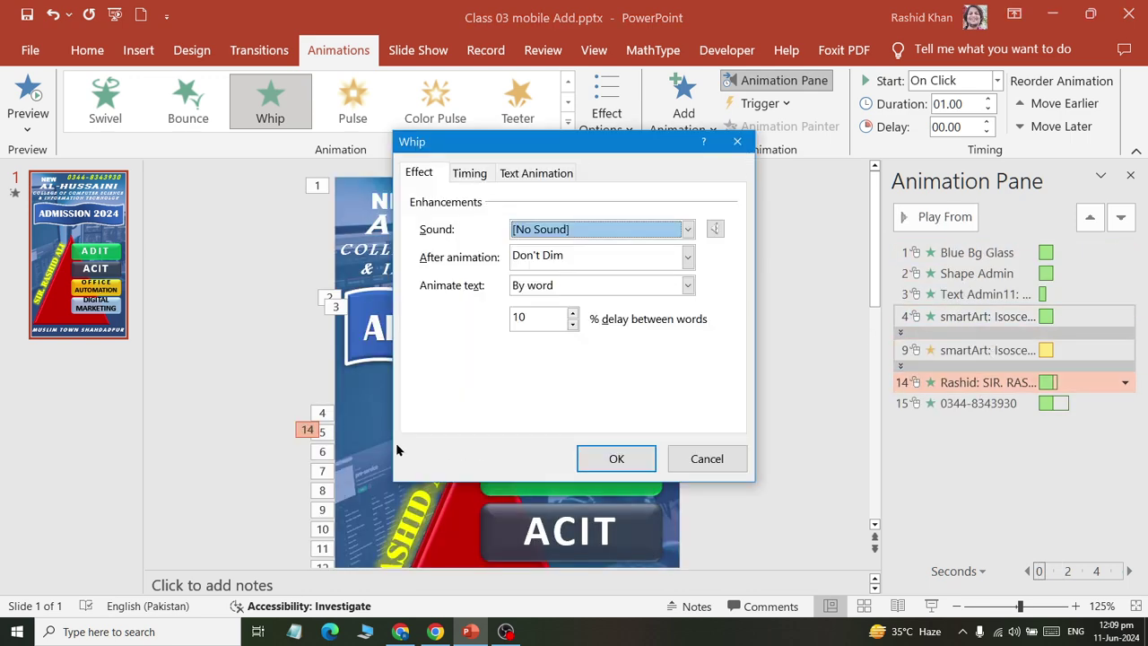
{"action": "left_click", "coordinate": [542, 286]}
{"action": "left_click", "coordinate": [549, 303]}
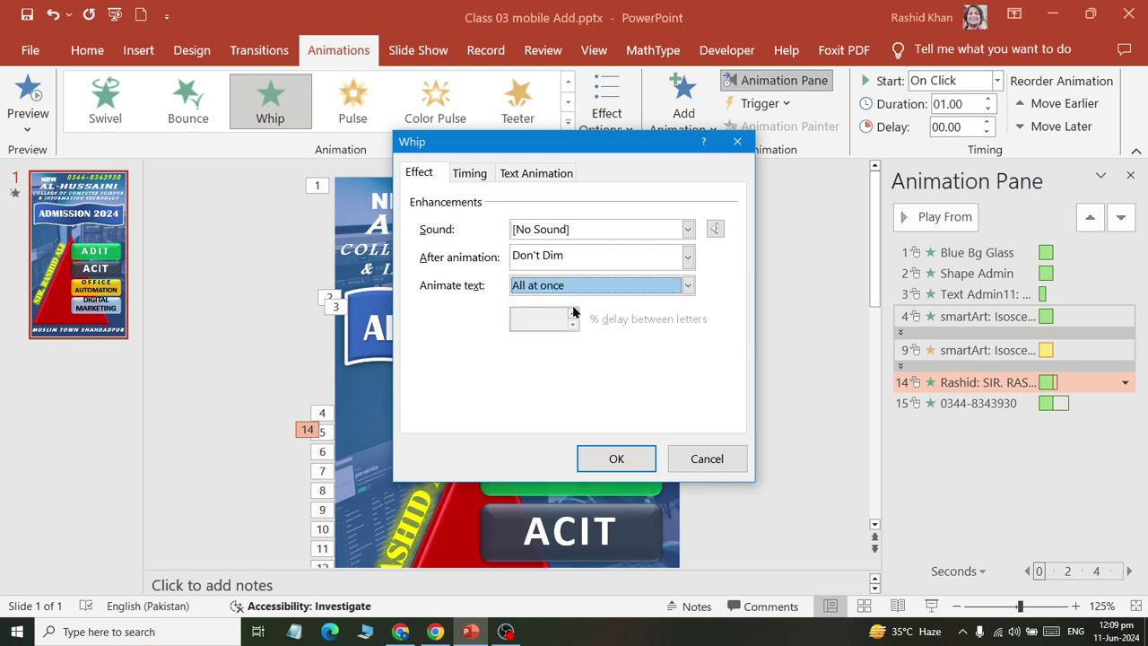
{"action": "left_click", "coordinate": [617, 459]}
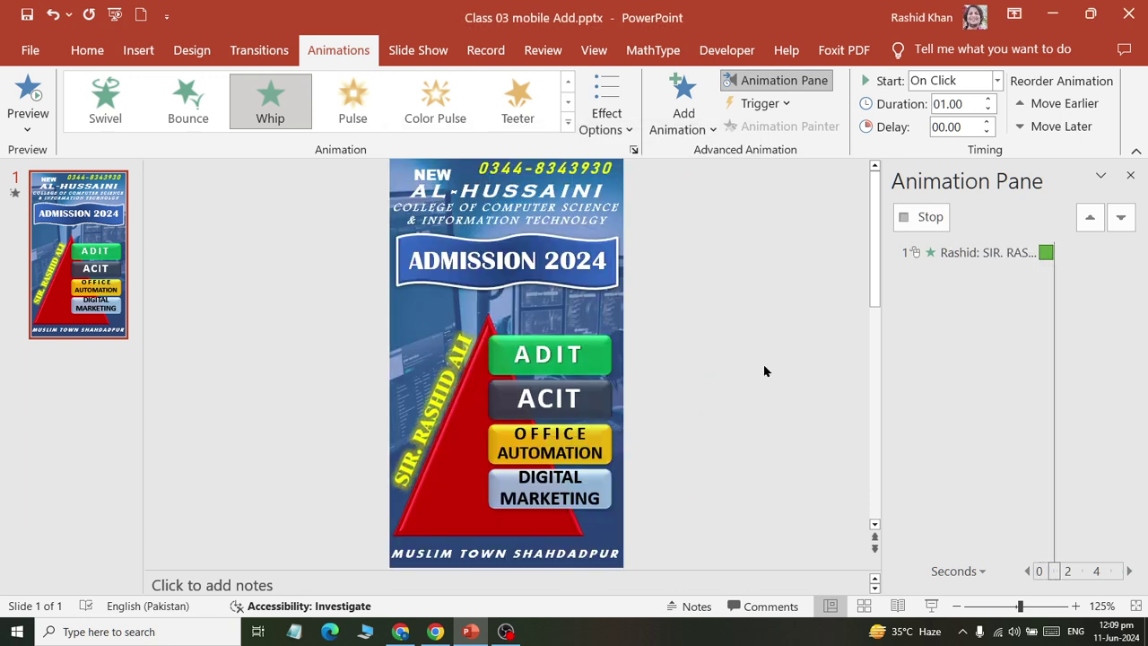
- Set the Whip to animate by letter with a 50% delay between letters
{"action": "double_click", "coordinate": [972, 386]}
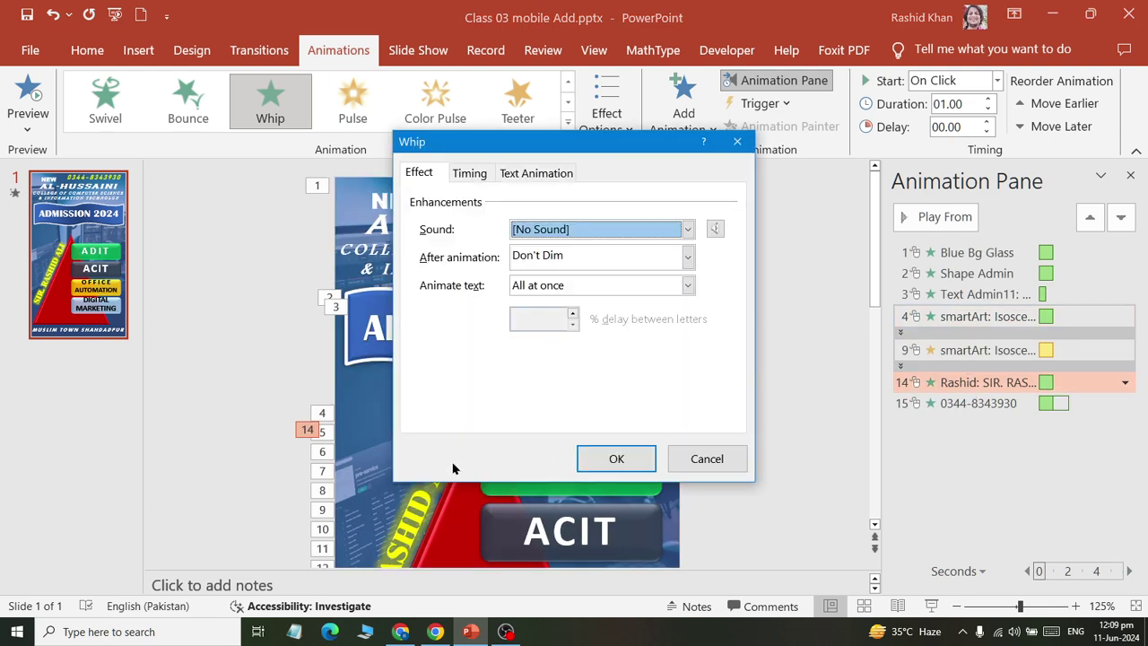
{"action": "left_click", "coordinate": [569, 285]}
{"action": "left_click", "coordinate": [568, 332]}
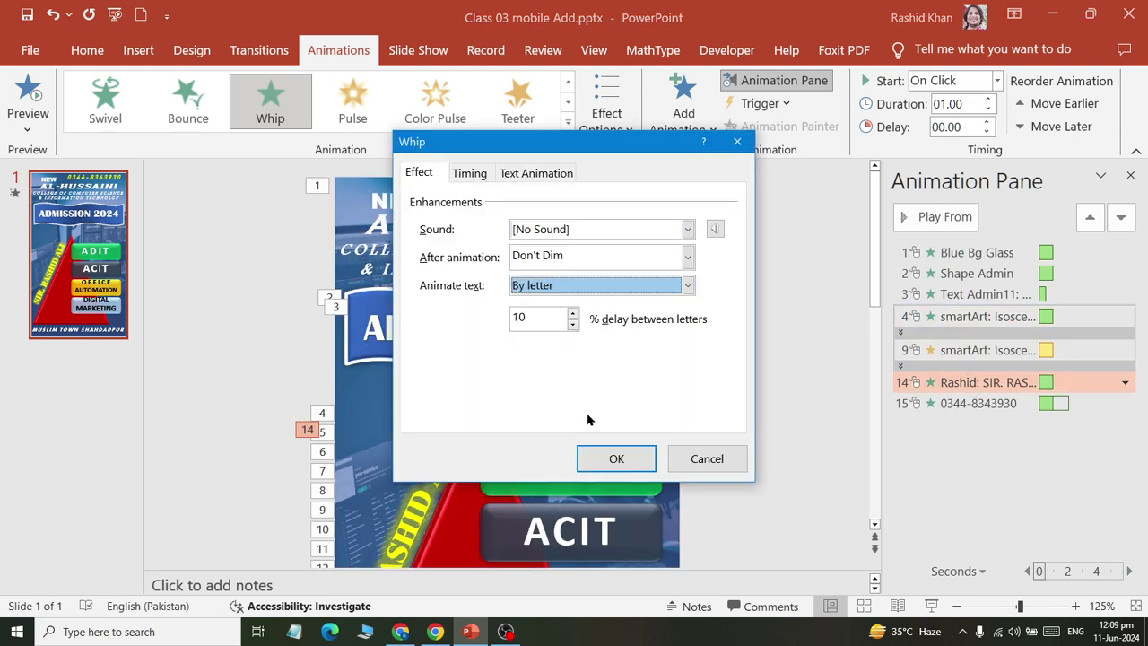
{"action": "left_click", "coordinate": [616, 459]}
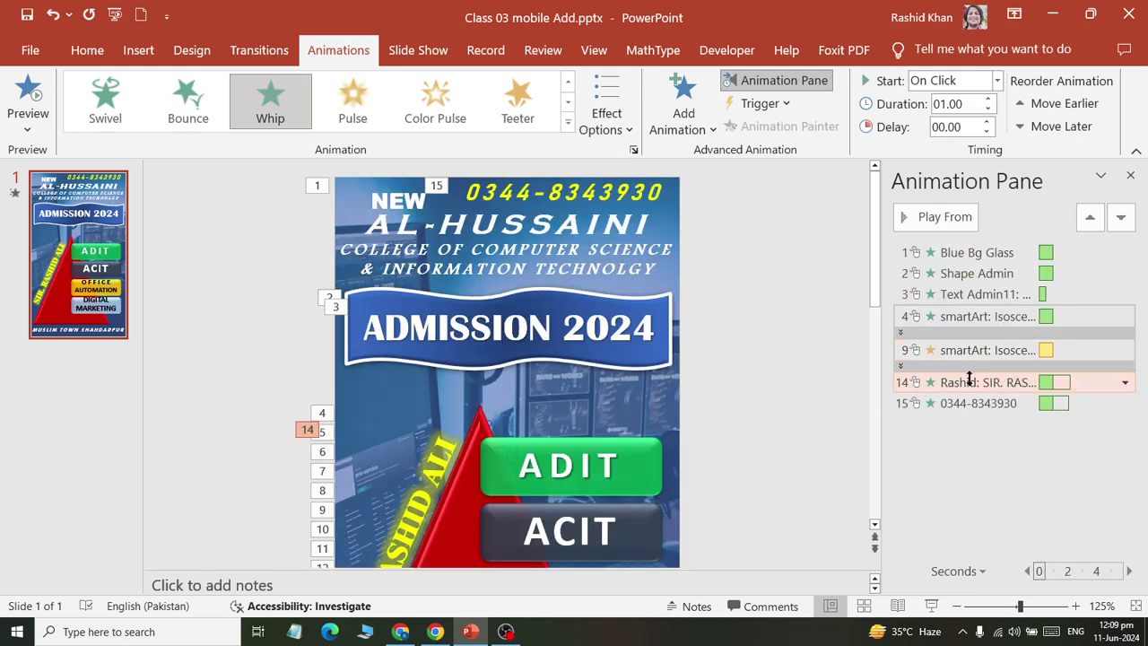
{"action": "double_click", "coordinate": [970, 380]}
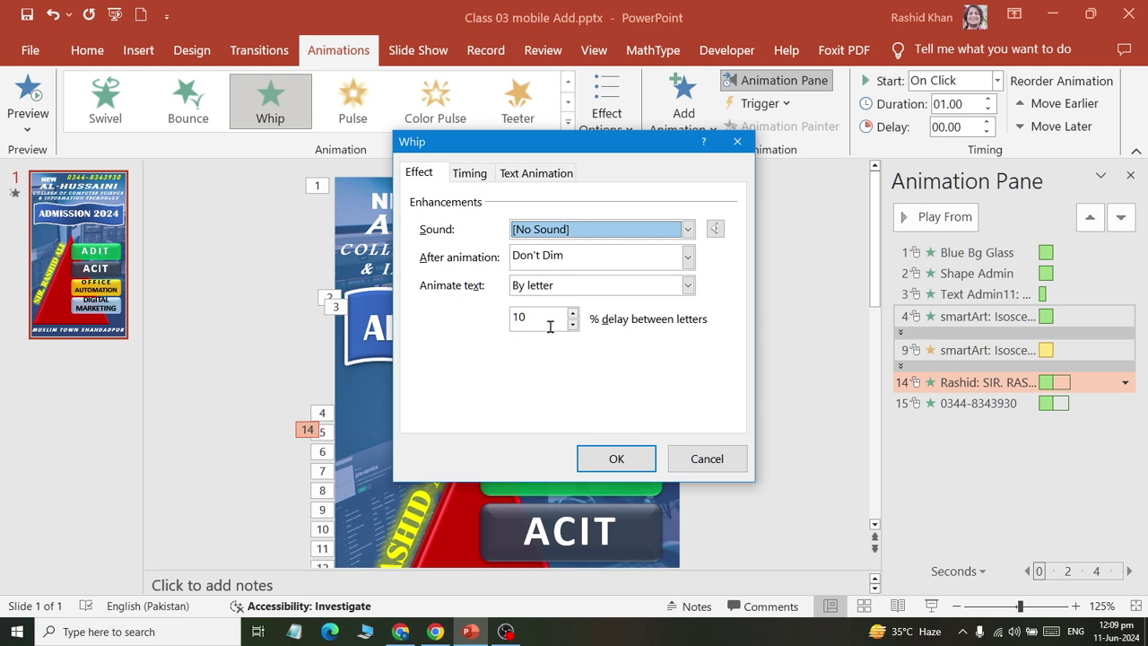
{"action": "left_click_drag", "start_coordinate": [545, 326], "coordinate": [499, 324]}
{"action": "type", "text": "50"}
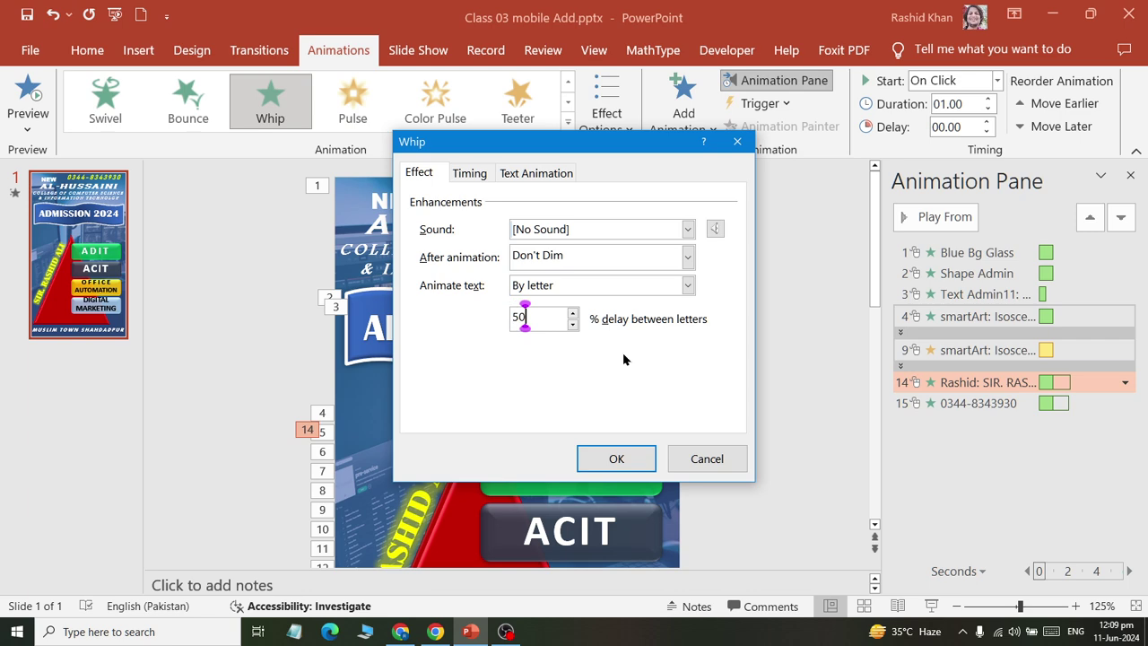
{"action": "left_click", "coordinate": [616, 458]}
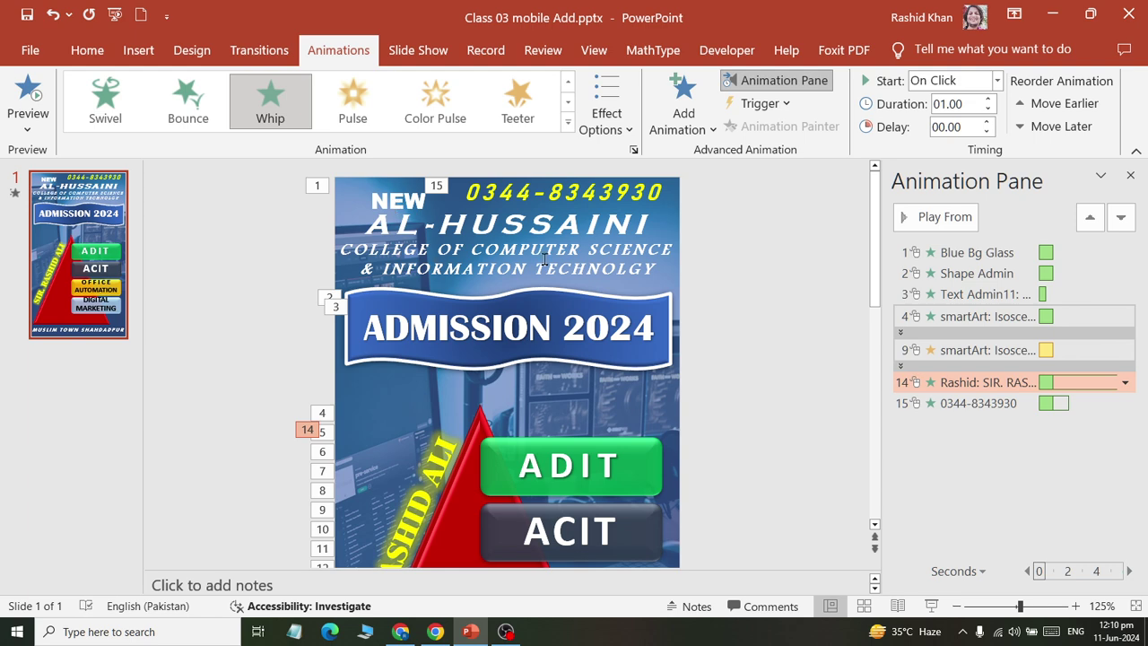
- Select the NEW label and bring up the full set of emphasis effects
{"action": "left_click", "coordinate": [401, 199]}
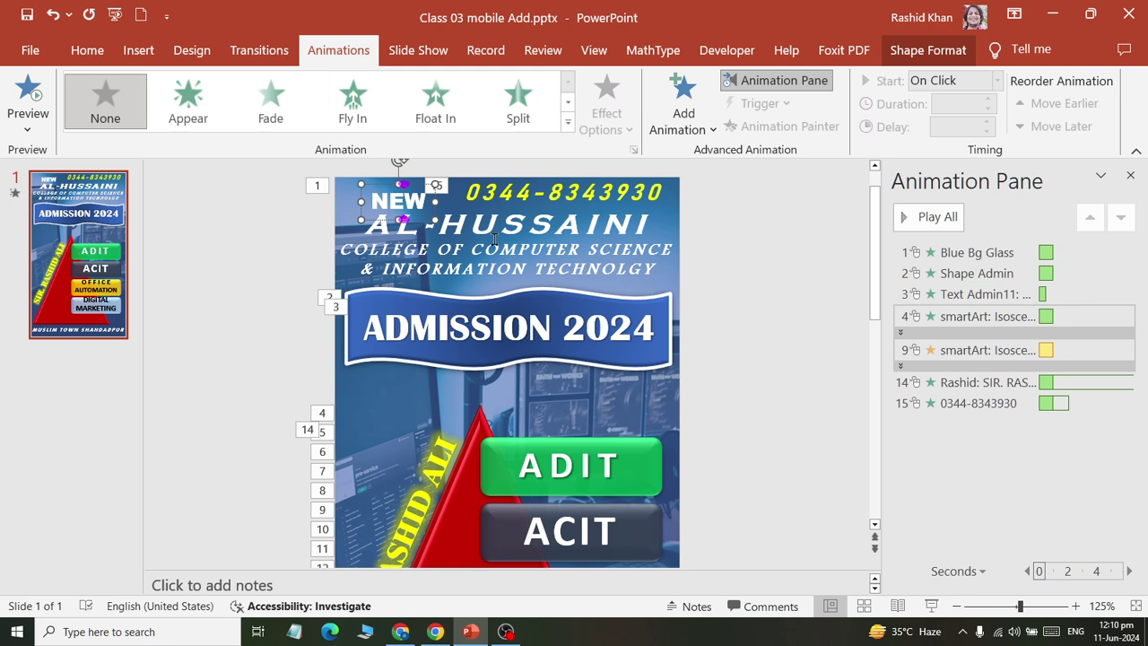
{"action": "left_click", "coordinate": [567, 126]}
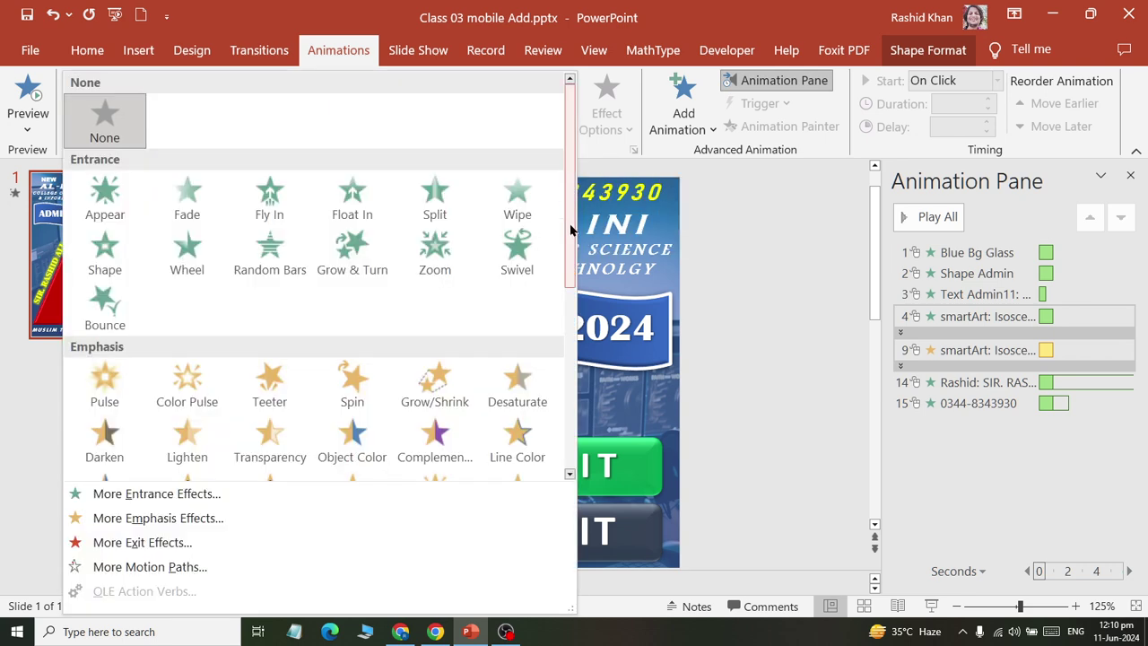
{"action": "scroll", "coordinate": [556, 323], "scroll_direction": "down", "scroll_amount": 3}
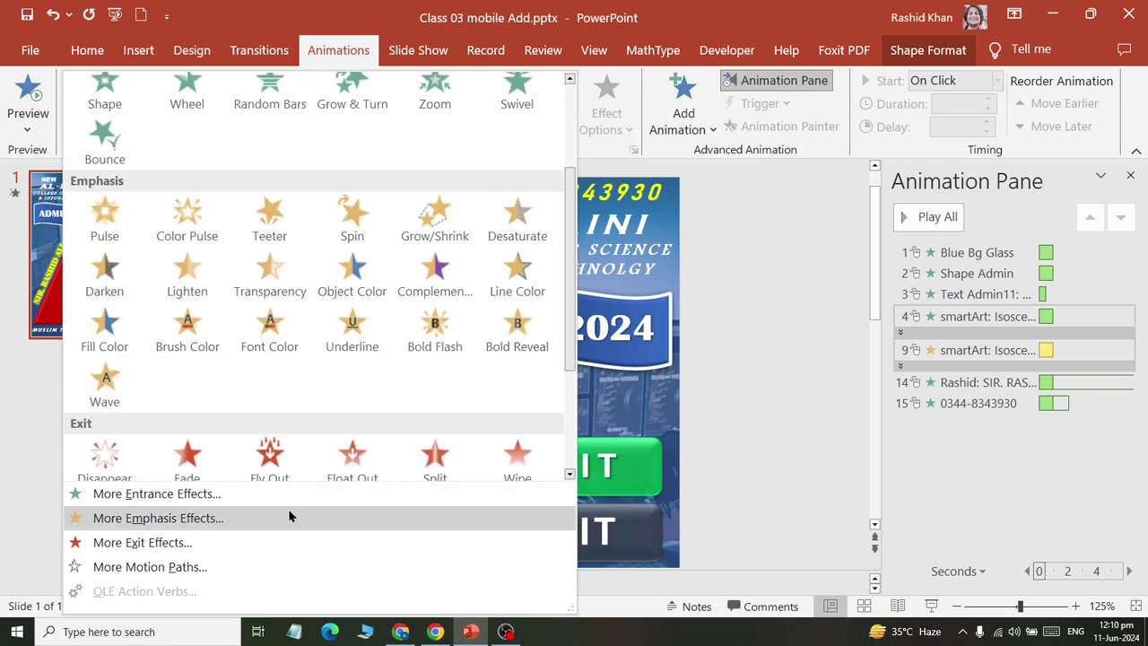
{"action": "left_click", "coordinate": [252, 525]}
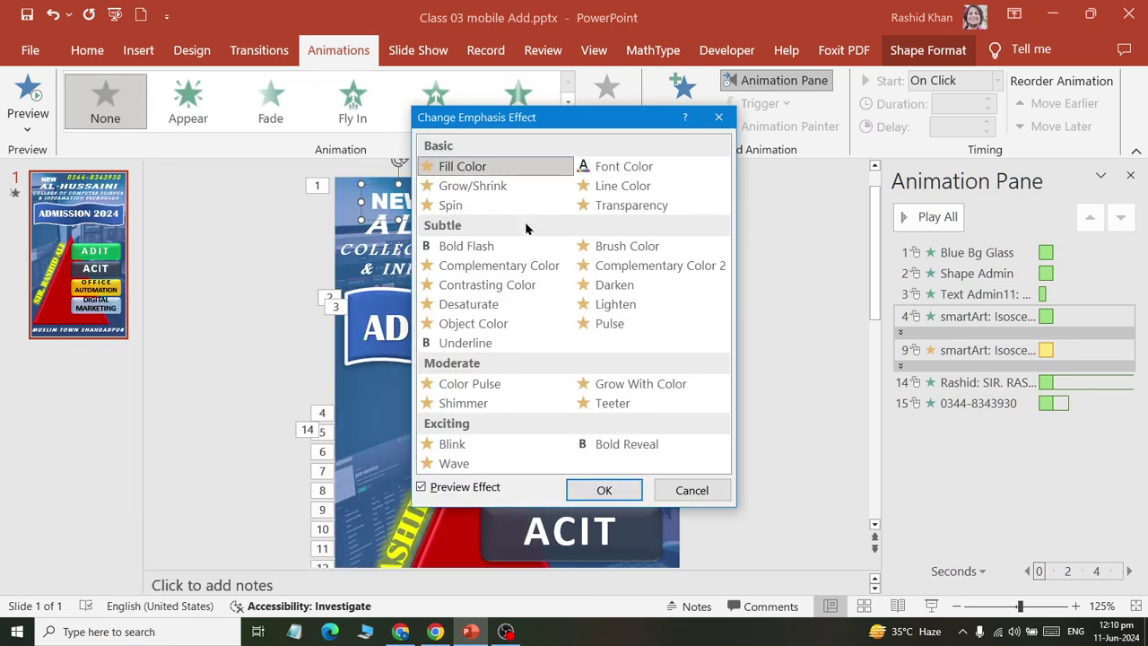
{"action": "left_click_drag", "start_coordinate": [568, 122], "coordinate": [991, 155]}
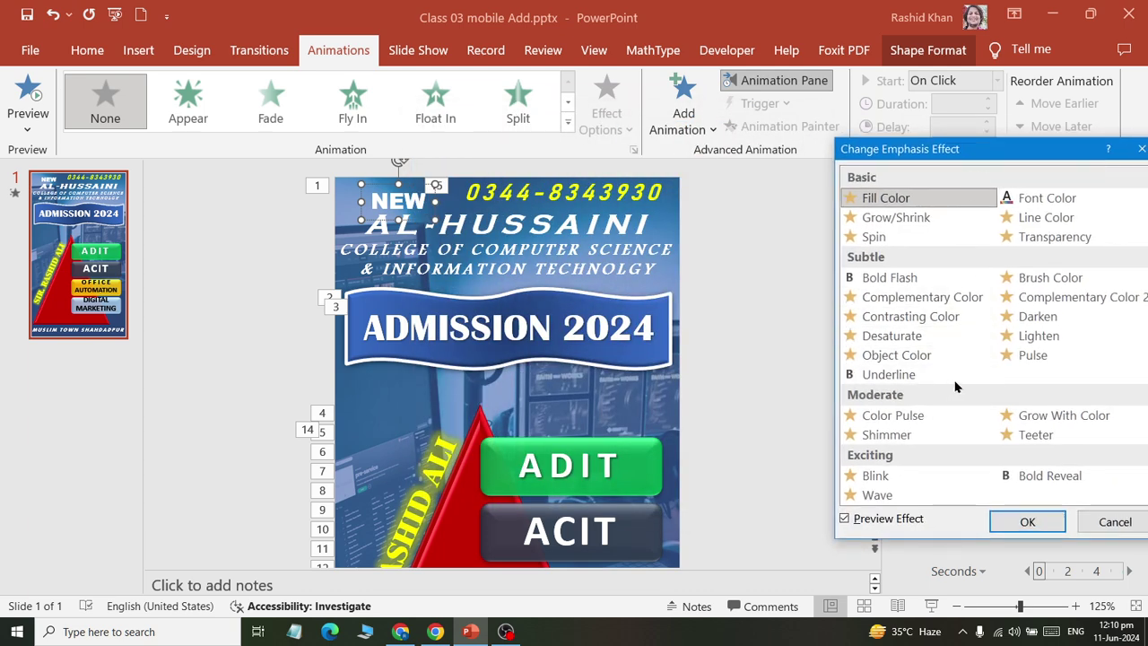
- Preview Color Pulse, Teeter, Pulse, Lighten, Darken, Object Color and Brush Color on NEW
{"action": "left_click", "coordinate": [920, 420]}
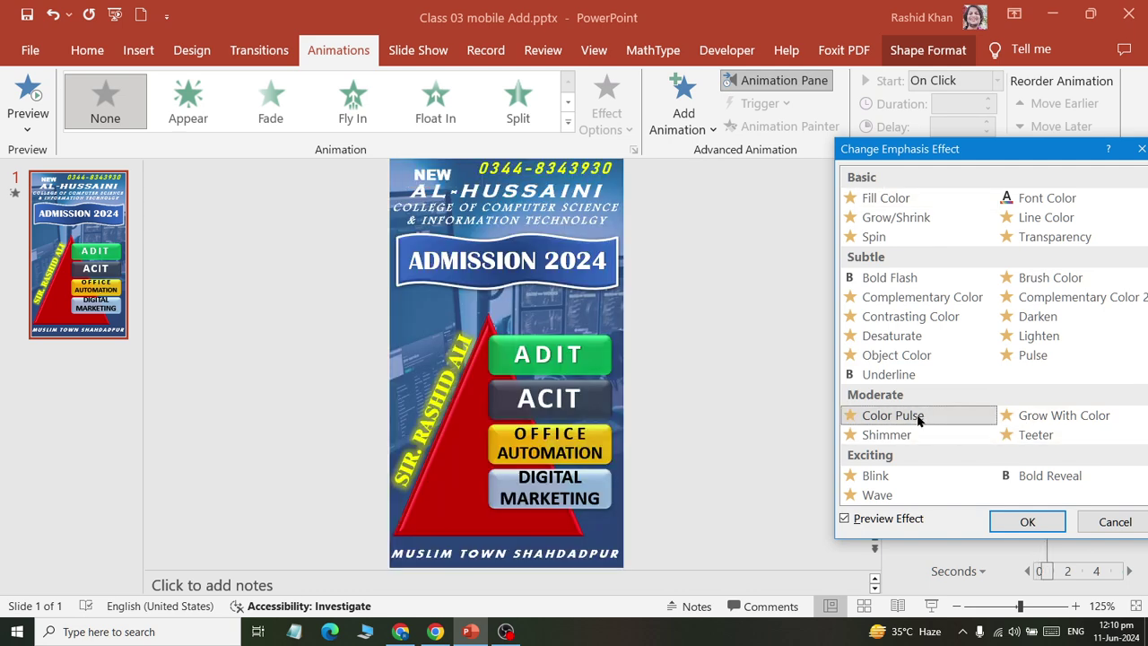
{"action": "left_click", "coordinate": [1020, 439]}
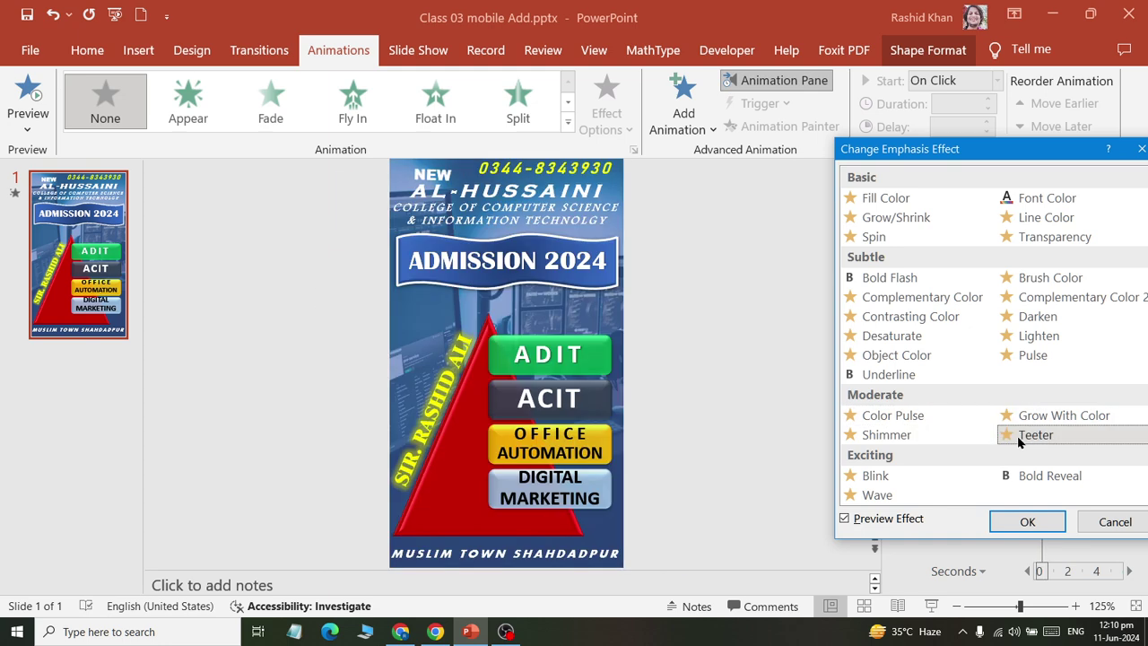
{"action": "left_click", "coordinate": [1038, 355]}
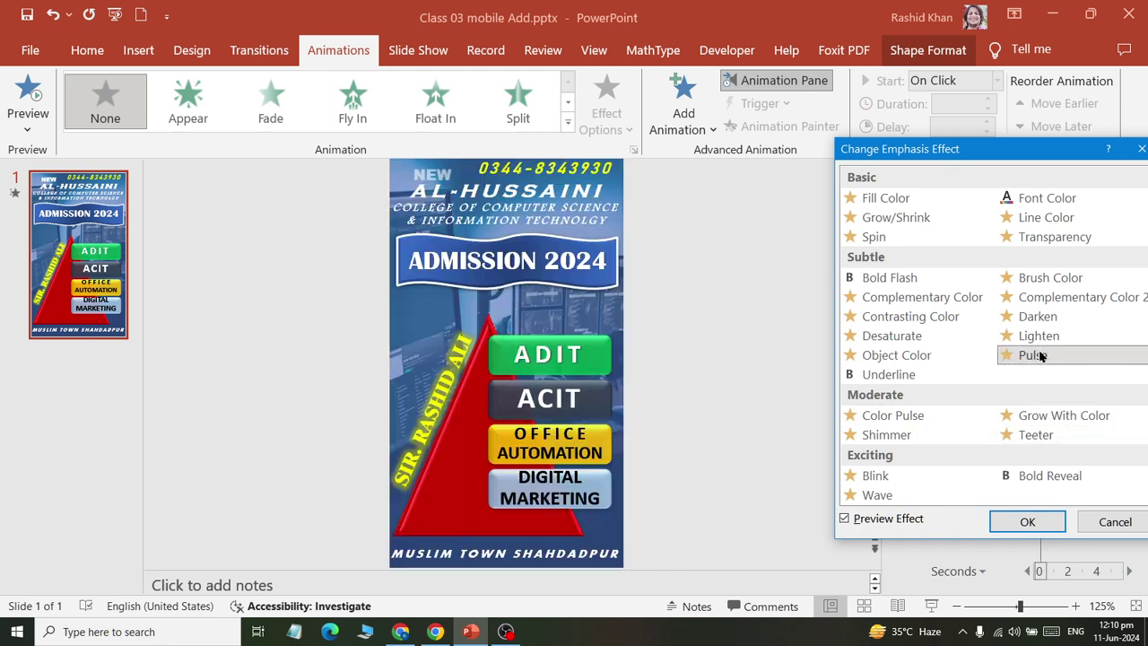
{"action": "left_click", "coordinate": [1039, 338]}
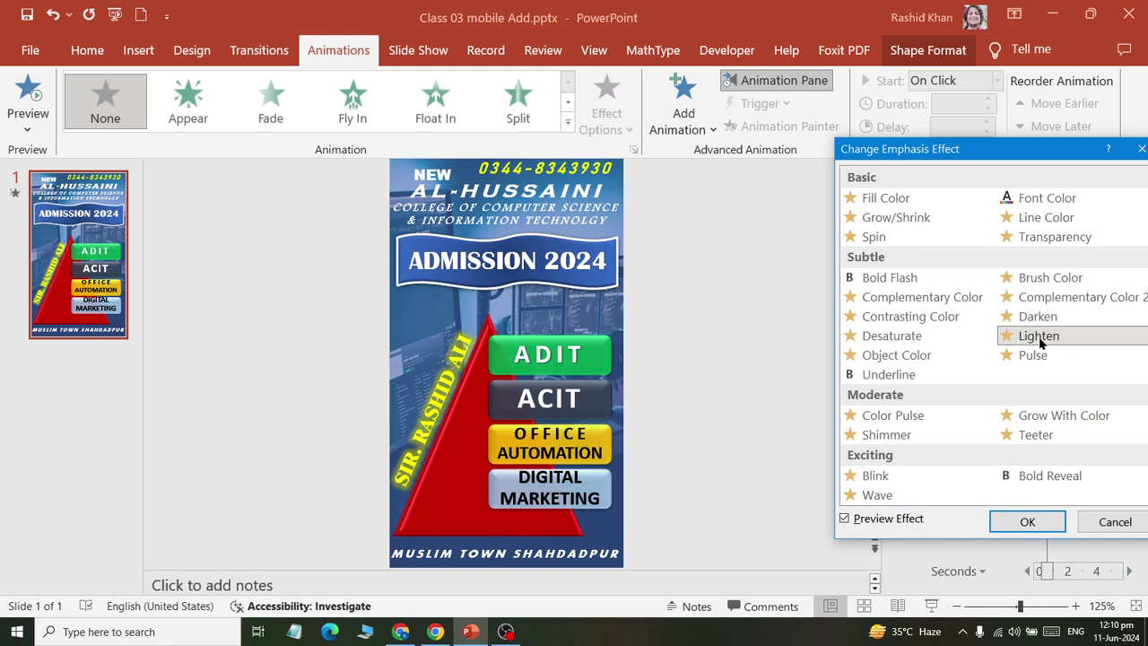
{"action": "left_click", "coordinate": [1029, 318]}
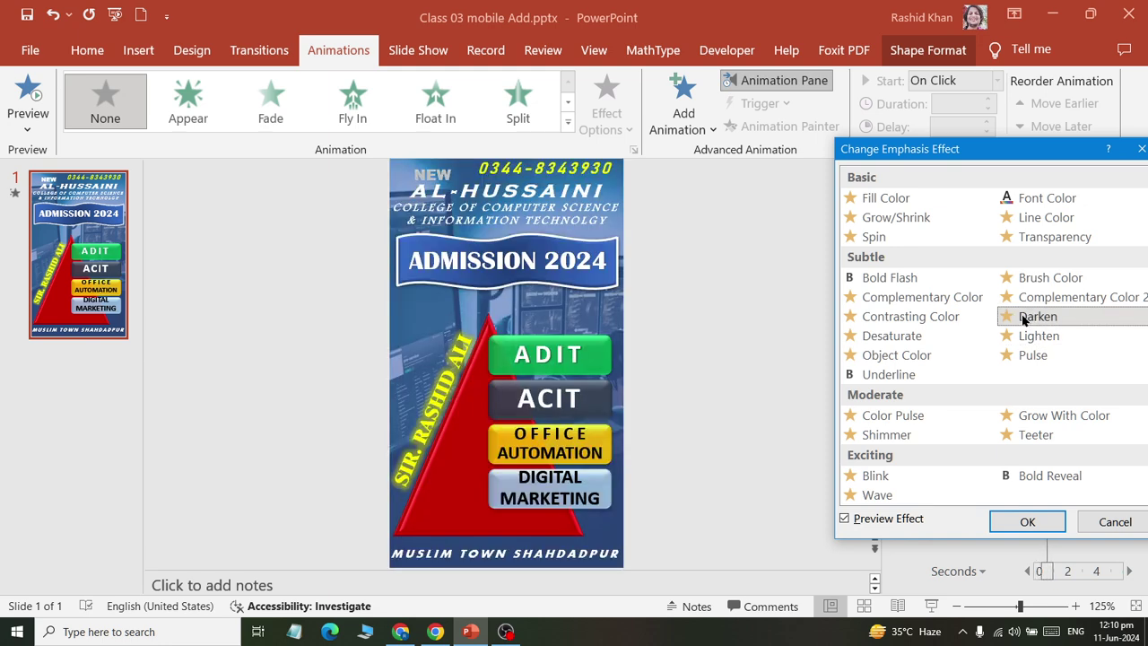
{"action": "left_click", "coordinate": [935, 356]}
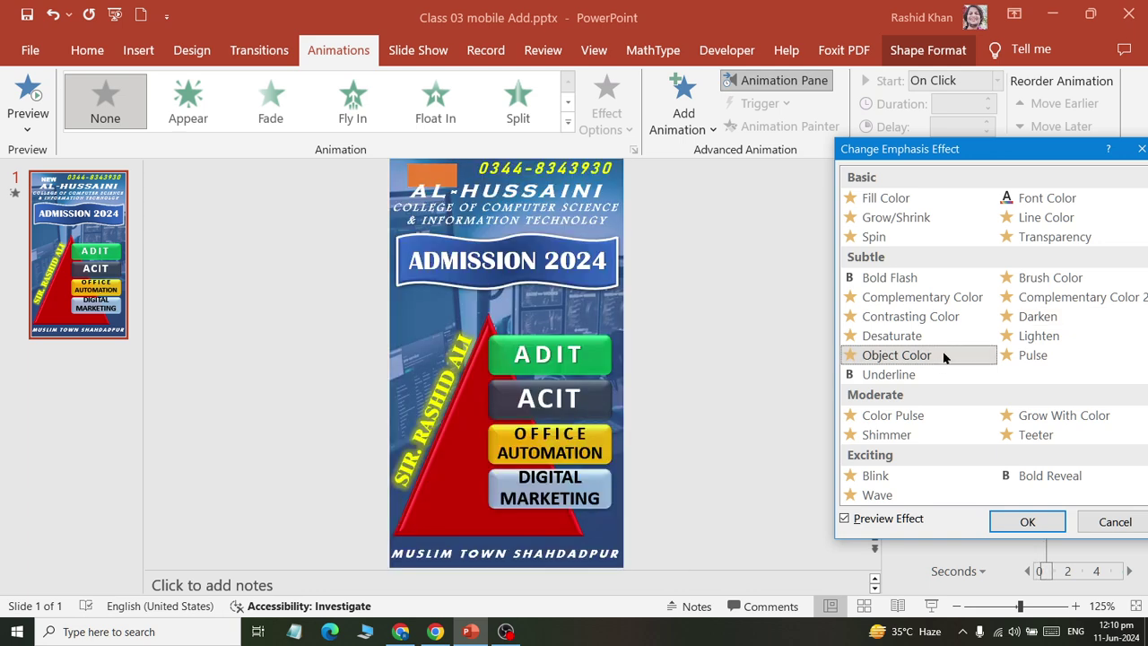
{"action": "left_click", "coordinate": [1067, 278]}
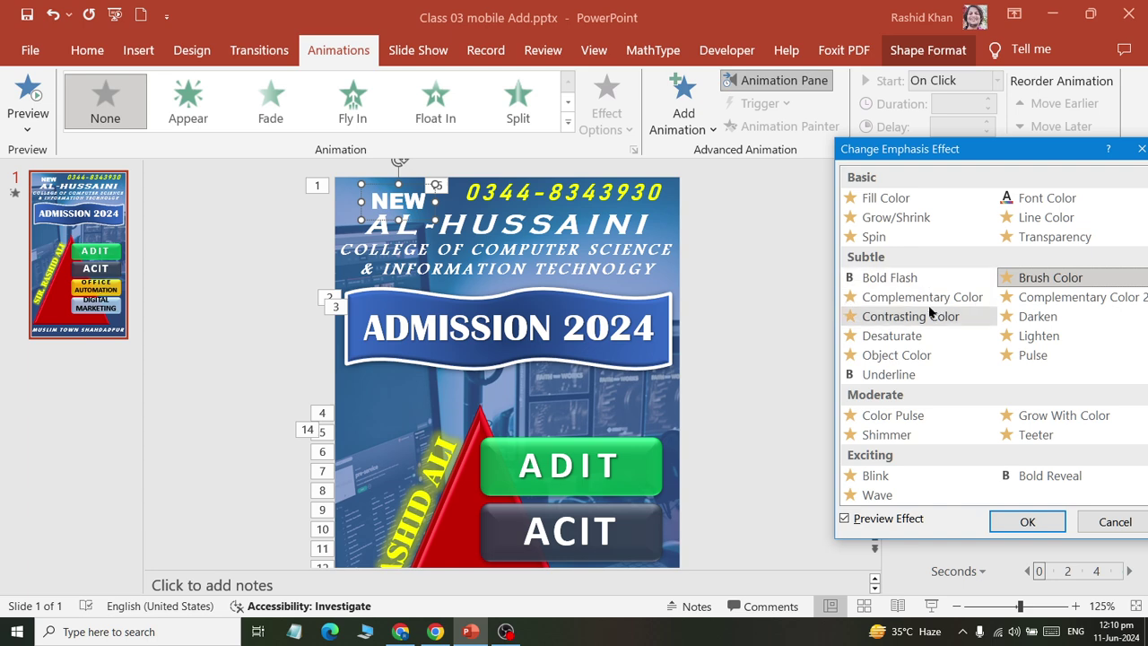
- Preview Spin, Grow/Shrink, color, Transparency and Complementary effects, then confirm Desaturate
{"action": "left_click", "coordinate": [877, 237]}
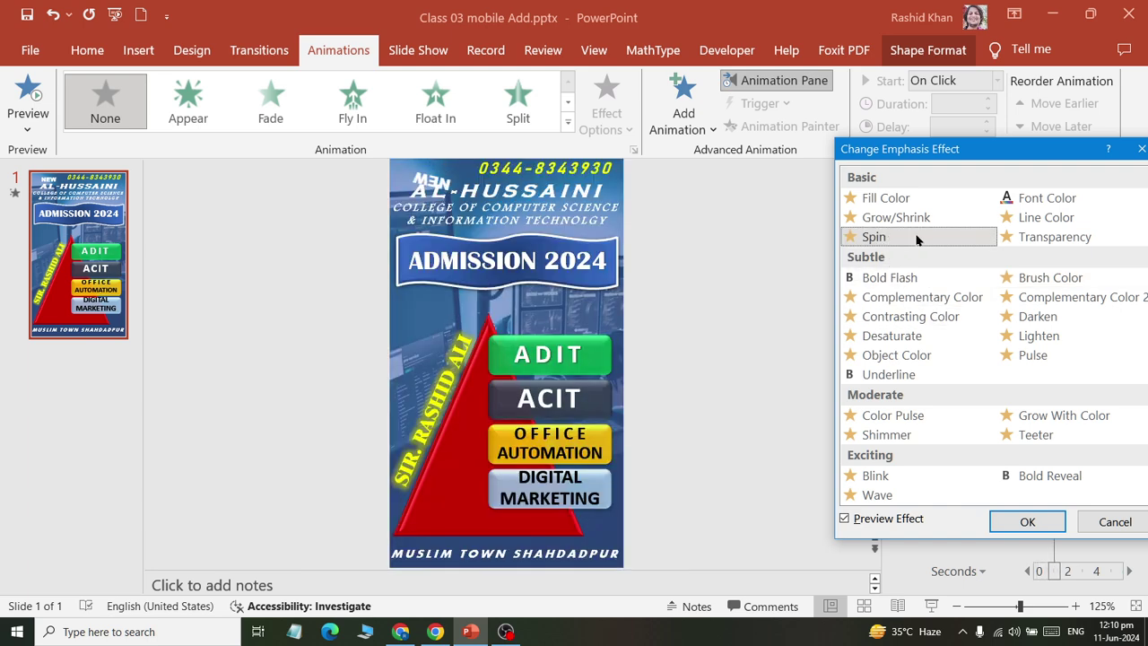
{"action": "left_click", "coordinate": [893, 218]}
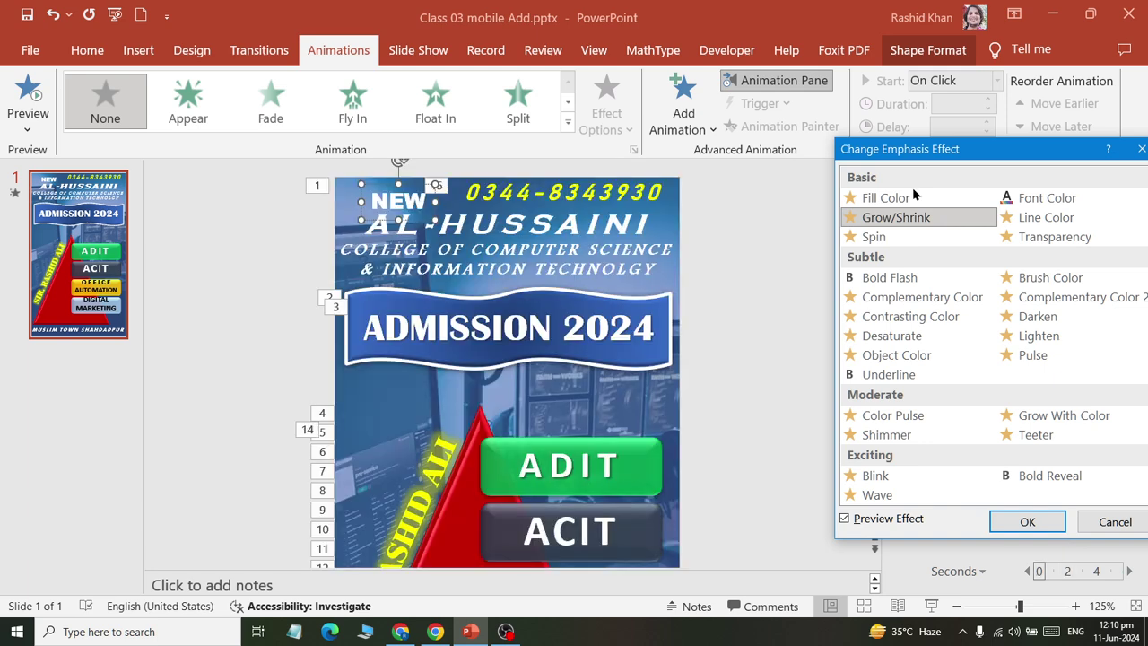
{"action": "left_click", "coordinate": [884, 197]}
{"action": "left_click", "coordinate": [1048, 201]}
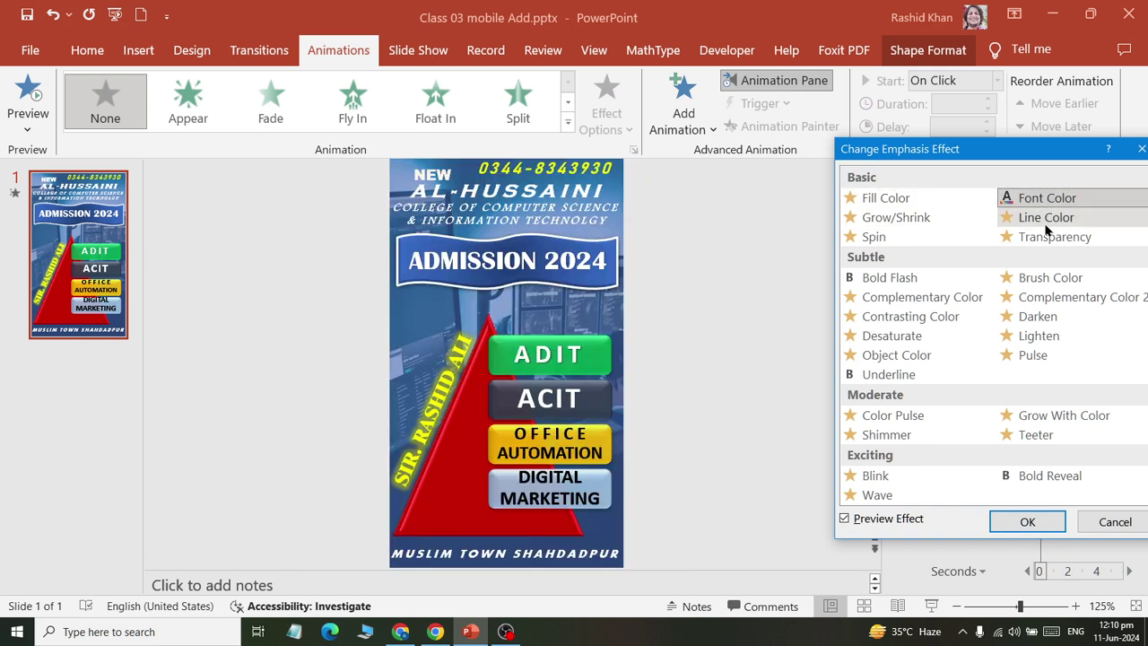
{"action": "left_click", "coordinate": [1046, 221]}
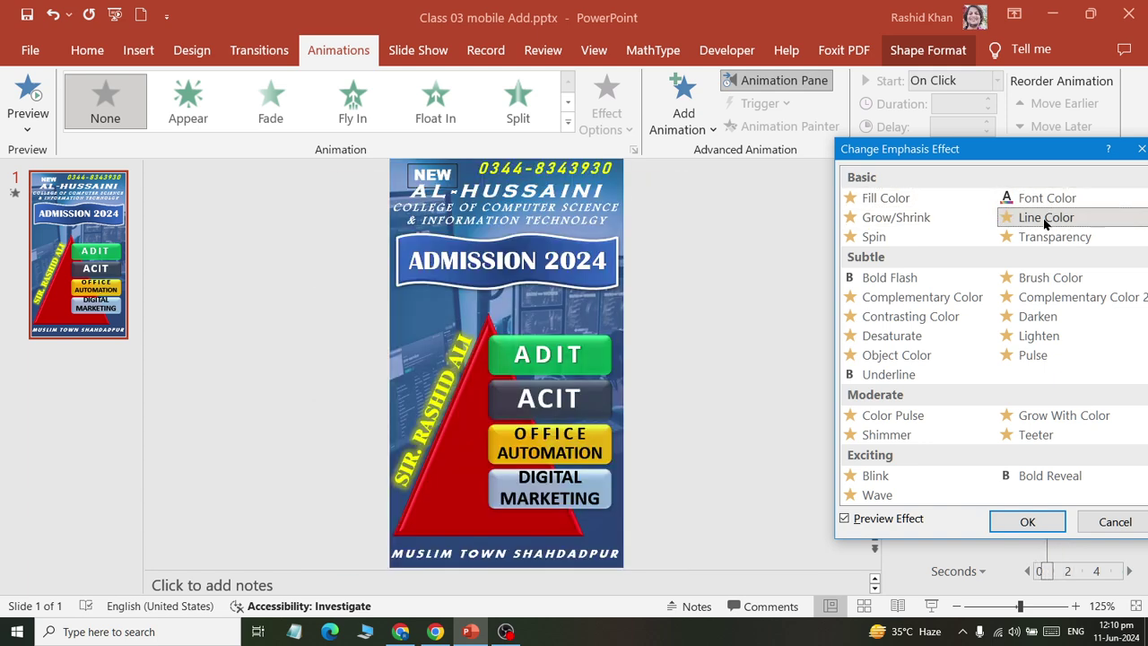
{"action": "left_click", "coordinate": [1049, 237]}
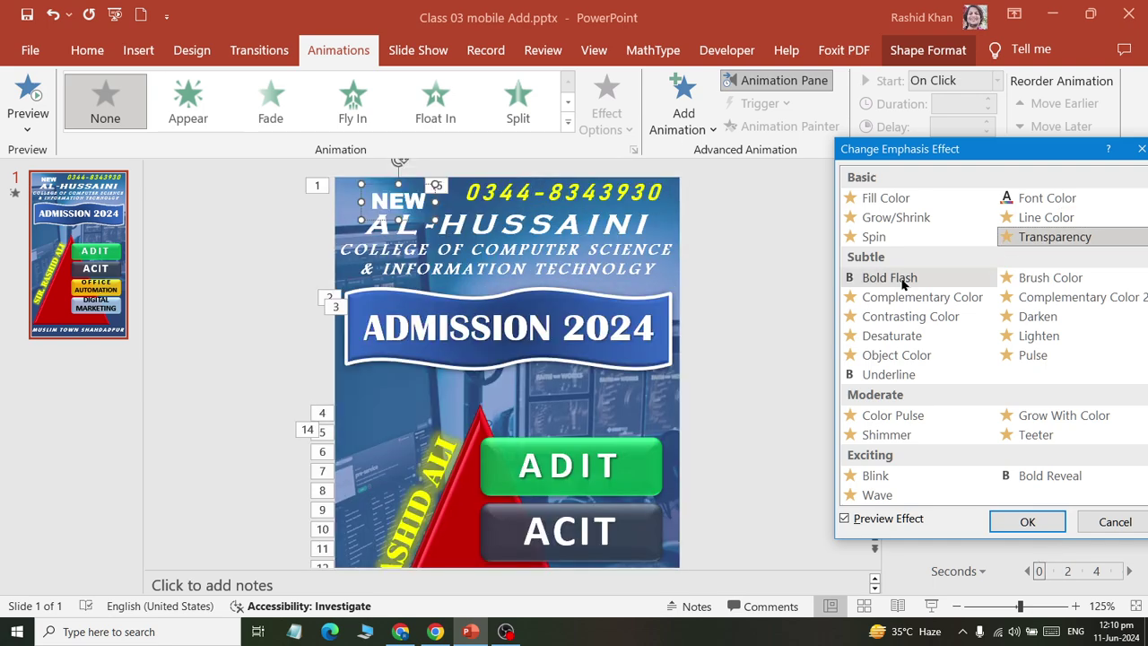
{"action": "left_click", "coordinate": [905, 297]}
{"action": "left_click", "coordinate": [897, 336]}
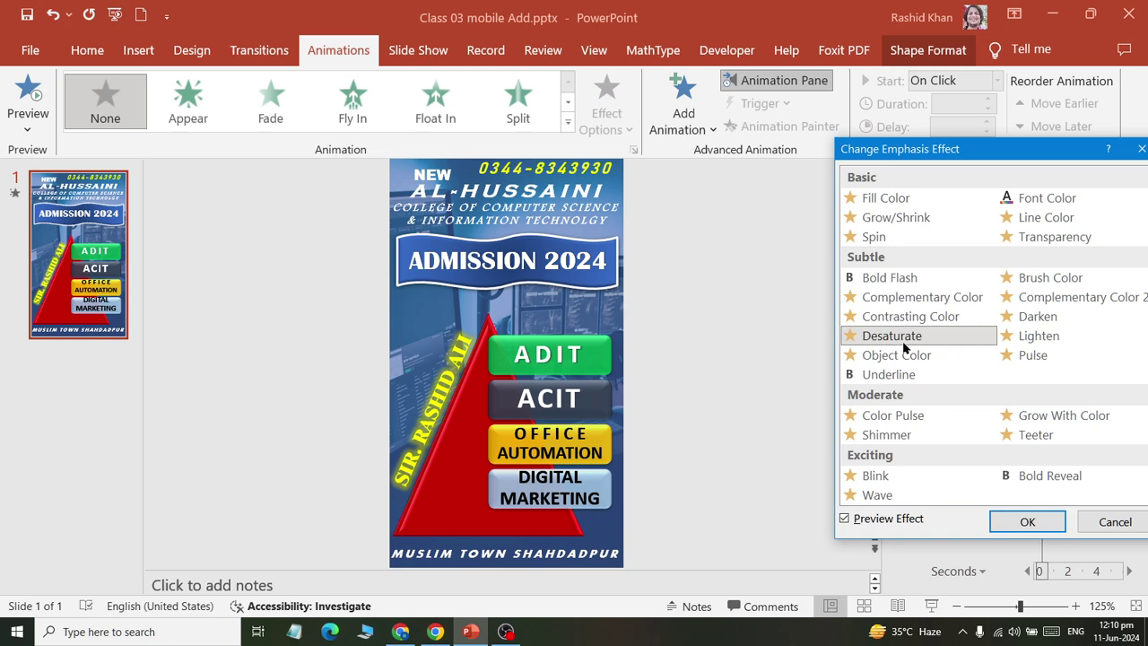
{"action": "left_click", "coordinate": [1026, 522]}
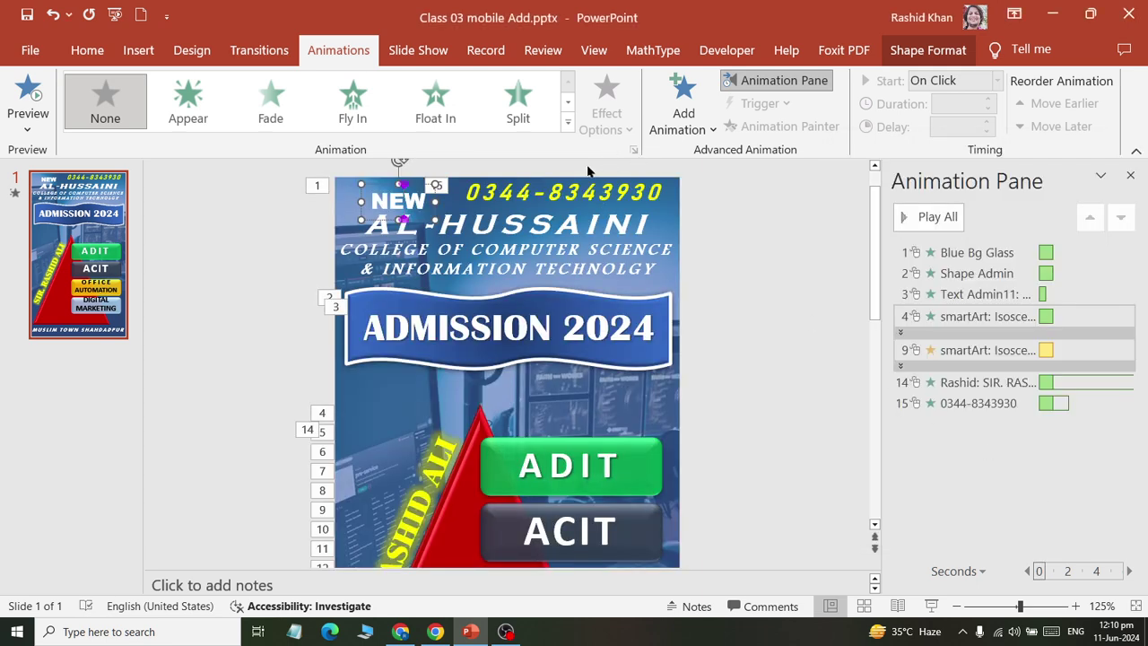
- Give the NEW label a Zoom entrance after previewing Expand
{"action": "left_click", "coordinate": [566, 133]}
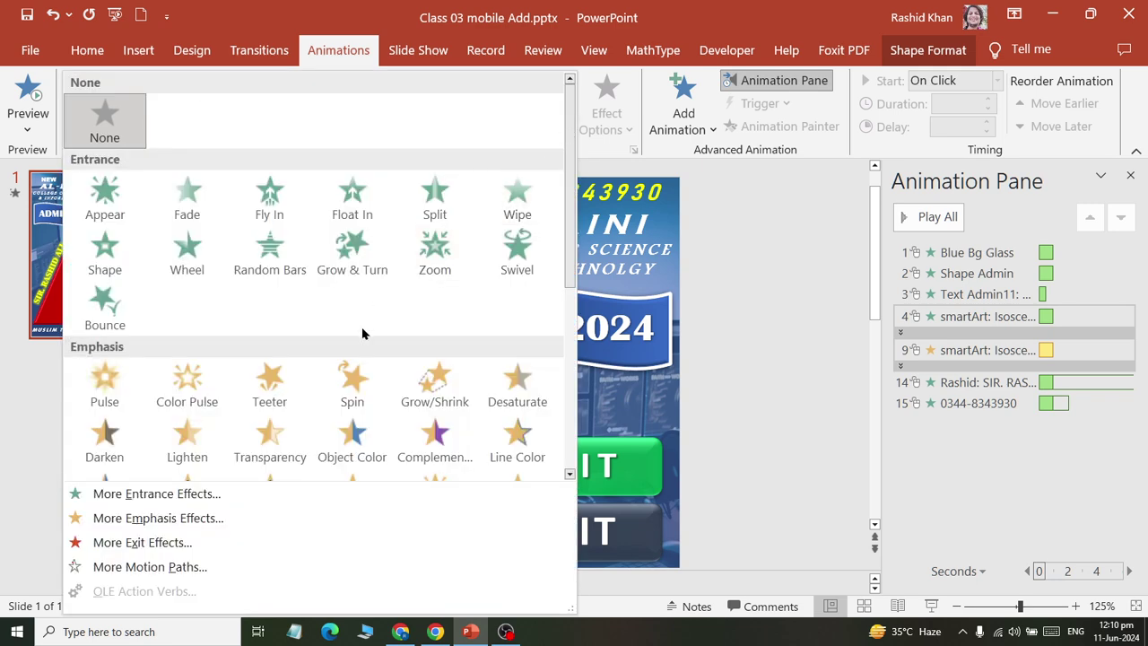
{"action": "left_click", "coordinate": [220, 498]}
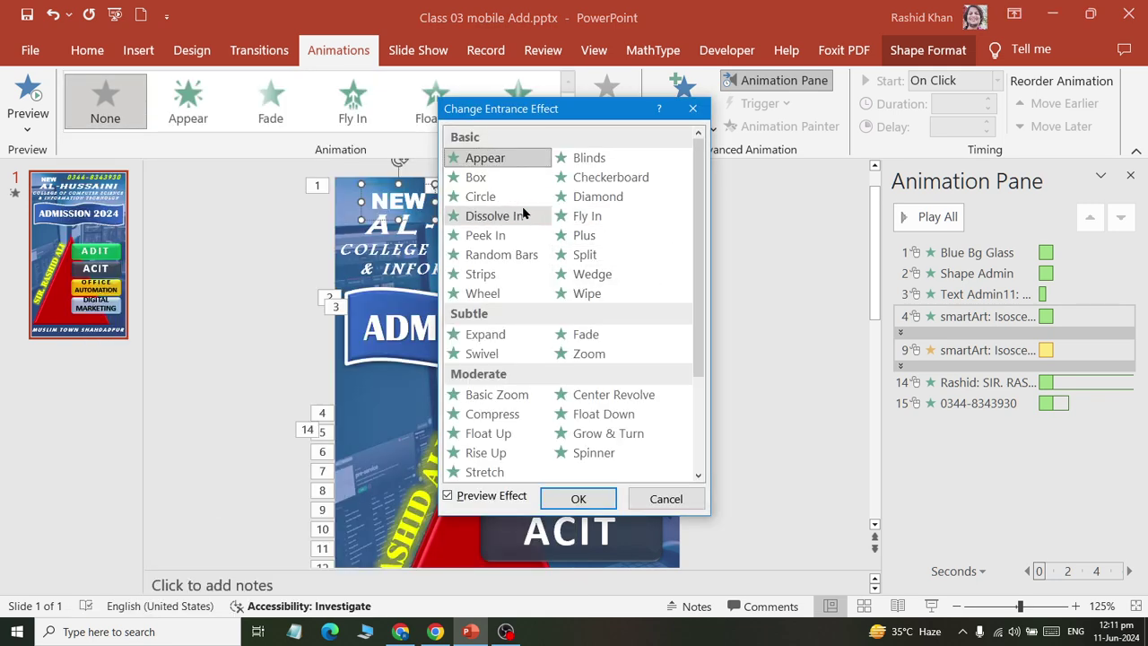
{"action": "left_click_drag", "start_coordinate": [595, 108], "coordinate": [989, 82]}
{"action": "left_click", "coordinate": [879, 309]}
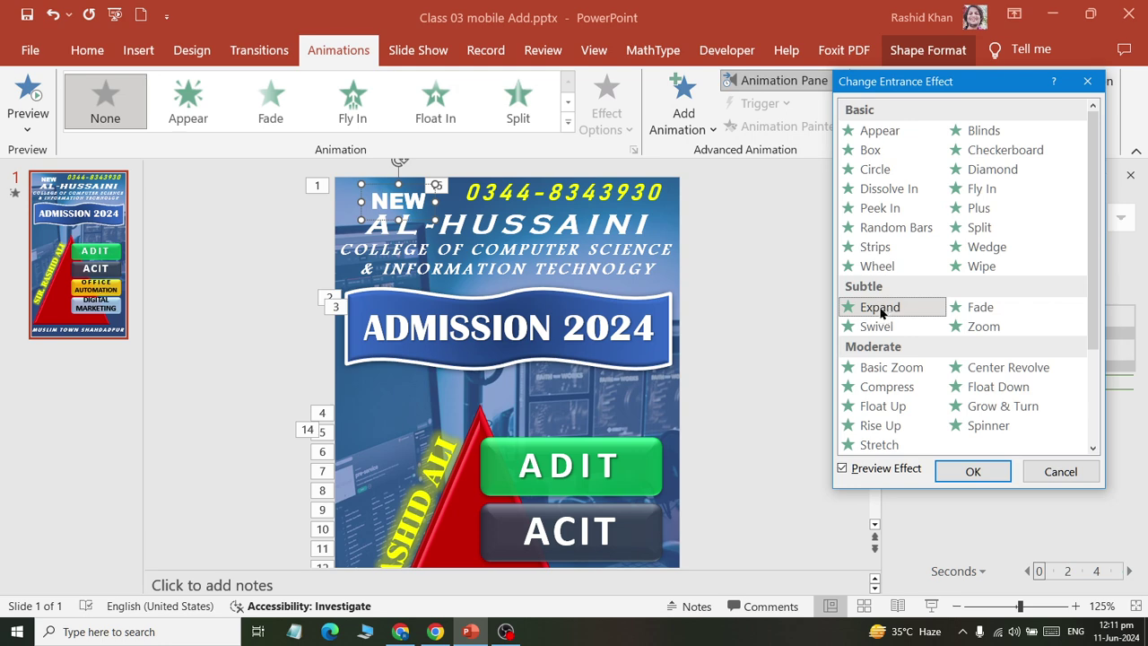
{"action": "left_click", "coordinate": [956, 327]}
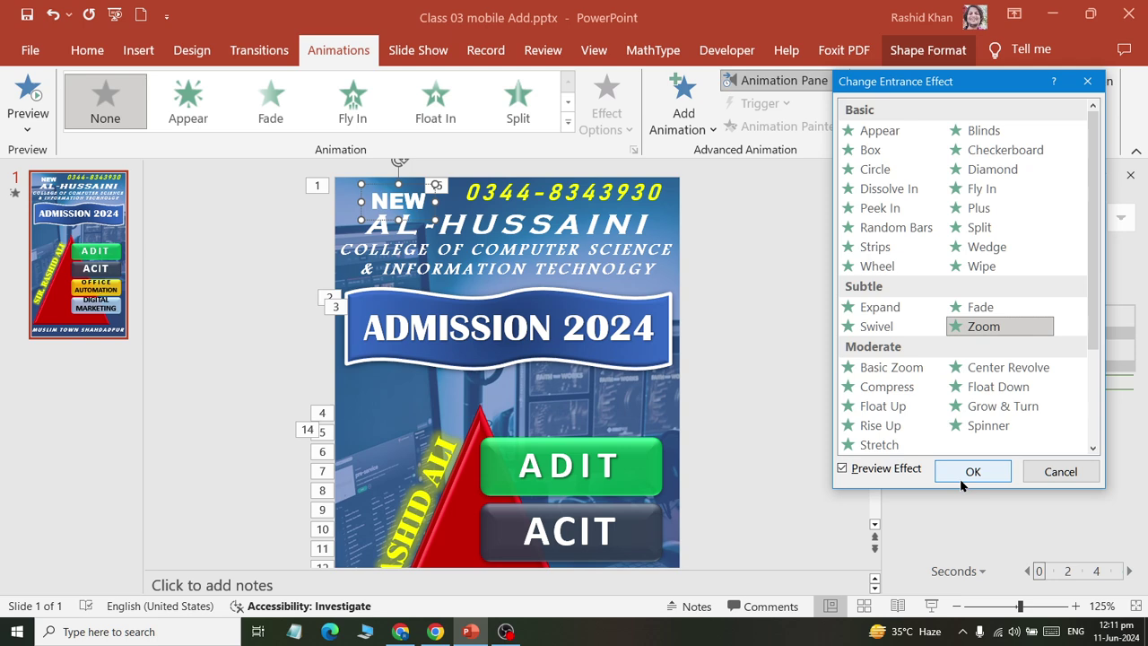
{"action": "left_click", "coordinate": [960, 476]}
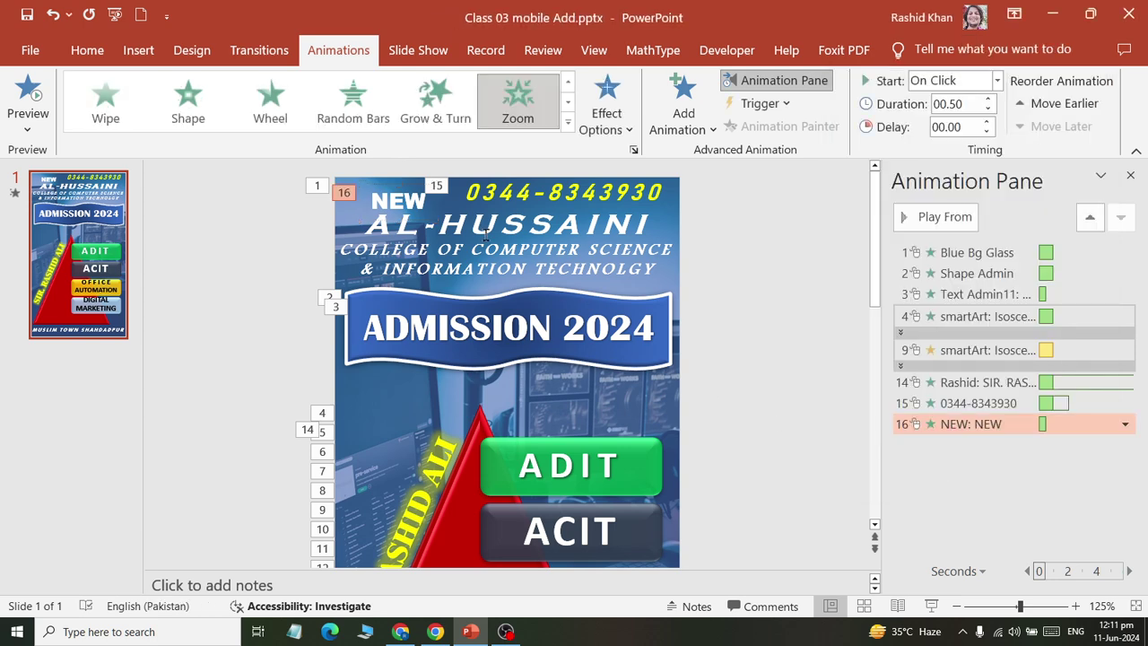
{"action": "left_click", "coordinate": [481, 231]}
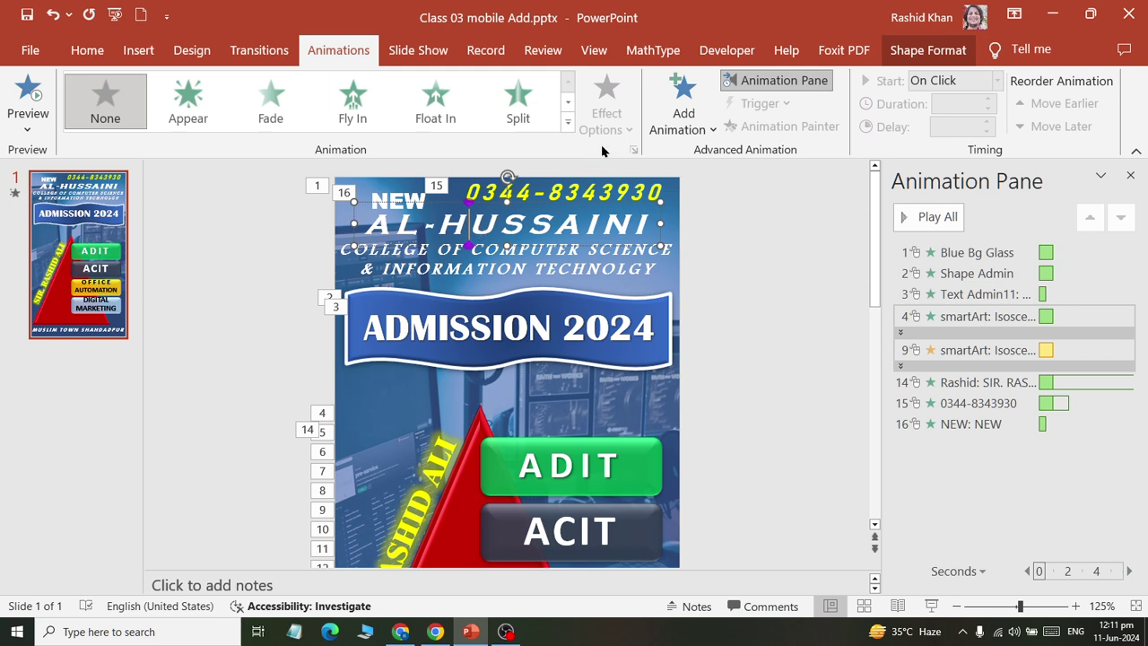
- Give AL-HUSSAINI a Zoom entrance and make the college line fly in from the left
{"action": "left_click", "coordinate": [567, 122]}
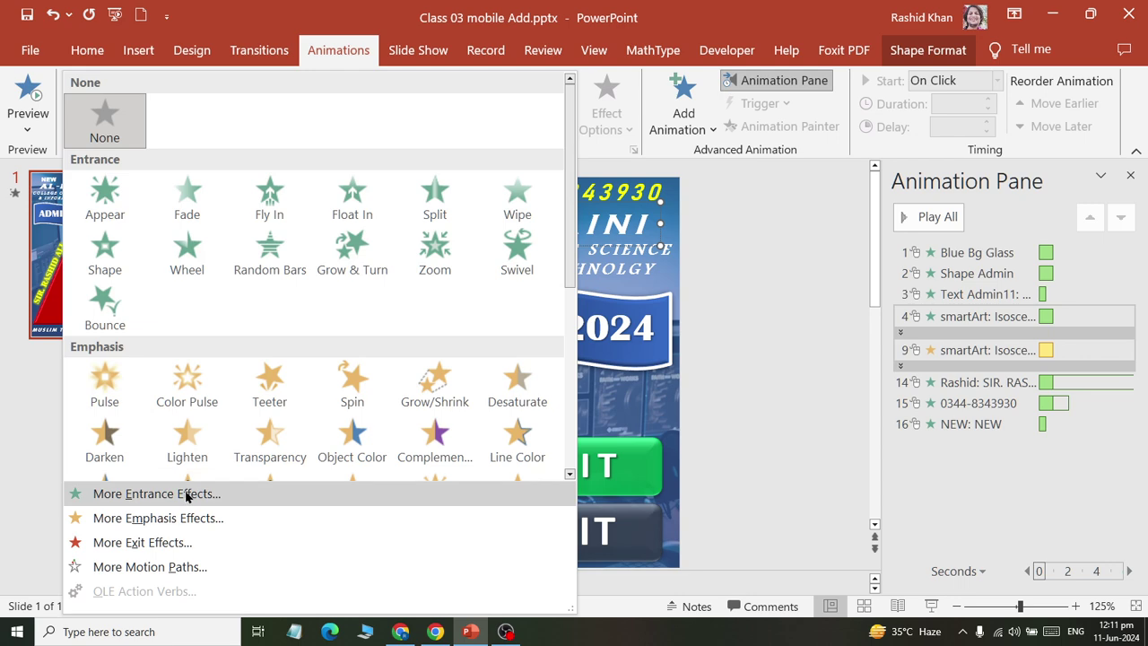
{"action": "left_click", "coordinate": [517, 195]}
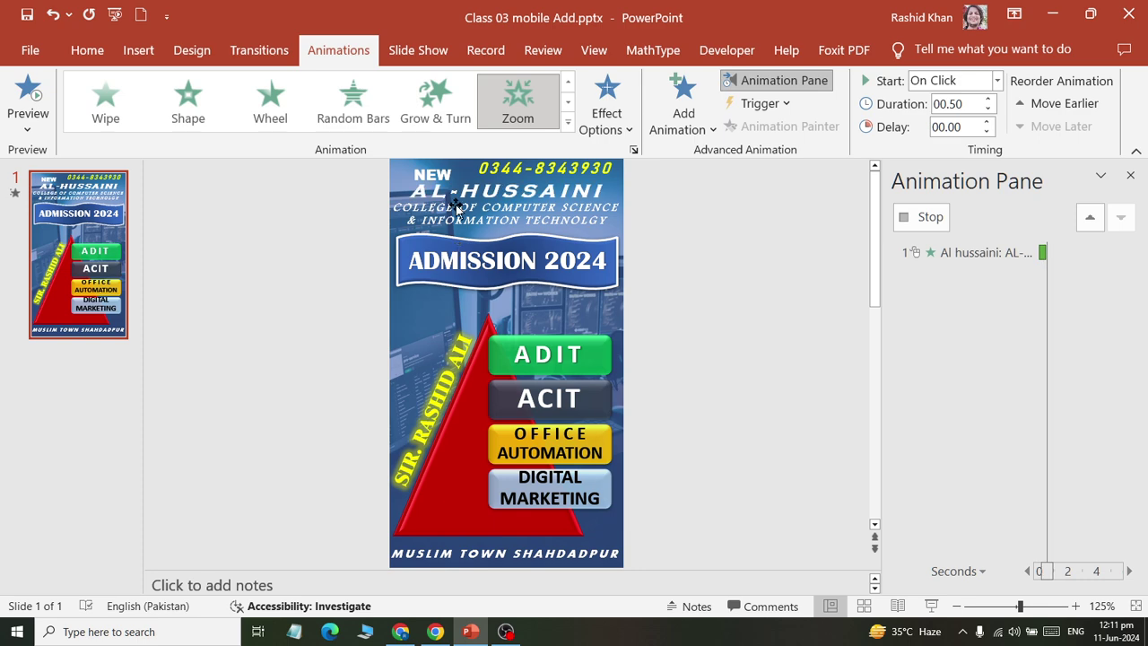
{"action": "left_click", "coordinate": [476, 249]}
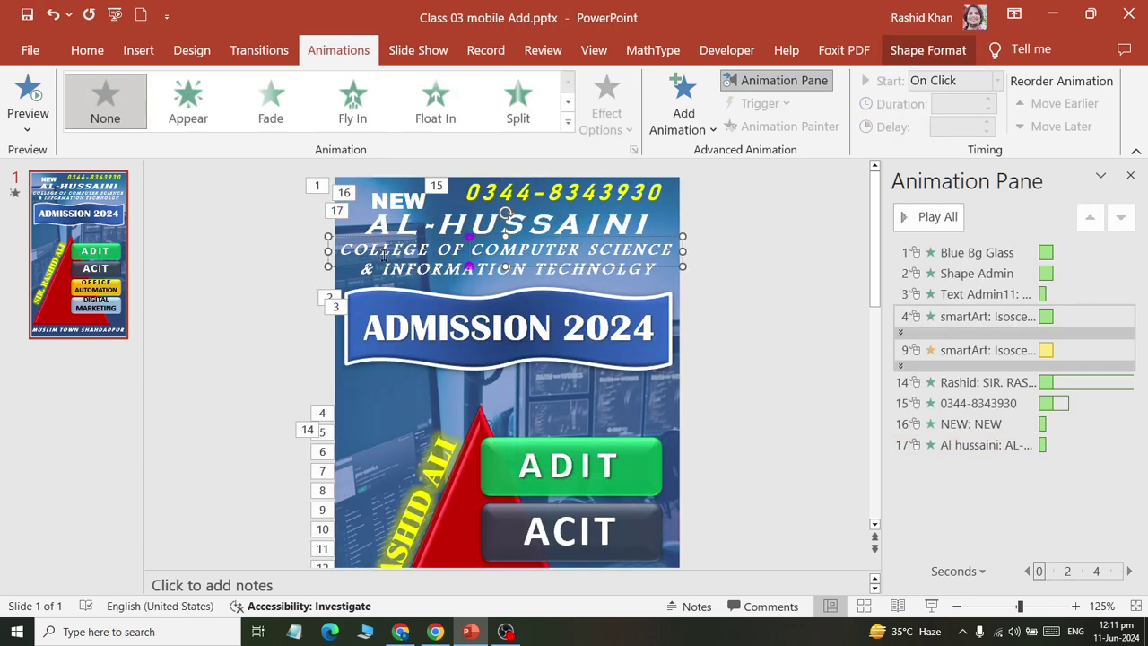
{"action": "left_click", "coordinate": [381, 112]}
{"action": "left_click", "coordinate": [606, 103]}
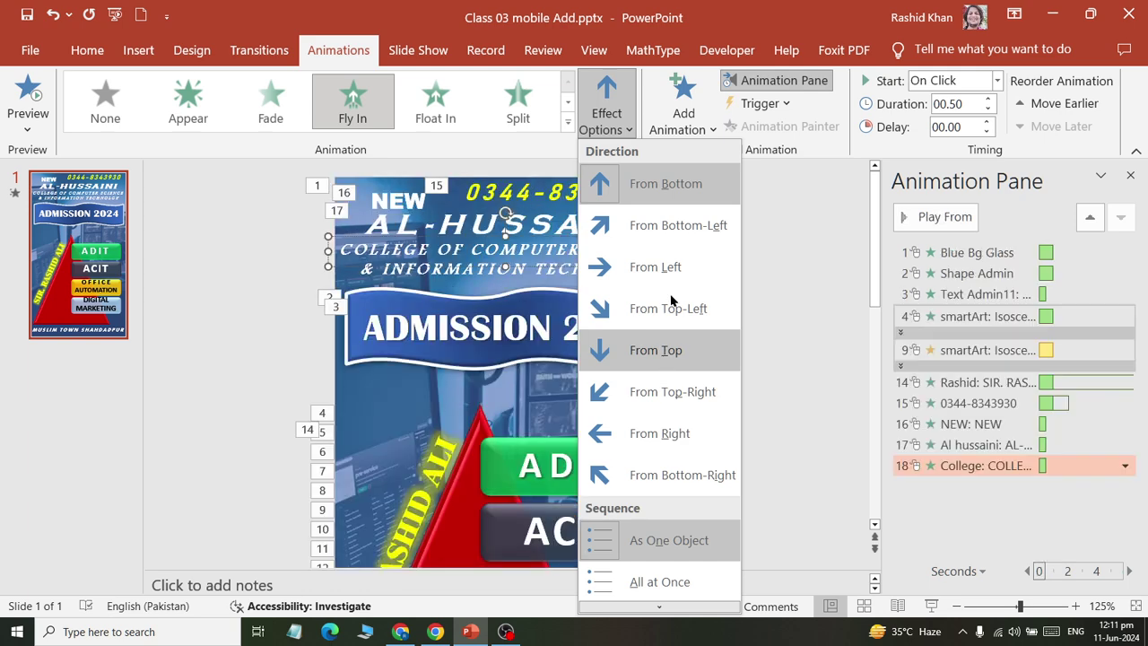
{"action": "left_click", "coordinate": [655, 267]}
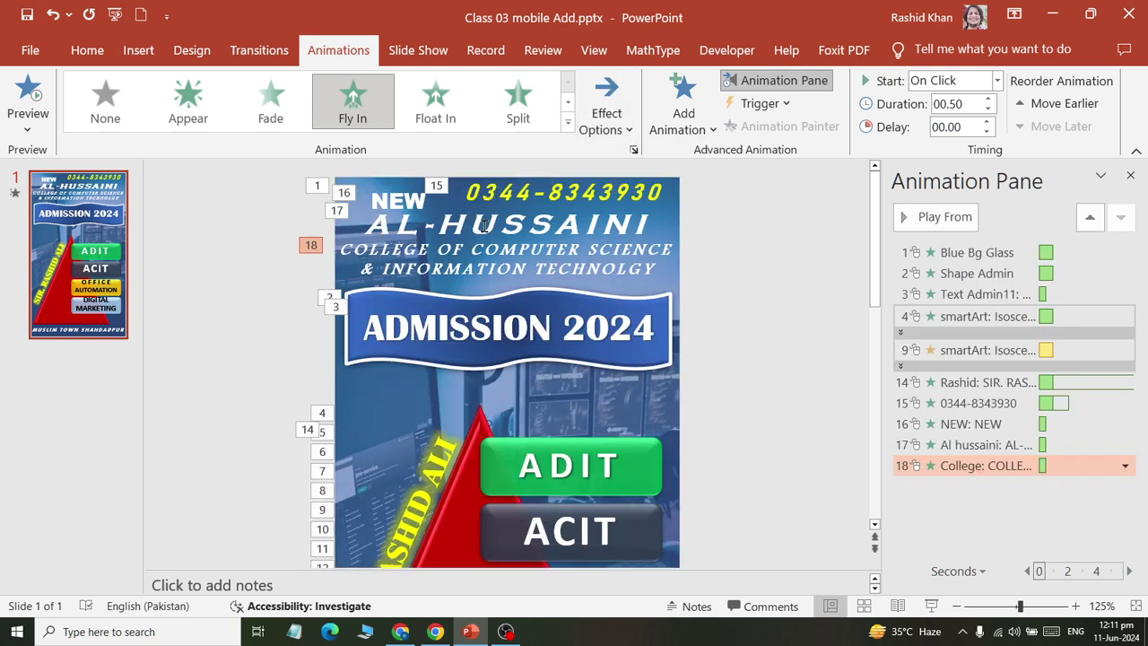
- Make the information technology line fly in from the right
{"action": "left_click", "coordinate": [479, 271]}
{"action": "left_click", "coordinate": [352, 98]}
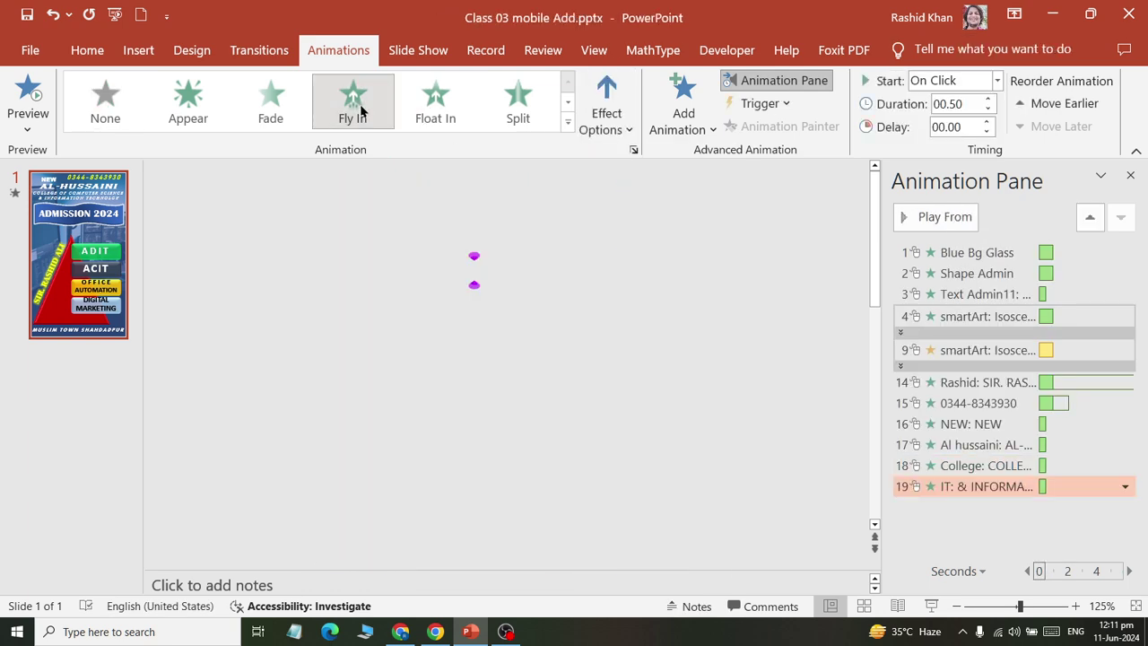
{"action": "left_click", "coordinate": [607, 112]}
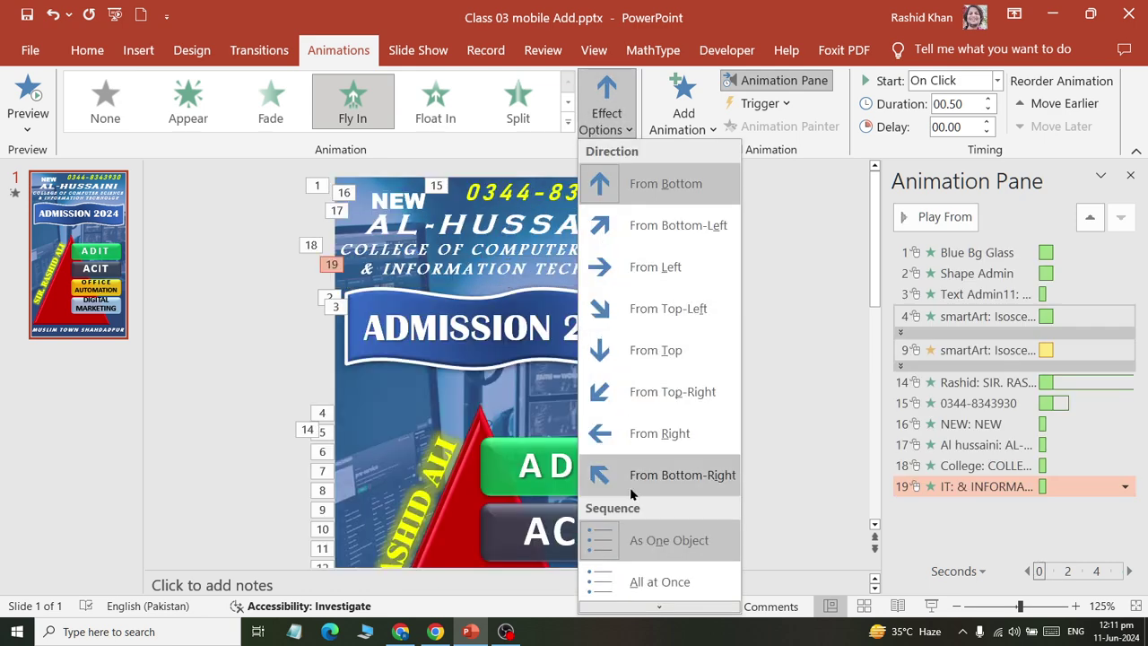
{"action": "left_click", "coordinate": [675, 432]}
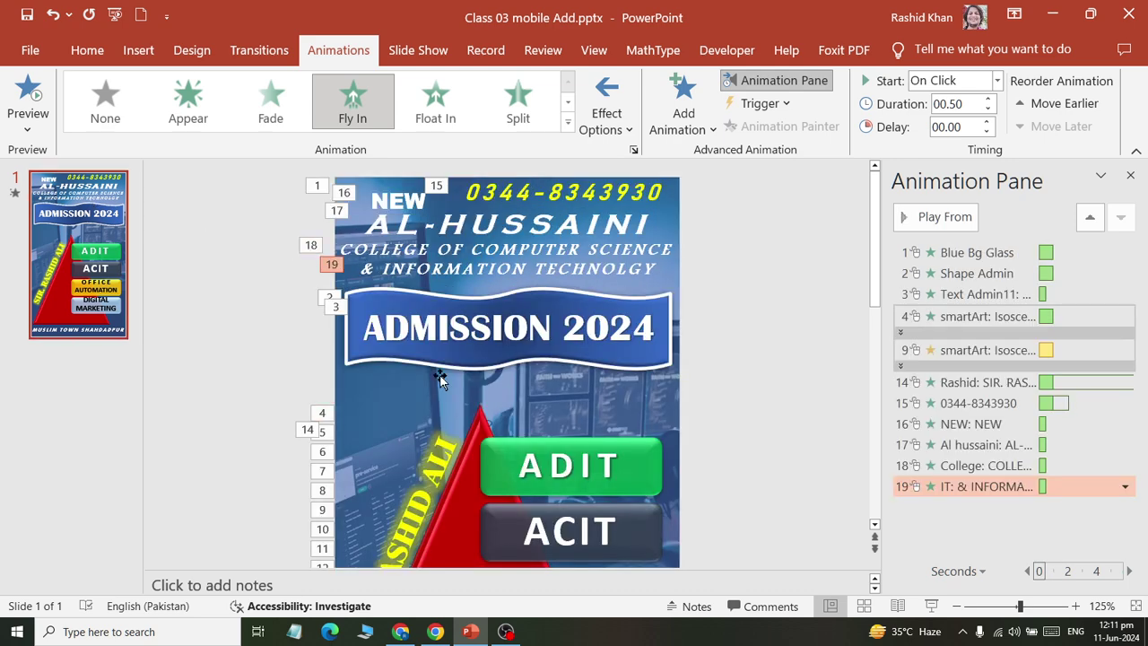
{"action": "scroll", "coordinate": [439, 379], "scroll_direction": "down", "scroll_amount": 1}
{"action": "scroll", "coordinate": [439, 381], "scroll_direction": "down", "scroll_amount": 1}
{"action": "scroll", "coordinate": [441, 385], "scroll_direction": "down", "scroll_amount": 1}
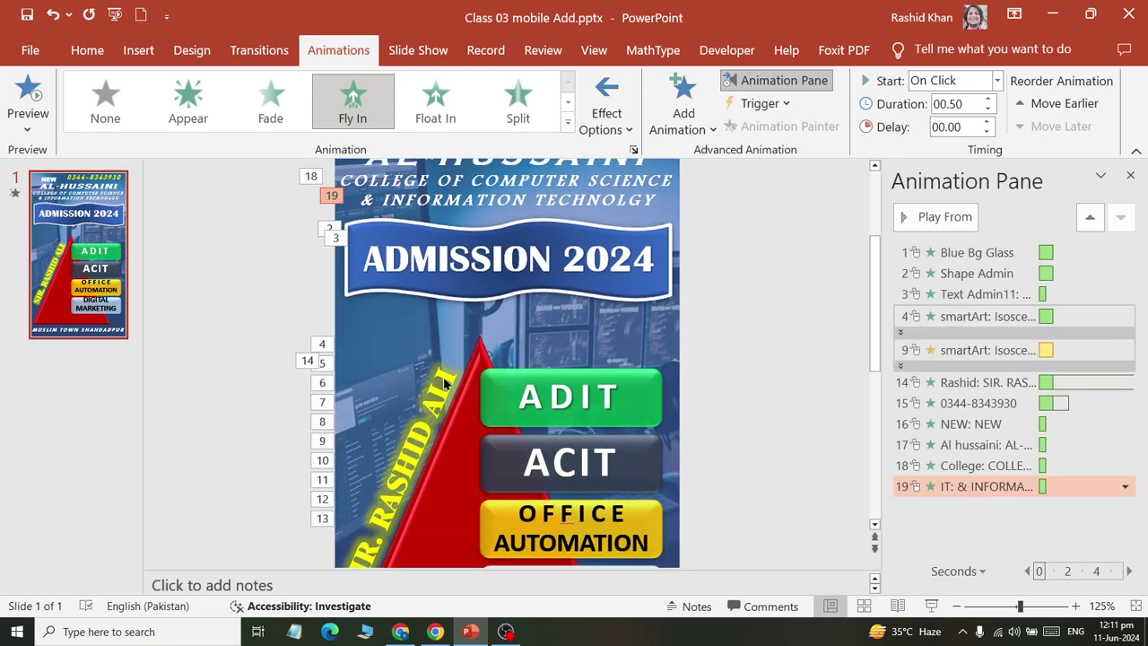
{"action": "scroll", "coordinate": [443, 389], "scroll_direction": "down", "scroll_amount": 1}
{"action": "scroll", "coordinate": [445, 394], "scroll_direction": "down", "scroll_amount": 1}
{"action": "scroll", "coordinate": [444, 398], "scroll_direction": "down", "scroll_amount": 2}
{"action": "scroll", "coordinate": [446, 399], "scroll_direction": "down", "scroll_amount": 1}
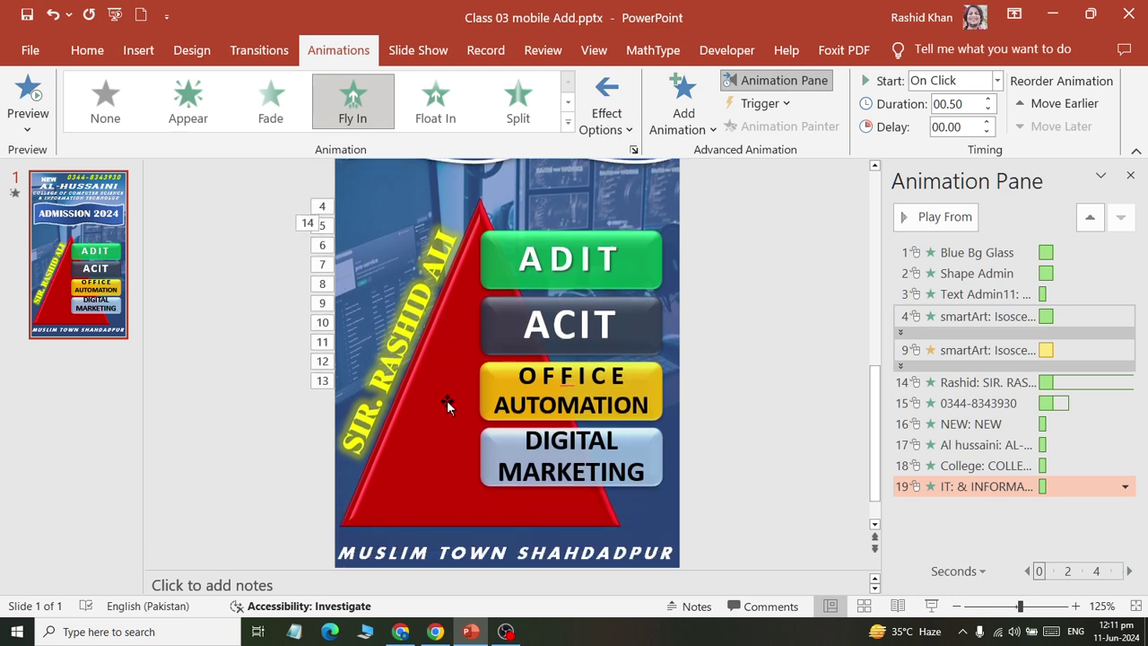
{"action": "scroll", "coordinate": [453, 430], "scroll_direction": "down", "scroll_amount": 1}
{"action": "left_click", "coordinate": [468, 533]}
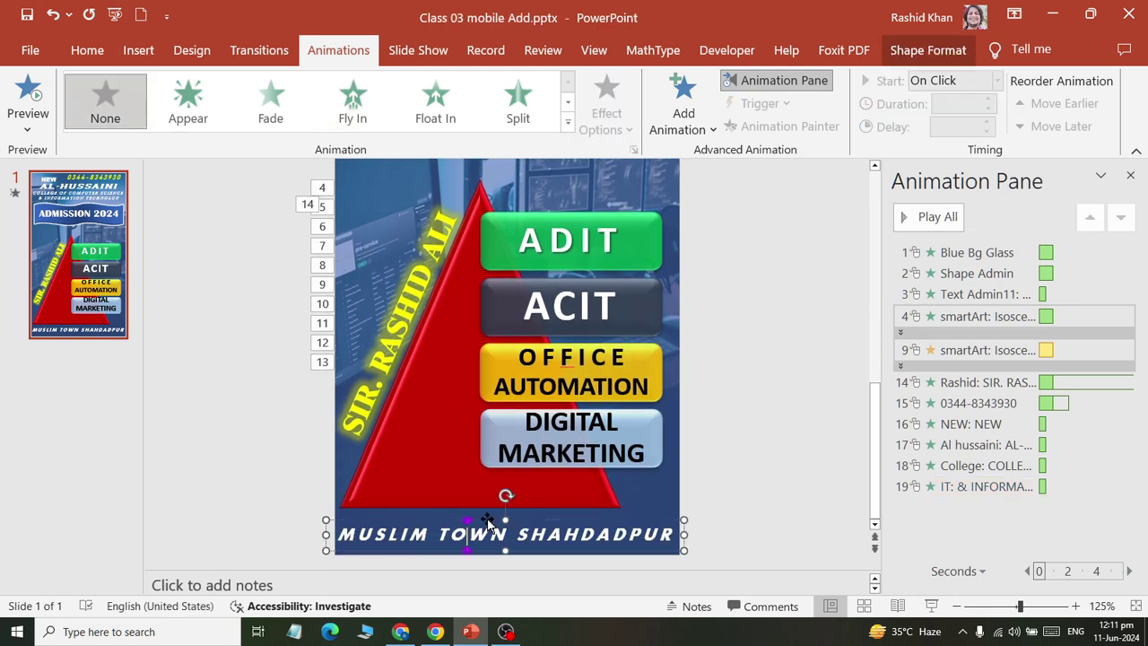
- Browse the full entrance effects list, then close it without applying anything
{"action": "left_click", "coordinate": [568, 122]}
{"action": "left_click", "coordinate": [282, 491]}
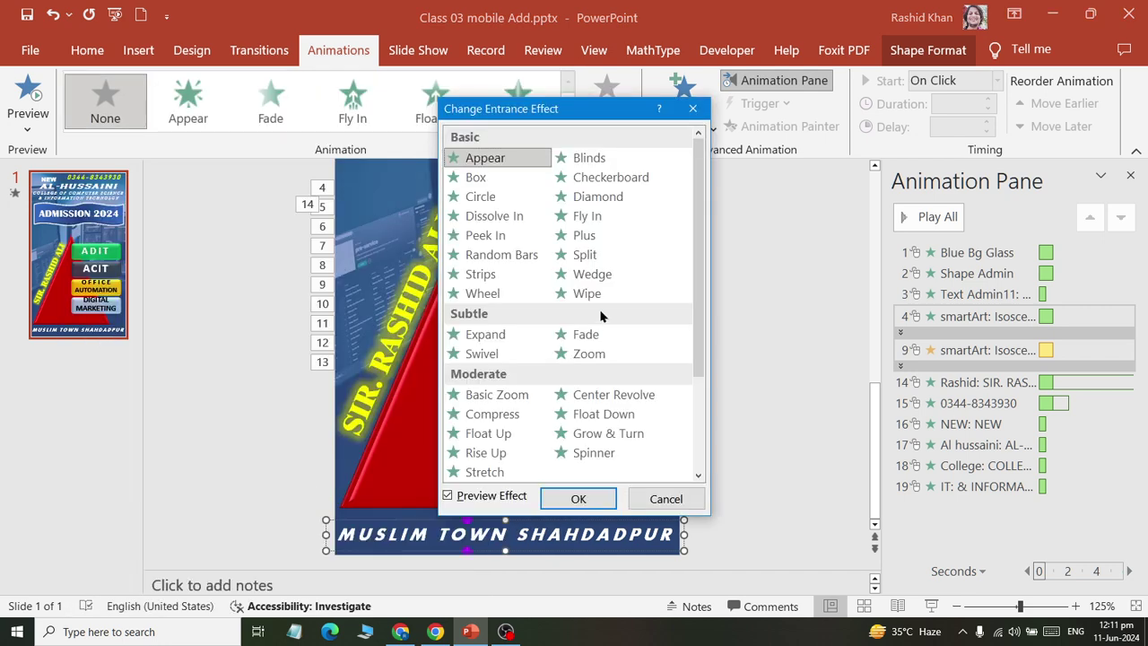
{"action": "scroll", "coordinate": [601, 315], "scroll_direction": "down", "scroll_amount": 3}
{"action": "scroll", "coordinate": [584, 295], "scroll_direction": "up", "scroll_amount": 3}
{"action": "left_click", "coordinate": [666, 499]}
{"action": "scroll", "coordinate": [545, 285], "scroll_direction": "up", "scroll_amount": 1}
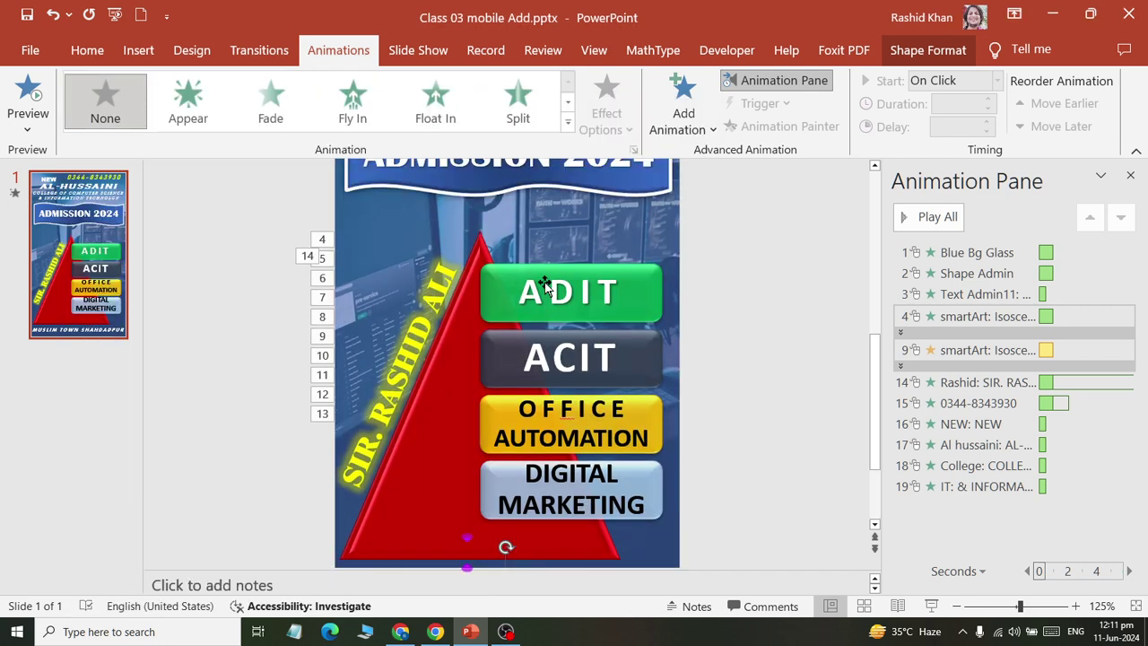
{"action": "scroll", "coordinate": [545, 282], "scroll_direction": "up", "scroll_amount": 1}
{"action": "scroll", "coordinate": [545, 282], "scroll_direction": "up", "scroll_amount": 1}
{"action": "scroll", "coordinate": [529, 287], "scroll_direction": "up", "scroll_amount": 1}
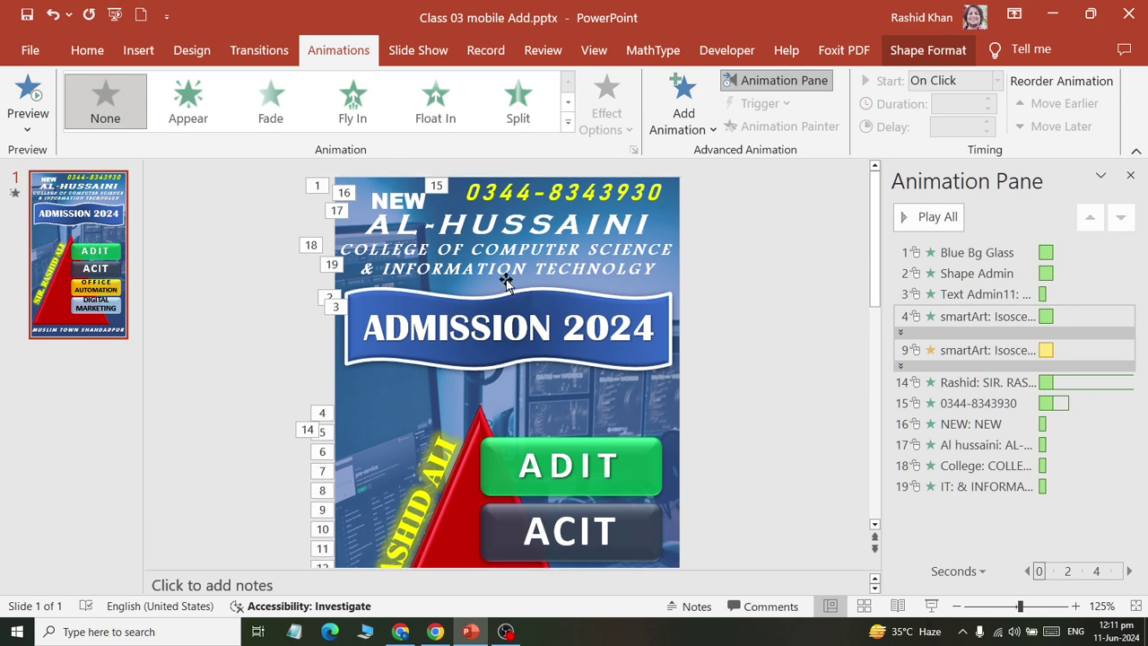
- Add a Pulse emphasis to the AL-HUSSAINI heading after briefly trying Blink
{"action": "left_click", "coordinate": [433, 233]}
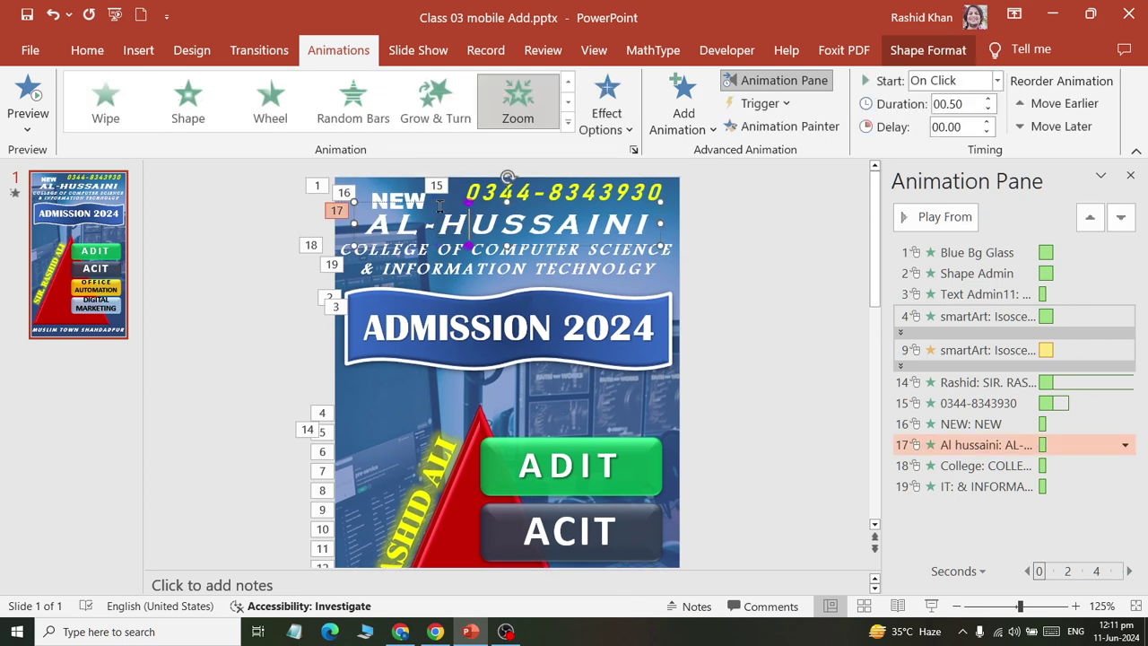
{"action": "left_click", "coordinate": [704, 130]}
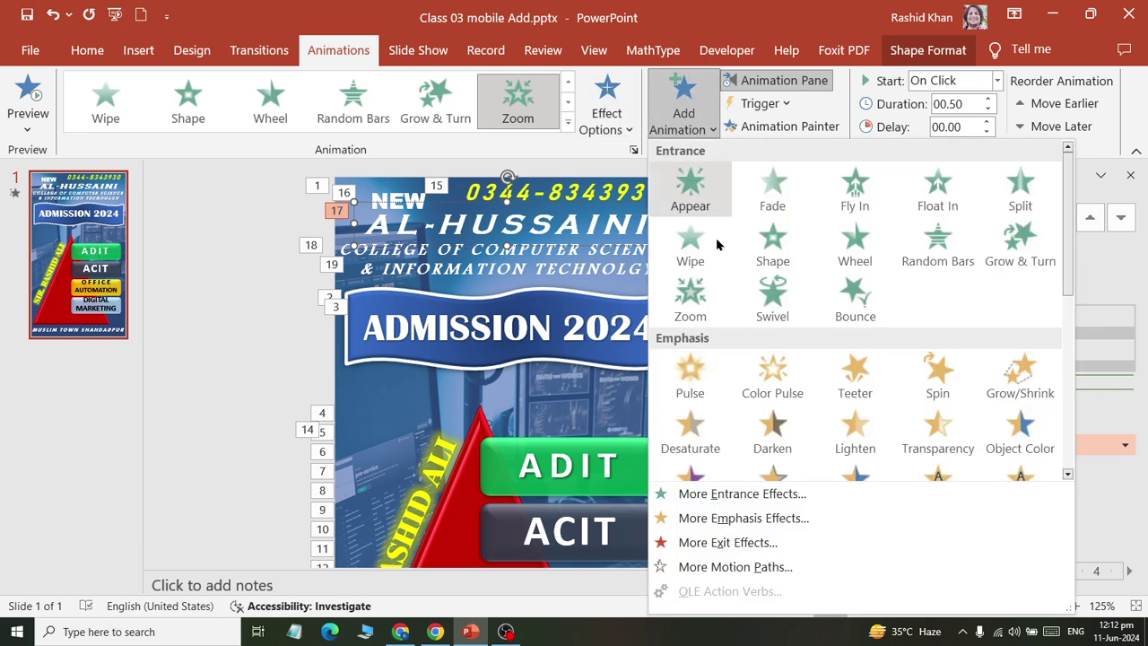
{"action": "left_click", "coordinate": [742, 518]}
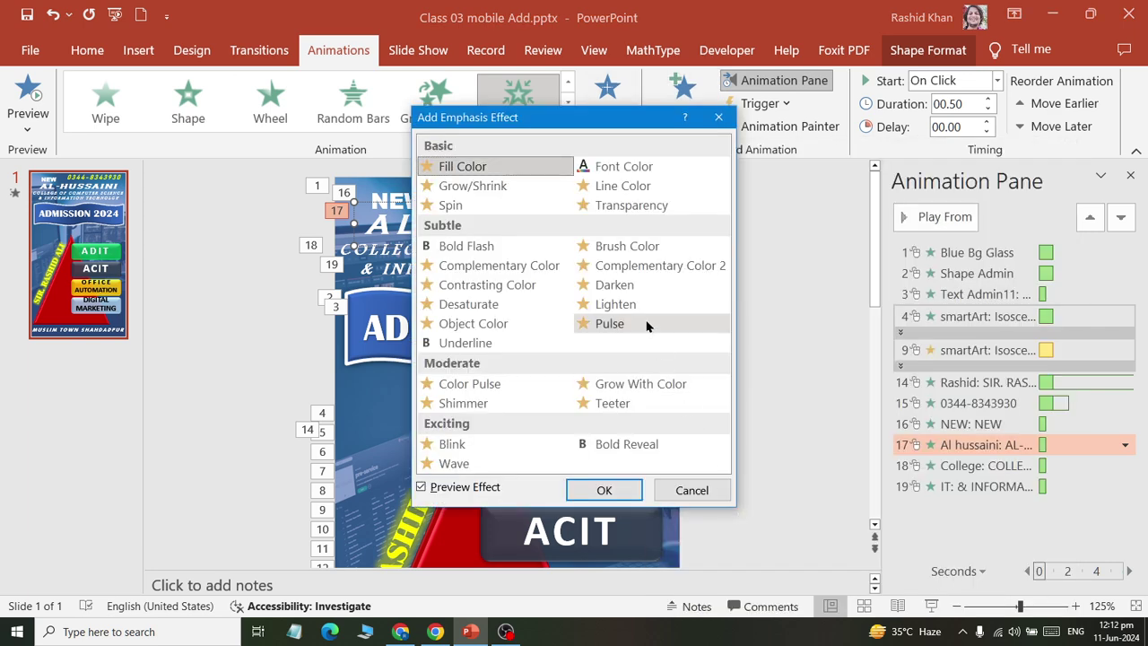
{"action": "left_click_drag", "start_coordinate": [630, 121], "coordinate": [1080, 69]}
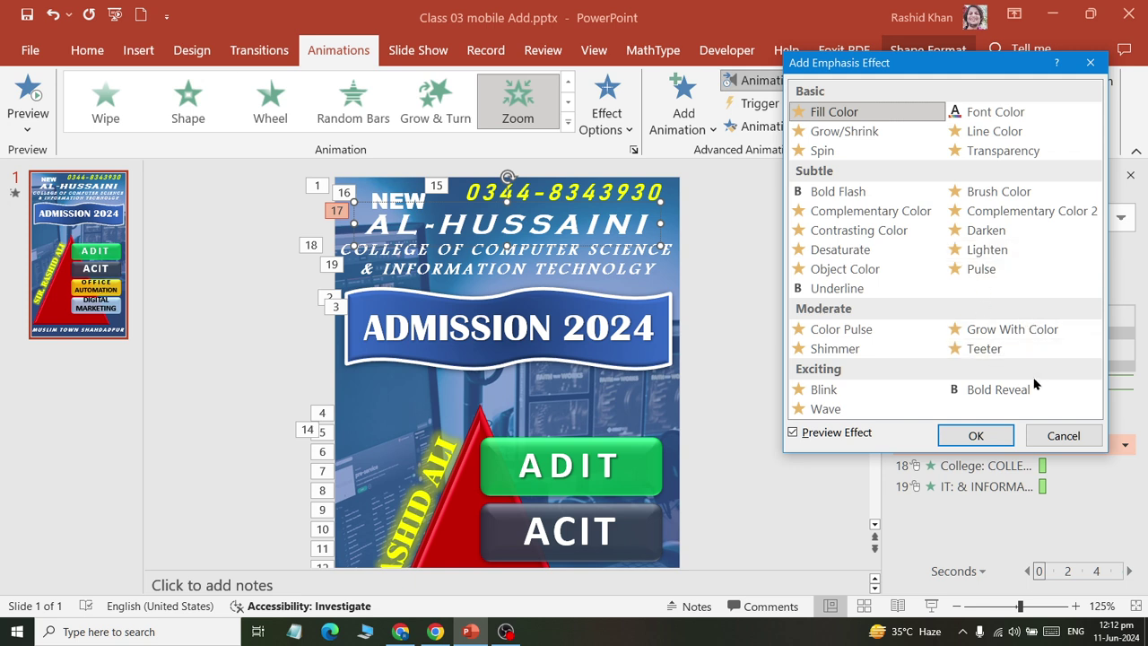
{"action": "left_click", "coordinate": [837, 391]}
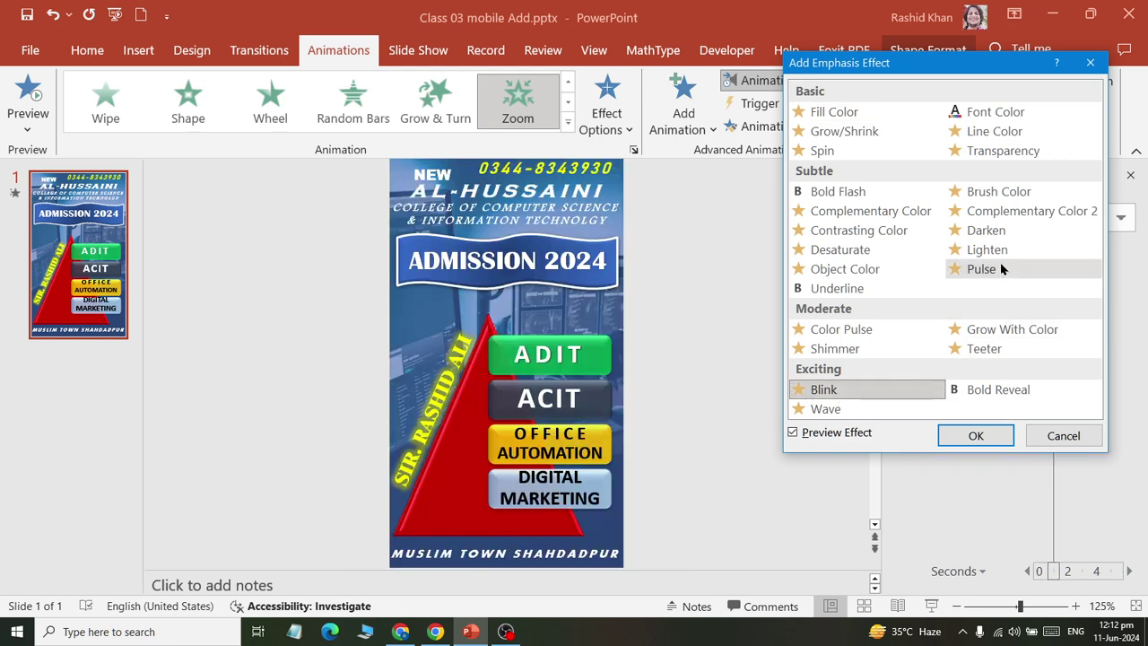
{"action": "left_click", "coordinate": [997, 267]}
{"action": "left_click", "coordinate": [977, 432]}
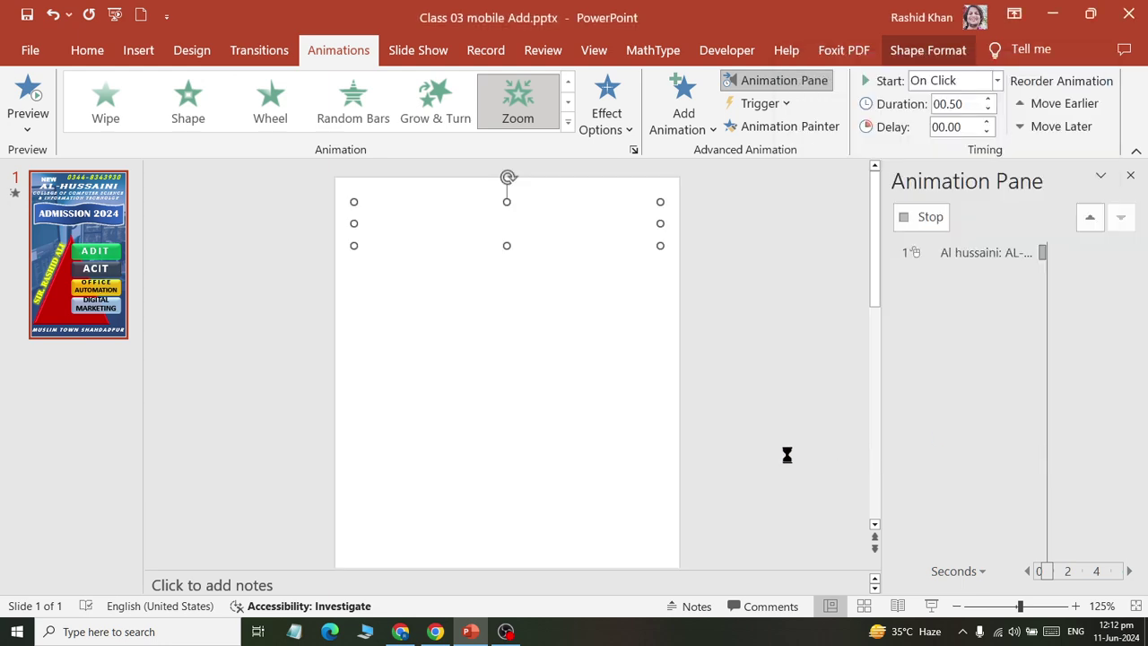
{"action": "left_click", "coordinate": [717, 366]}
{"action": "scroll", "coordinate": [408, 360], "scroll_direction": "down", "scroll_amount": 5}
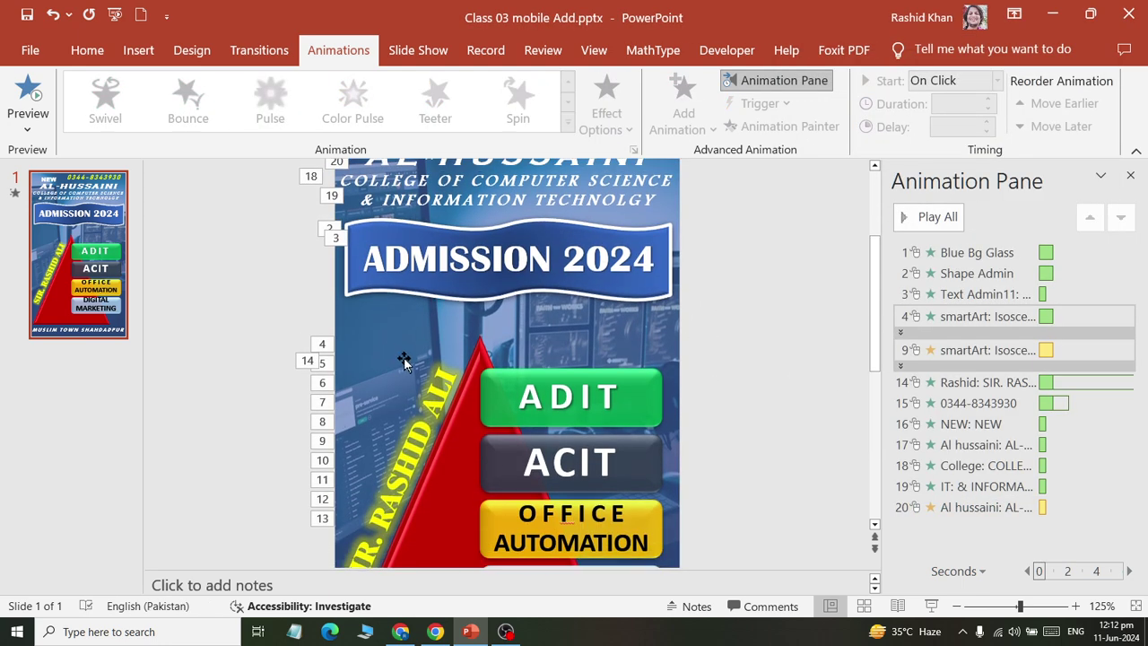
- Preview the slide's animations so far after selecting elements near the address text
{"action": "left_click", "coordinate": [408, 535]}
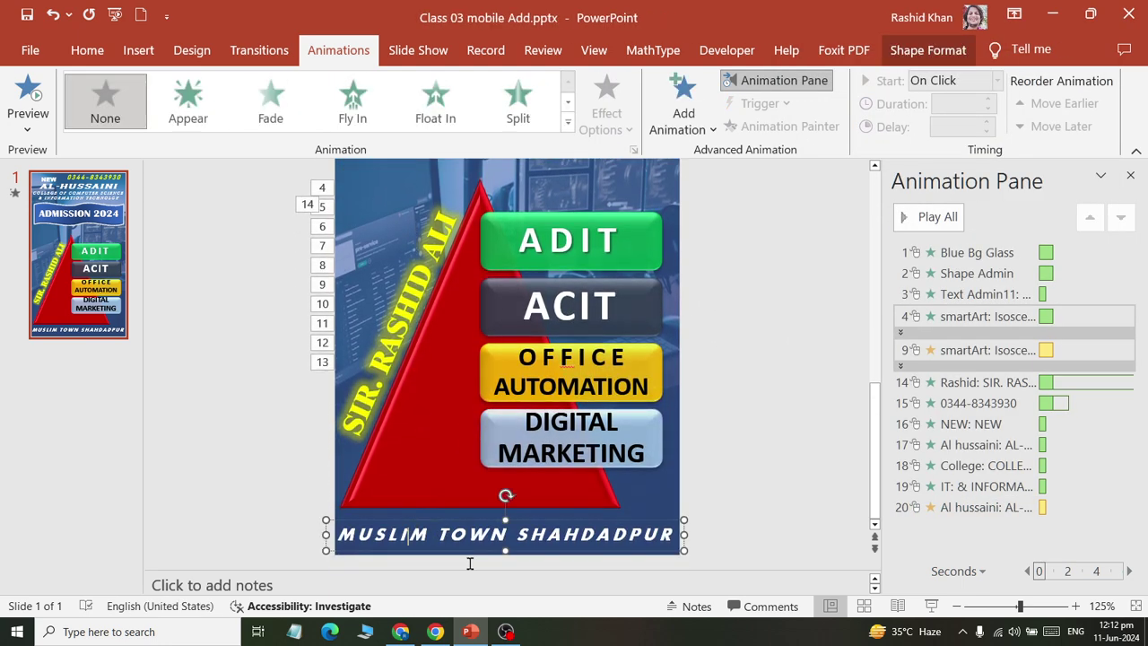
{"action": "left_click", "coordinate": [539, 524]}
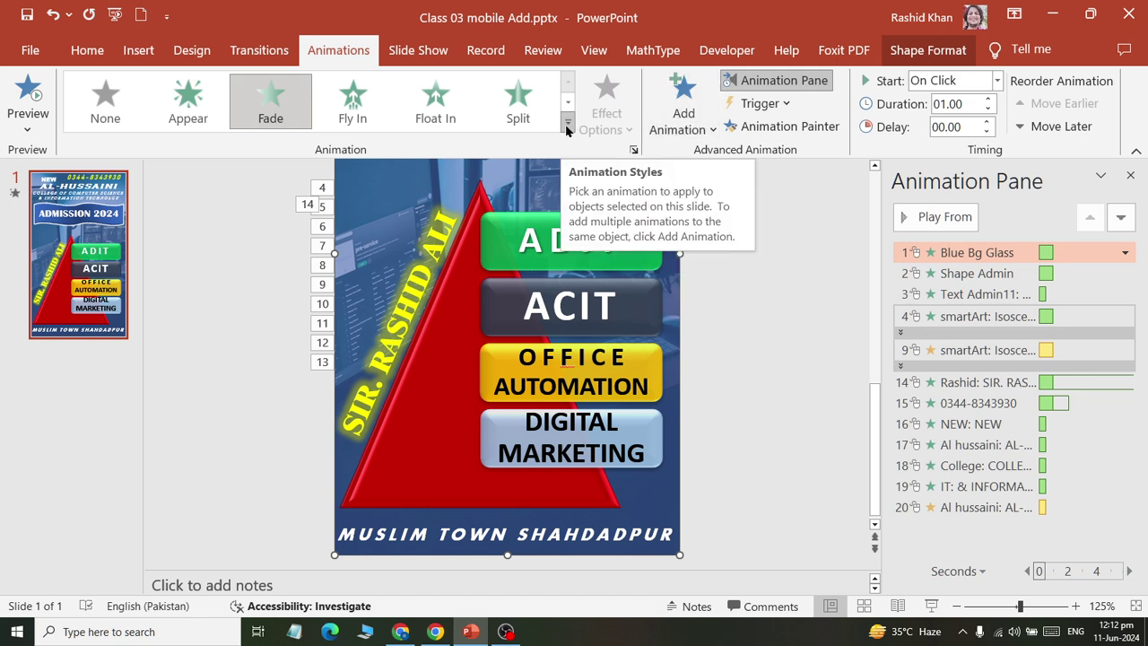
{"action": "left_click", "coordinate": [16, 93]}
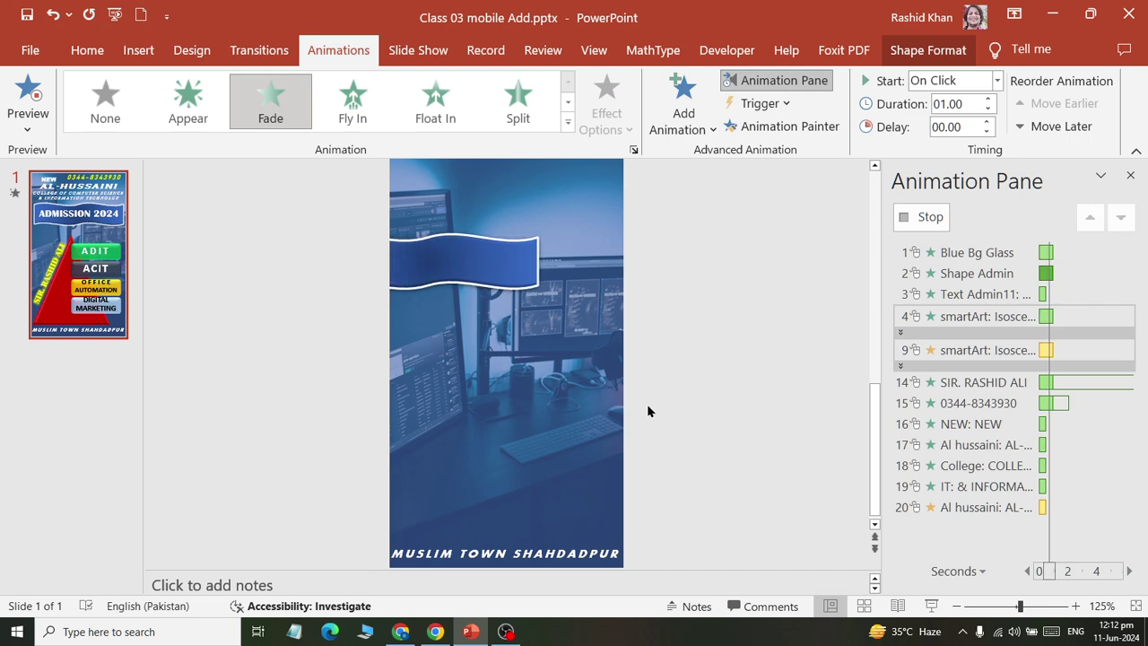
- Try Wheel, Wipe, Plus, Diamond, Blinds, Fade and Zoom entrances on the MUSLIM TOWN SHAHDADPUR text
{"action": "left_click", "coordinate": [575, 535]}
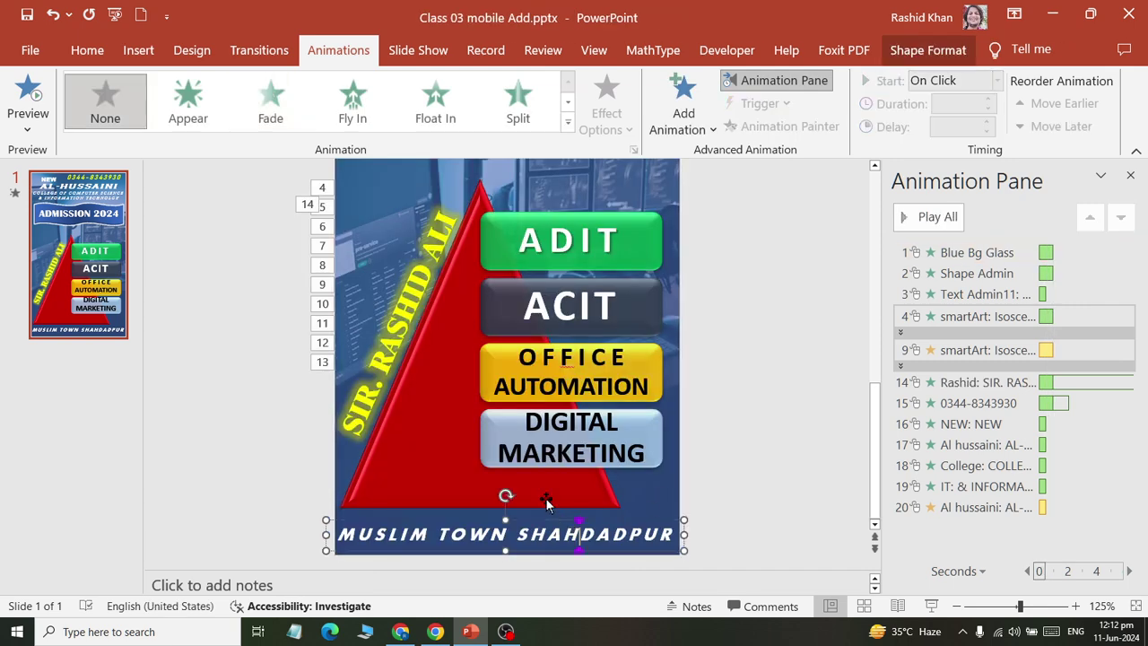
{"action": "left_click", "coordinate": [567, 125]}
{"action": "scroll", "coordinate": [440, 396], "scroll_direction": "down", "scroll_amount": 3}
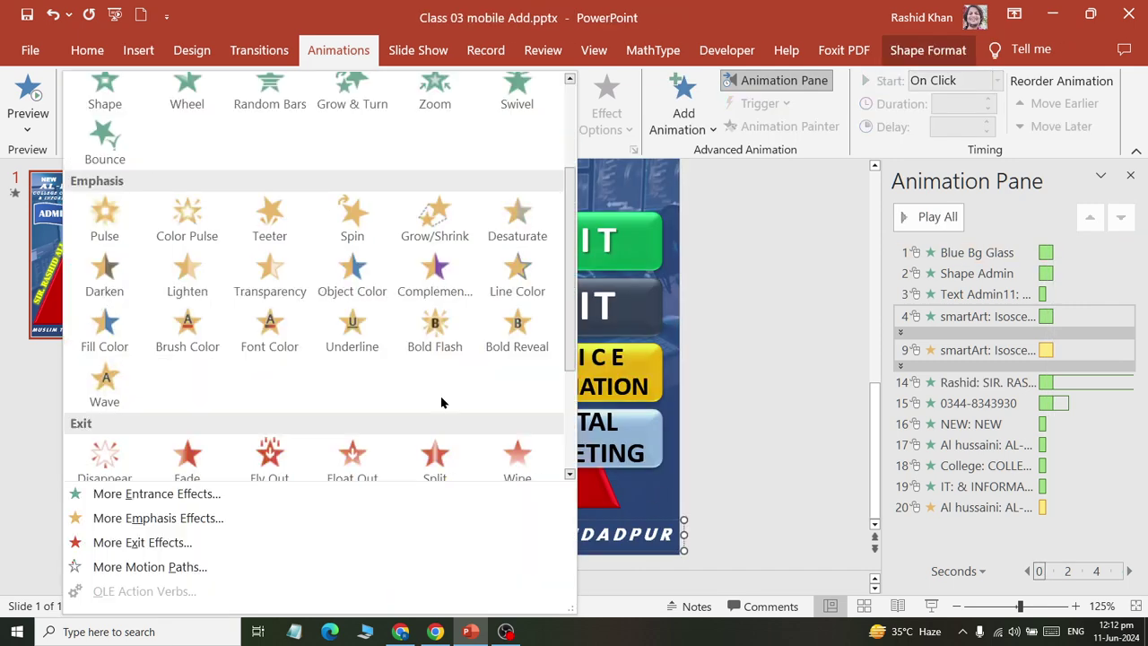
{"action": "scroll", "coordinate": [440, 403], "scroll_direction": "down", "scroll_amount": 3}
{"action": "scroll", "coordinate": [437, 386], "scroll_direction": "up", "scroll_amount": 6}
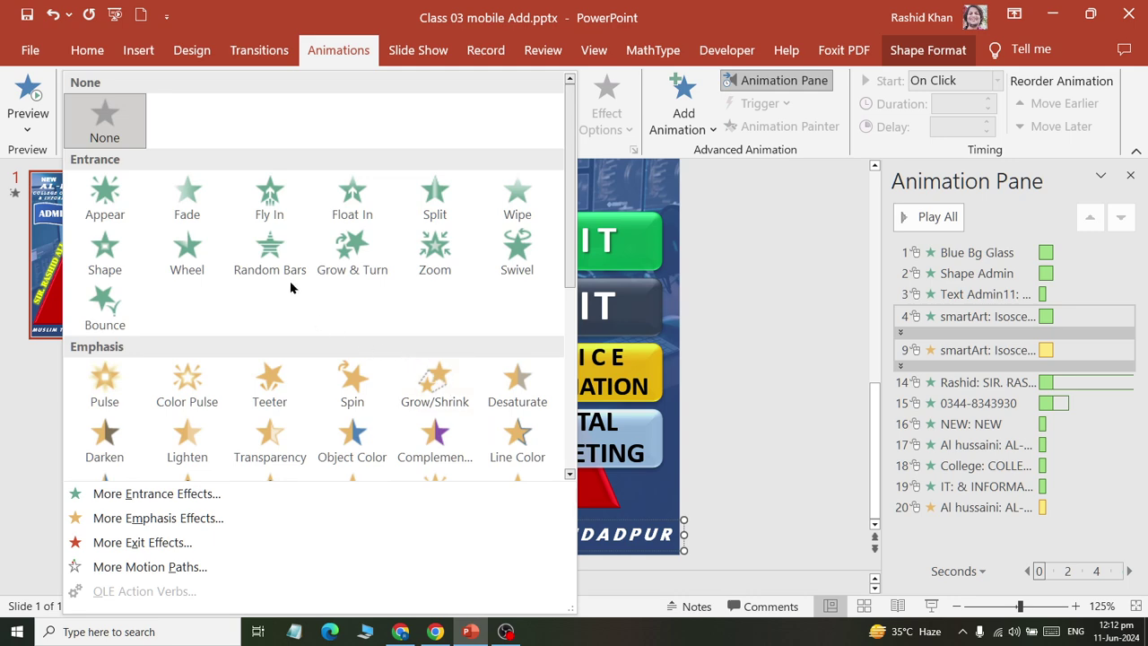
{"action": "left_click", "coordinate": [241, 494]}
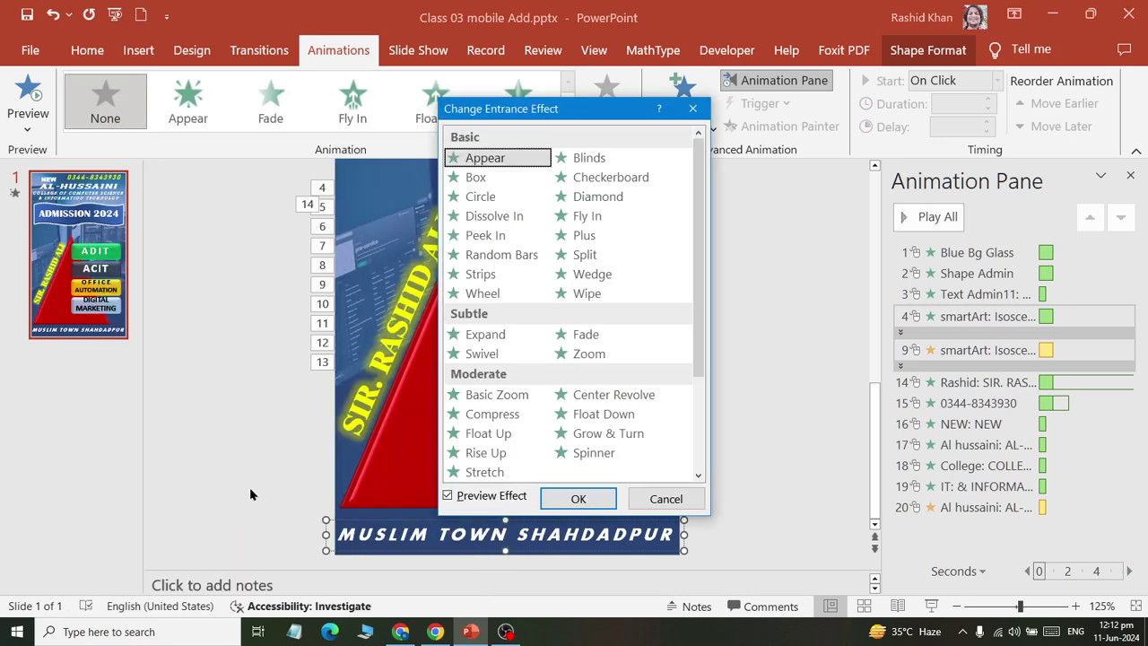
{"action": "left_click", "coordinate": [483, 293]}
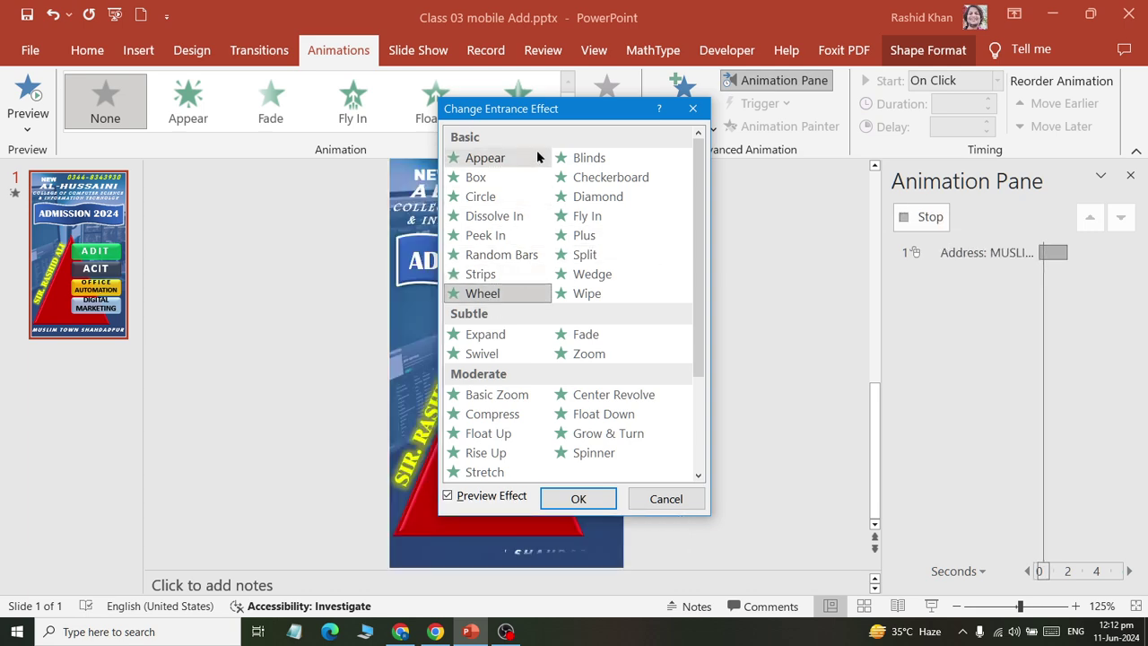
{"action": "left_click", "coordinate": [587, 294]}
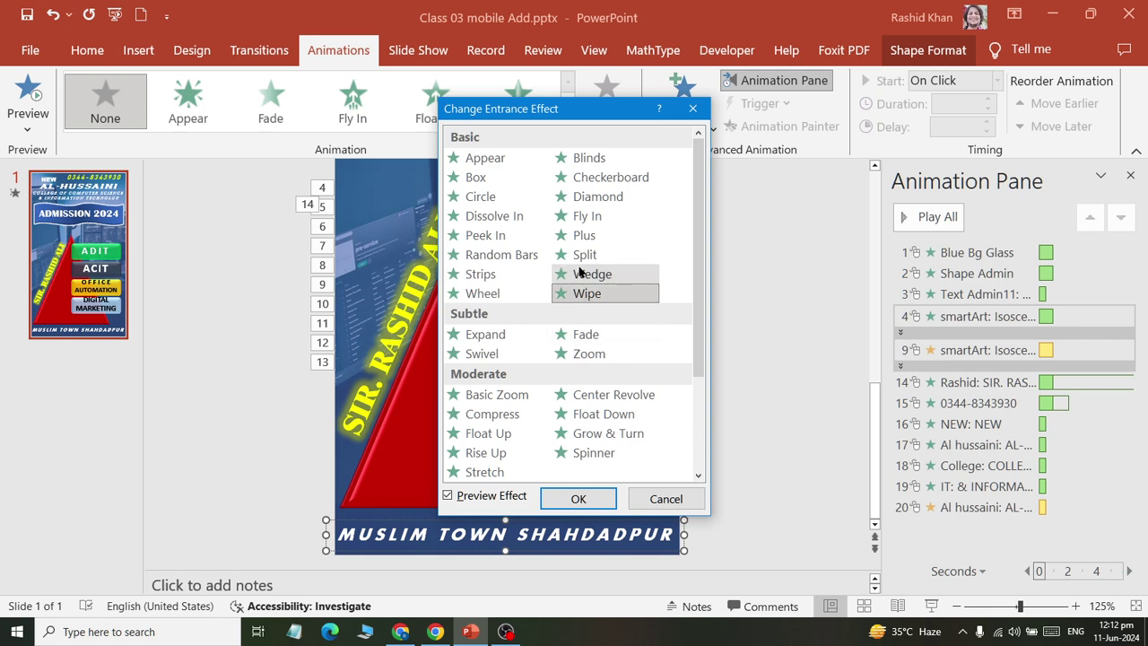
{"action": "left_click", "coordinate": [580, 236]}
{"action": "left_click", "coordinate": [590, 199]}
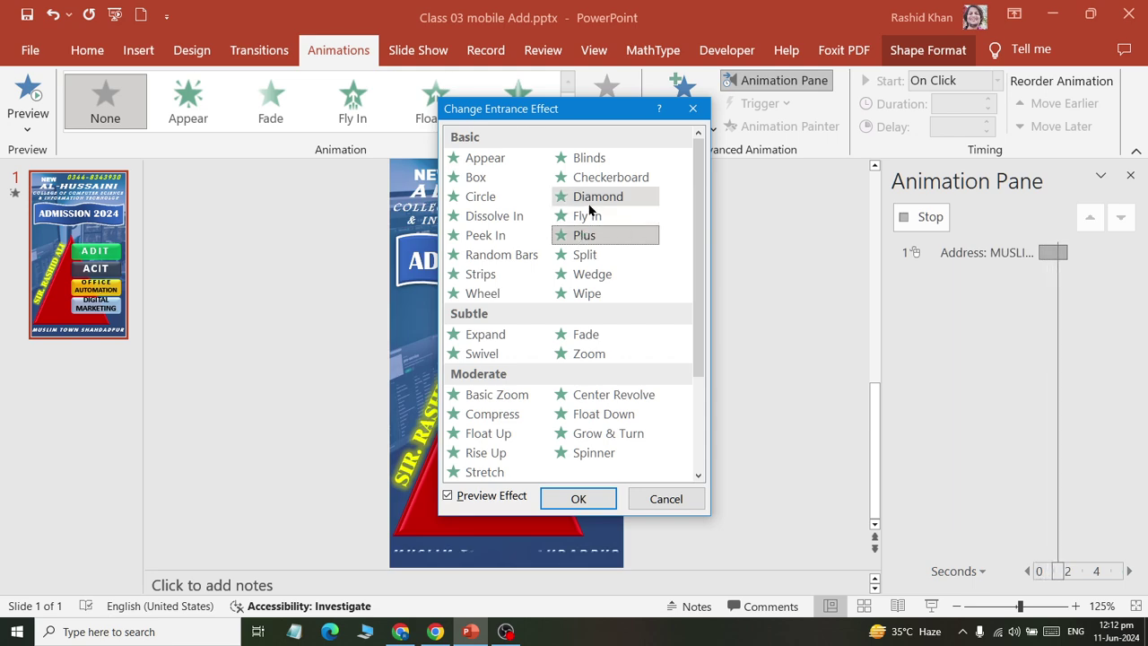
{"action": "left_click", "coordinate": [587, 158]}
{"action": "left_click", "coordinate": [590, 338]}
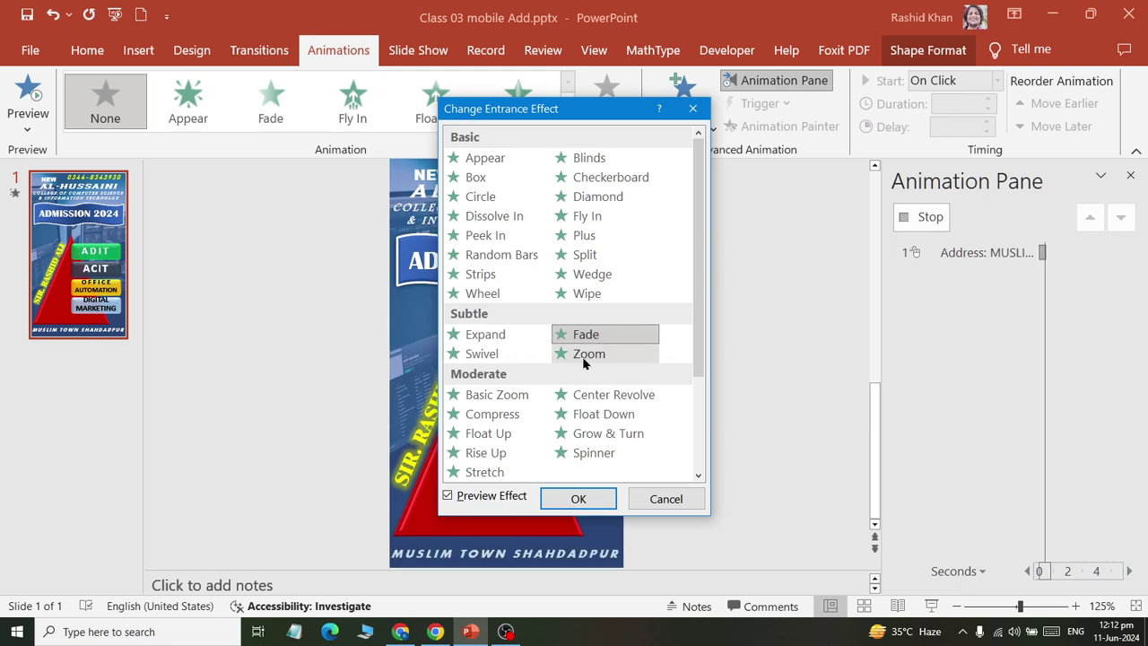
{"action": "left_click", "coordinate": [572, 354]}
- Try Expand, Float Down, Center Revolve, Spinner and Rise Up, then apply Stretch as the address entrance
{"action": "left_click", "coordinate": [500, 339]}
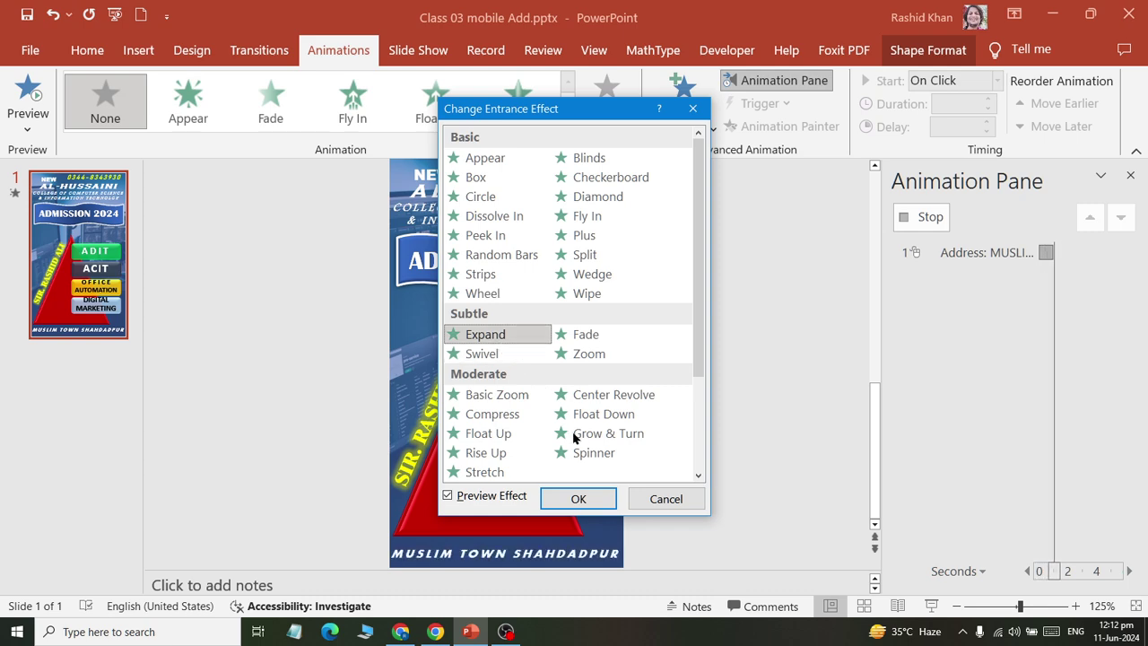
{"action": "left_click", "coordinate": [601, 414]}
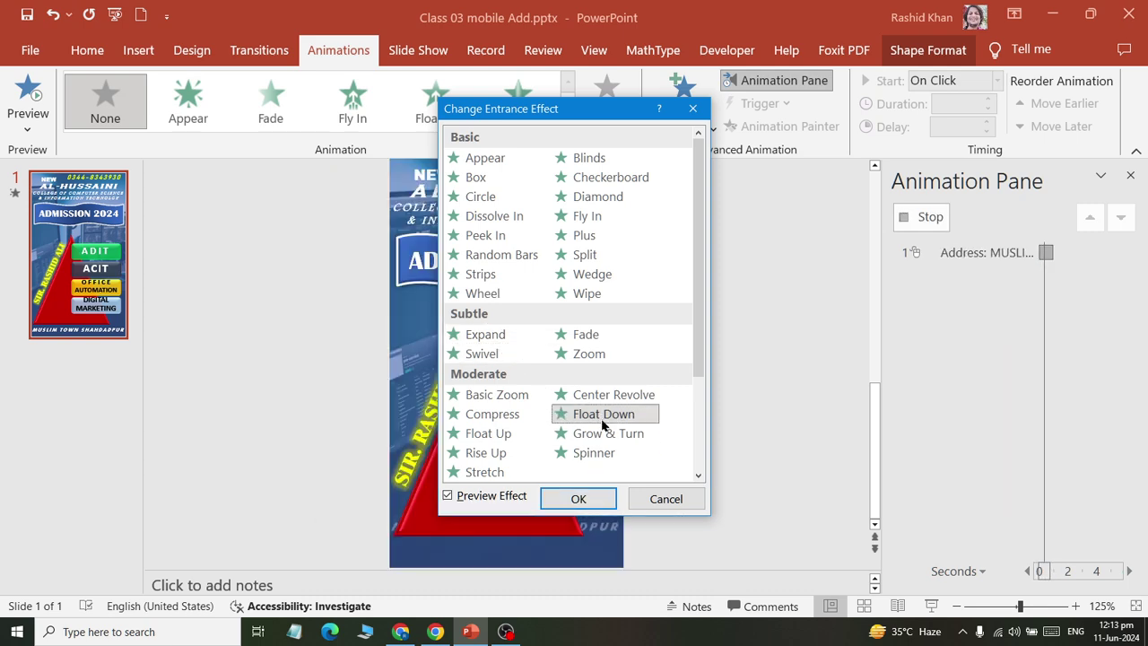
{"action": "left_click", "coordinate": [610, 394]}
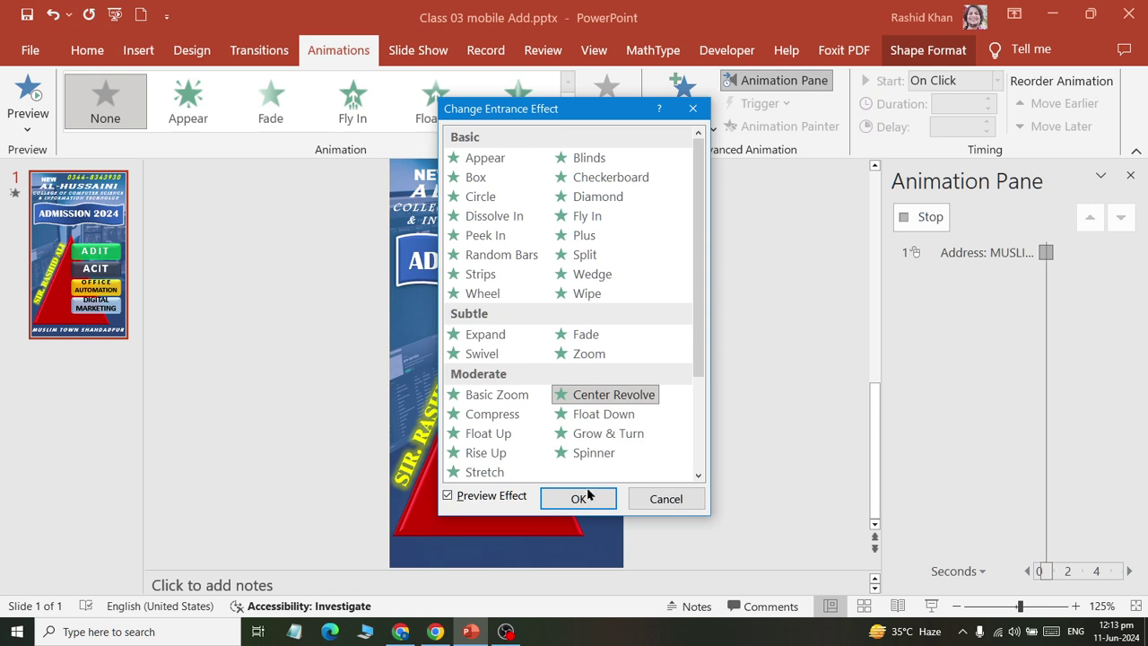
{"action": "left_click", "coordinate": [592, 434]}
{"action": "left_click", "coordinate": [588, 452]}
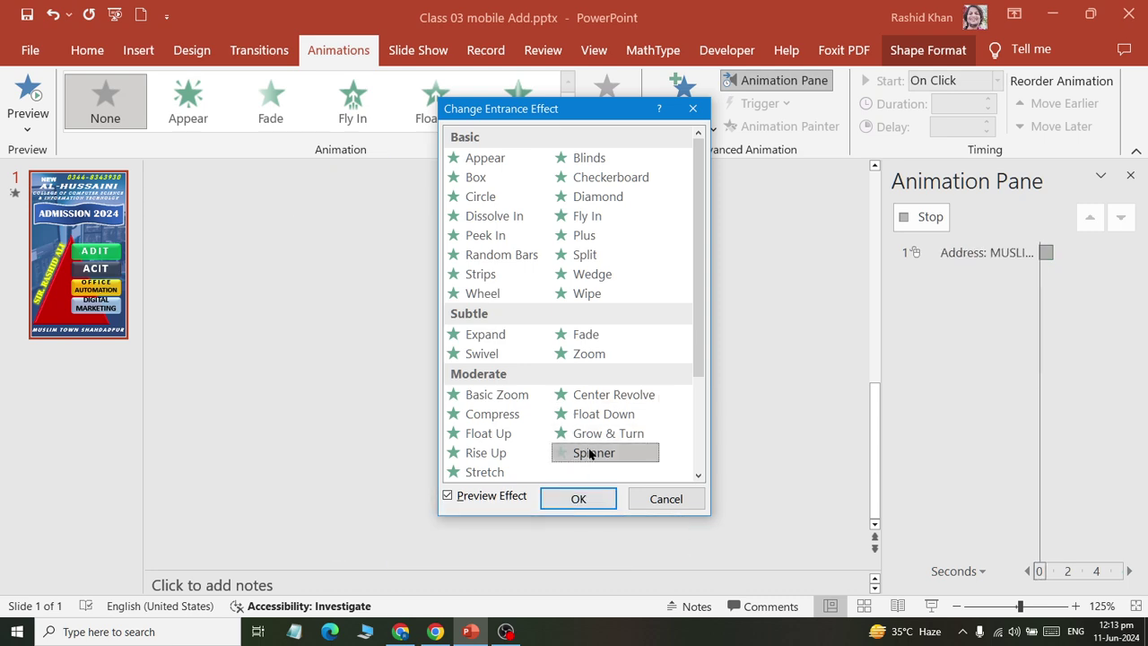
{"action": "left_click", "coordinate": [484, 453]}
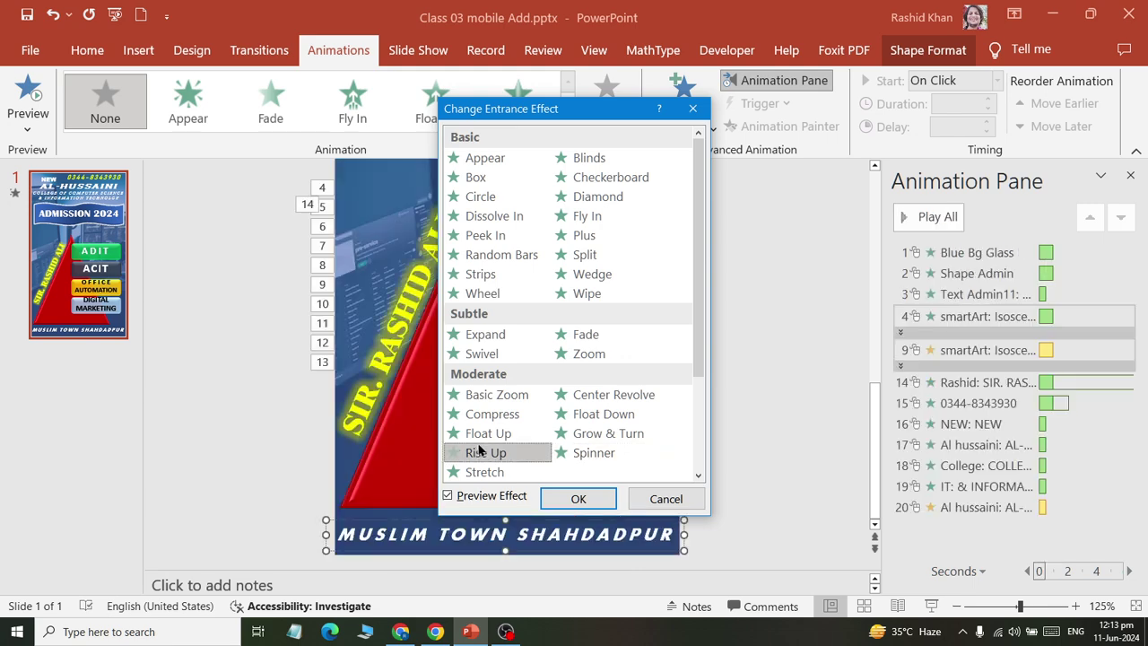
{"action": "left_click", "coordinate": [509, 472]}
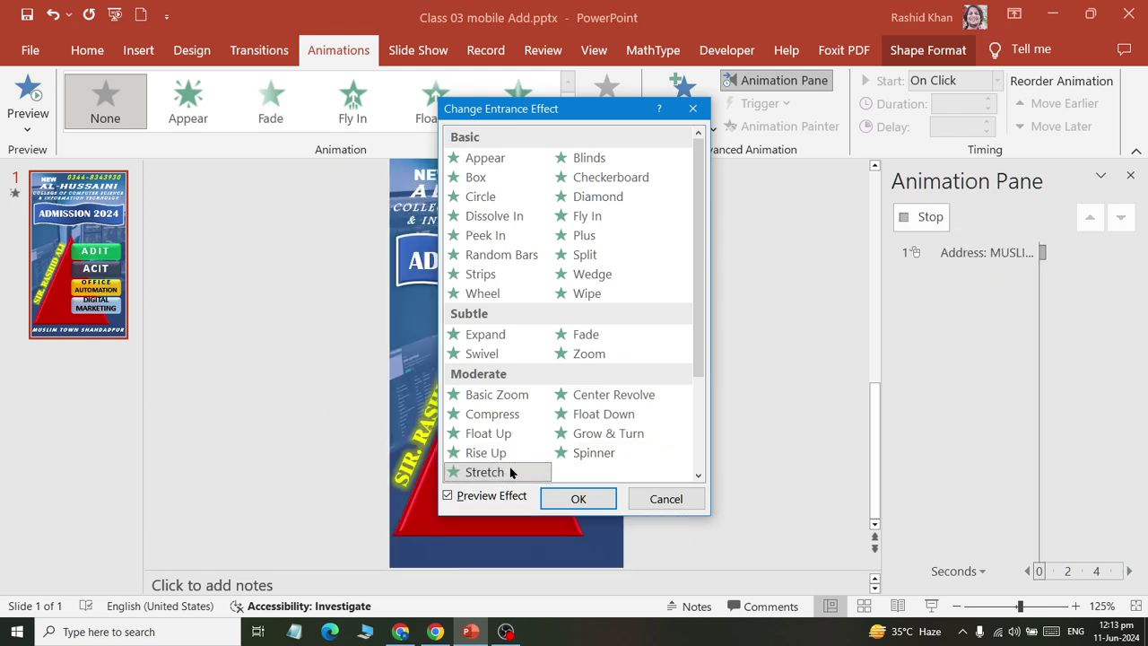
{"action": "left_click", "coordinate": [551, 501]}
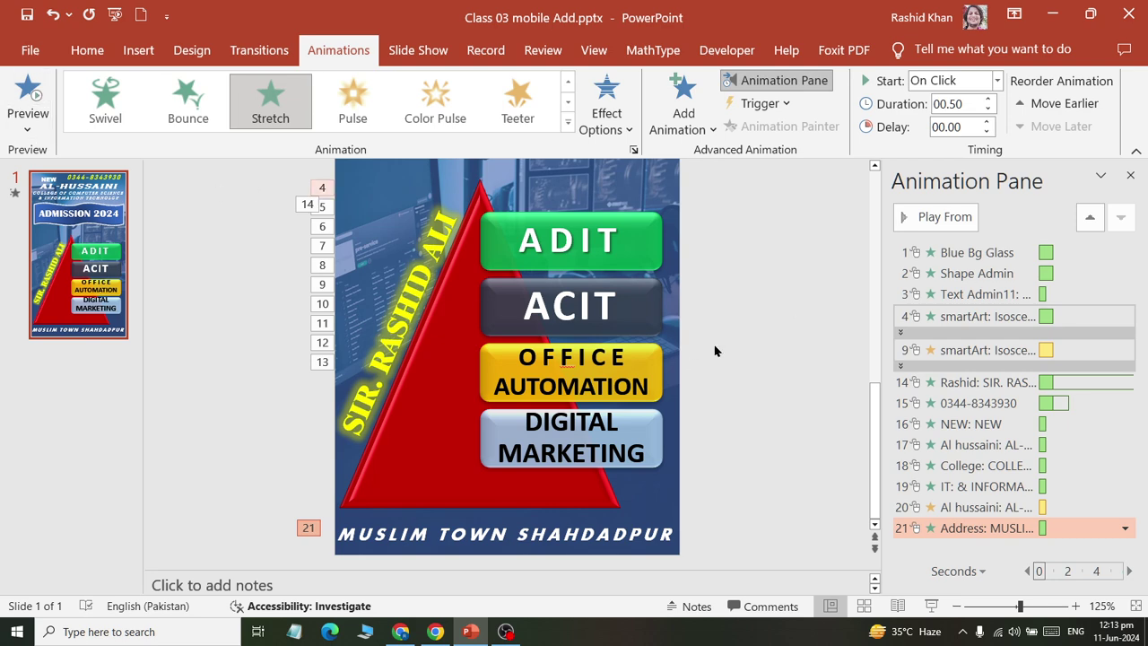
{"action": "scroll", "coordinate": [667, 277], "scroll_direction": "down", "scroll_amount": 4, "text": "ctrl"}
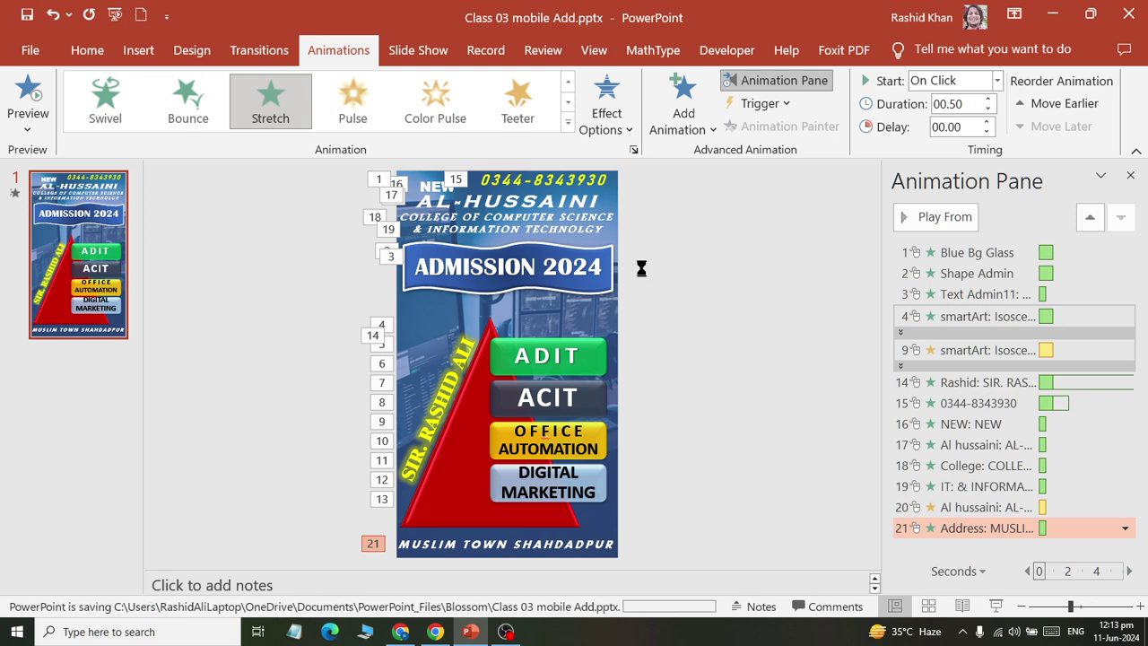
- Preview all the slide's animations, then start the ad slide's slide show
{"action": "left_click", "coordinate": [22, 83]}
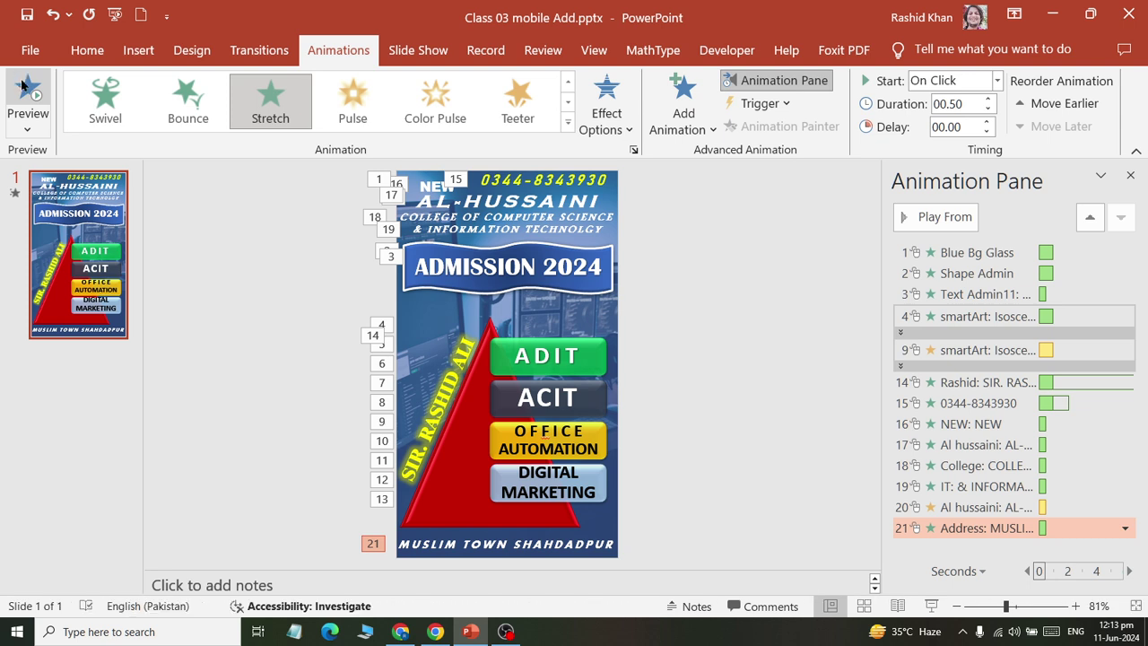
{"action": "left_click", "coordinate": [929, 610]}
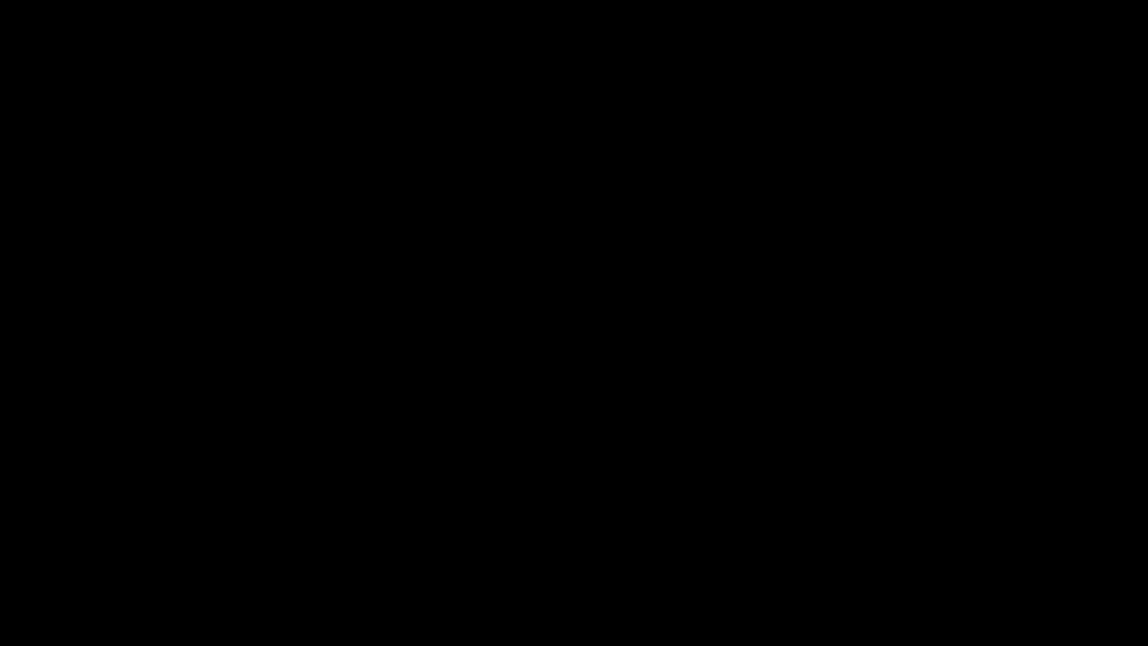
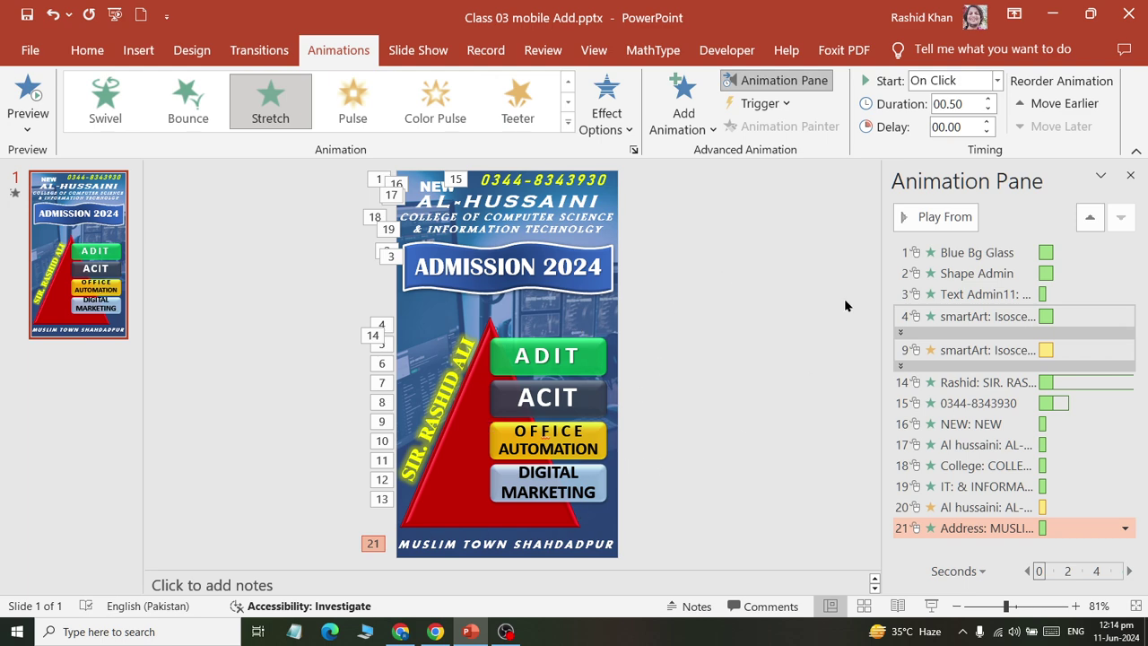
- Set the Blue Bg Glass, Shape Admin and Text Admin11 animations to start With or After Previous
{"action": "left_click", "coordinate": [1000, 252]}
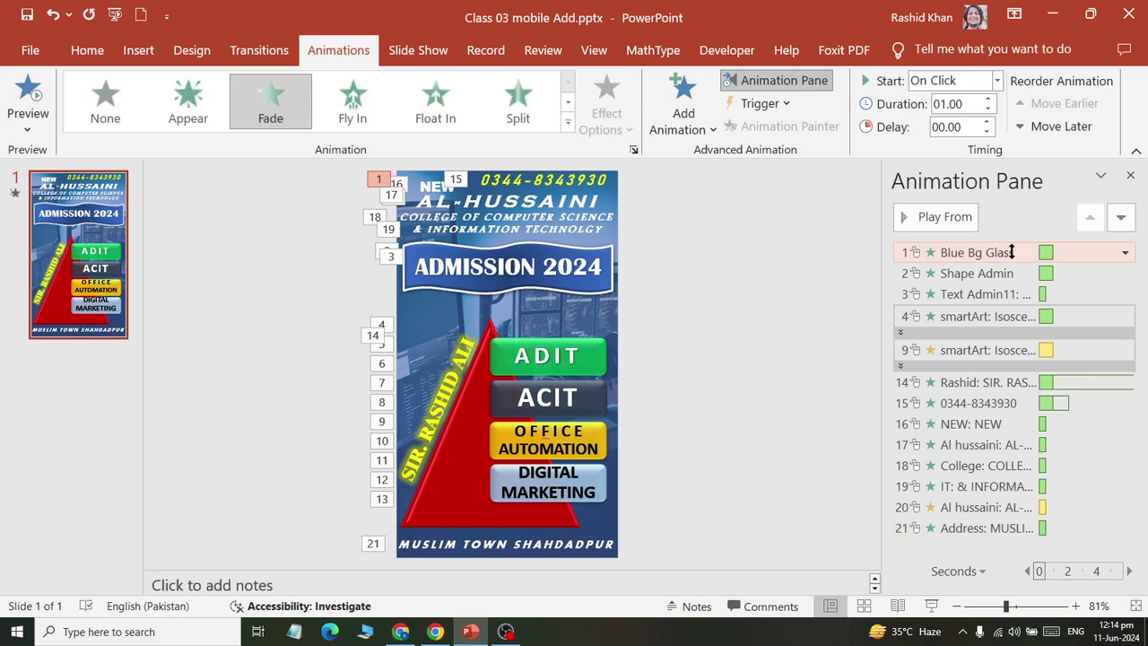
{"action": "left_click", "coordinate": [977, 78]}
{"action": "key", "text": "Escape"}
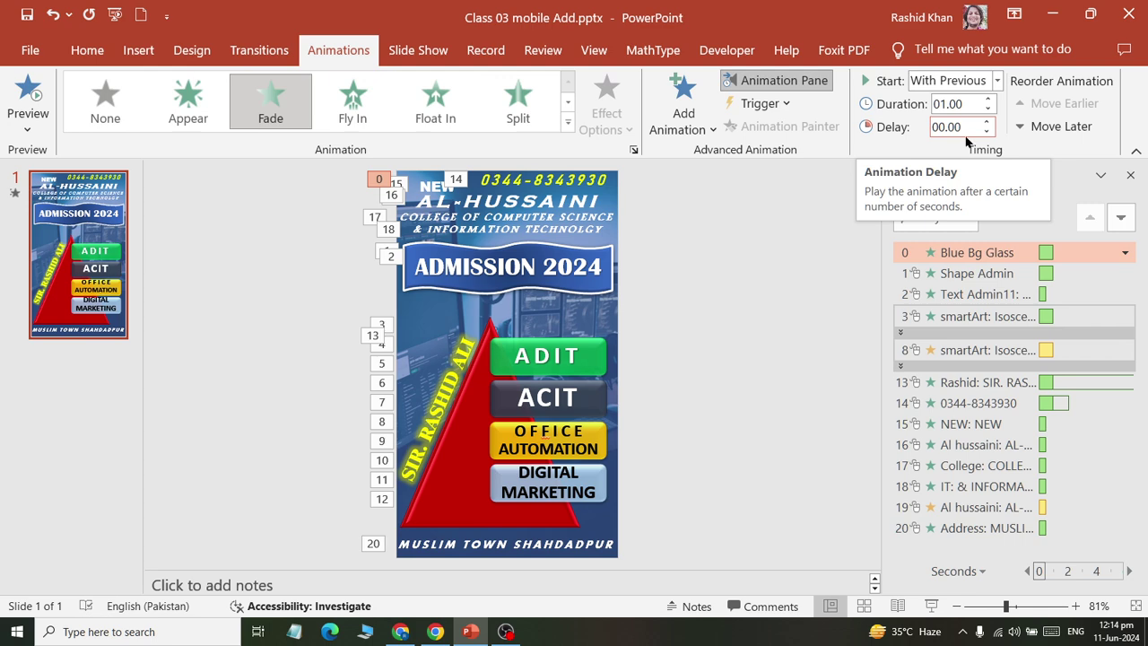
{"action": "left_click", "coordinate": [964, 274]}
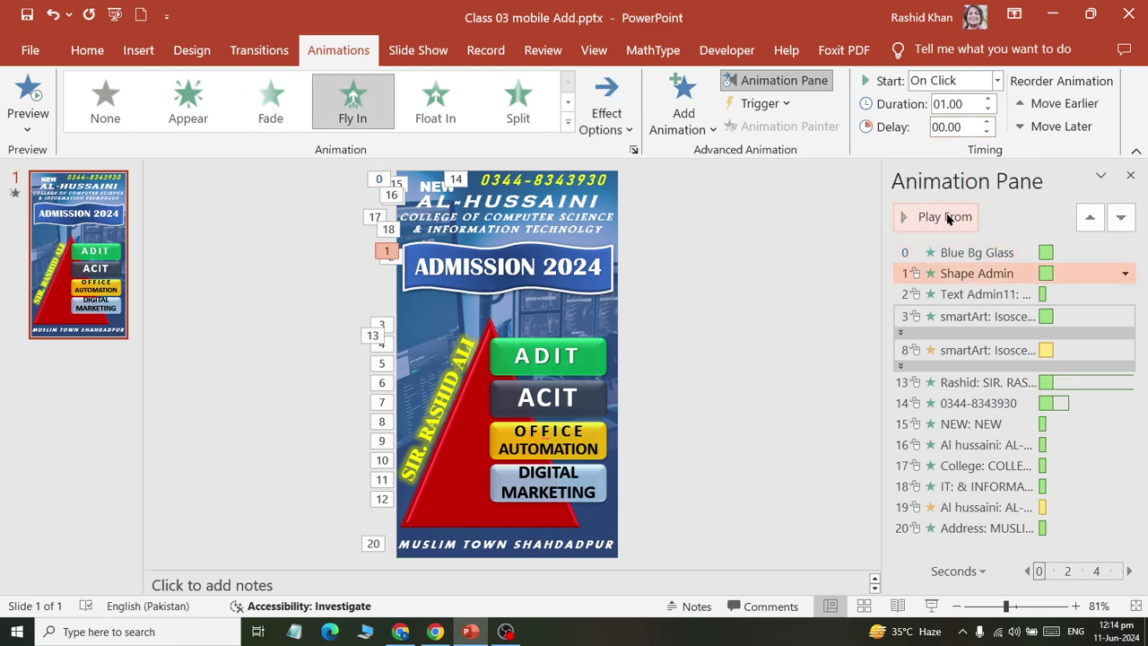
{"action": "left_click", "coordinate": [996, 81]}
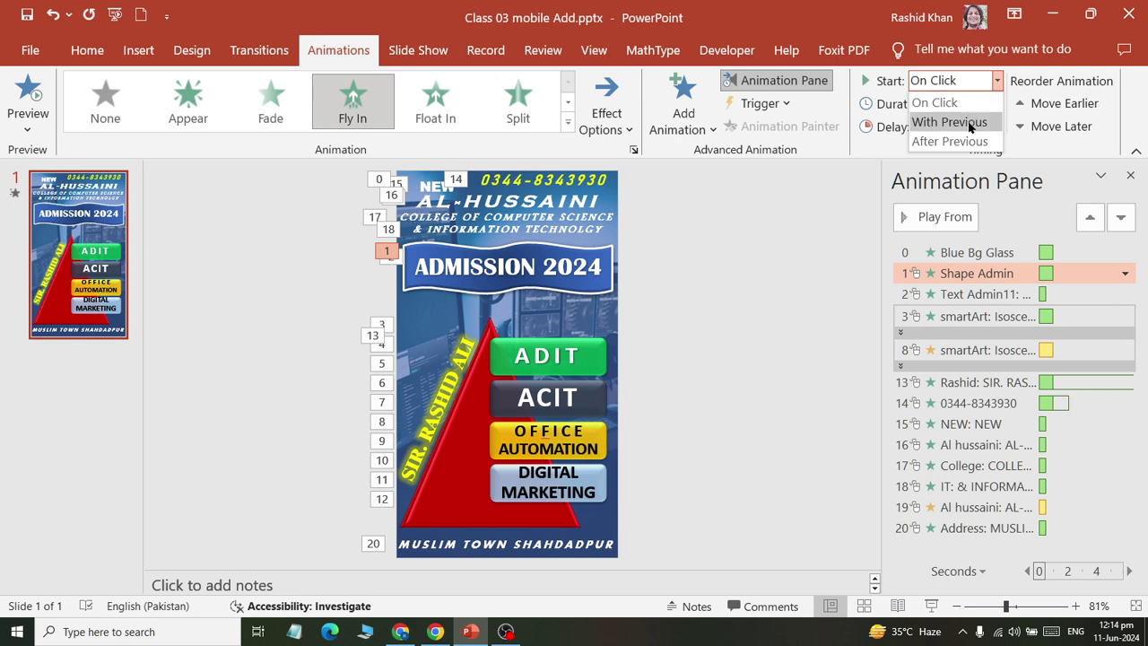
{"action": "left_click", "coordinate": [949, 142]}
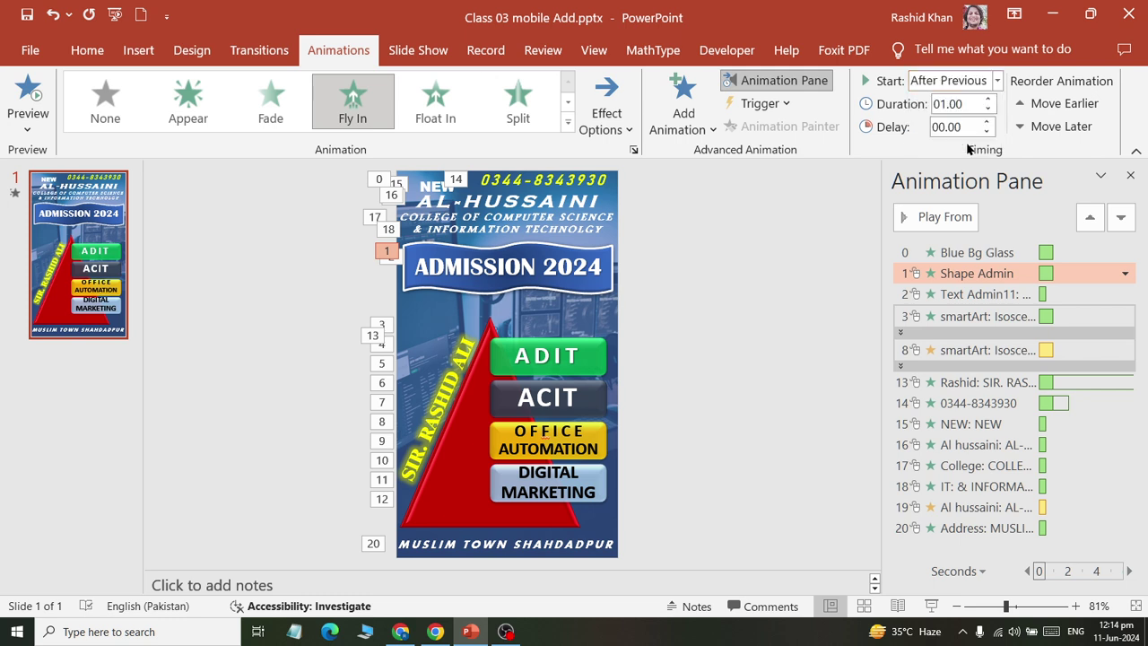
{"action": "left_click", "coordinate": [972, 296]}
{"action": "left_click", "coordinate": [996, 80]}
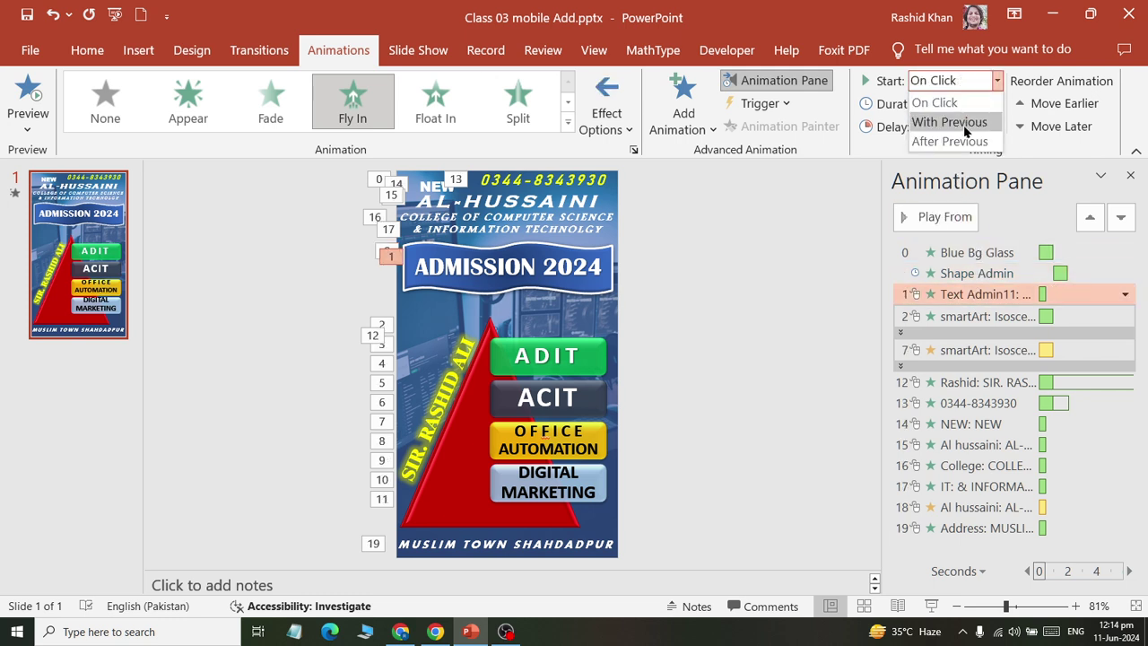
{"action": "left_click", "coordinate": [965, 126]}
- Set both SmartArt animations, Rise Up and Teeter, to start After Previous
{"action": "left_click", "coordinate": [974, 316]}
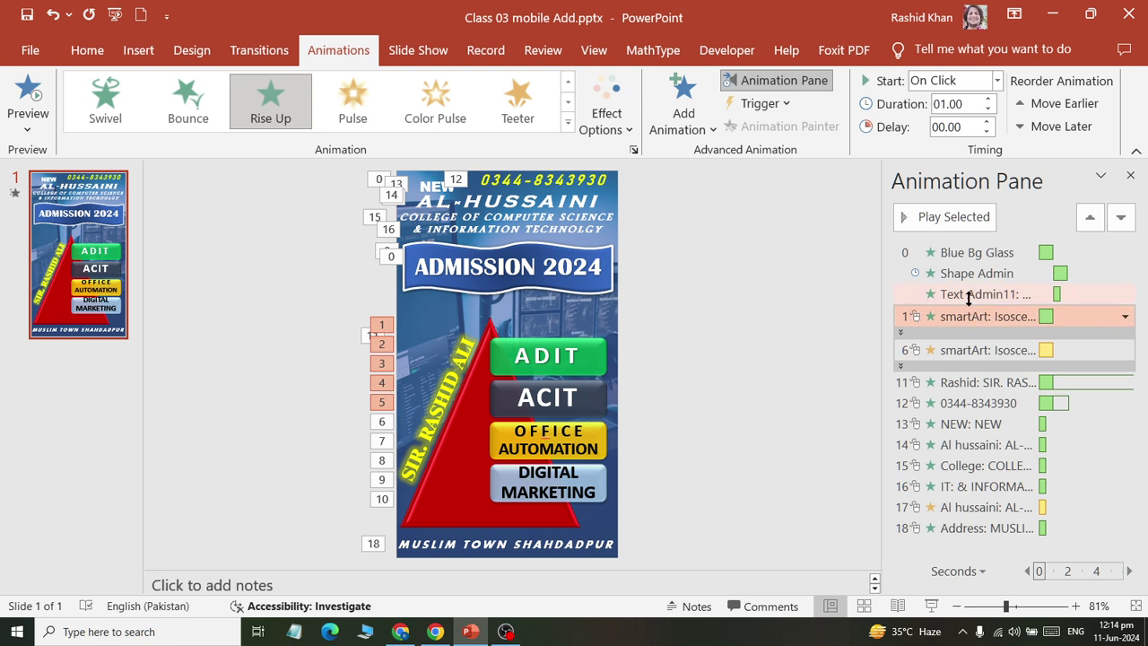
{"action": "left_click", "coordinate": [996, 80]}
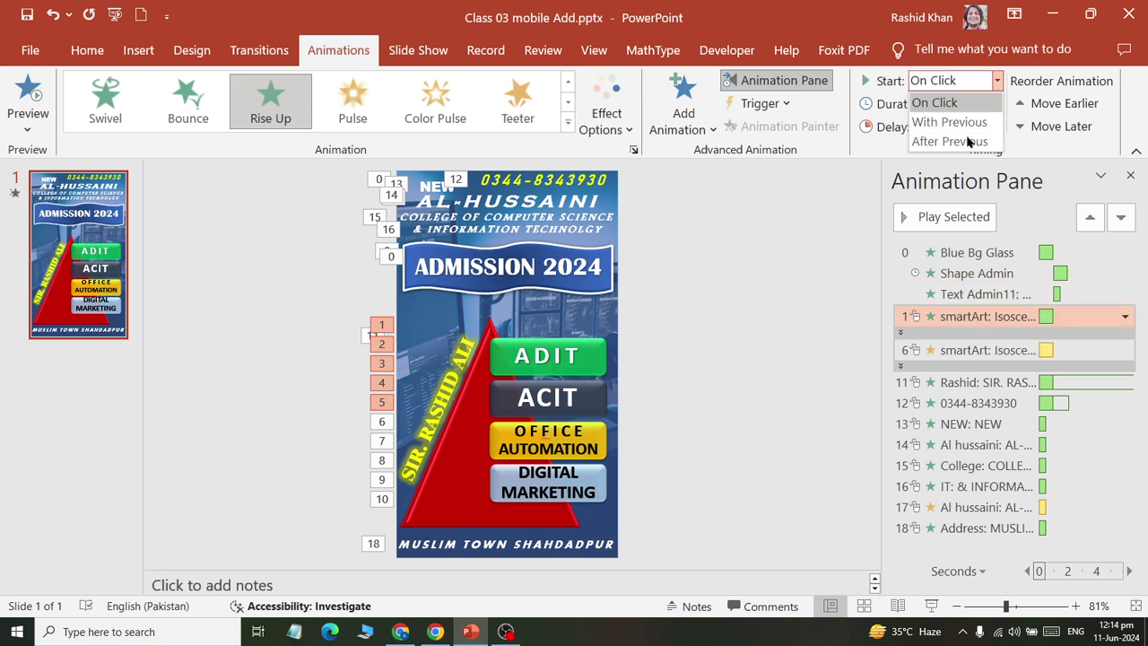
{"action": "left_click", "coordinate": [966, 146]}
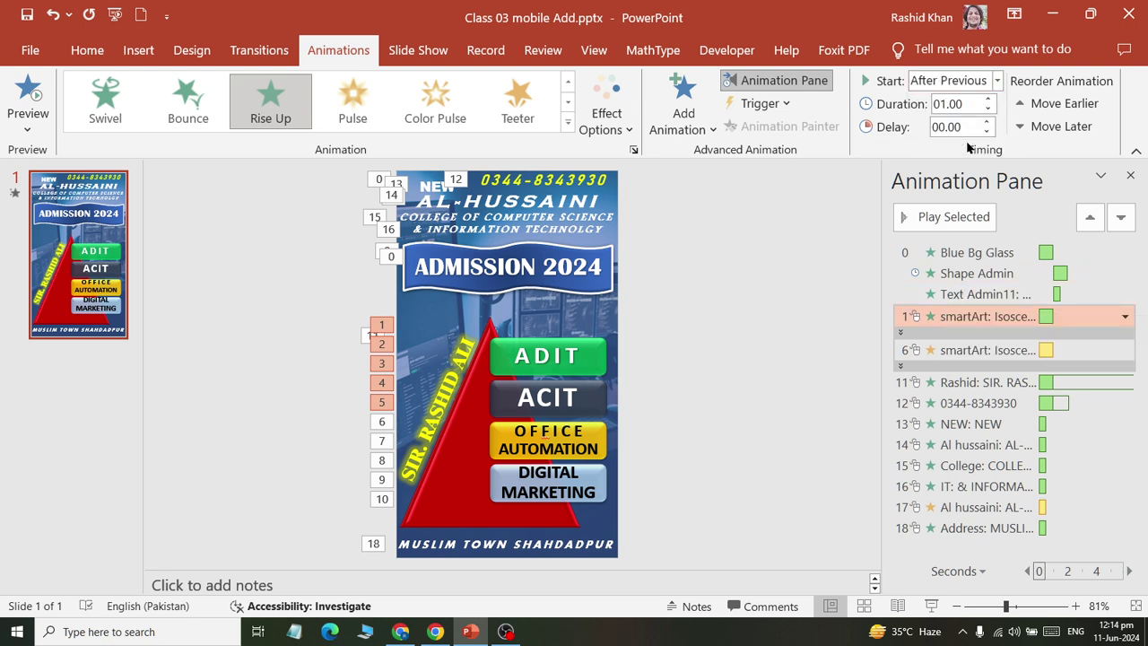
{"action": "left_click", "coordinate": [1003, 348]}
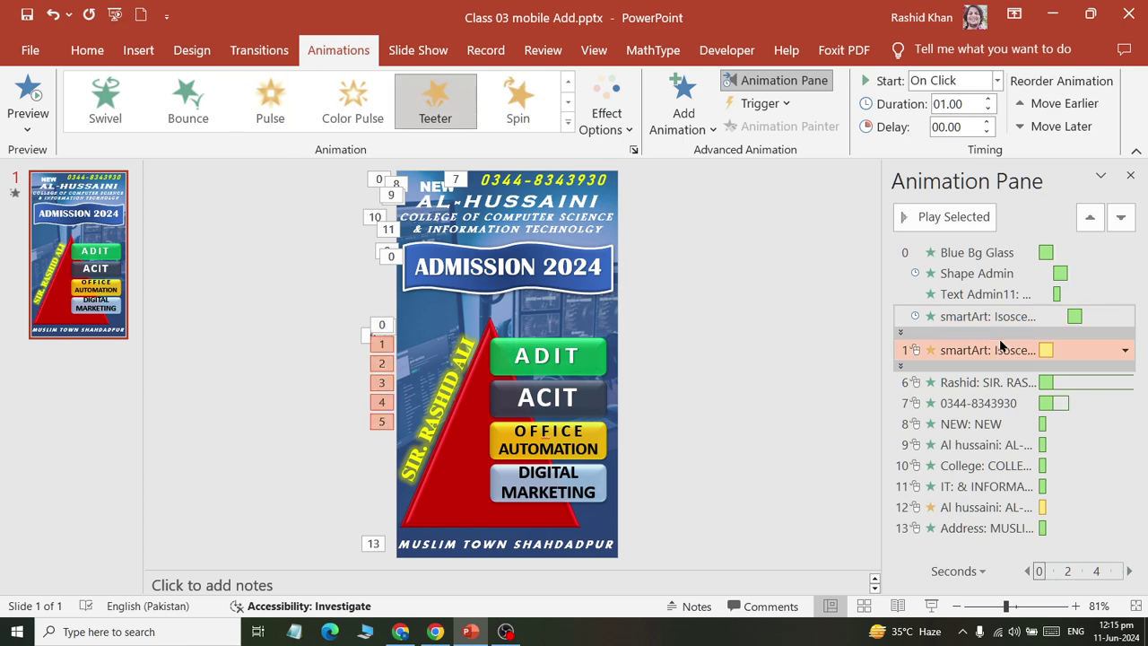
{"action": "left_click", "coordinate": [965, 83]}
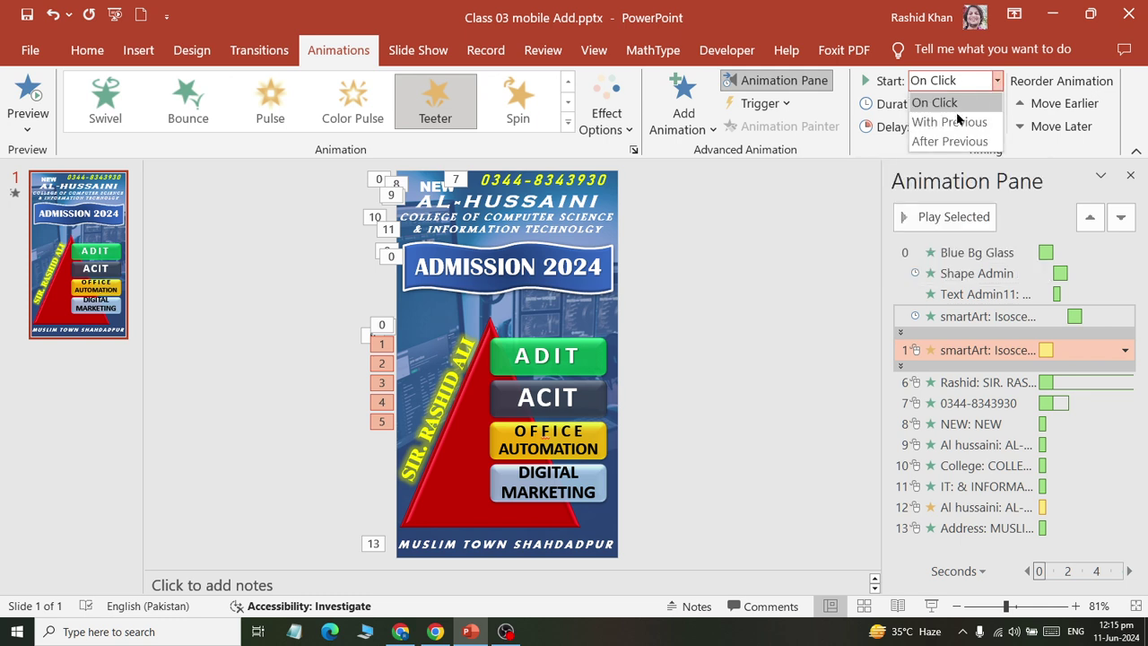
{"action": "left_click", "coordinate": [960, 142]}
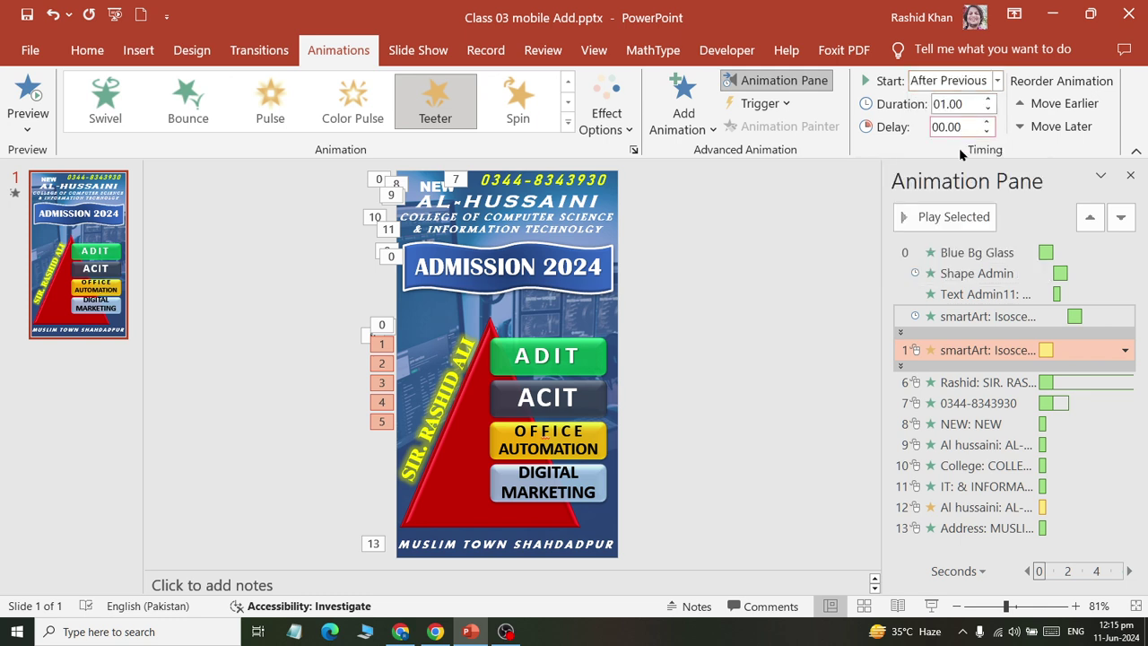
- Set the Teeter animation's SmartArt grouping to All At Once with Reverse order ticked
{"action": "double_click", "coordinate": [978, 350]}
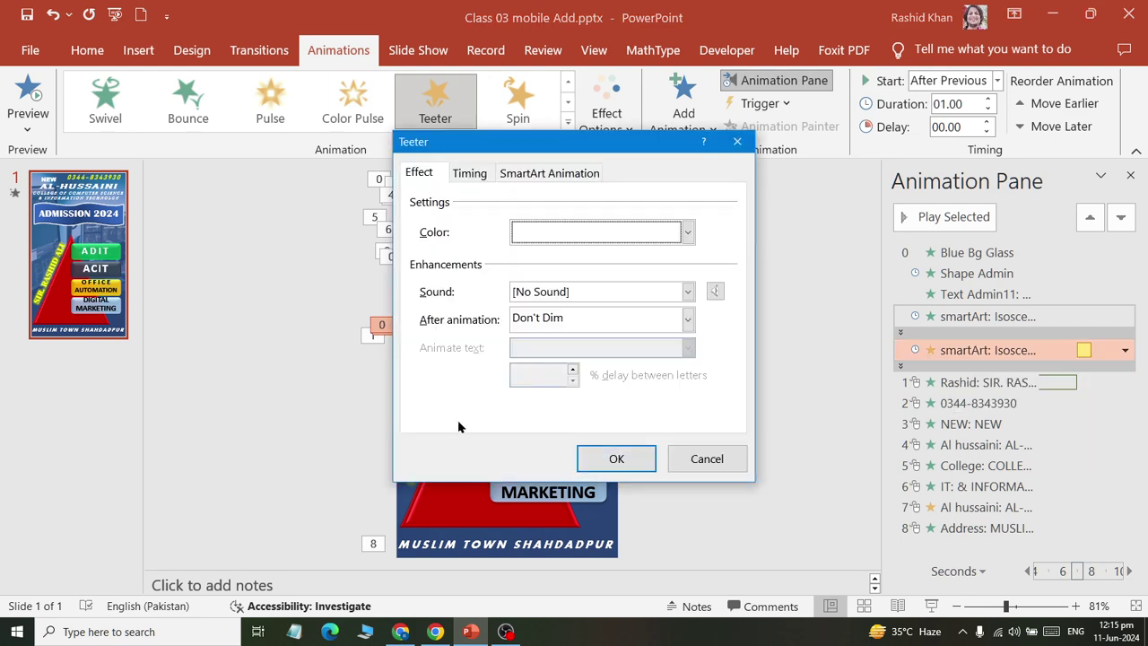
{"action": "left_click", "coordinate": [603, 231]}
{"action": "left_click", "coordinate": [503, 196]}
{"action": "left_click", "coordinate": [471, 174]}
{"action": "left_click", "coordinate": [527, 176]}
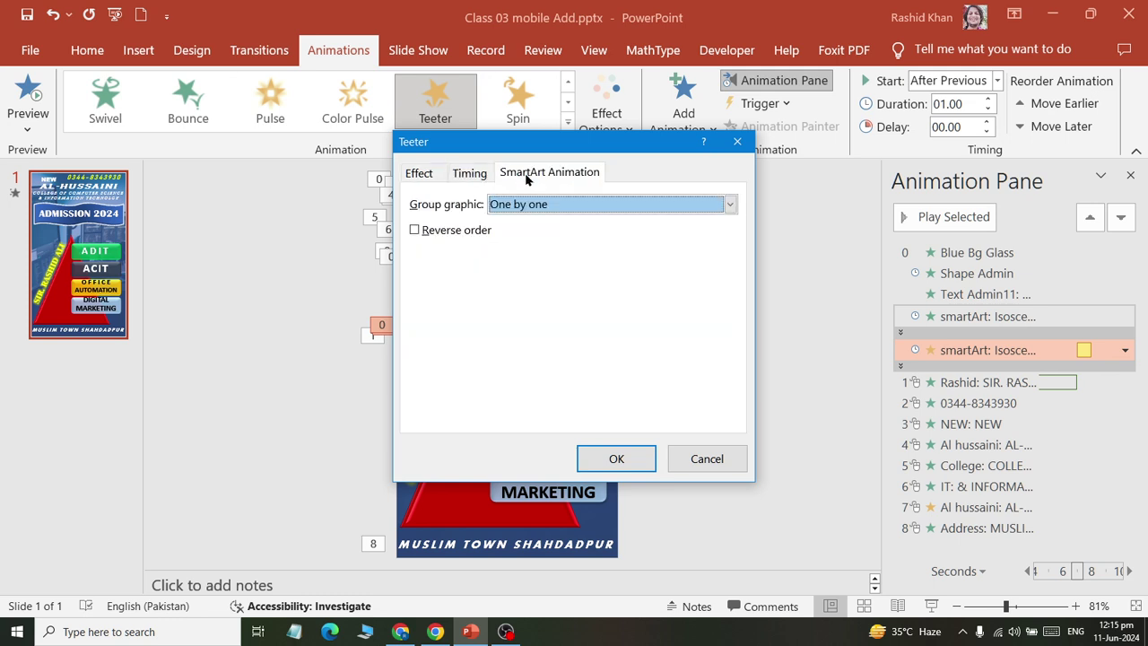
{"action": "left_click", "coordinate": [540, 207]}
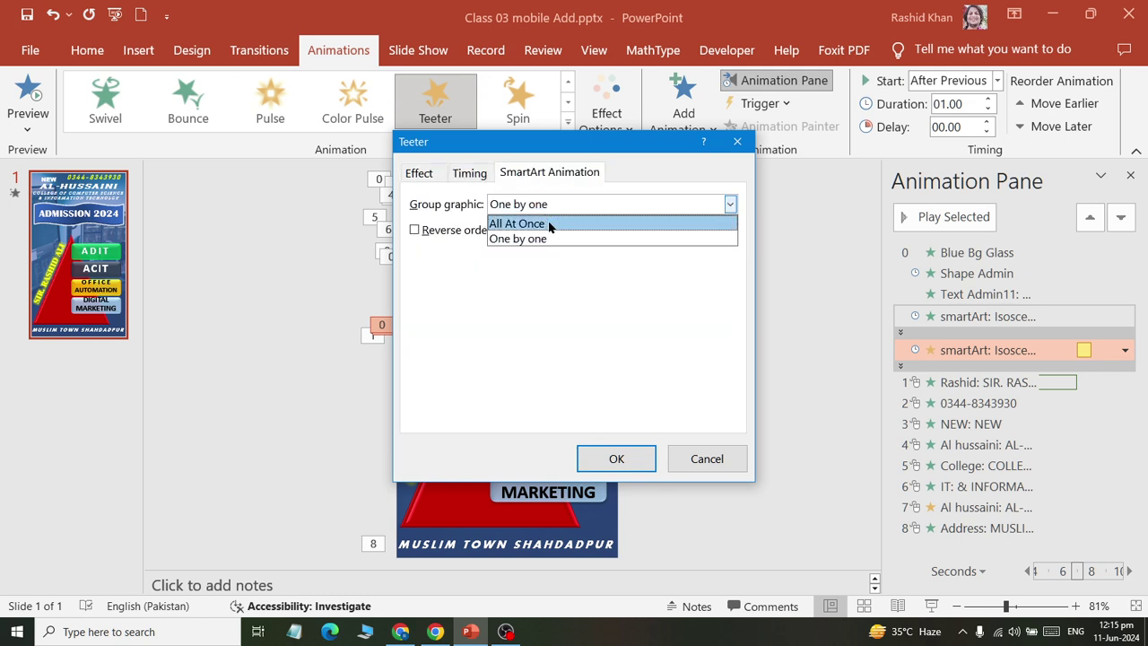
{"action": "left_click", "coordinate": [515, 223]}
{"action": "left_click", "coordinate": [426, 230]}
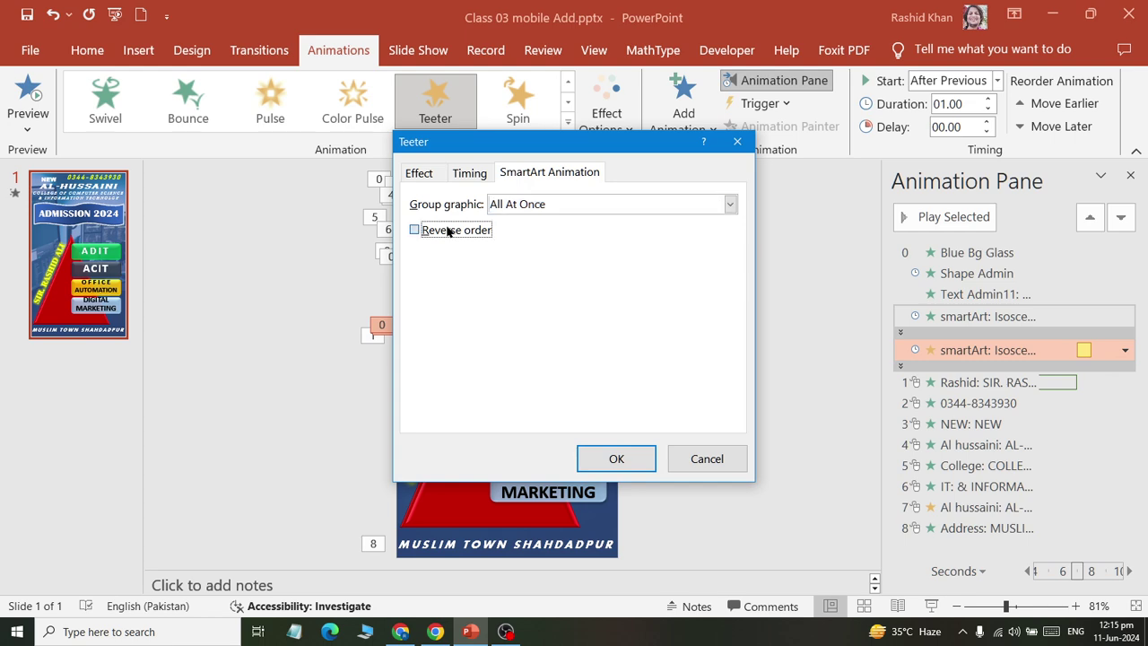
{"action": "left_click", "coordinate": [638, 458]}
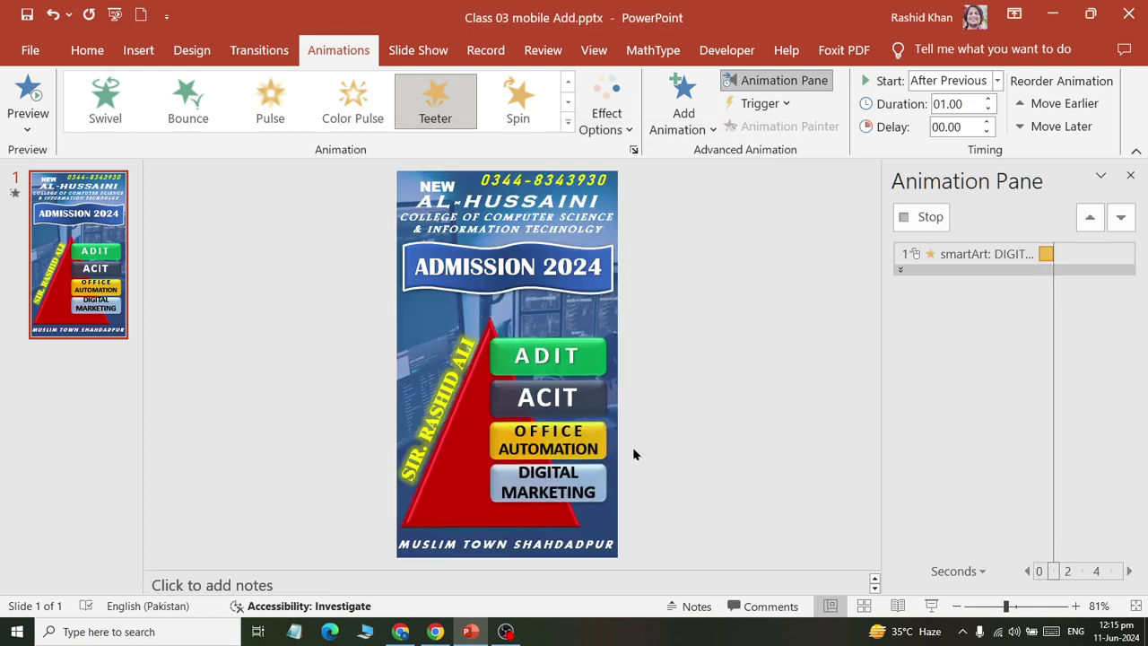
- Preview the slide's animations and confirm Teeter keeps the All At Once grouping
{"action": "left_click", "coordinate": [34, 97]}
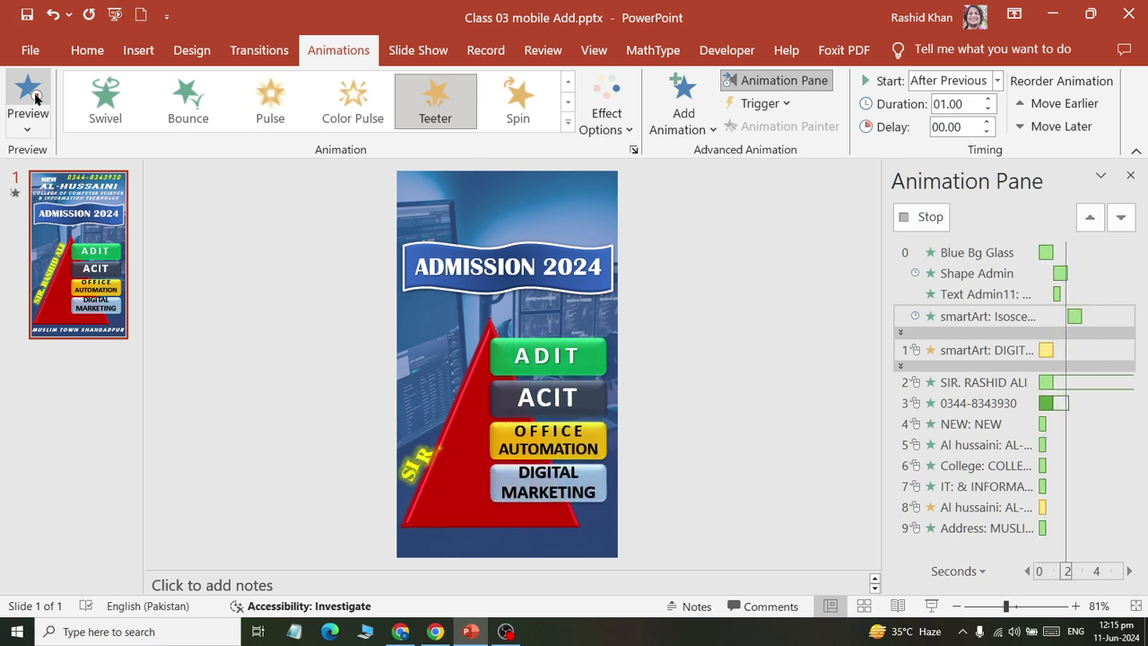
{"action": "left_click", "coordinate": [994, 350]}
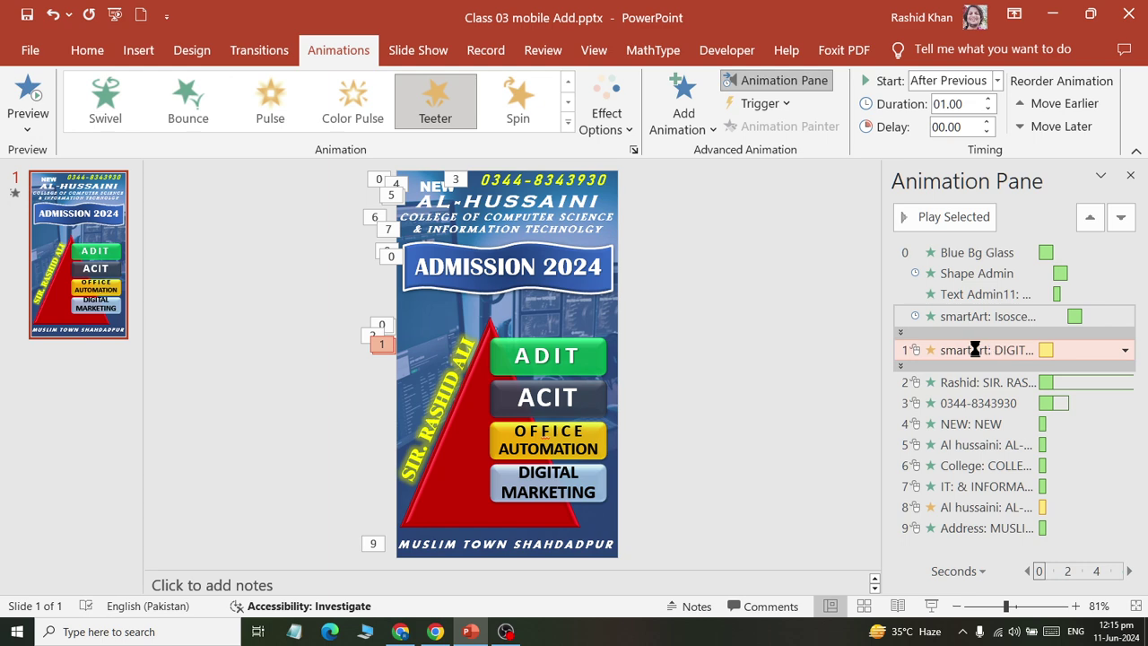
{"action": "double_click", "coordinate": [975, 350]}
{"action": "left_click", "coordinate": [546, 177]}
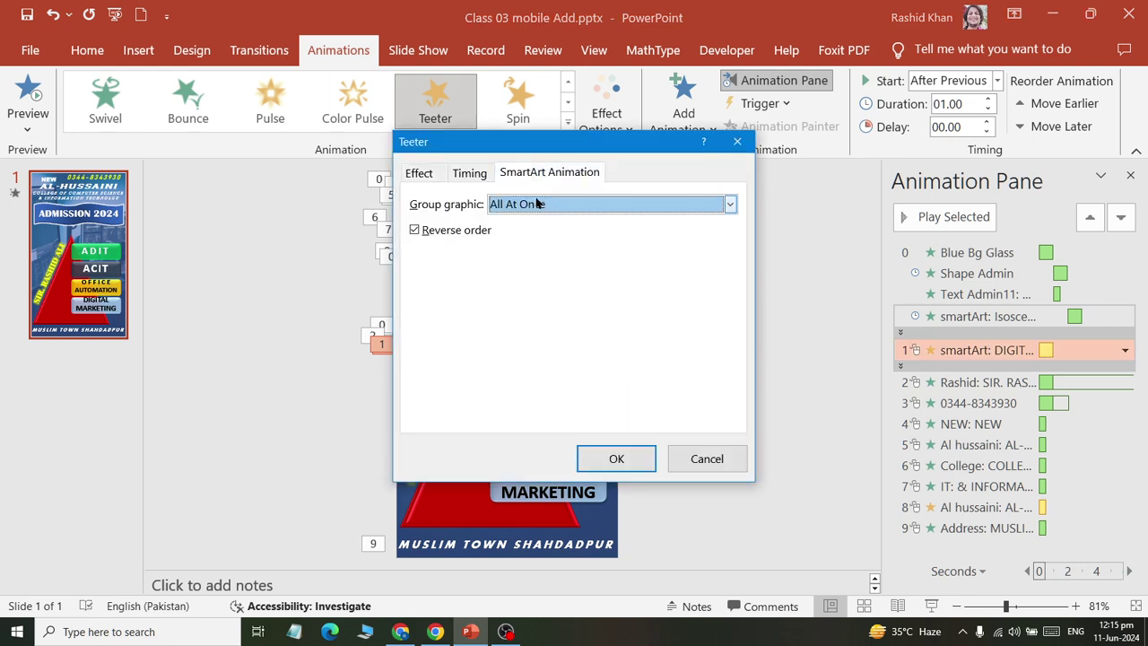
{"action": "left_click", "coordinate": [538, 204]}
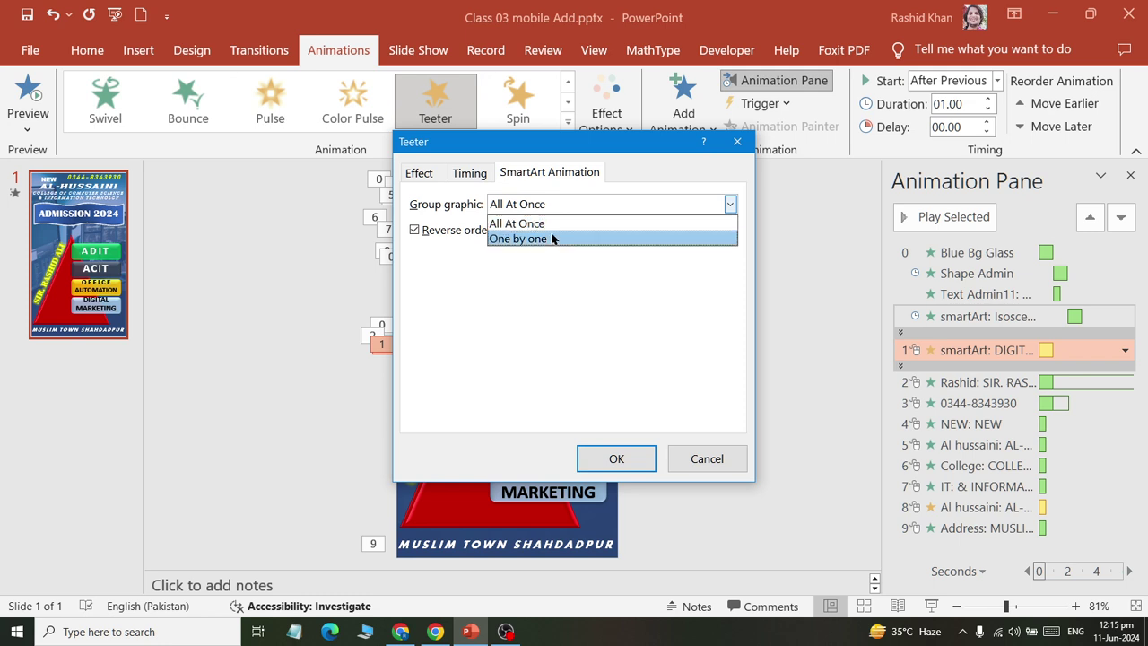
{"action": "left_click", "coordinate": [446, 246]}
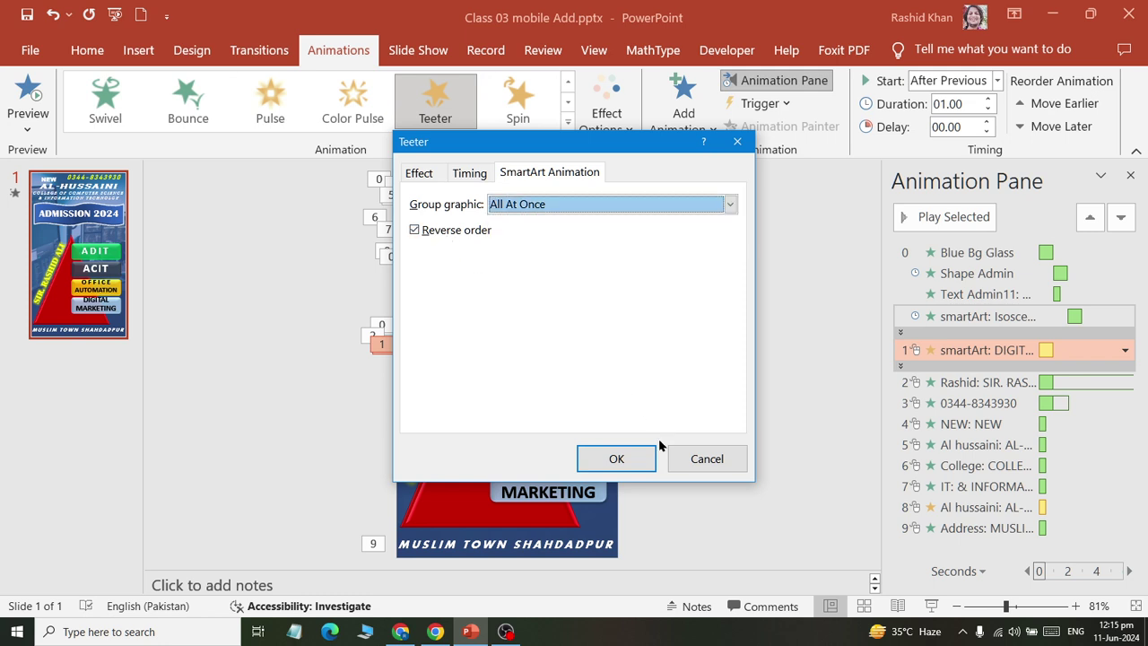
{"action": "left_click", "coordinate": [706, 458]}
{"action": "left_click", "coordinate": [994, 383]}
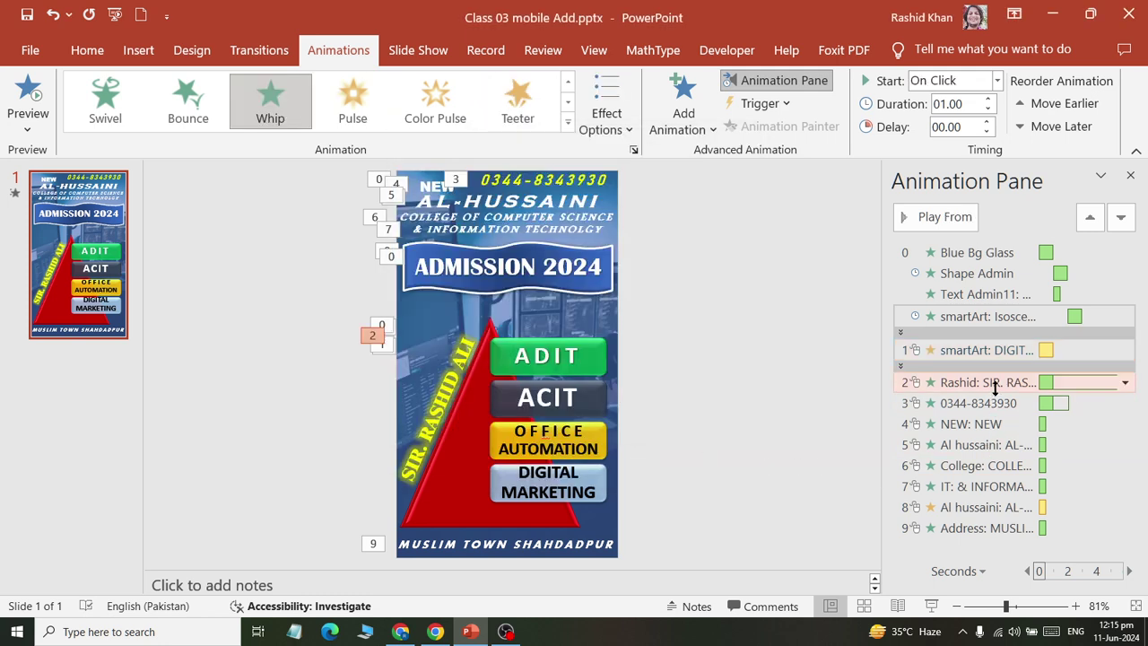
- Keep the SIR. RASHID ALI Whip animation's text animating as one object
{"action": "double_click", "coordinate": [995, 383]}
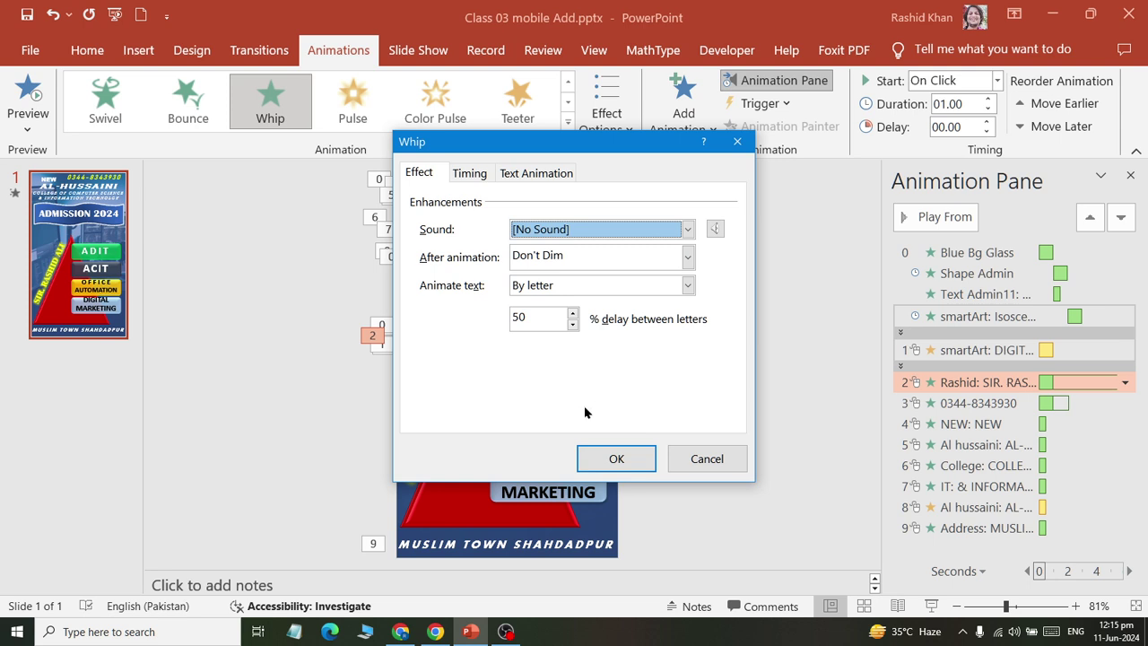
{"action": "left_click", "coordinate": [542, 173]}
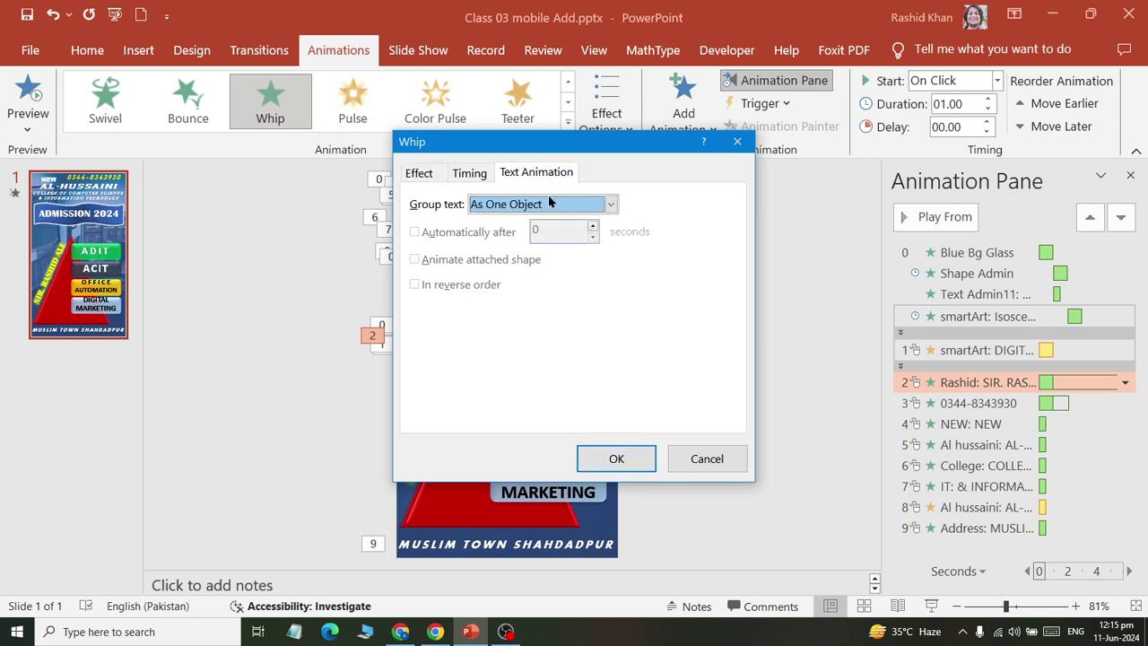
{"action": "left_click", "coordinate": [550, 202]}
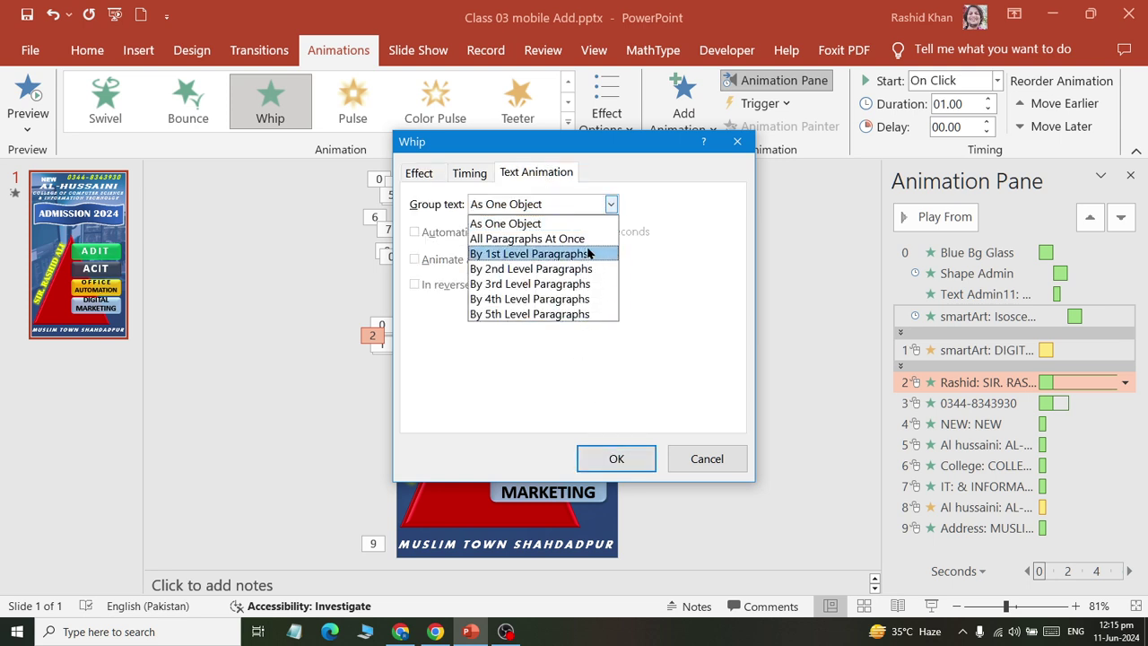
{"action": "left_click", "coordinate": [643, 361]}
{"action": "left_click", "coordinate": [646, 450]}
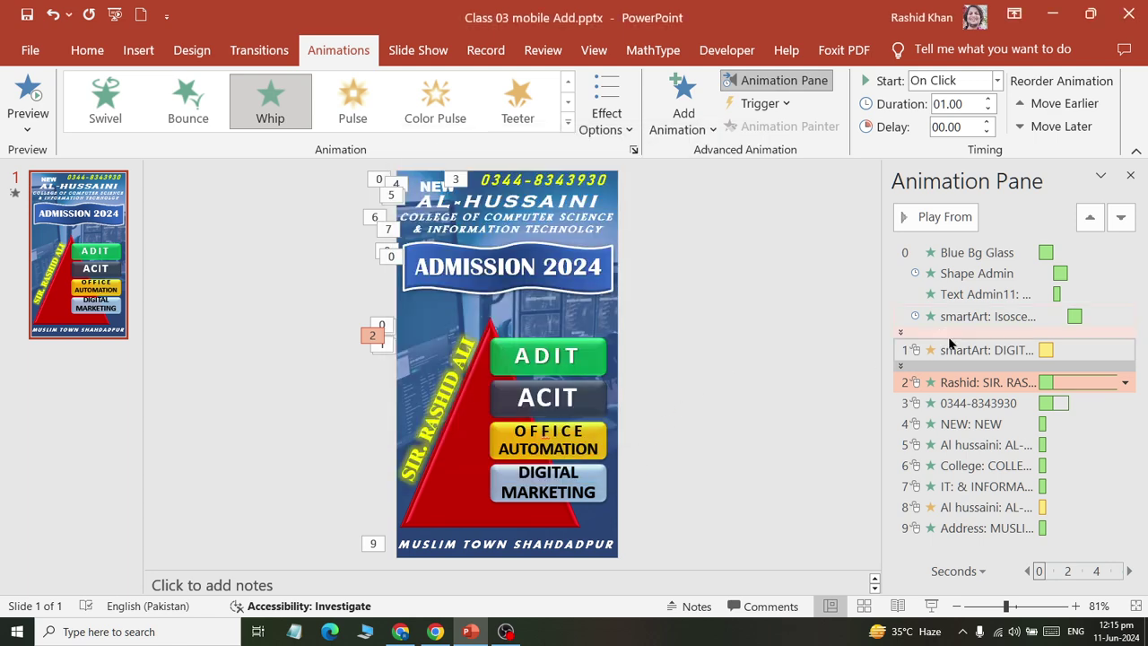
- Make the SIR. RASHID ALI Whip animation start After Previous
{"action": "left_click", "coordinate": [976, 86]}
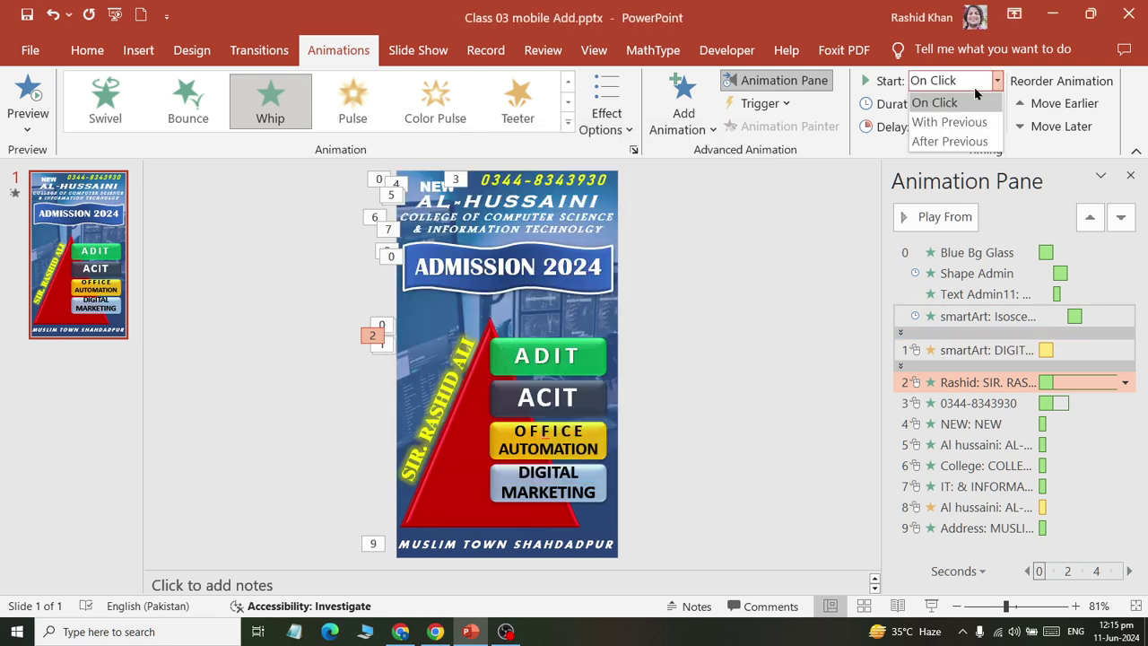
{"action": "left_click", "coordinate": [977, 144]}
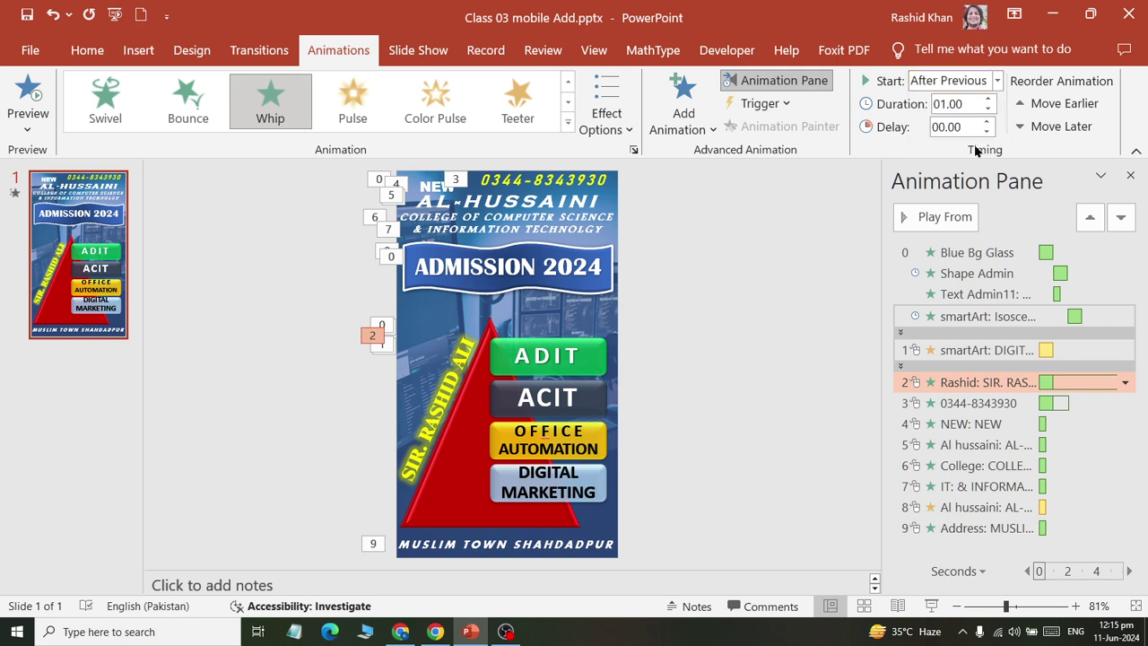
{"action": "left_click", "coordinate": [1005, 403]}
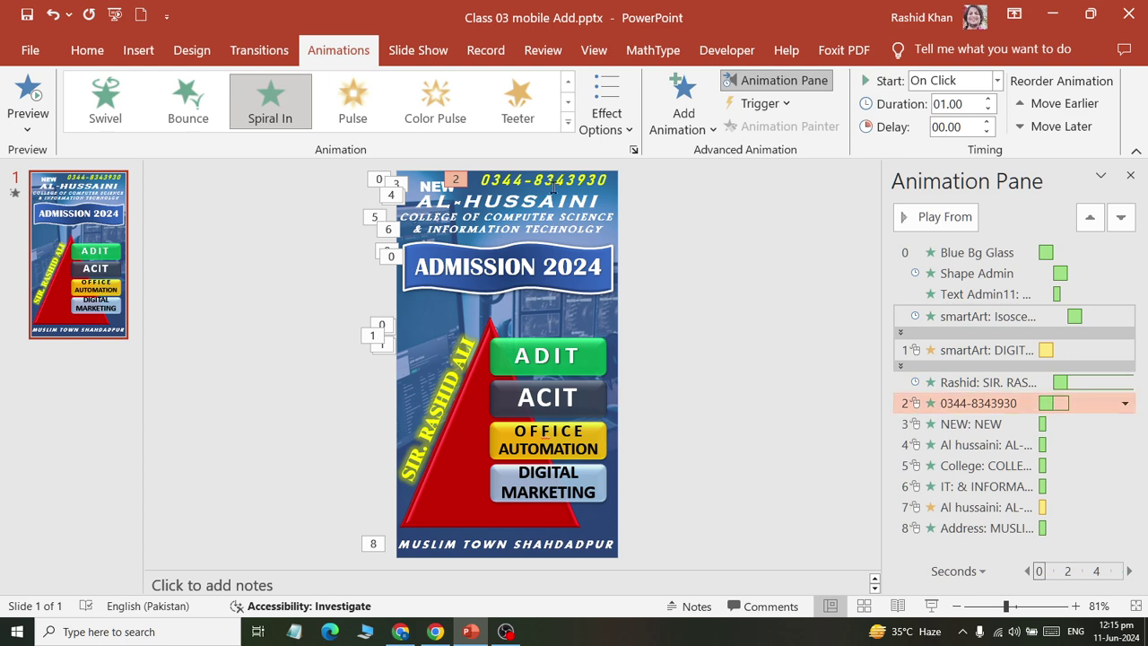
{"action": "left_click", "coordinate": [938, 85]}
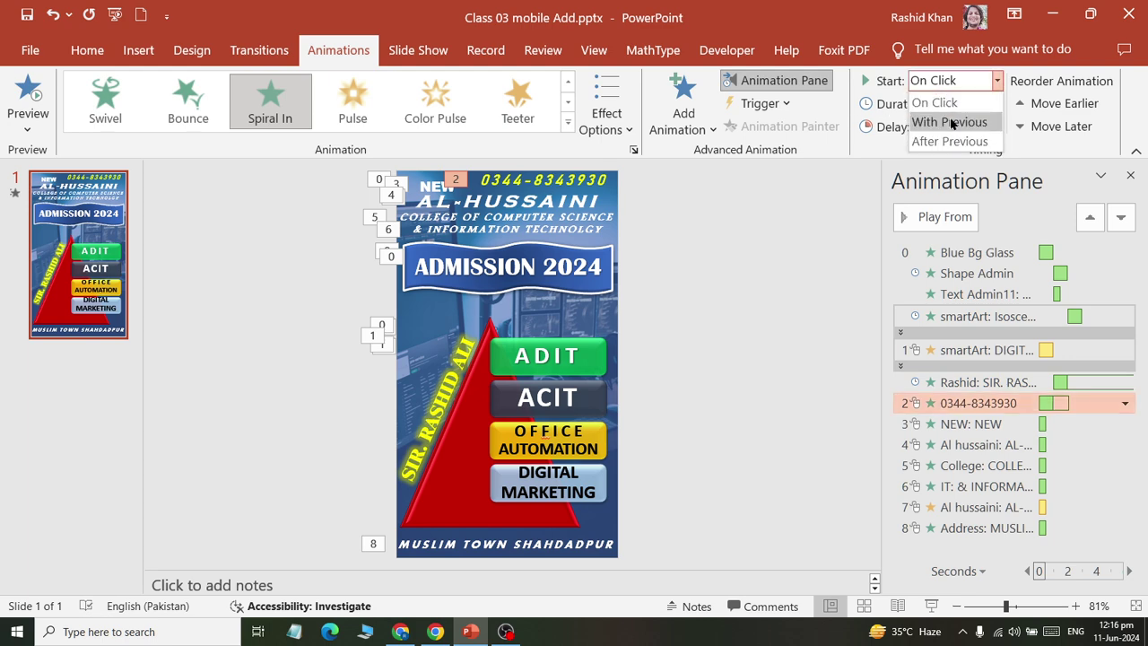
{"action": "left_click", "coordinate": [952, 123]}
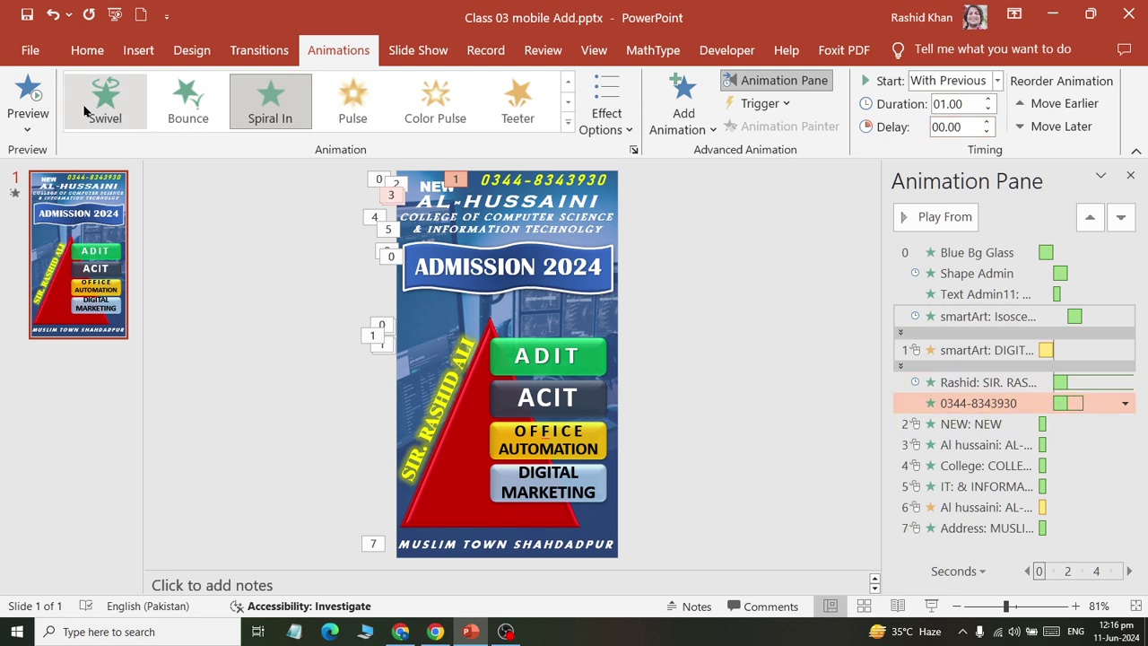
{"action": "left_click", "coordinate": [22, 90]}
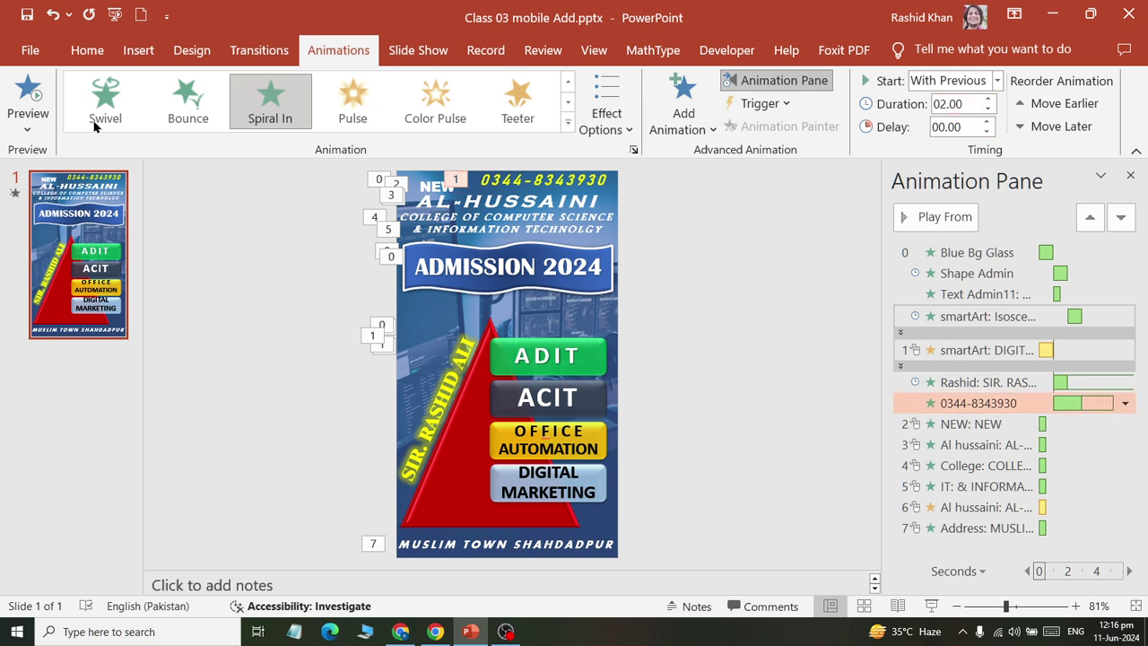
{"action": "left_click", "coordinate": [22, 88]}
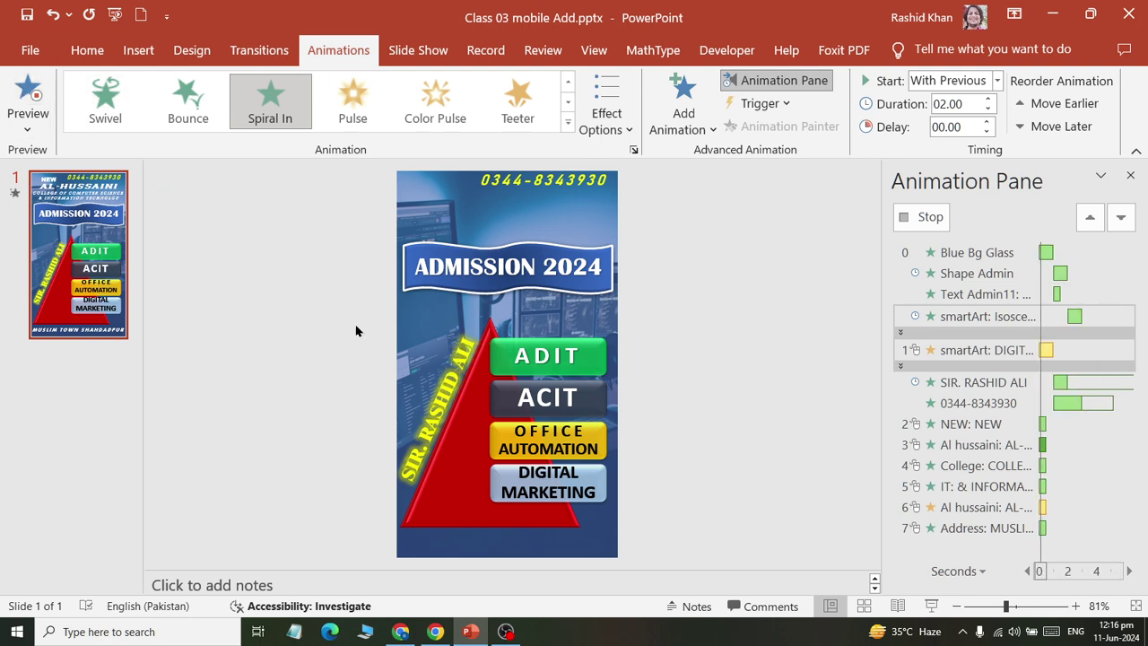
{"action": "left_click", "coordinate": [987, 402]}
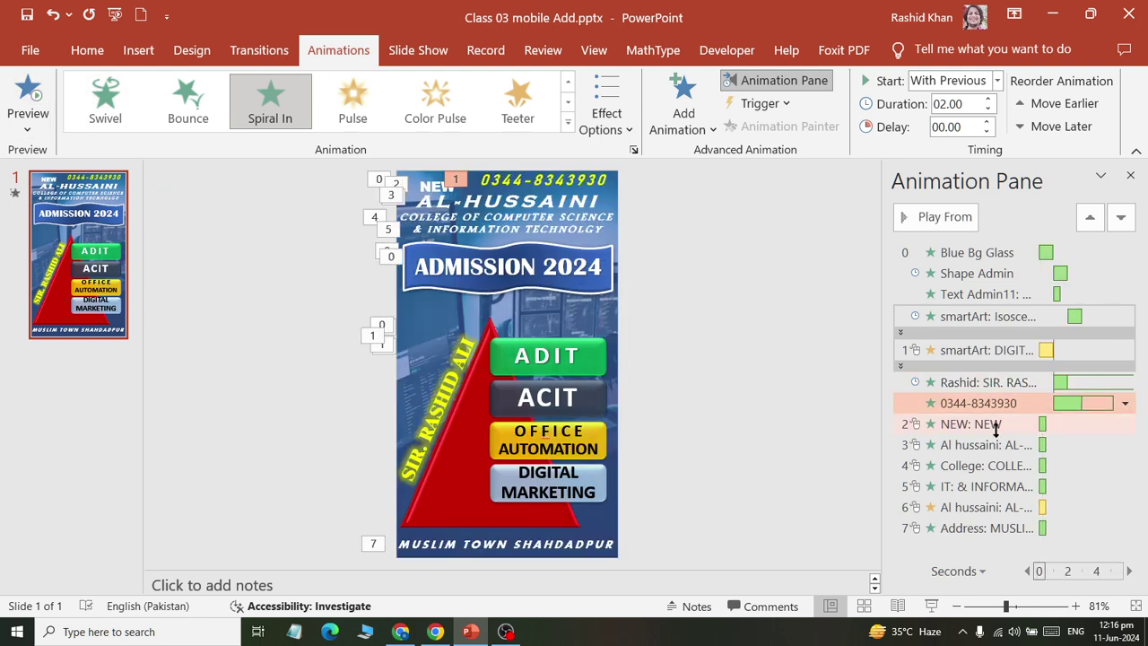
{"action": "left_click", "coordinate": [994, 382]}
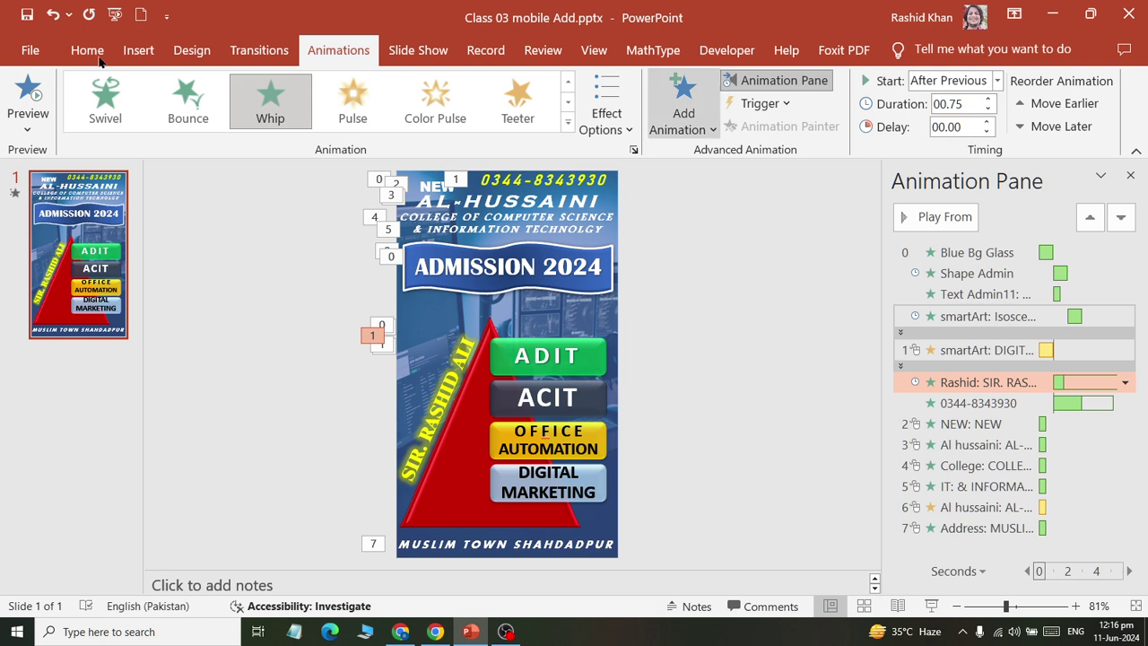
{"action": "left_click", "coordinate": [40, 79]}
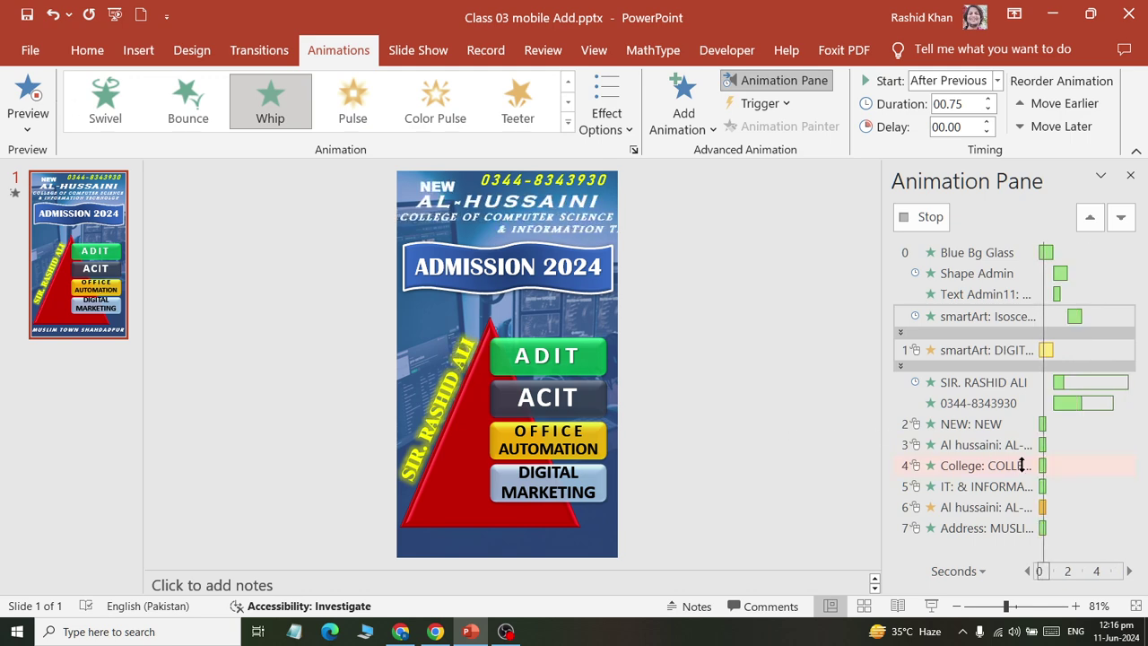
{"action": "left_click", "coordinate": [982, 382]}
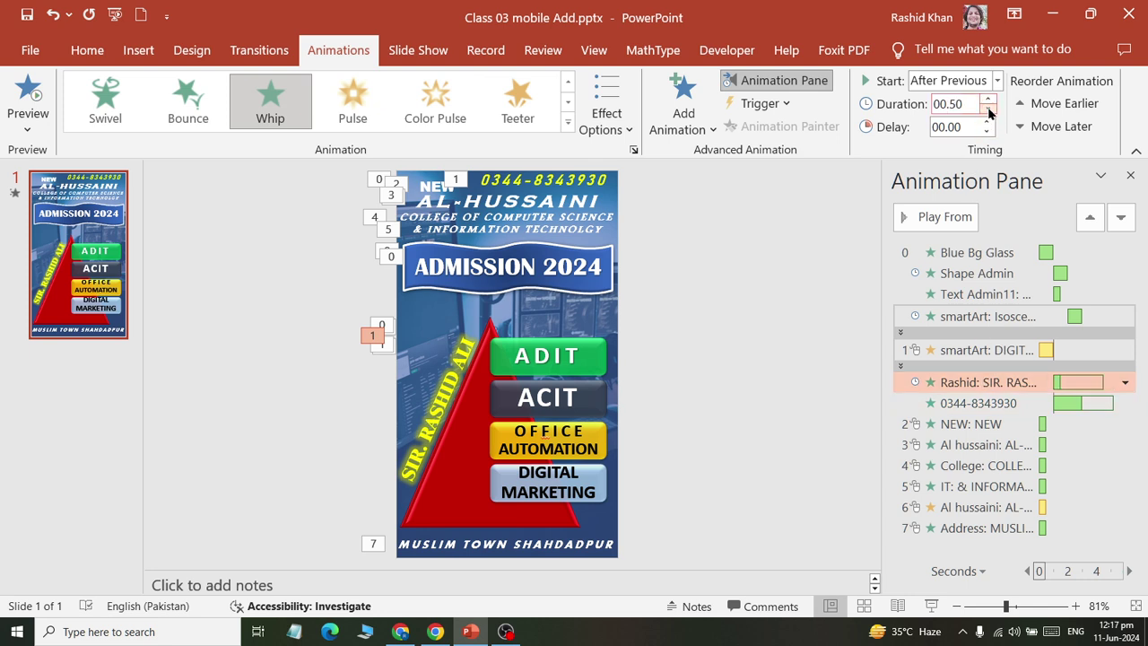
- Set NEW and College to After Previous, and Al hussaini and IT to With Previous
{"action": "left_click", "coordinate": [992, 423]}
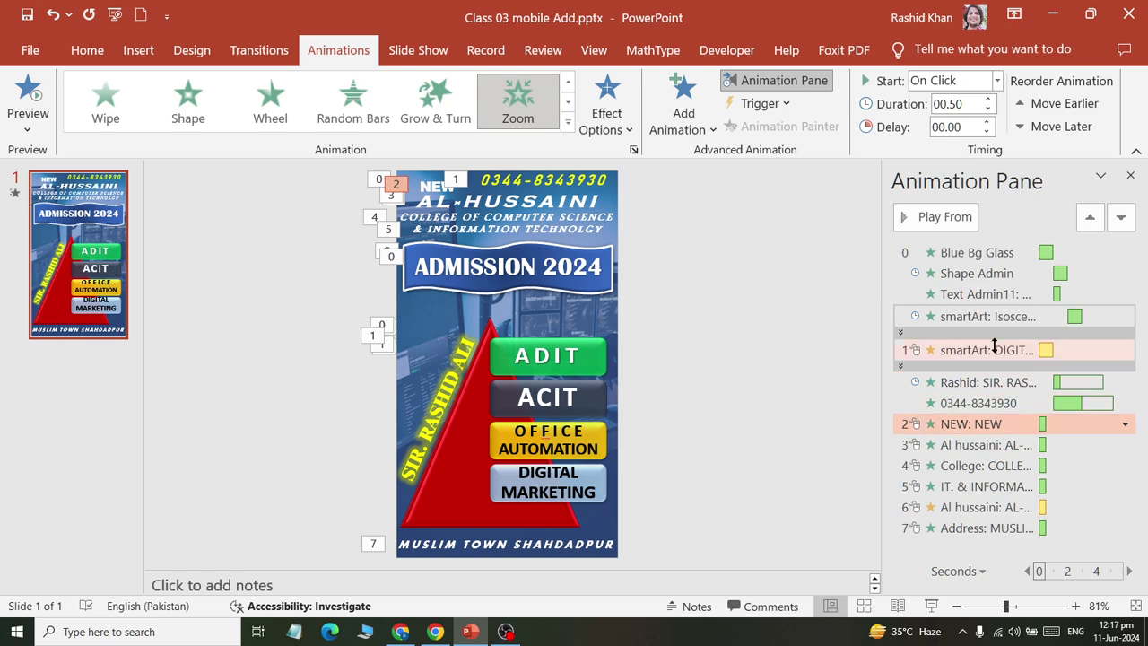
{"action": "left_click", "coordinate": [942, 80]}
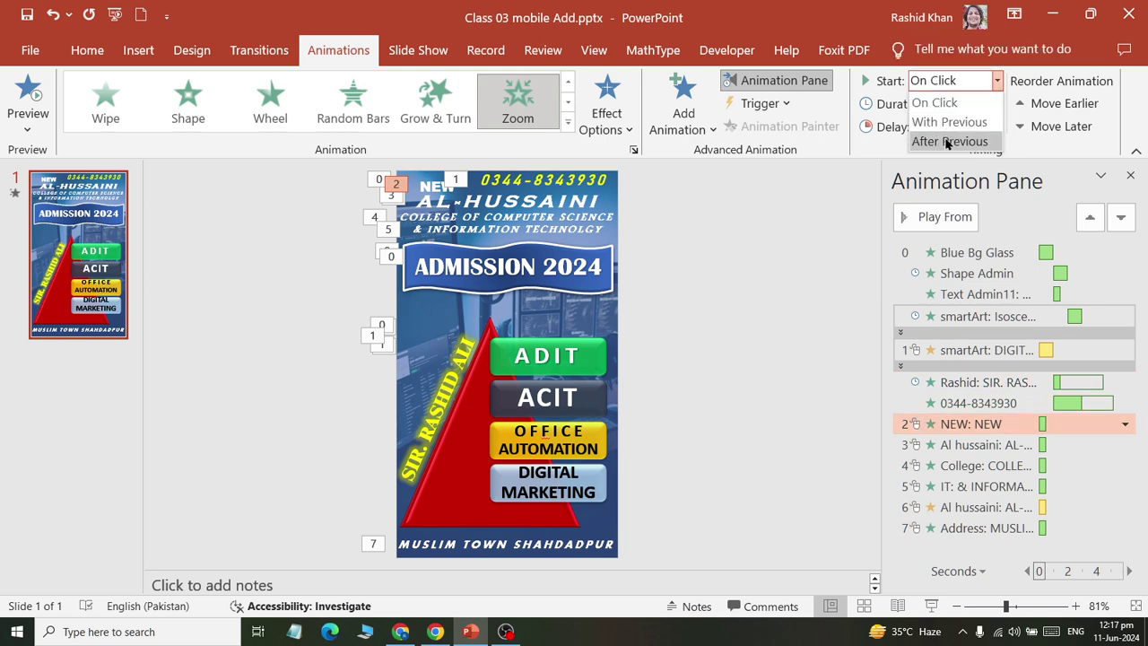
{"action": "left_click", "coordinate": [946, 141]}
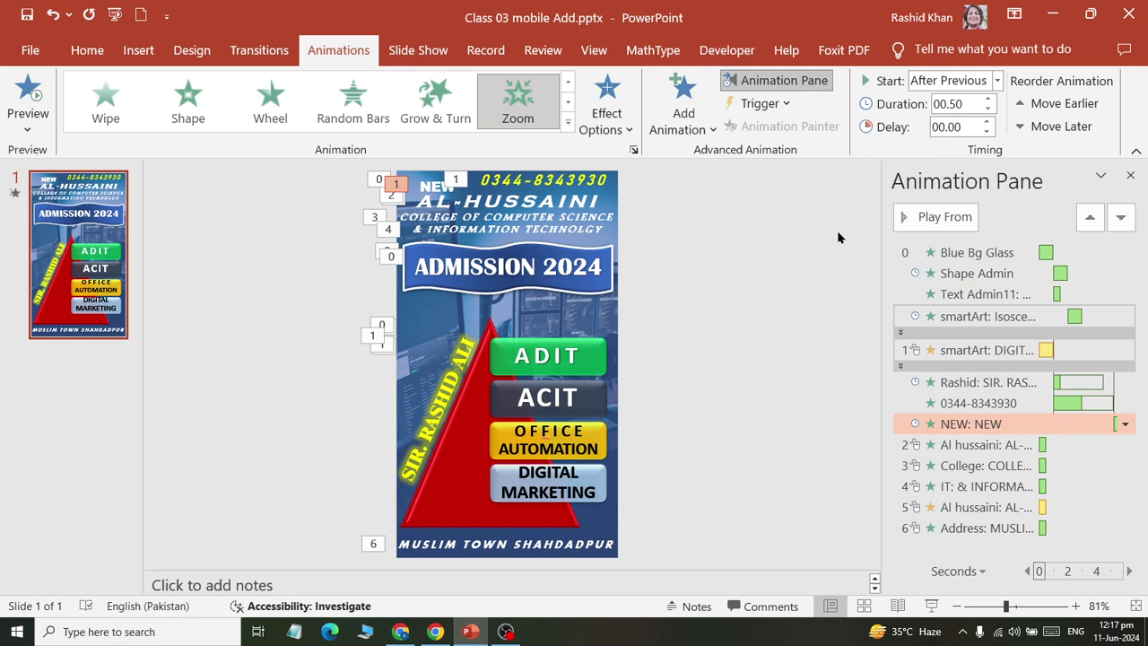
{"action": "left_click", "coordinate": [1016, 449]}
{"action": "left_click", "coordinate": [937, 80]}
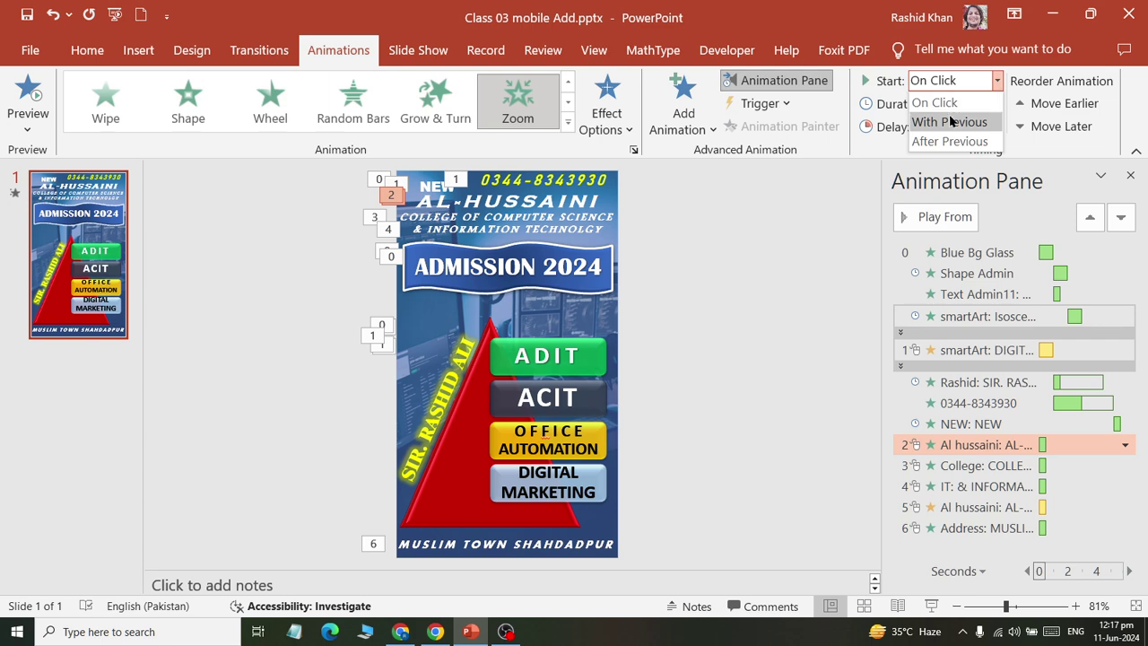
{"action": "left_click", "coordinate": [949, 120]}
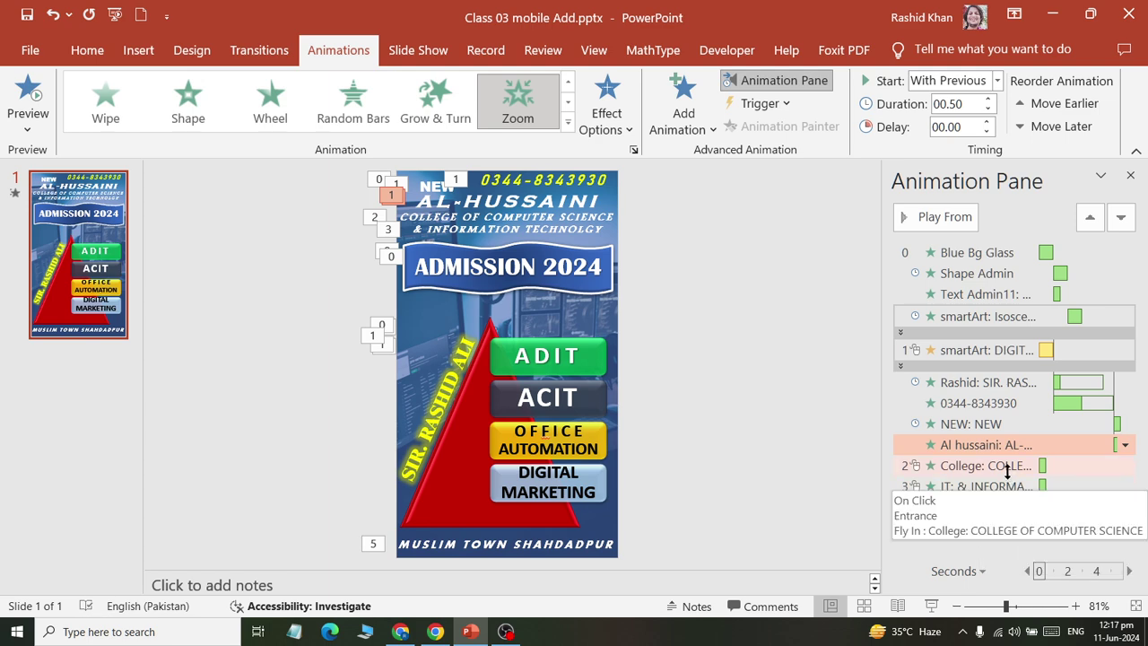
{"action": "left_click", "coordinate": [1003, 465]}
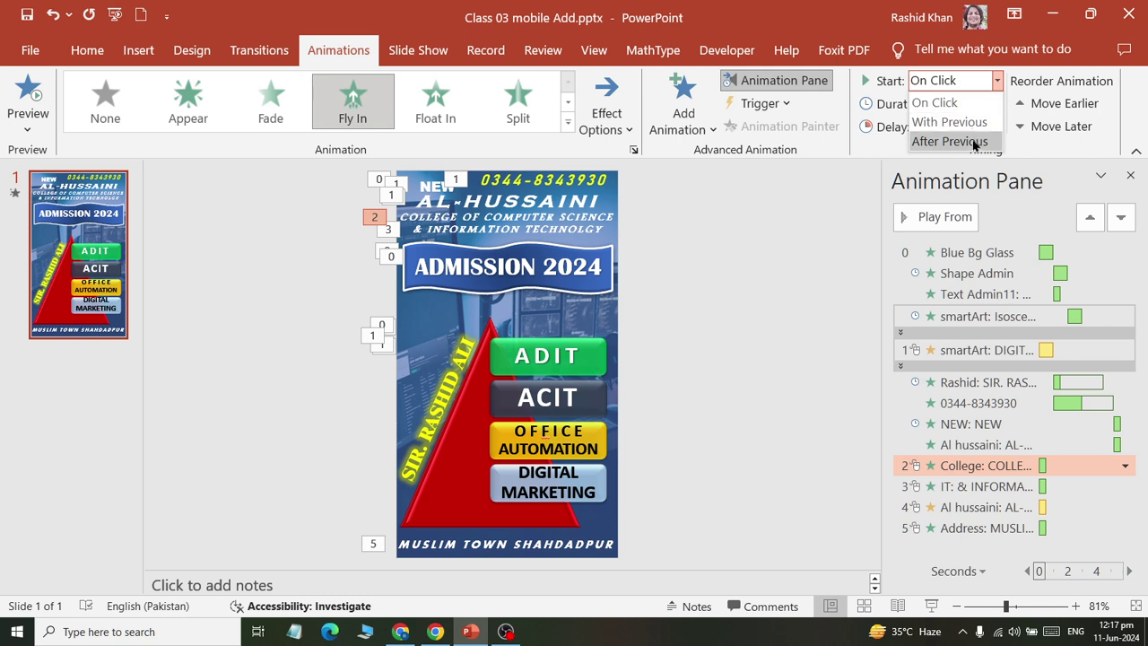
{"action": "left_click", "coordinate": [949, 140]}
{"action": "left_click", "coordinate": [995, 486]}
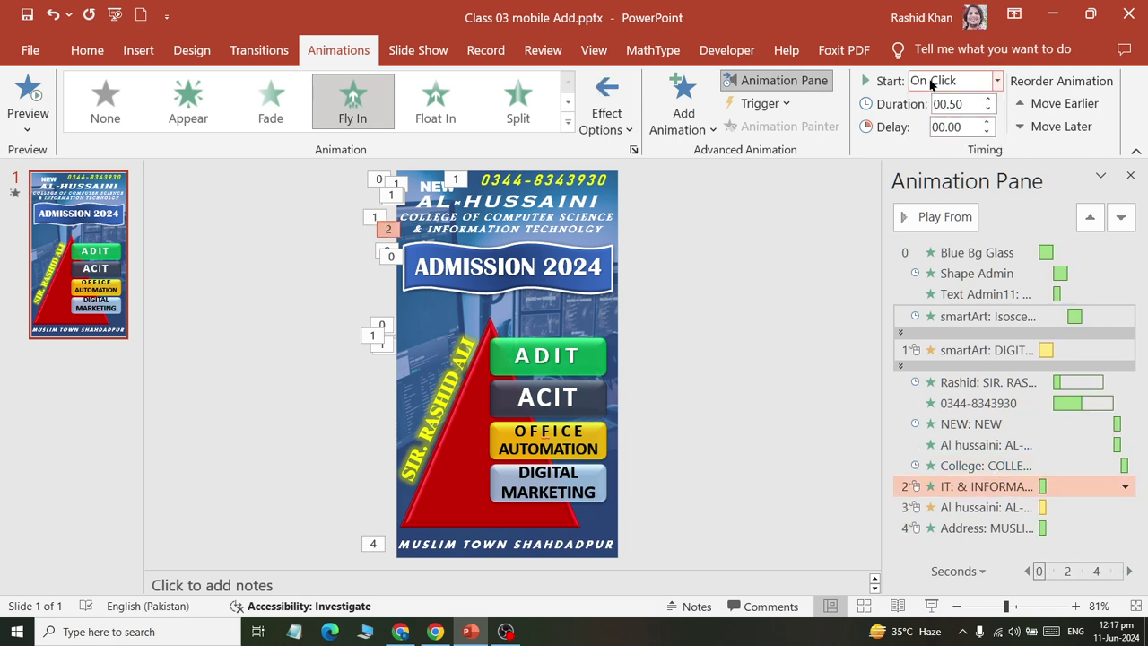
{"action": "left_click", "coordinate": [996, 81]}
{"action": "left_click", "coordinate": [941, 120]}
- Set the Al hussaini pulse and Address animations to start After Previous, previewing in between
{"action": "left_click", "coordinate": [963, 508]}
{"action": "left_click", "coordinate": [962, 507]}
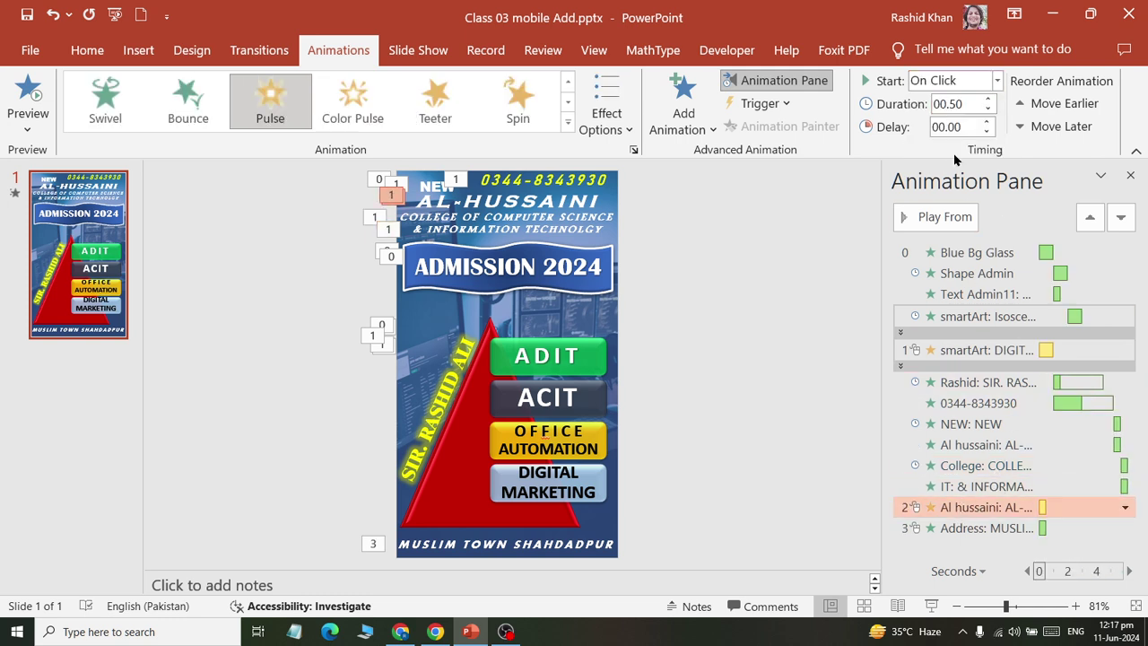
{"action": "left_click", "coordinate": [936, 82]}
{"action": "left_click", "coordinate": [950, 141]}
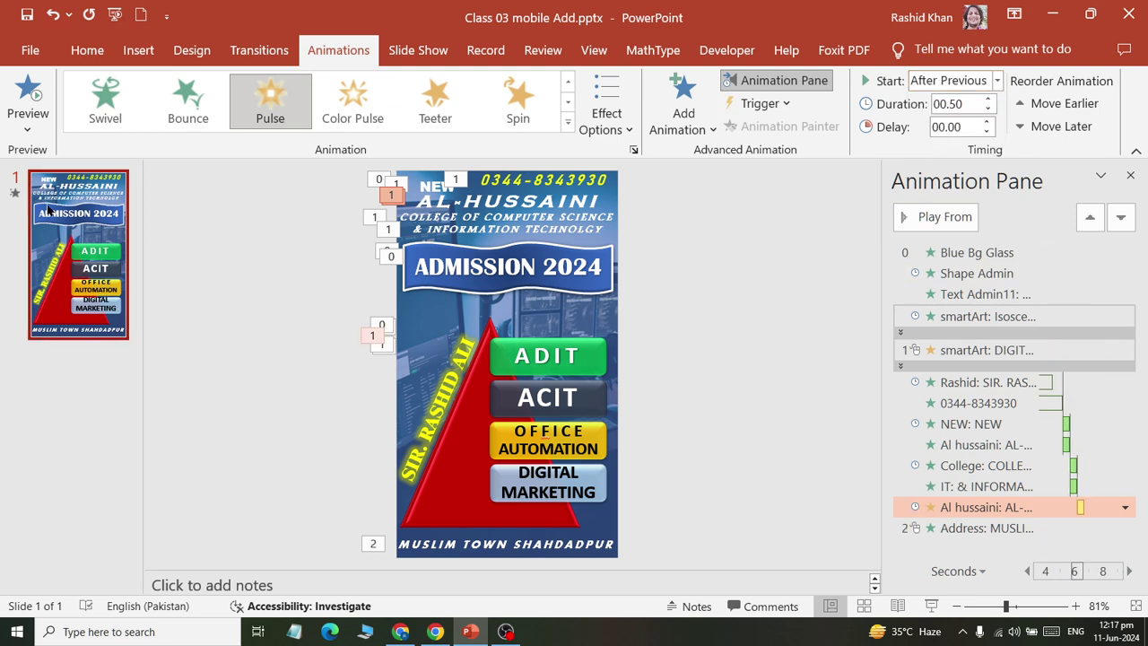
{"action": "left_click", "coordinate": [27, 90]}
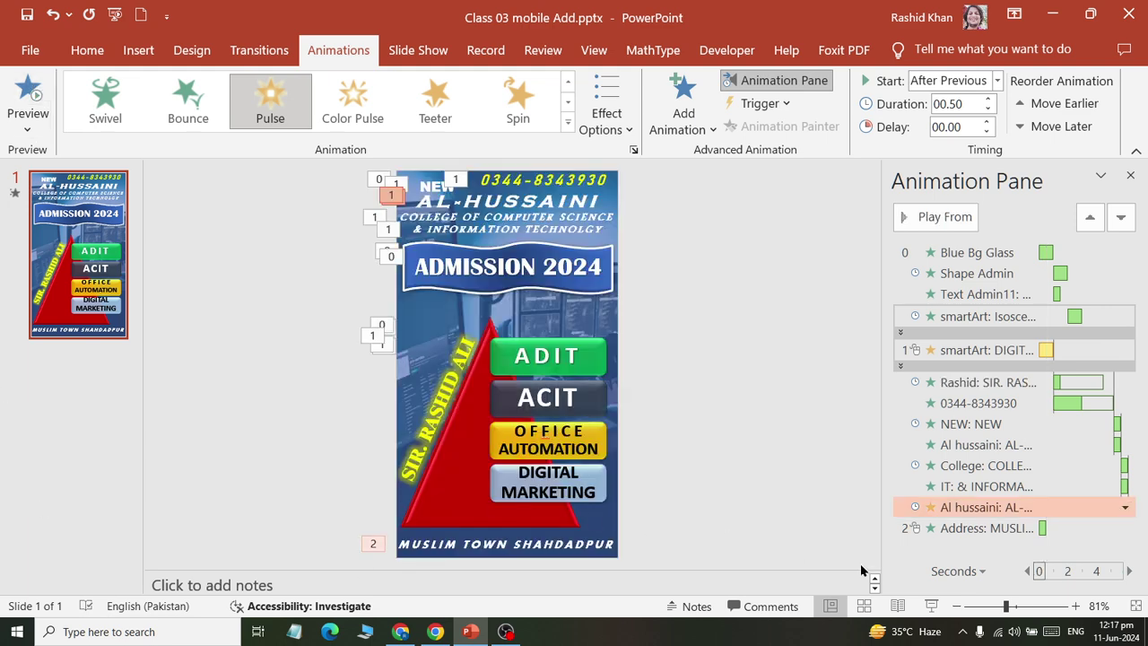
{"action": "left_click", "coordinate": [942, 527]}
{"action": "left_click", "coordinate": [960, 79]}
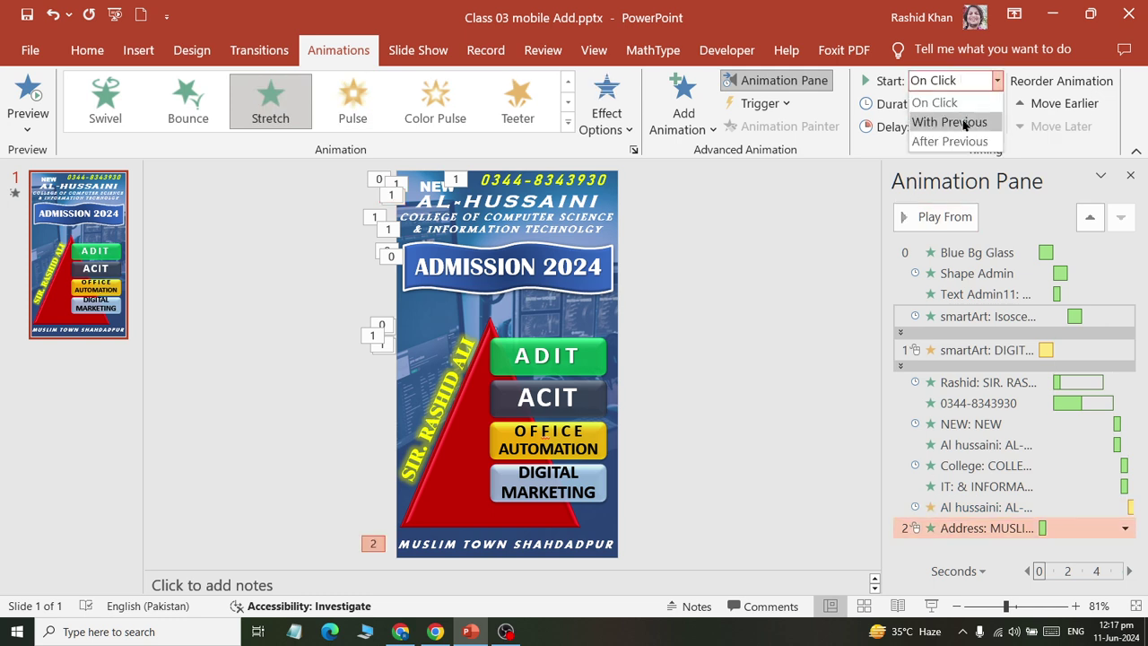
{"action": "left_click", "coordinate": [952, 140]}
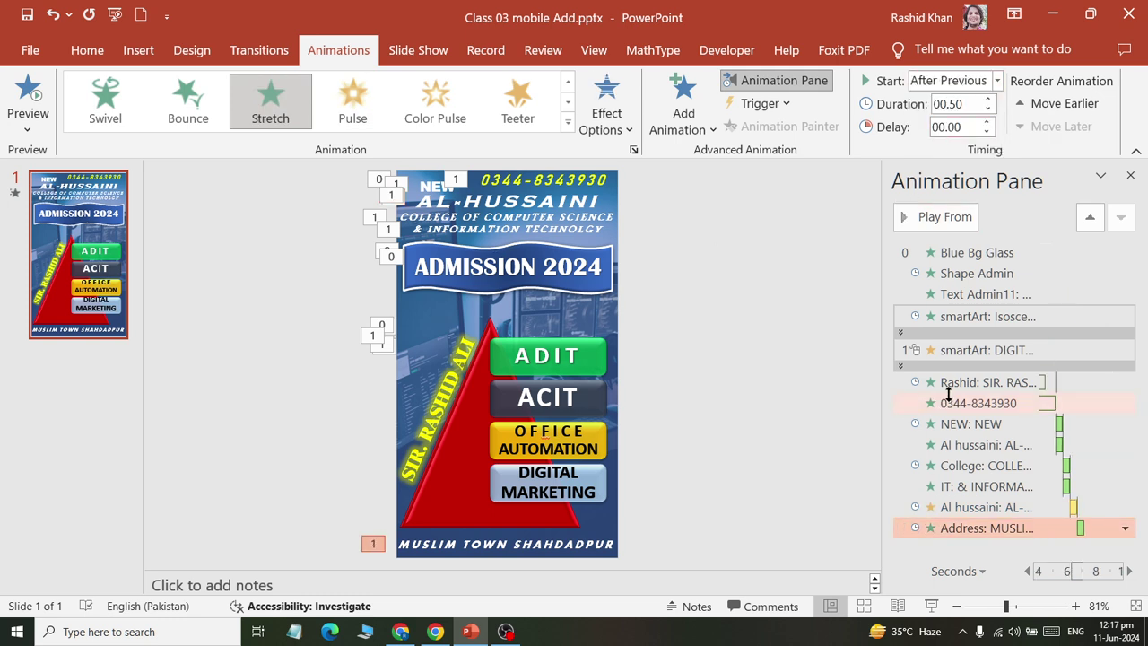
- Lengthen the ADMISSION 2024 text animation's duration, preview, and select the SmartArt emphasis animation
{"action": "left_click", "coordinate": [544, 275]}
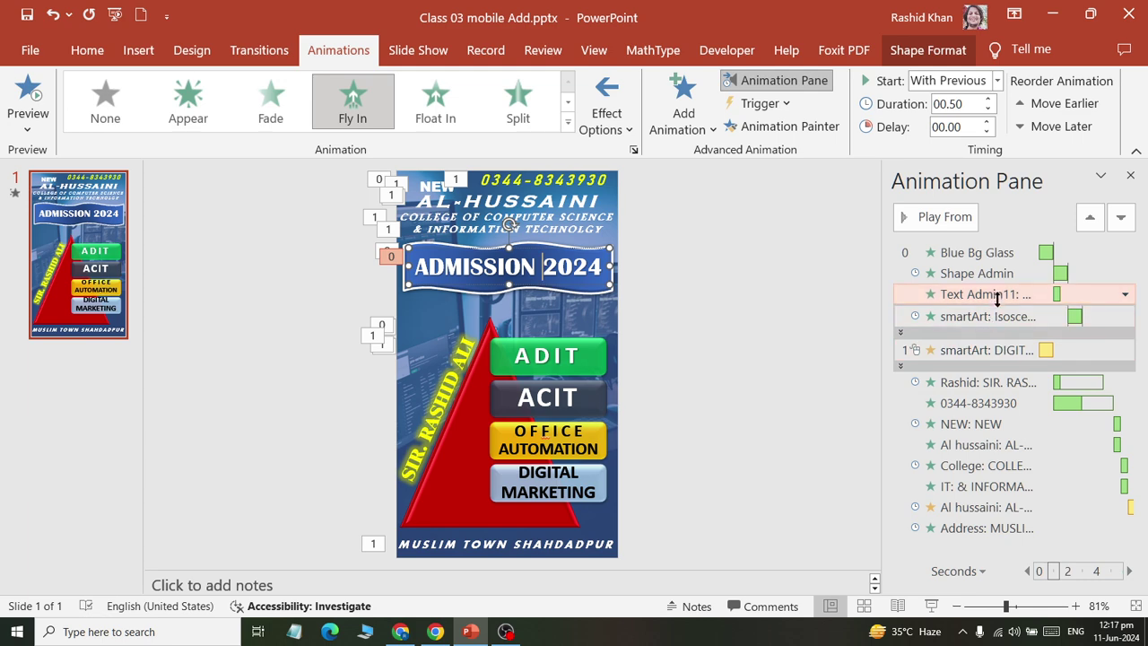
{"action": "left_click", "coordinate": [1012, 274]}
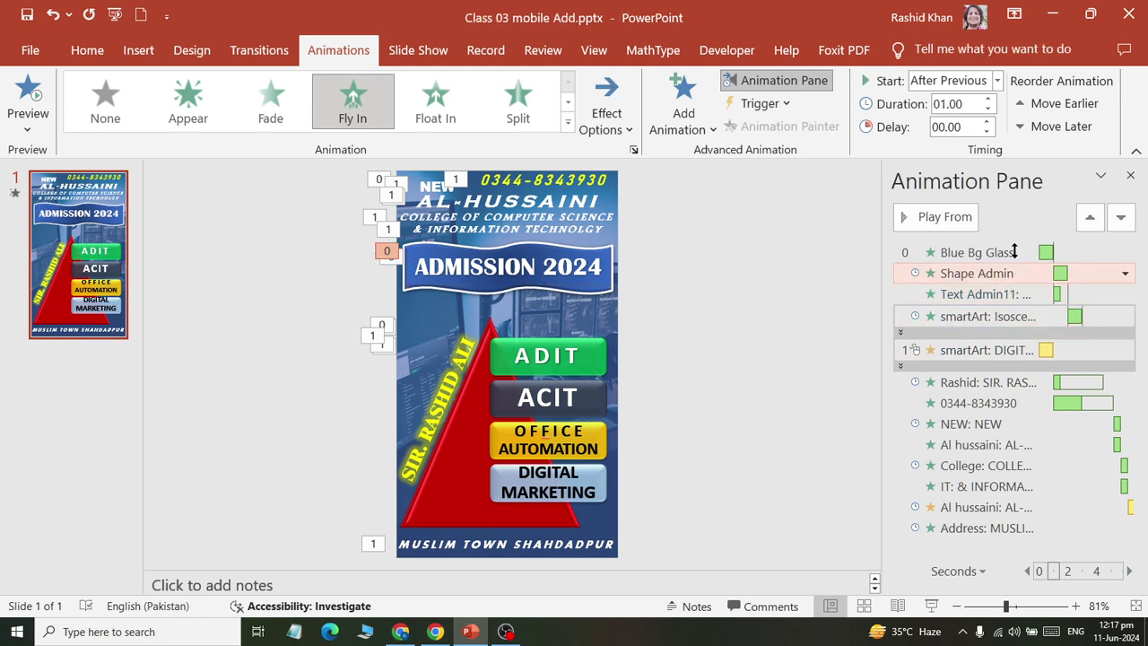
{"action": "left_click", "coordinate": [998, 294]}
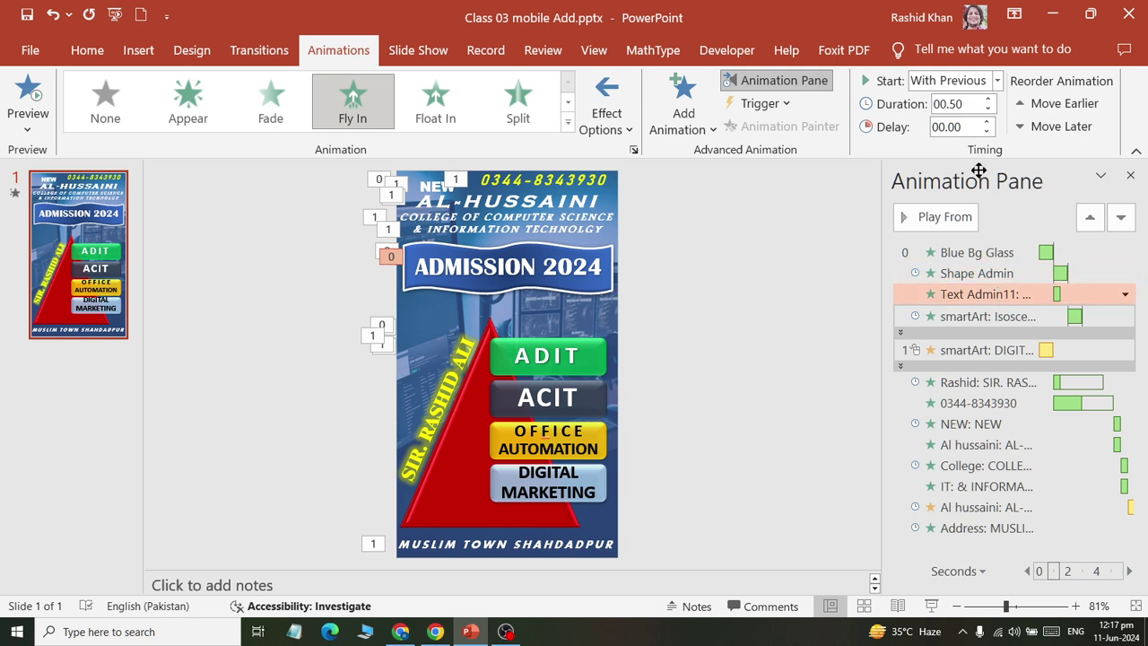
{"action": "left_click", "coordinate": [986, 99]}
{"action": "left_click", "coordinate": [28, 99]}
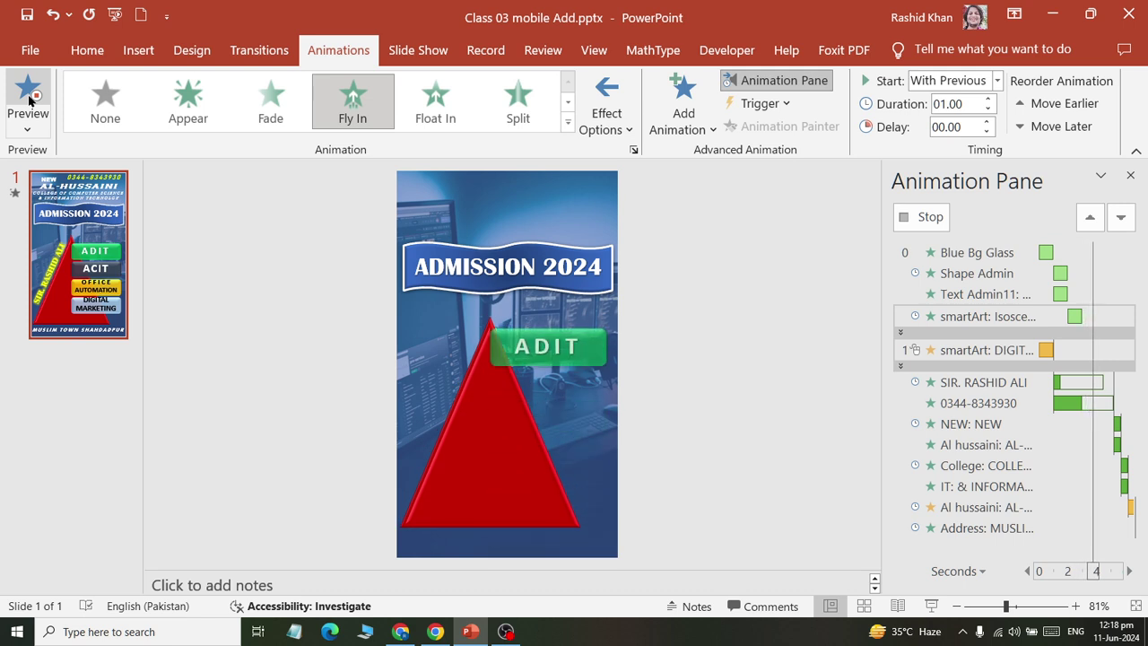
{"action": "left_click", "coordinate": [955, 351]}
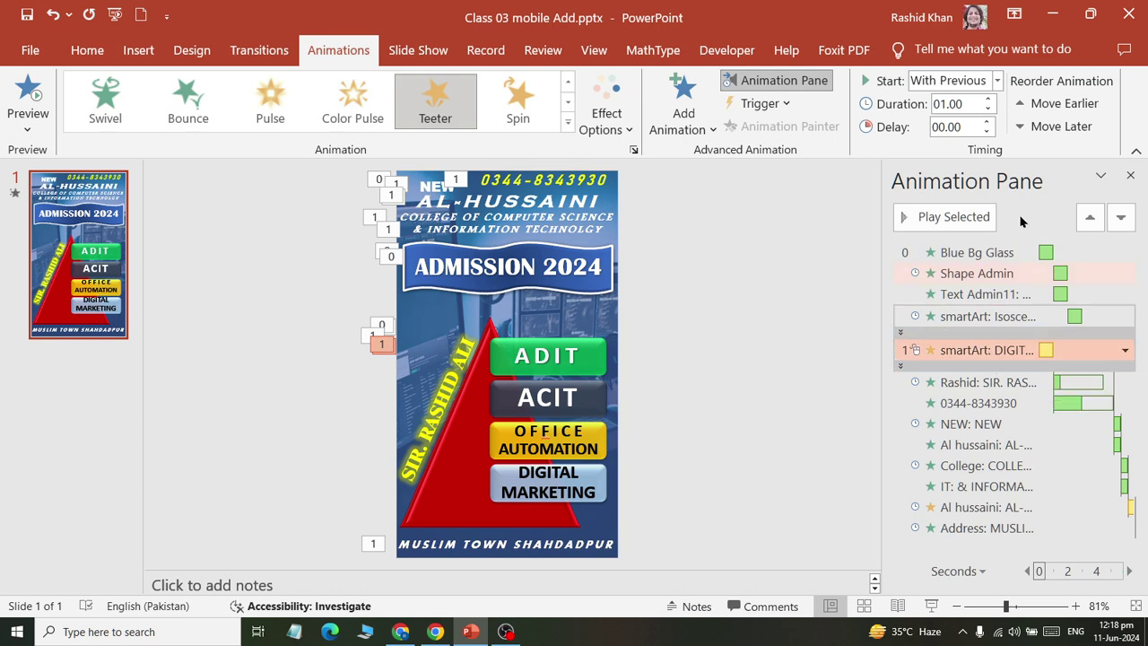
- Make the SmartArt emphasis animation start After Previous and preview the slide
{"action": "left_click", "coordinate": [977, 80]}
{"action": "left_click", "coordinate": [949, 141]}
{"action": "left_click", "coordinate": [9, 96]}
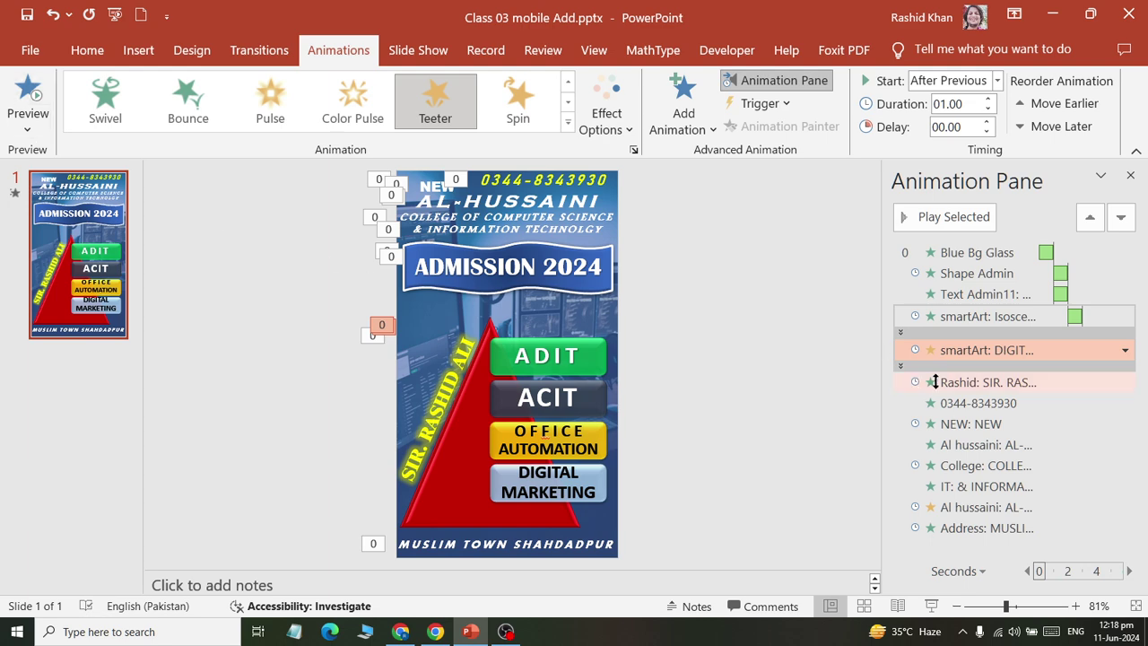
- Keep Teeter's SmartArt grouping All At Once with Reverse order turned off
{"action": "double_click", "coordinate": [972, 347]}
{"action": "left_click", "coordinate": [533, 173]}
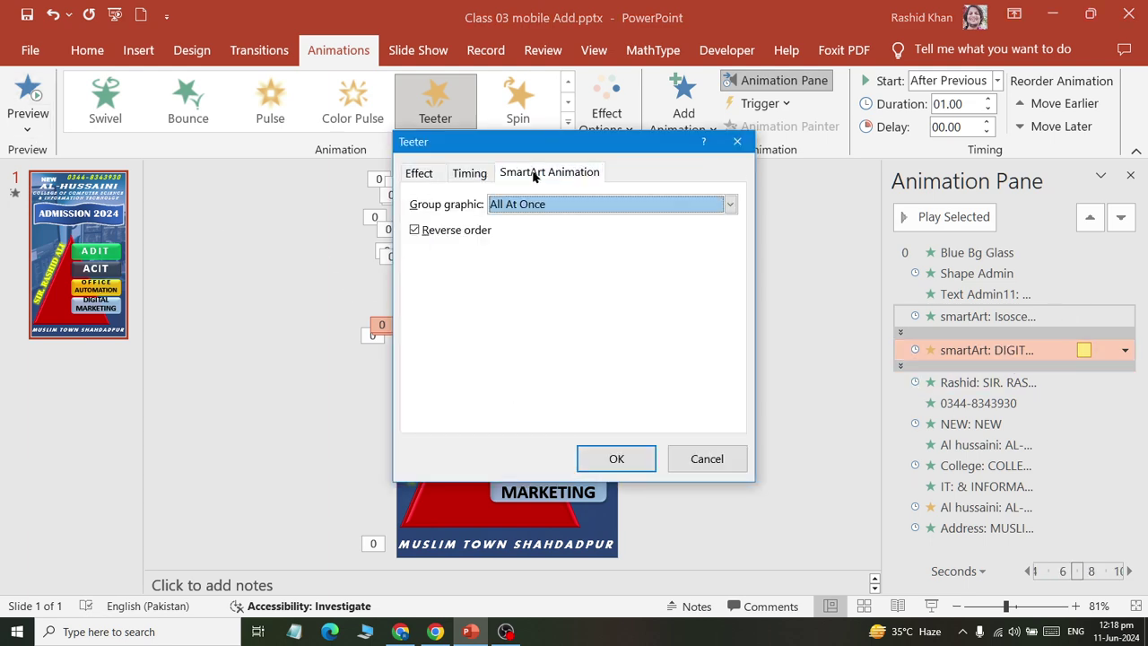
{"action": "left_click", "coordinate": [555, 205]}
{"action": "left_click", "coordinate": [566, 224]}
{"action": "left_click", "coordinate": [414, 229]}
{"action": "left_click", "coordinate": [616, 458]}
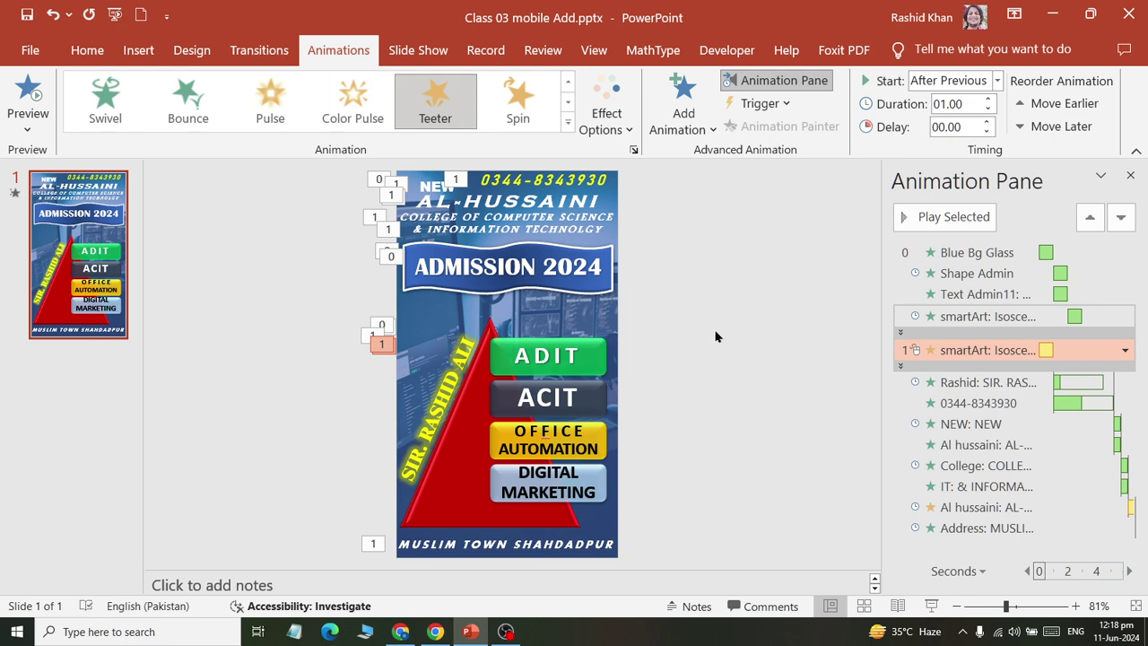
{"action": "left_click", "coordinate": [668, 304]}
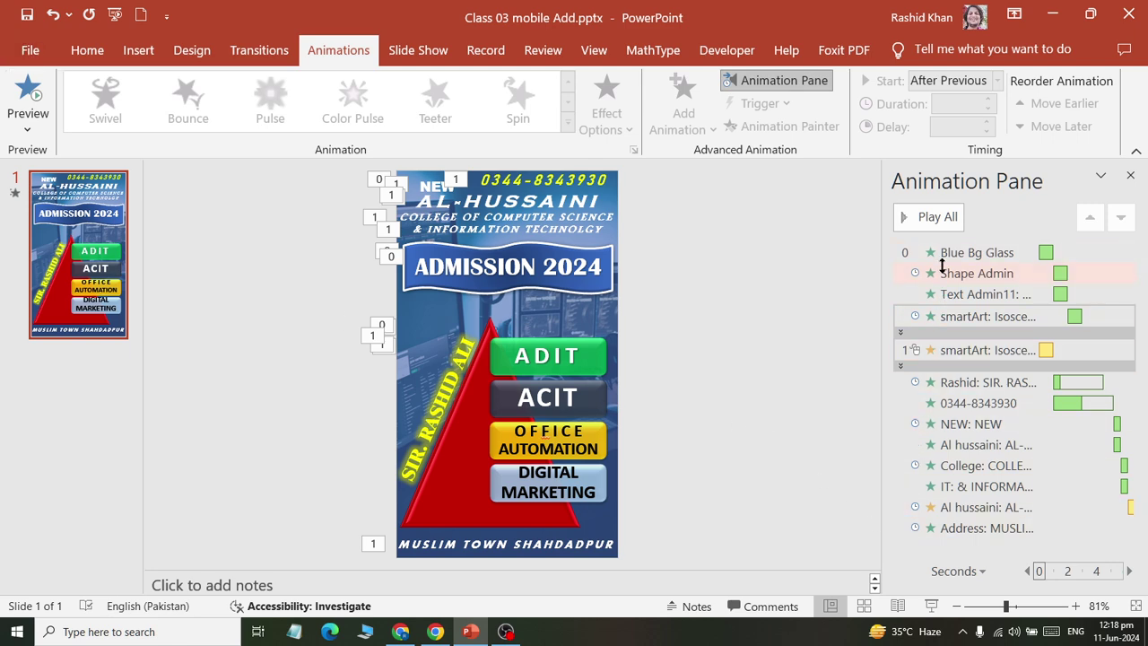
- Close the Animation Pane and run the slide show with F5, ending and restarting it
{"action": "left_click", "coordinate": [1130, 175]}
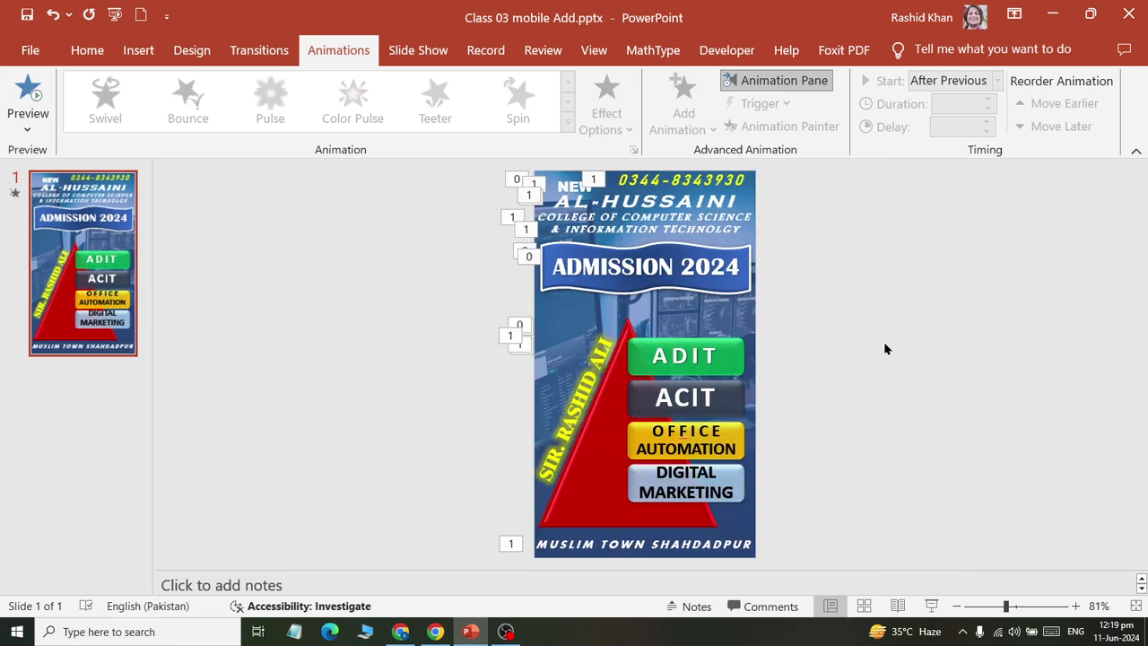
{"action": "key", "text": "F5"}
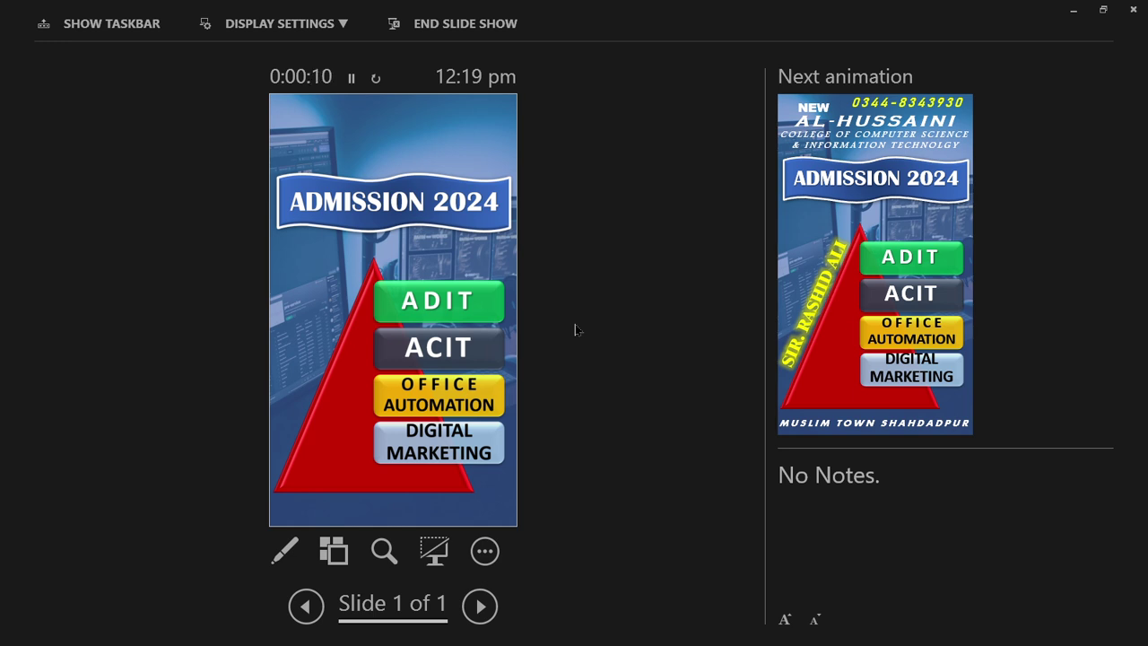
{"action": "key", "text": "Escape"}
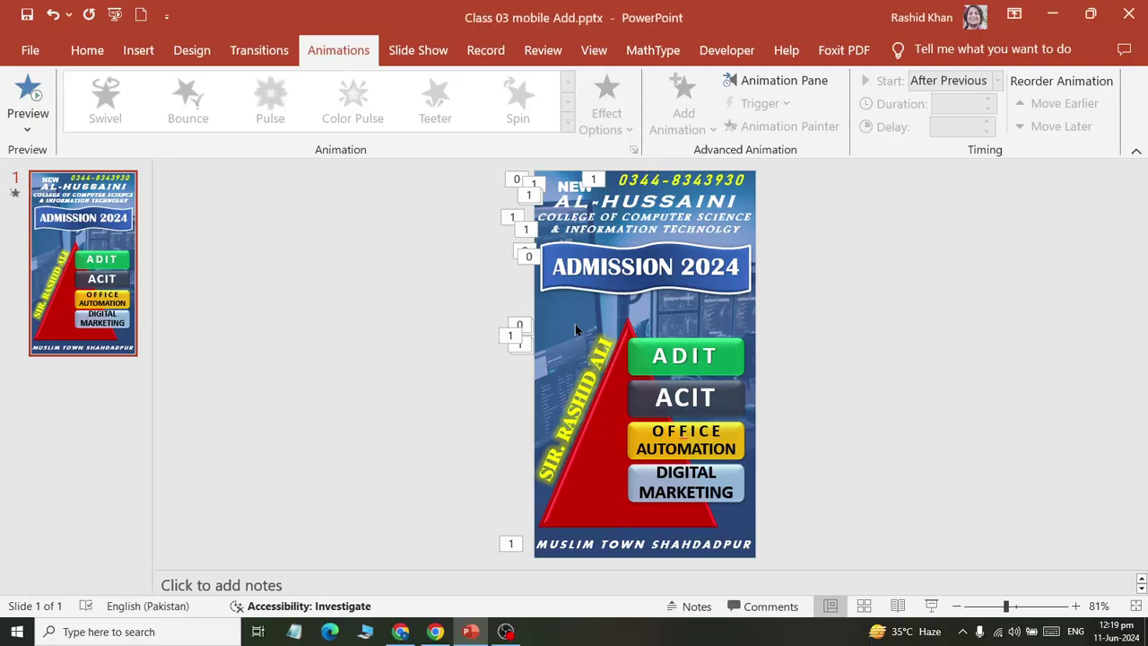
{"action": "key", "text": "F5"}
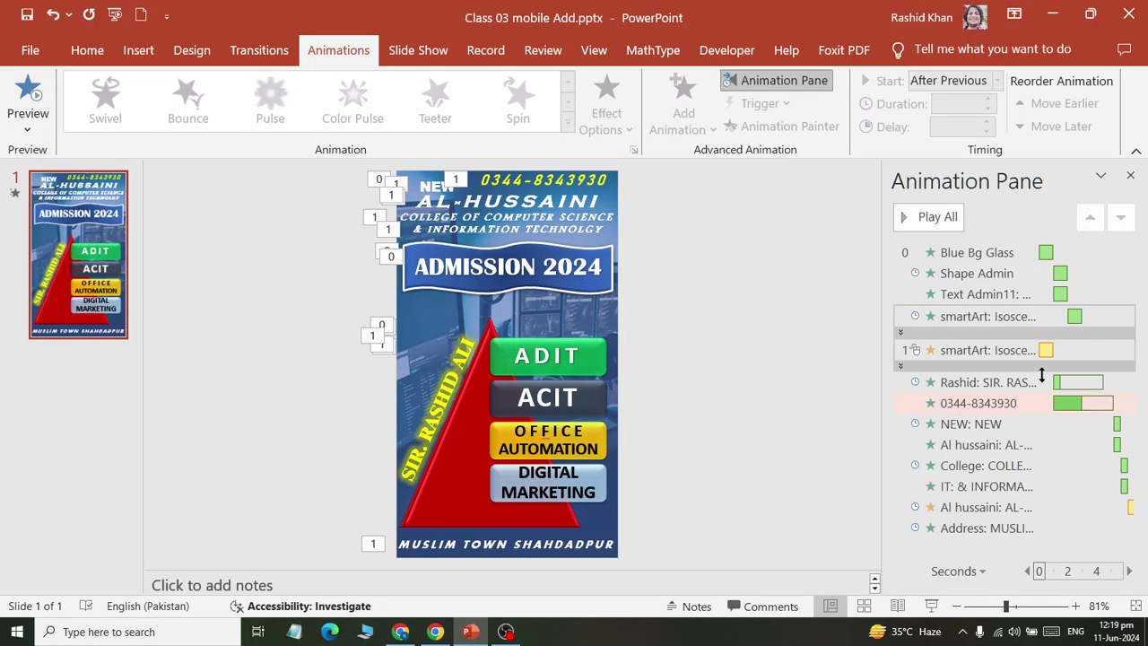
- Set the SmartArt Teeter animation to After Previous and play the full slide show
{"action": "left_click", "coordinate": [1022, 351]}
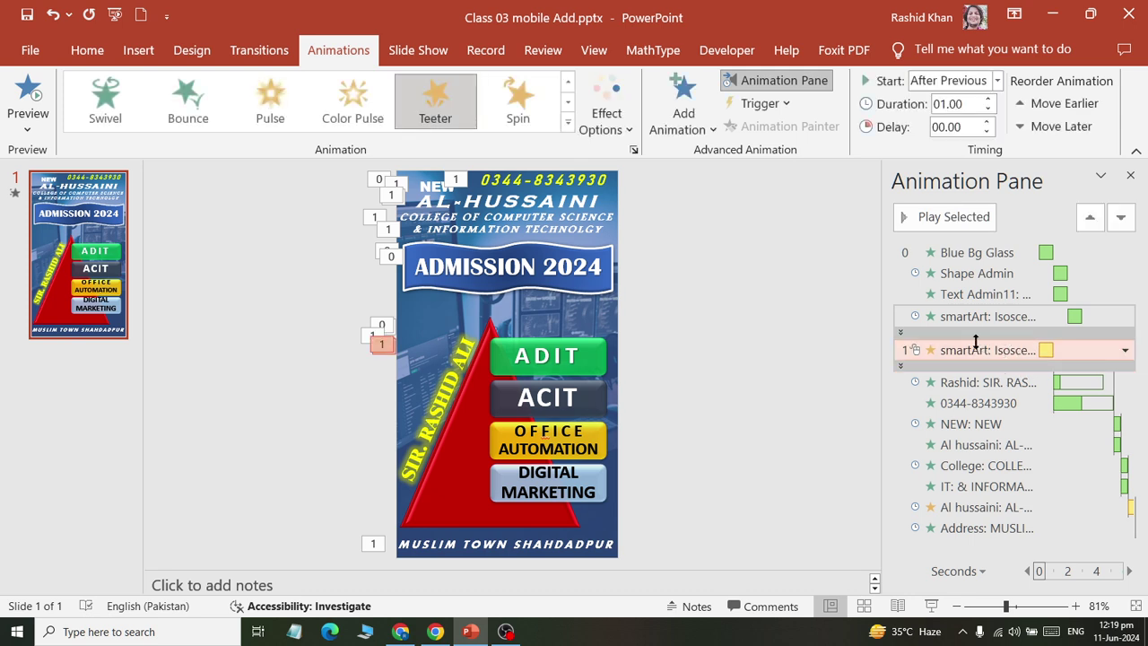
{"action": "left_click", "coordinate": [1028, 316]}
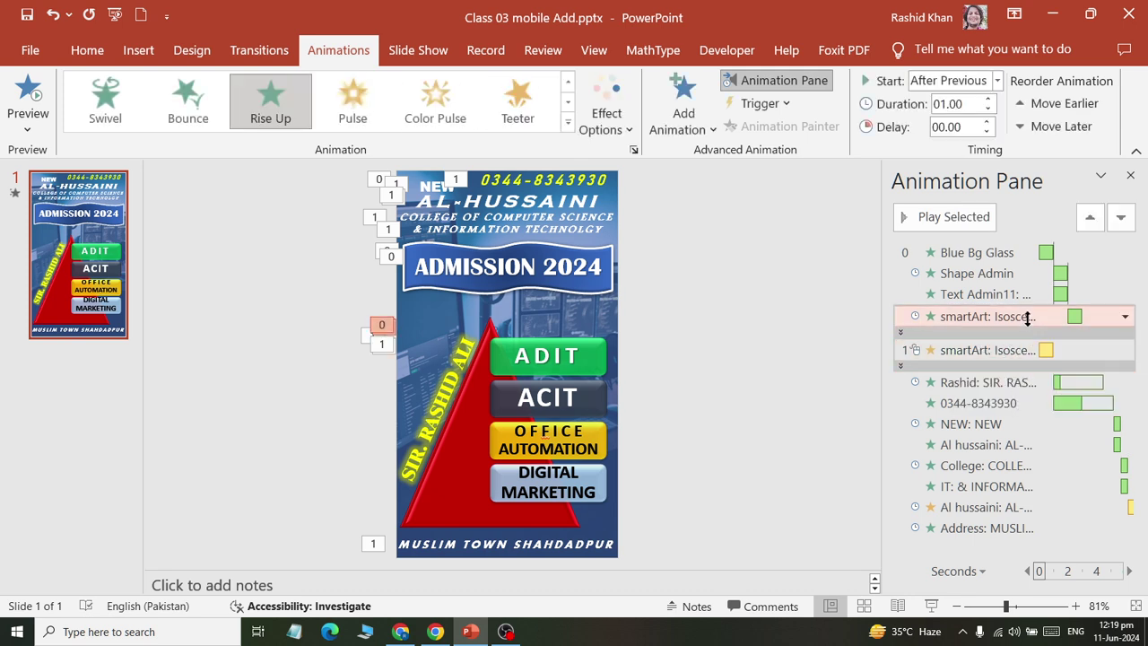
{"action": "left_click", "coordinate": [1024, 352]}
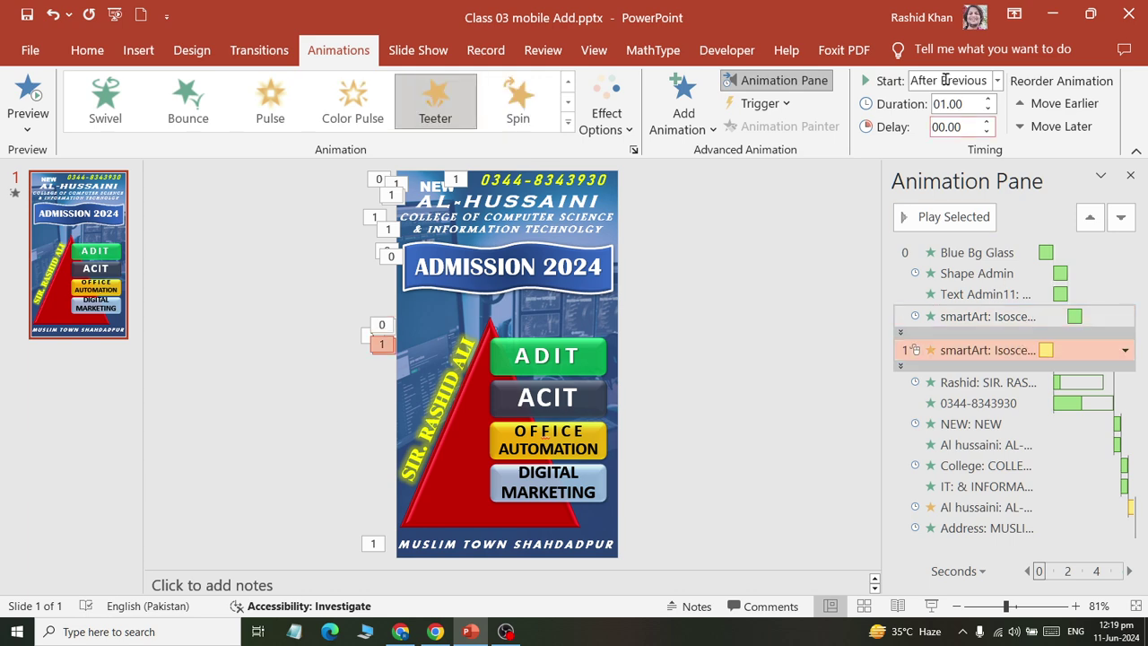
{"action": "left_click", "coordinate": [996, 80]}
{"action": "left_click", "coordinate": [955, 142]}
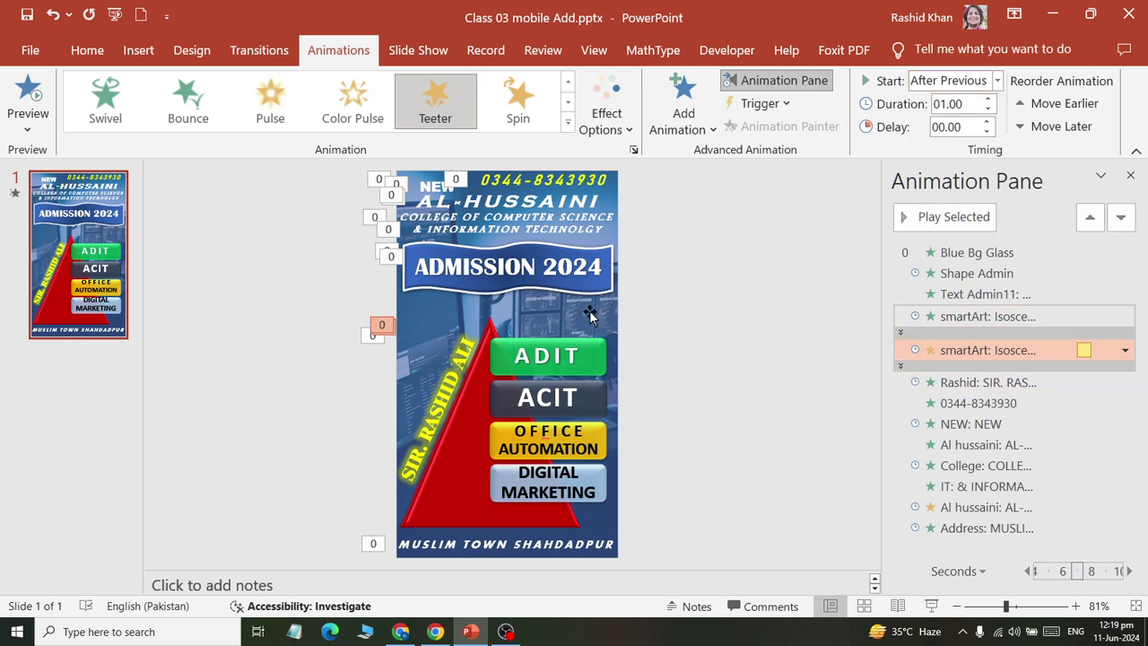
{"action": "key", "text": "F5"}
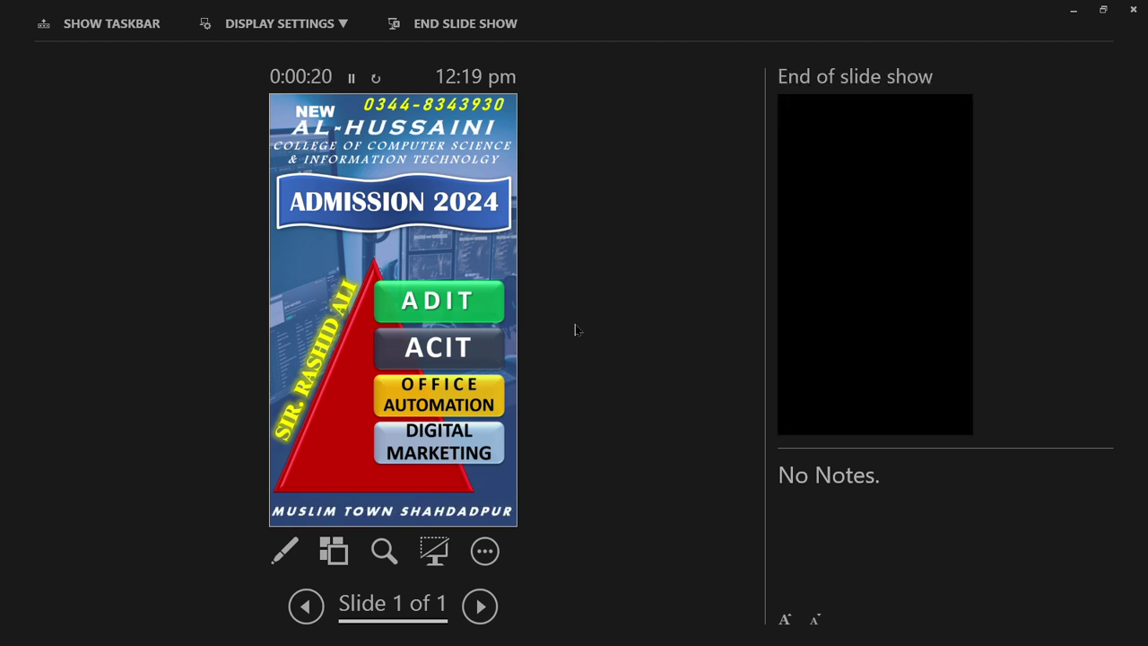
{"action": "key", "text": "Escape"}
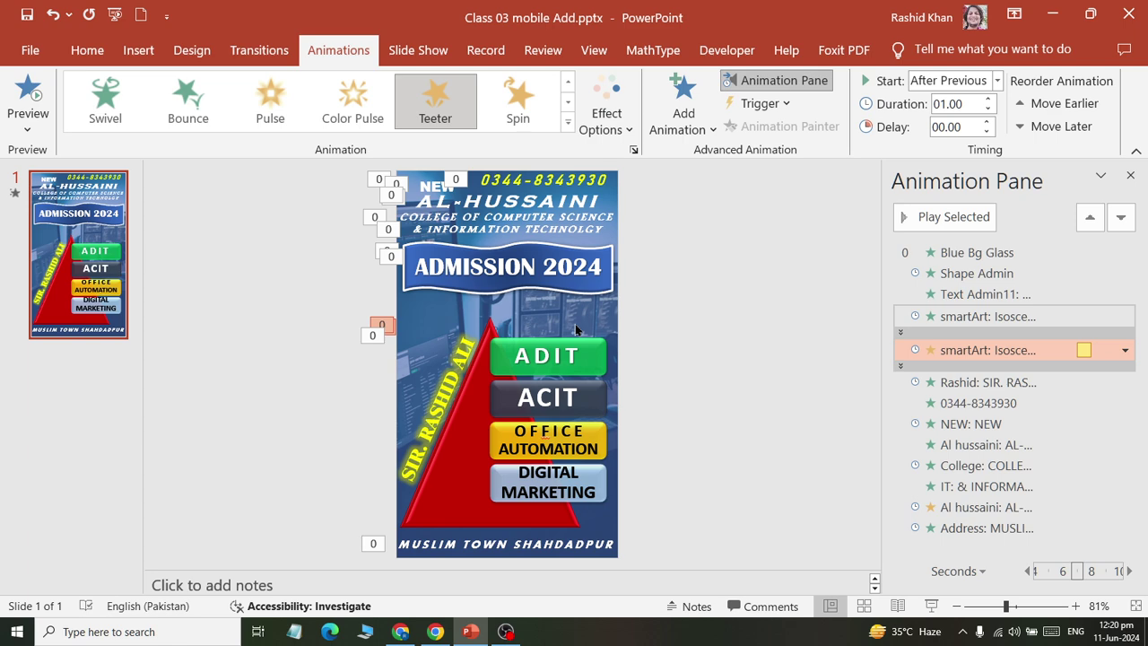
- Export the presentation as a Standard (480p) video via File > Export > Create a Video
{"action": "left_click", "coordinate": [279, 382]}
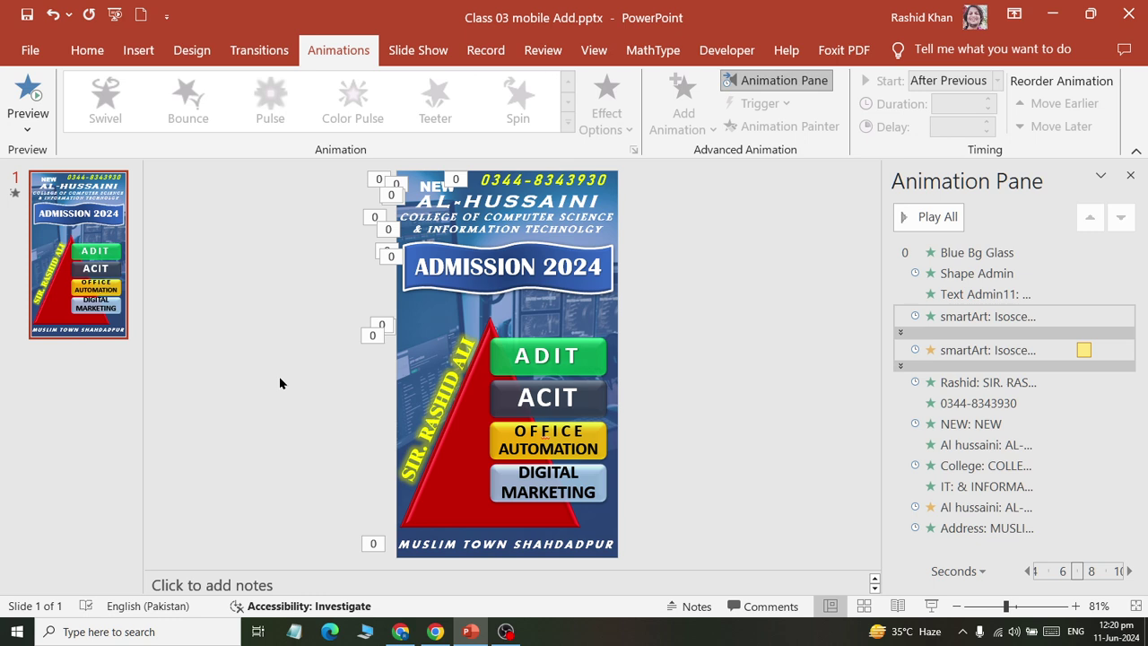
{"action": "left_click", "coordinate": [30, 50]}
{"action": "left_click", "coordinate": [68, 441]}
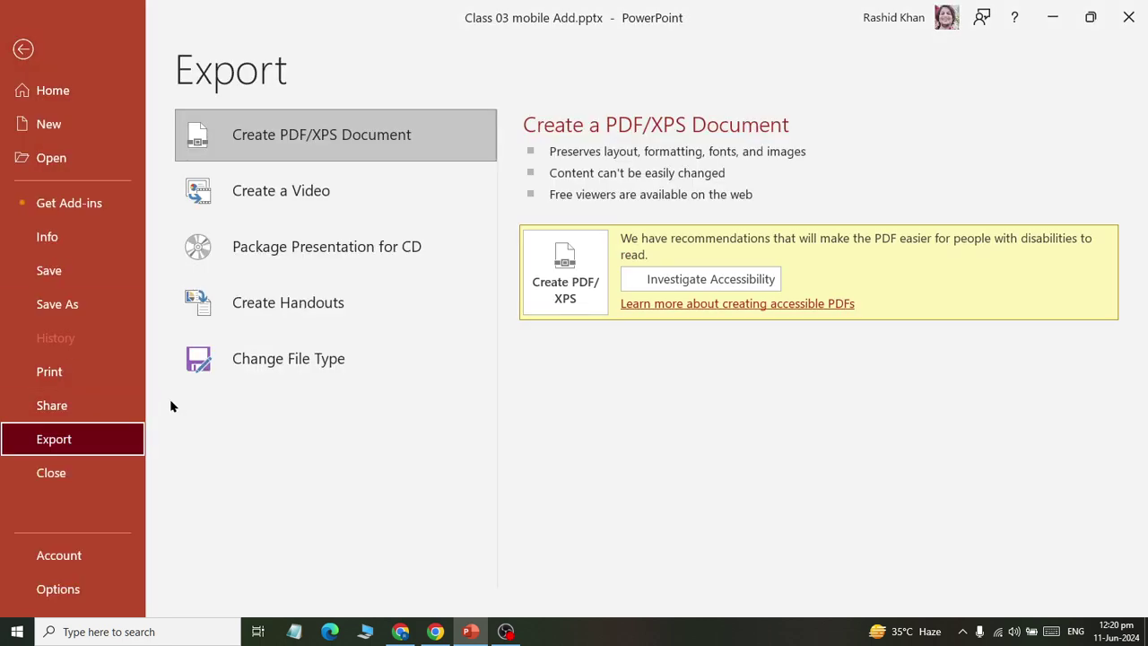
{"action": "left_click", "coordinate": [386, 199]}
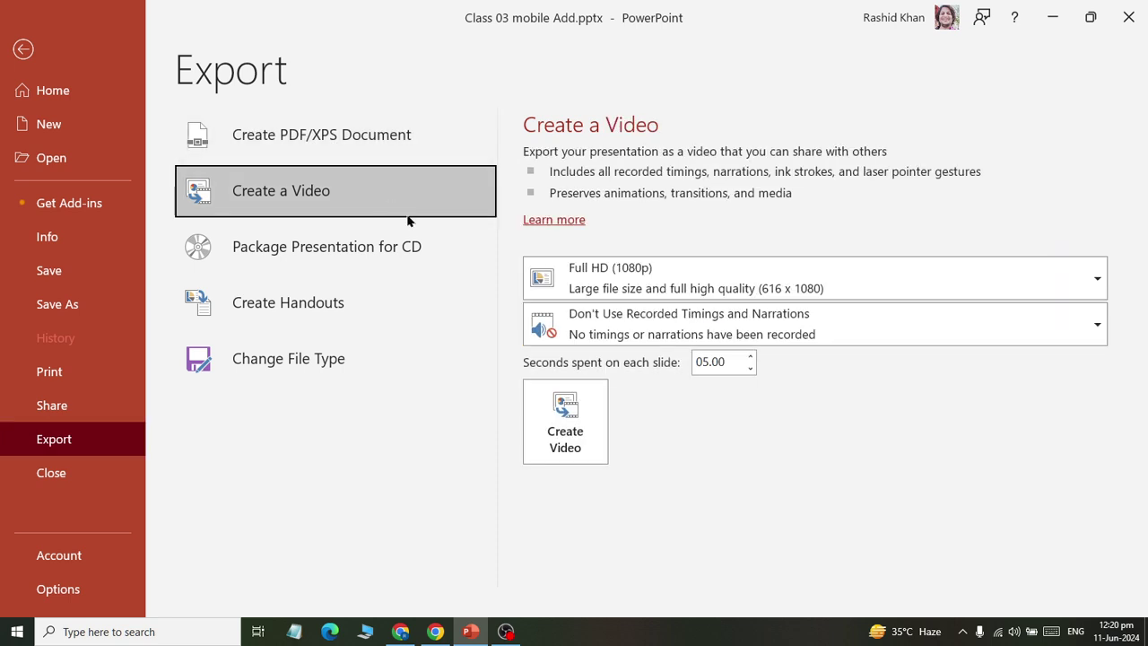
{"action": "left_click", "coordinate": [642, 285]}
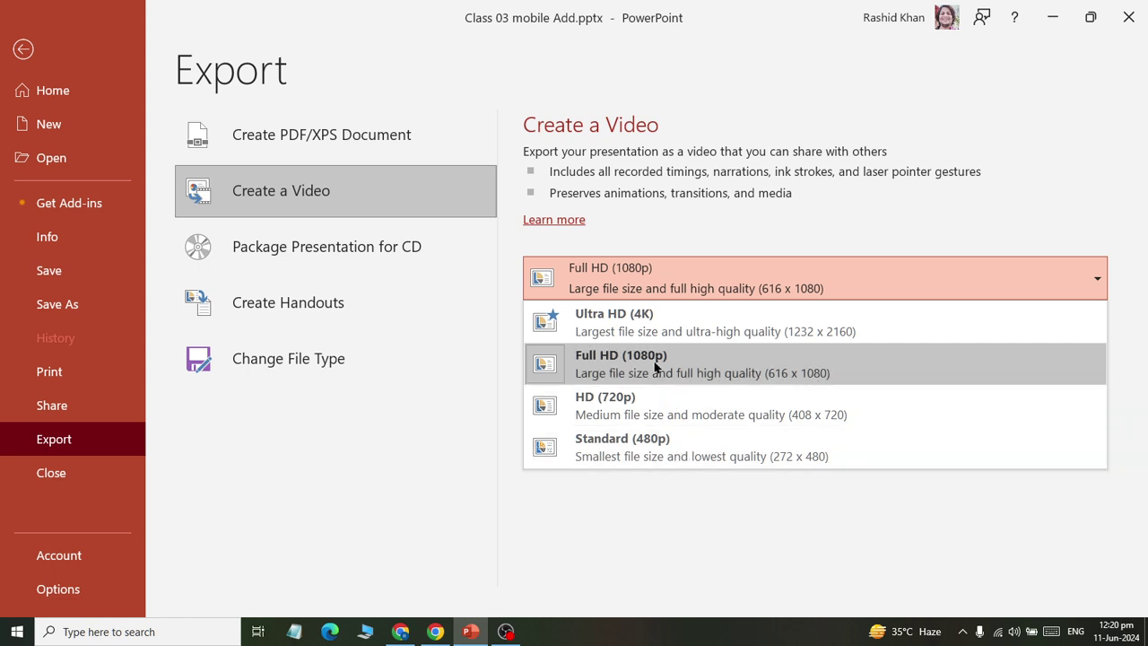
{"action": "left_click", "coordinate": [649, 445]}
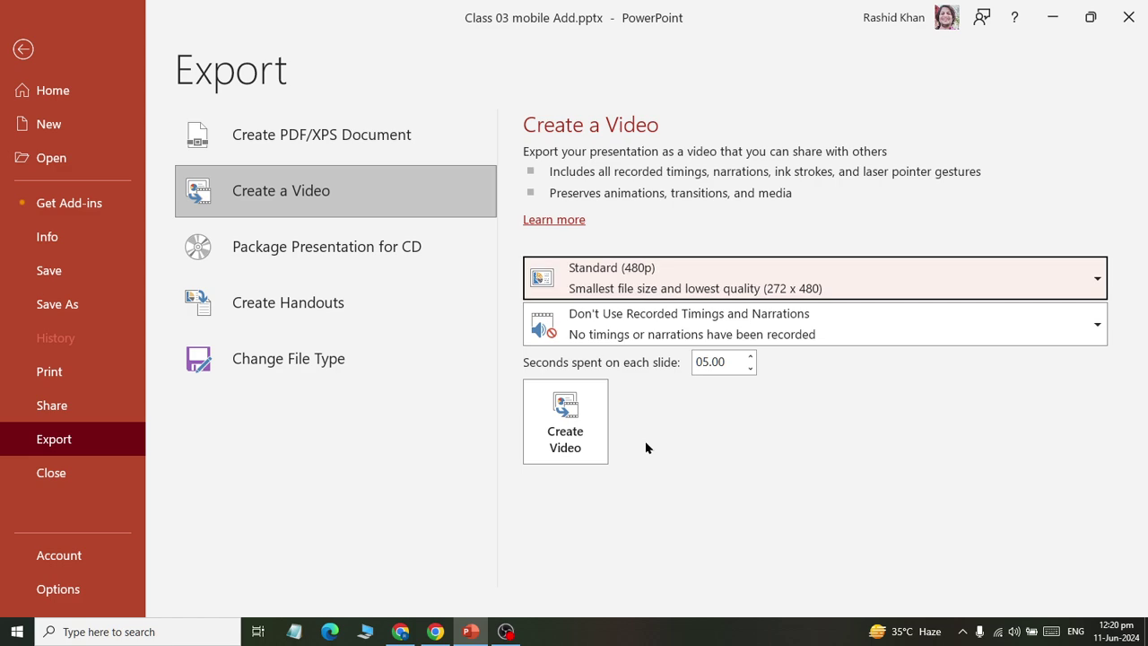
{"action": "left_click", "coordinate": [658, 289]}
{"action": "left_click", "coordinate": [666, 448]}
{"action": "key", "text": "Escape"}
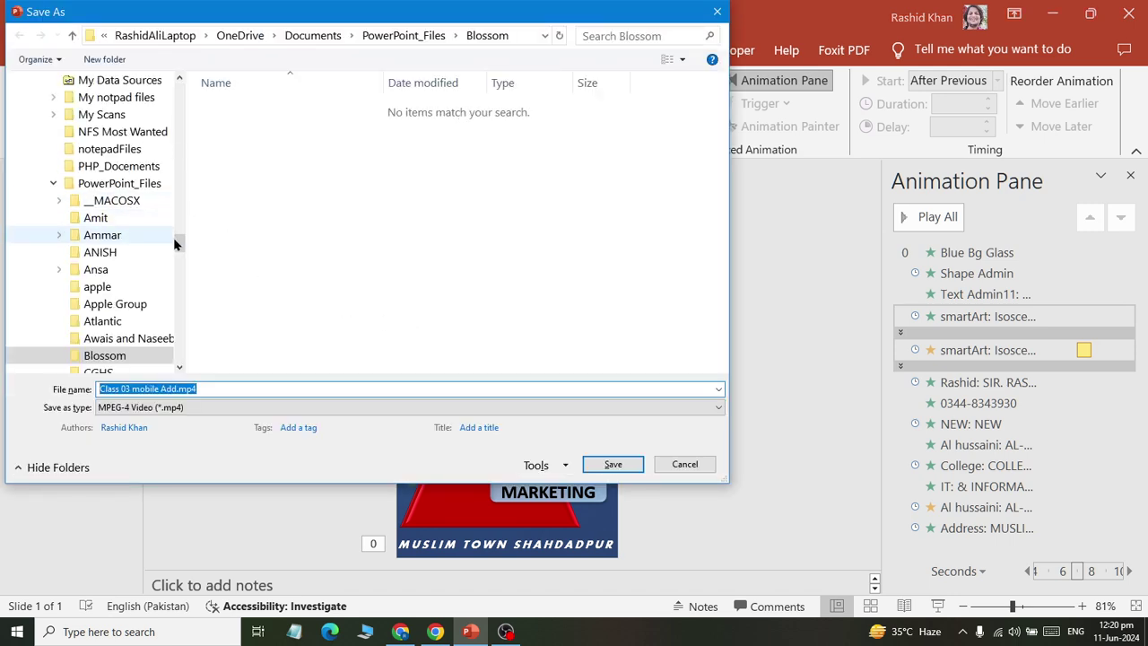
- Choose the Videos folder as the location for the exported video
{"action": "left_click_drag", "start_coordinate": [178, 243], "coordinate": [179, 77]}
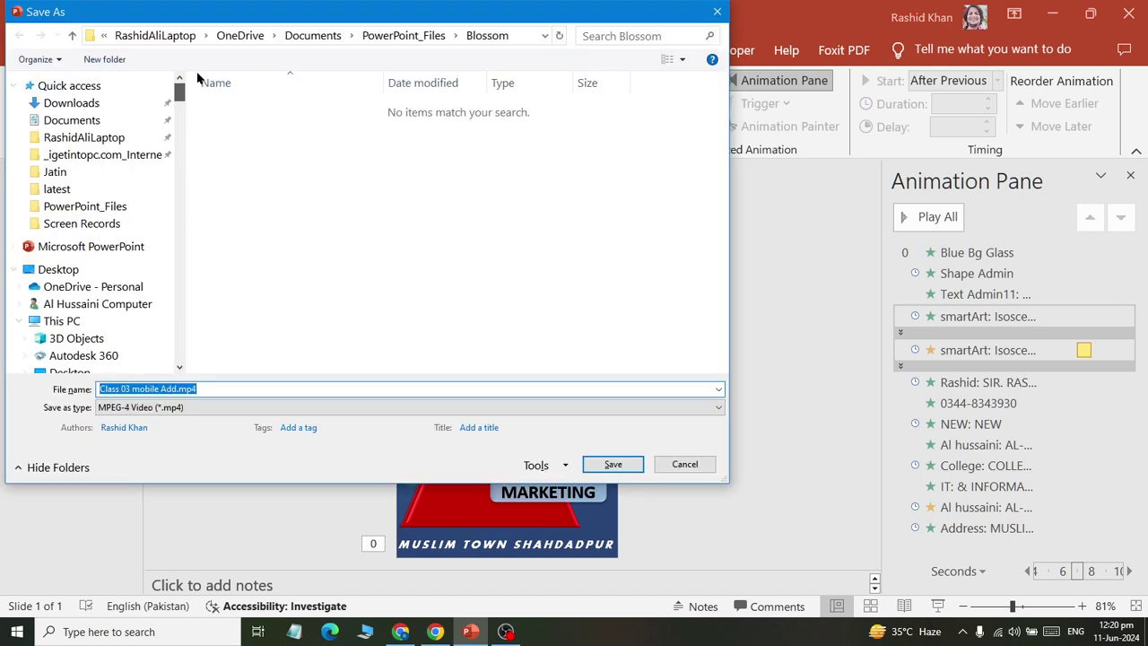
{"action": "left_click", "coordinate": [78, 119]}
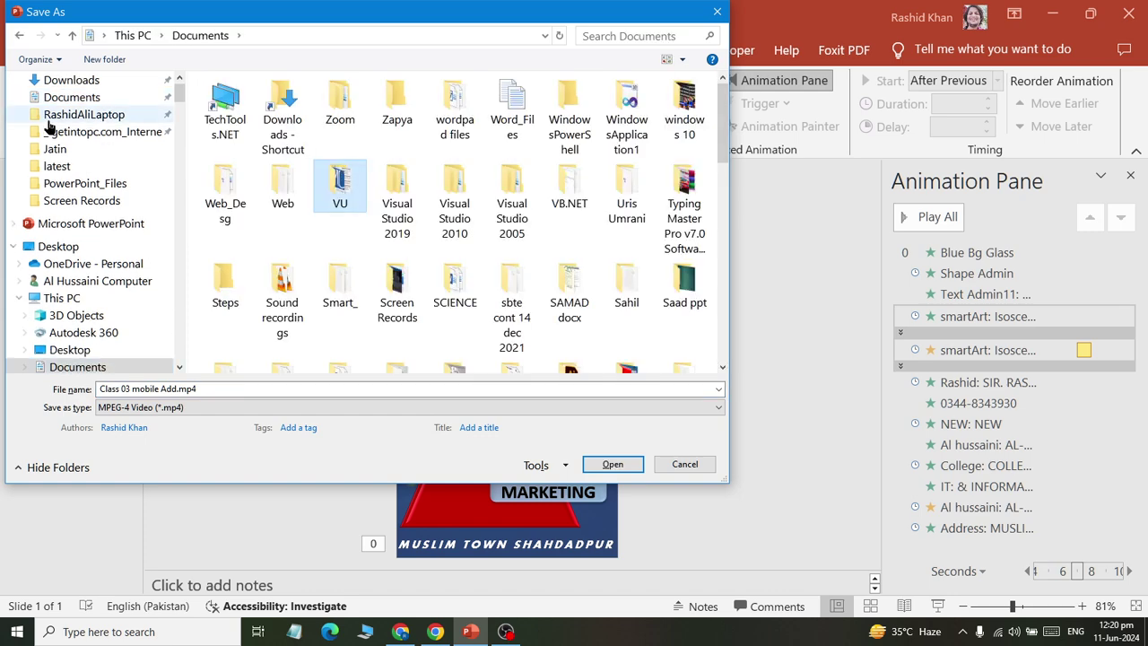
{"action": "scroll", "coordinate": [54, 126], "scroll_direction": "up", "scroll_amount": 1}
{"action": "scroll", "coordinate": [102, 306], "scroll_direction": "down", "scroll_amount": 1}
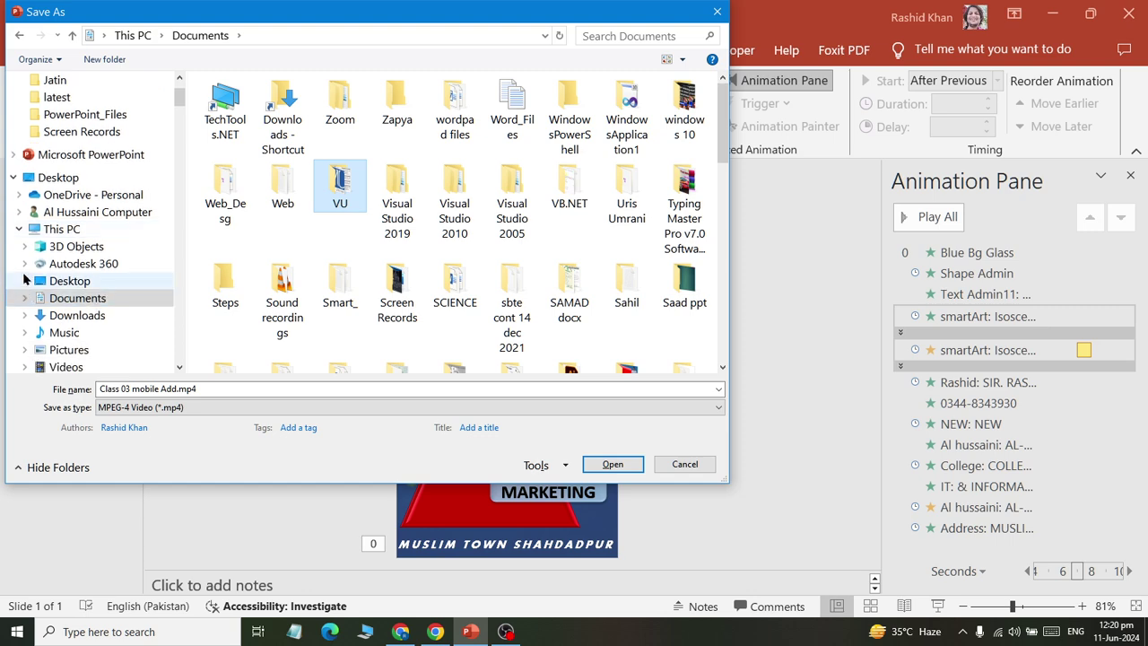
{"action": "left_click", "coordinate": [59, 366]}
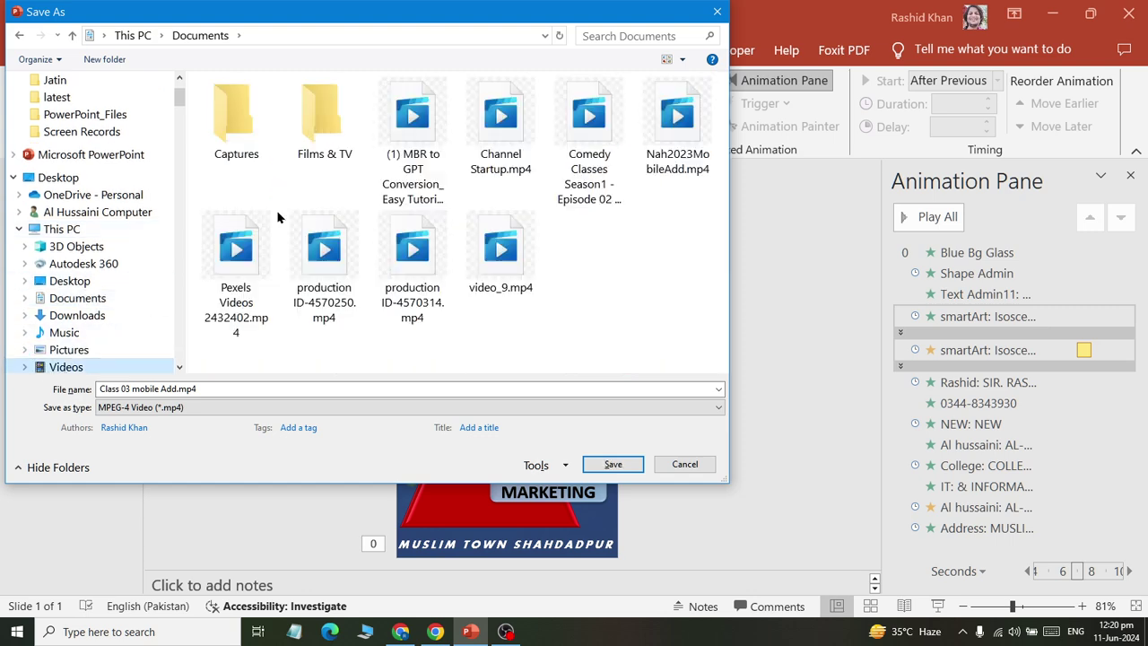
- Name the MP4 video 'NAH ADS 2024 admission new' and save it
{"action": "left_click", "coordinate": [228, 388]}
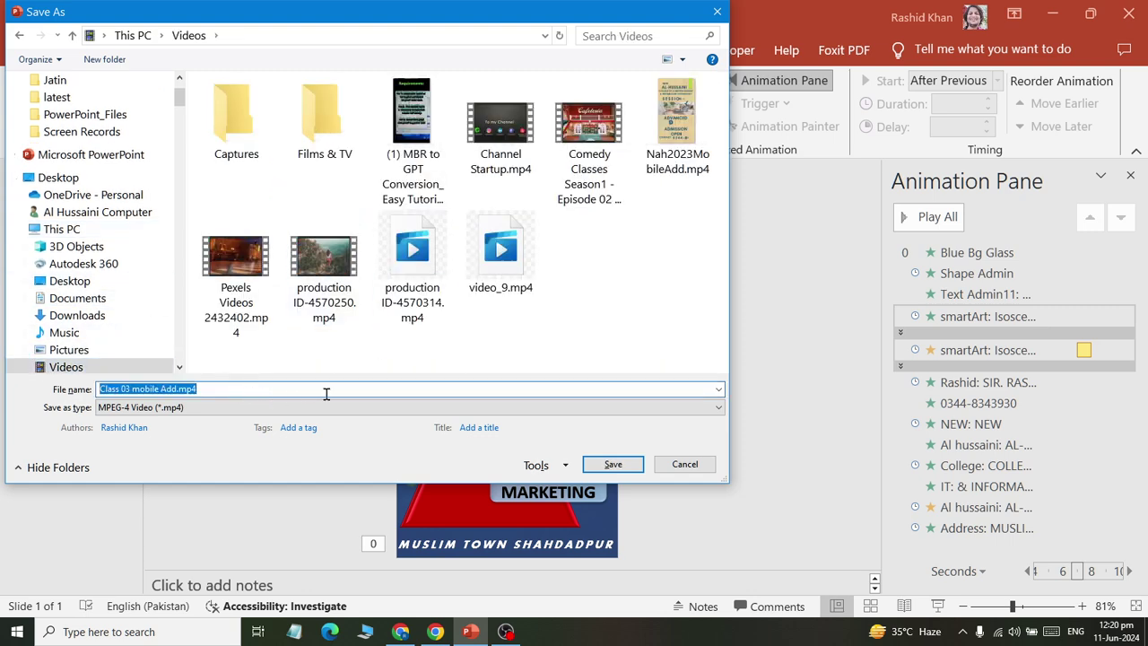
{"action": "type", "text": "NAH"}
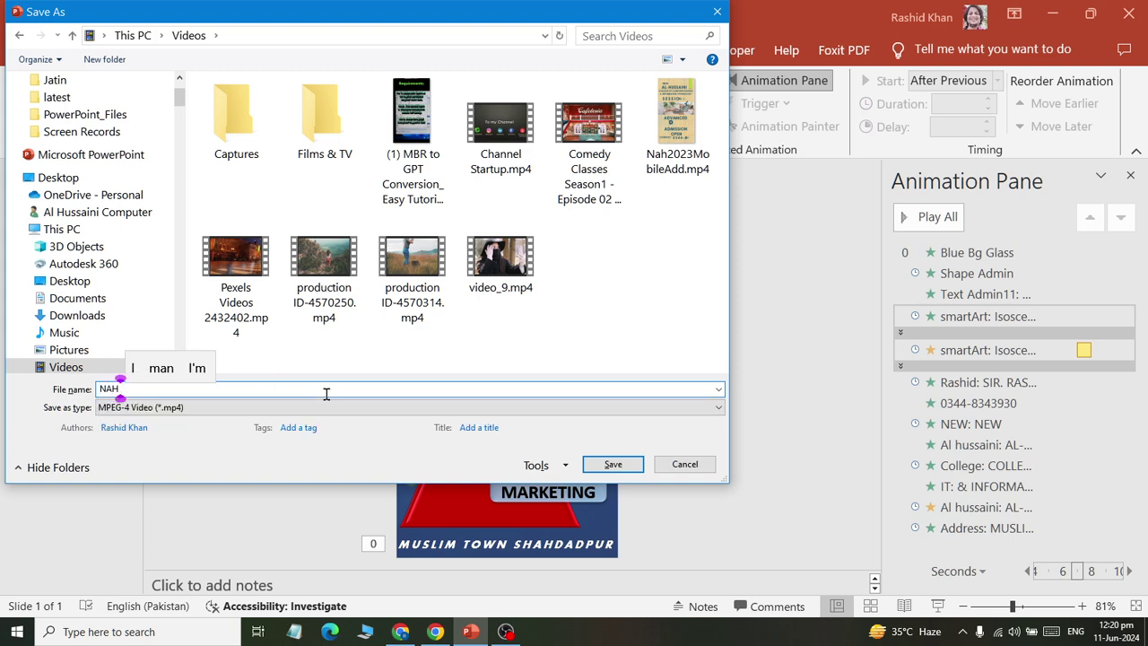
{"action": "type", "text": " AD"}
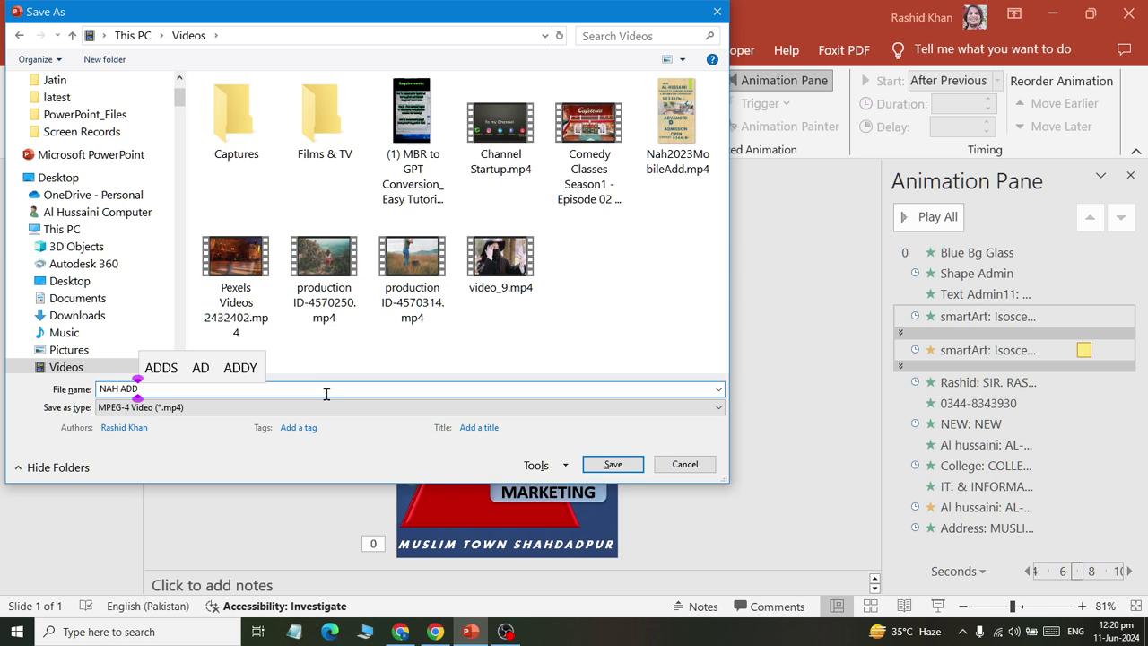
{"action": "type", "text": "s"}
{"action": "key", "text": "BackSpace"}
{"action": "type", "text": "S 20"}
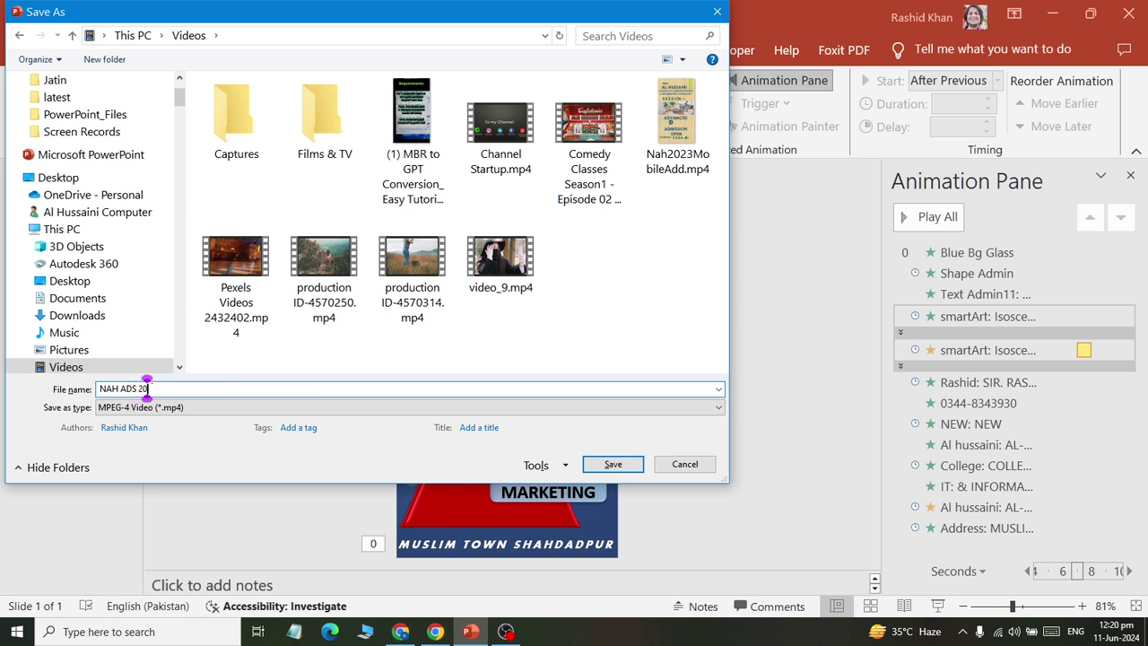
{"action": "type", "text": "24 ad"}
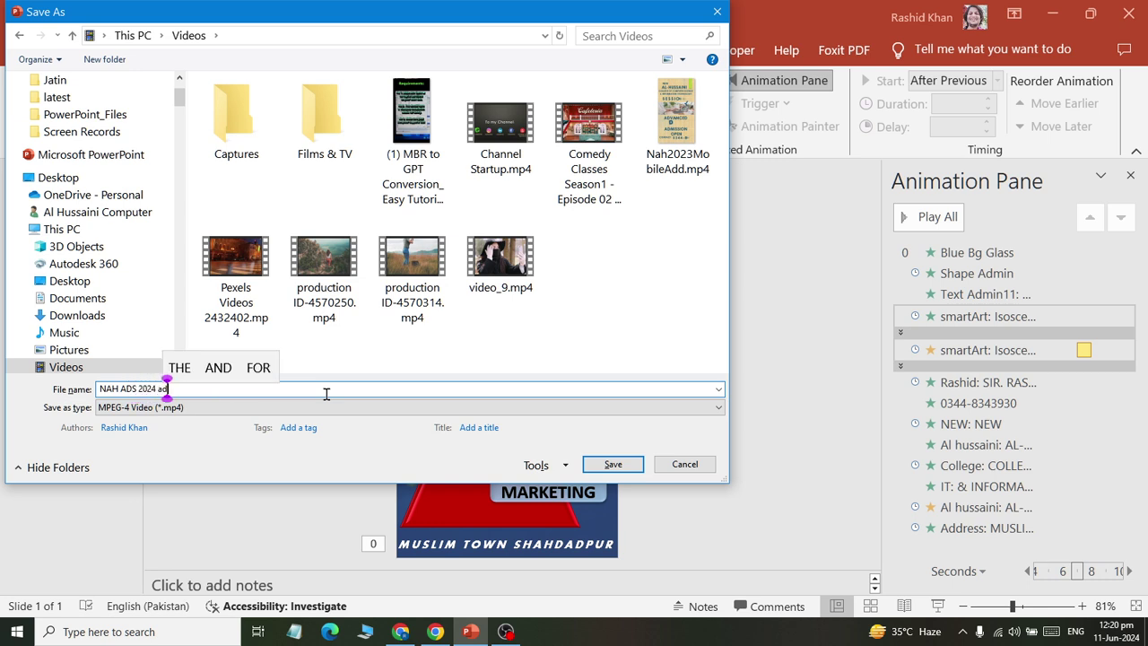
{"action": "type", "text": "mission new"}
{"action": "key", "text": "Return"}
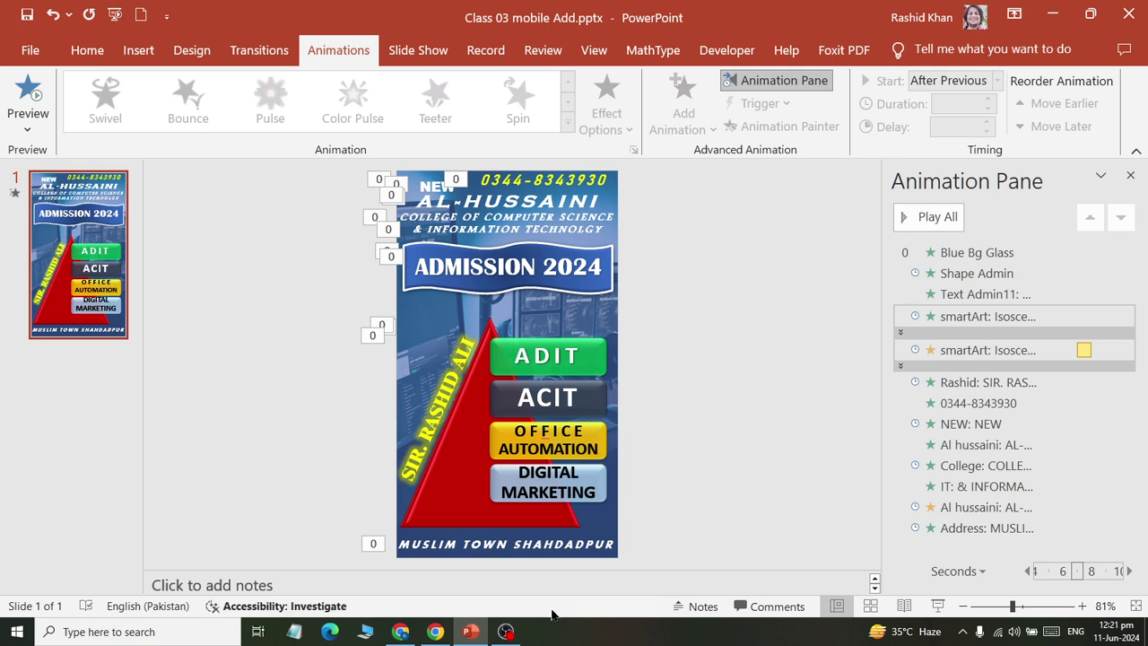
- Open File Explorer at the Videos folder to find NAH ADS 2024 admission new.mp4
{"action": "left_click", "coordinate": [17, 631]}
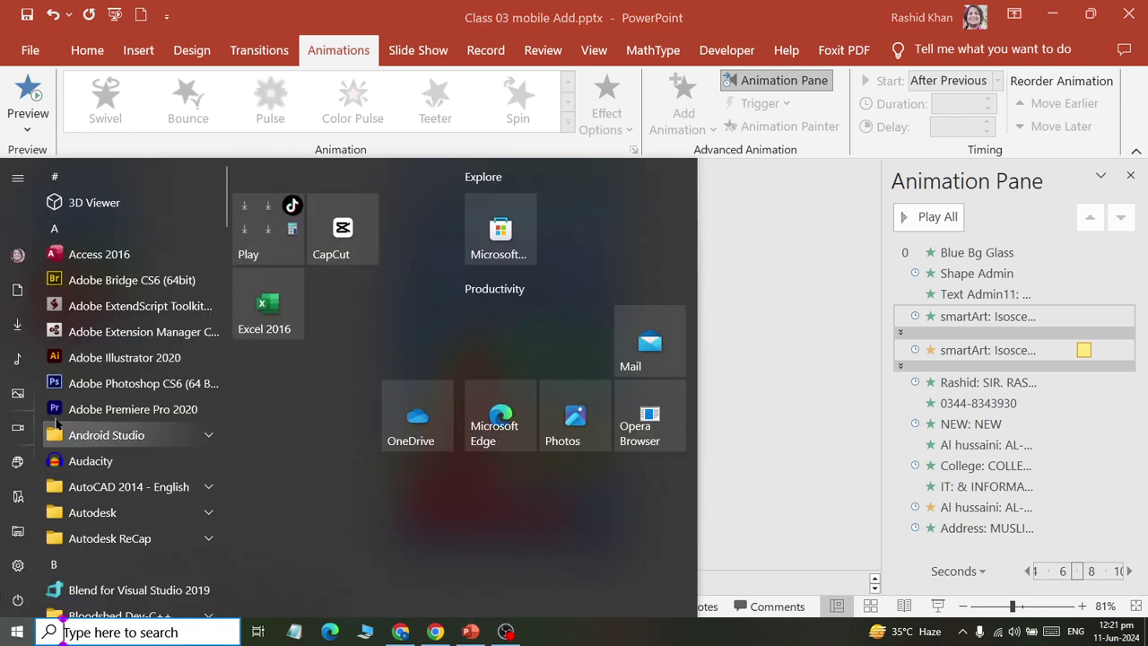
{"action": "left_click", "coordinate": [18, 290]}
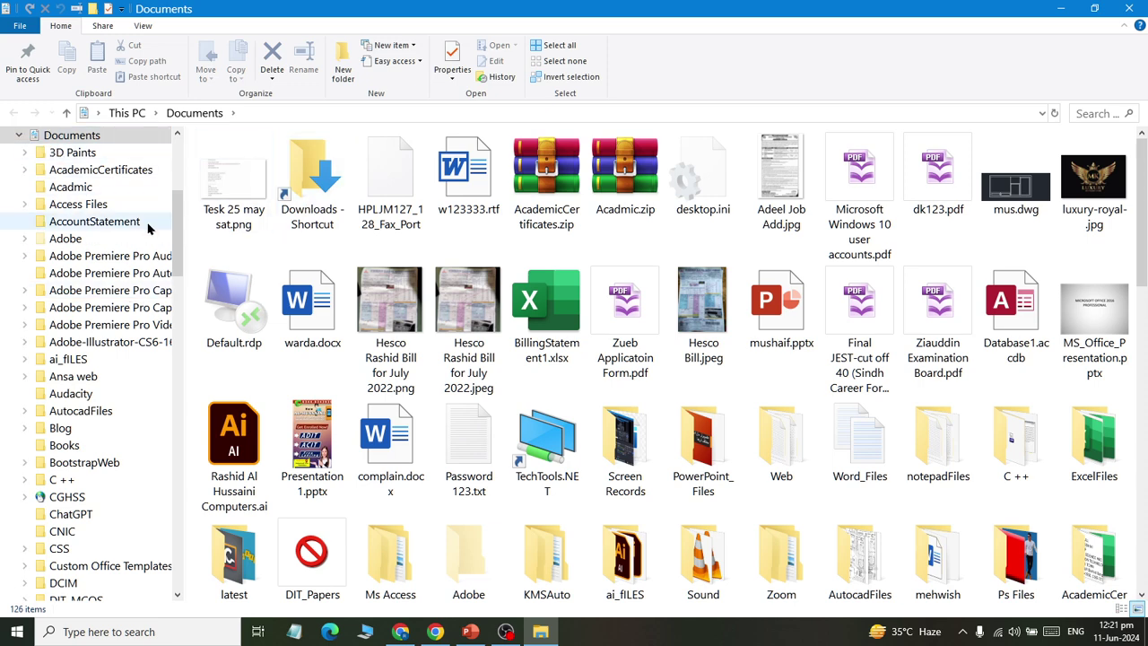
{"action": "left_click", "coordinate": [18, 135]}
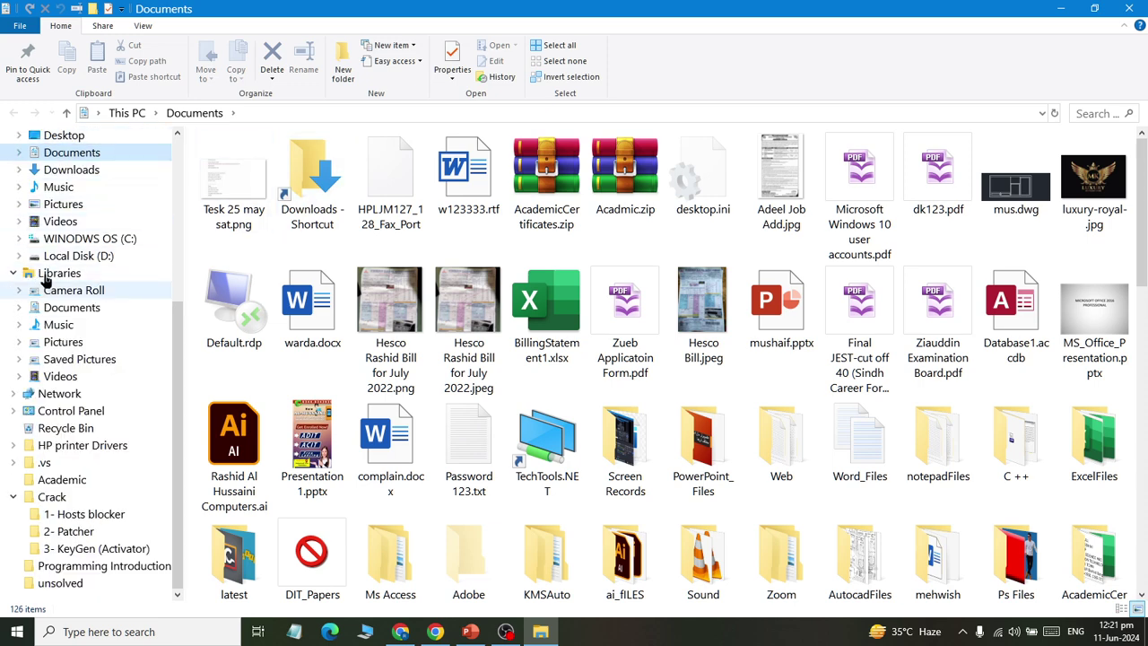
{"action": "left_click", "coordinate": [56, 221]}
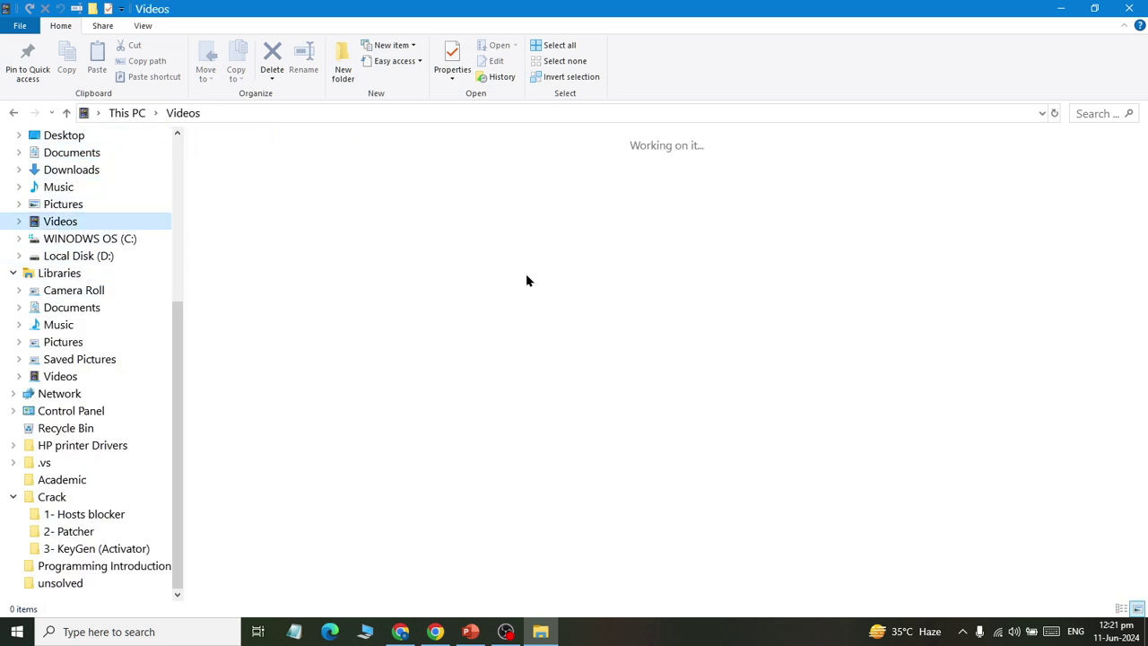
{"action": "right_click", "coordinate": [630, 347]}
{"action": "left_click", "coordinate": [675, 109]}
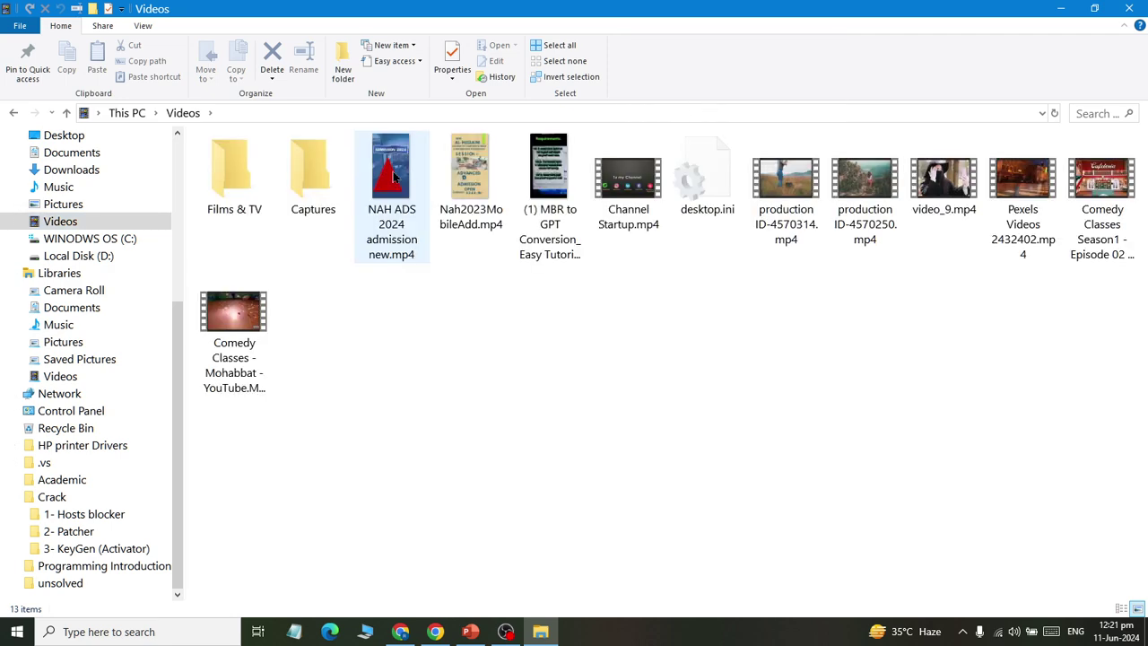
- Play NAH ADS 2024 admission new.mp4 full screen in VLC, then return to PowerPoint
{"action": "right_click", "coordinate": [394, 176]}
{"action": "mouse_move", "coordinate": [442, 290]}
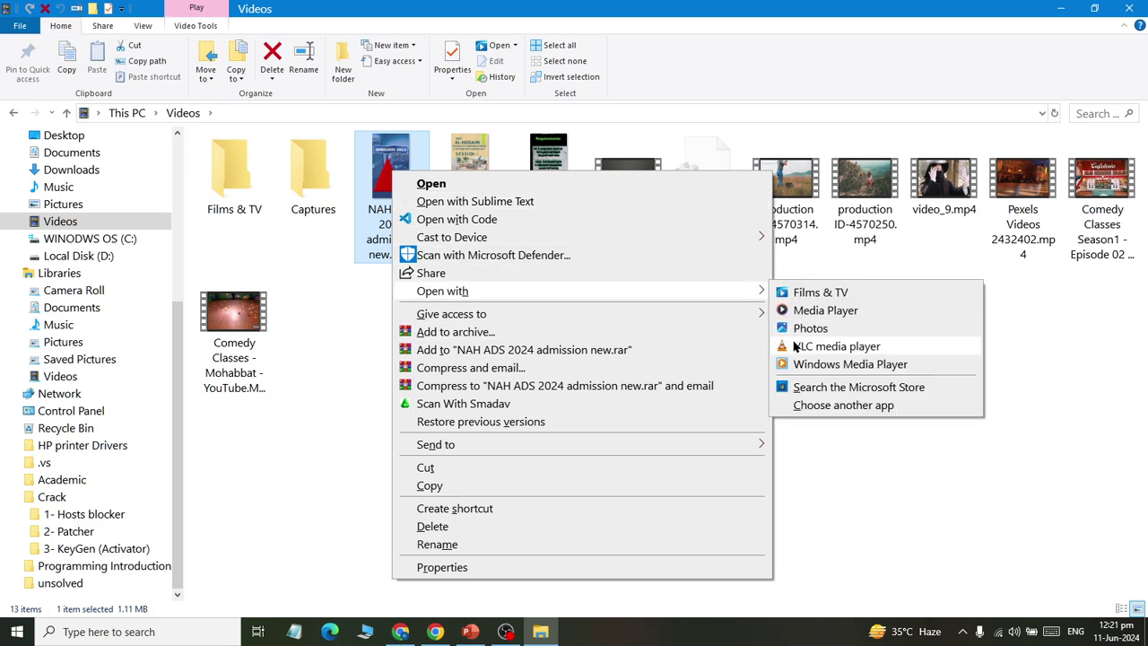
{"action": "left_click", "coordinate": [798, 350]}
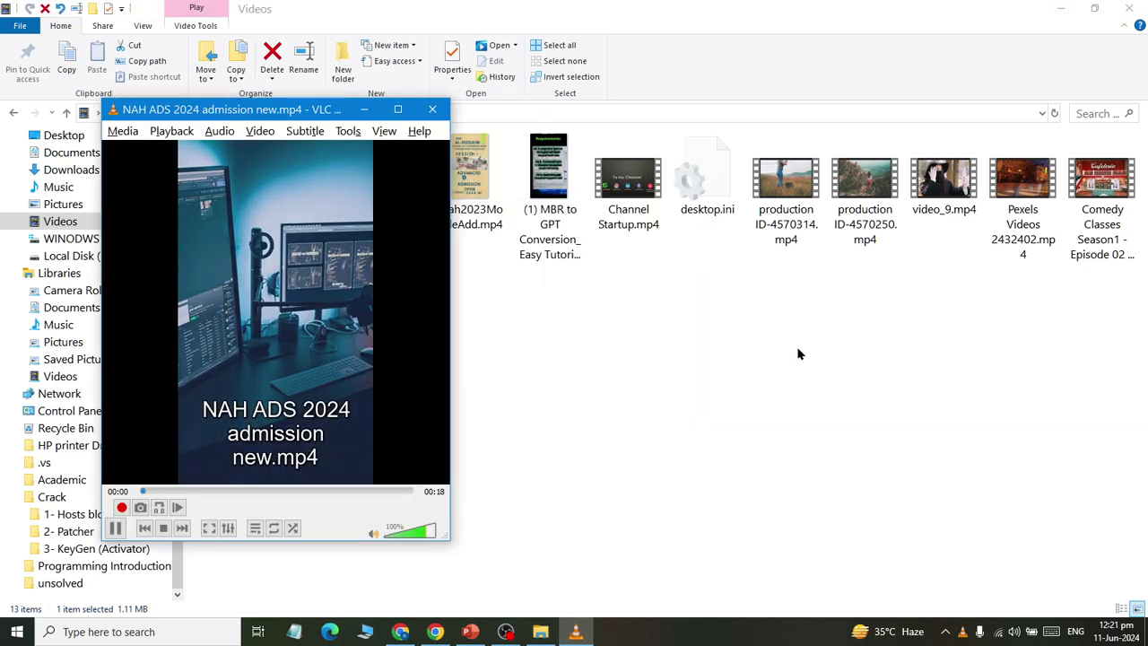
{"action": "double_click", "coordinate": [380, 302]}
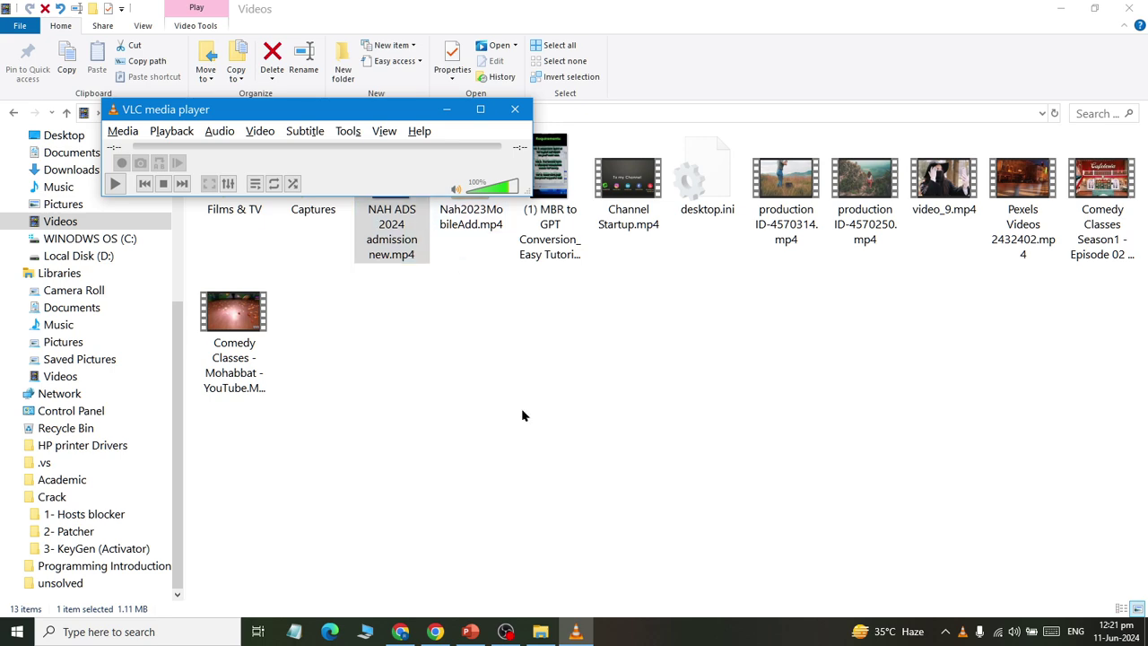
{"action": "left_click", "coordinate": [467, 632]}
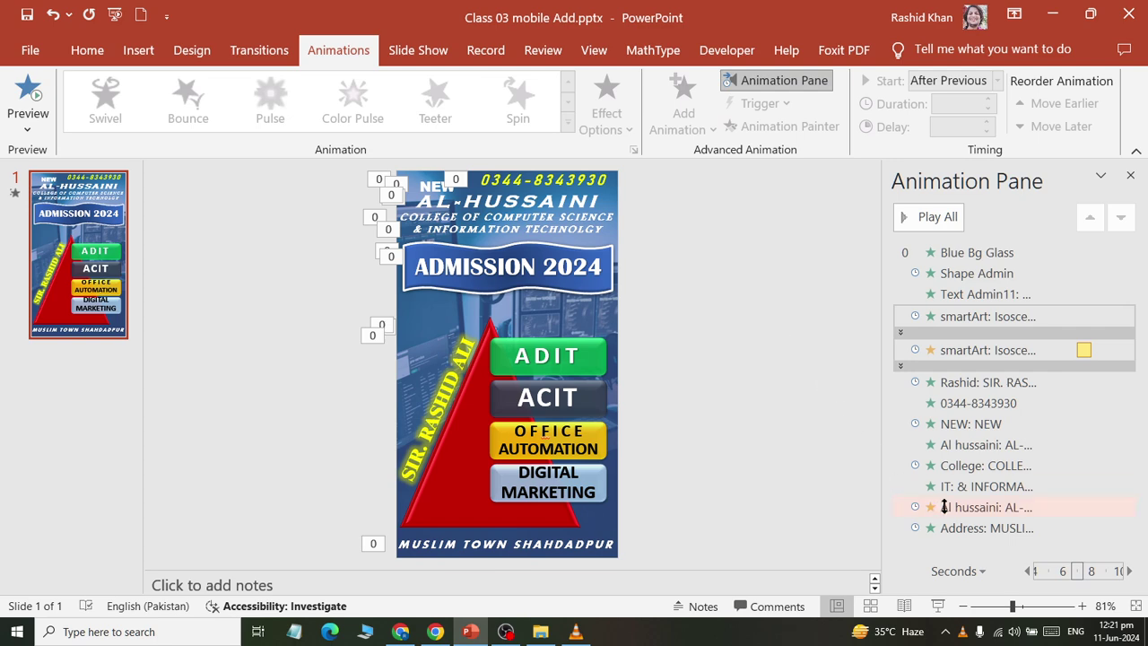
- Select the Address animation and raise its delay with the spinner
{"action": "left_click", "coordinate": [960, 529]}
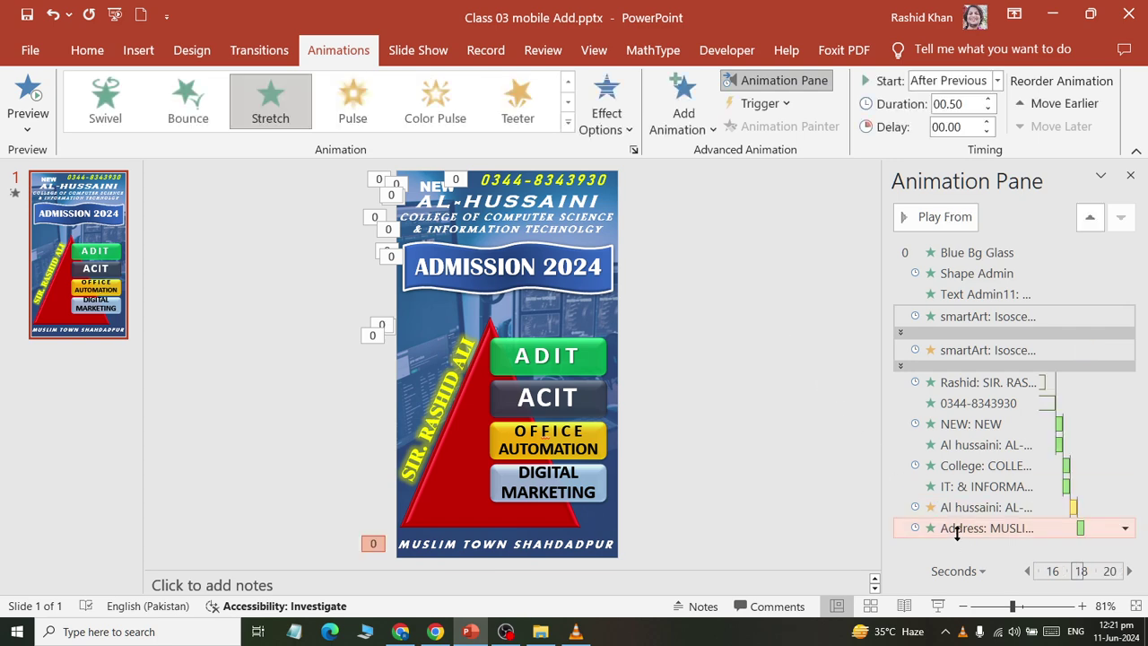
{"action": "left_click", "coordinate": [986, 123]}
{"action": "left_click", "coordinate": [986, 123]}
{"action": "left_click", "coordinate": [986, 123]}
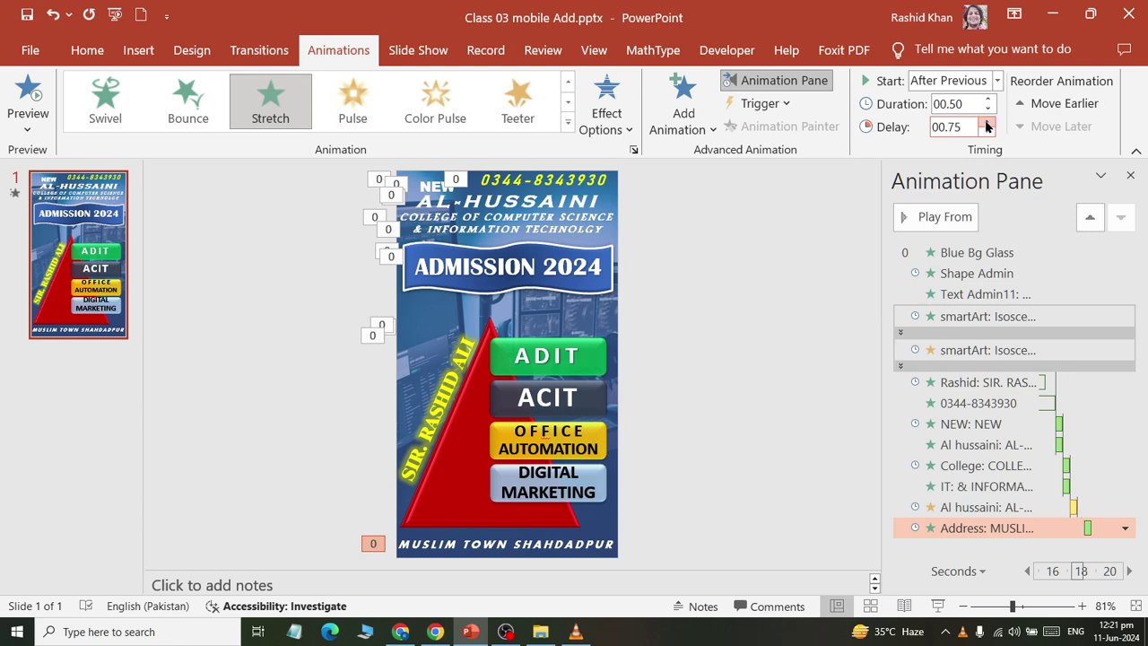
{"action": "left_click", "coordinate": [985, 123]}
{"action": "left_click", "coordinate": [985, 123]}
{"action": "left_click", "coordinate": [986, 123]}
{"action": "left_click", "coordinate": [986, 122]}
{"action": "left_click", "coordinate": [986, 123]}
{"action": "left_click", "coordinate": [986, 122]}
{"action": "double_click", "coordinate": [986, 123]}
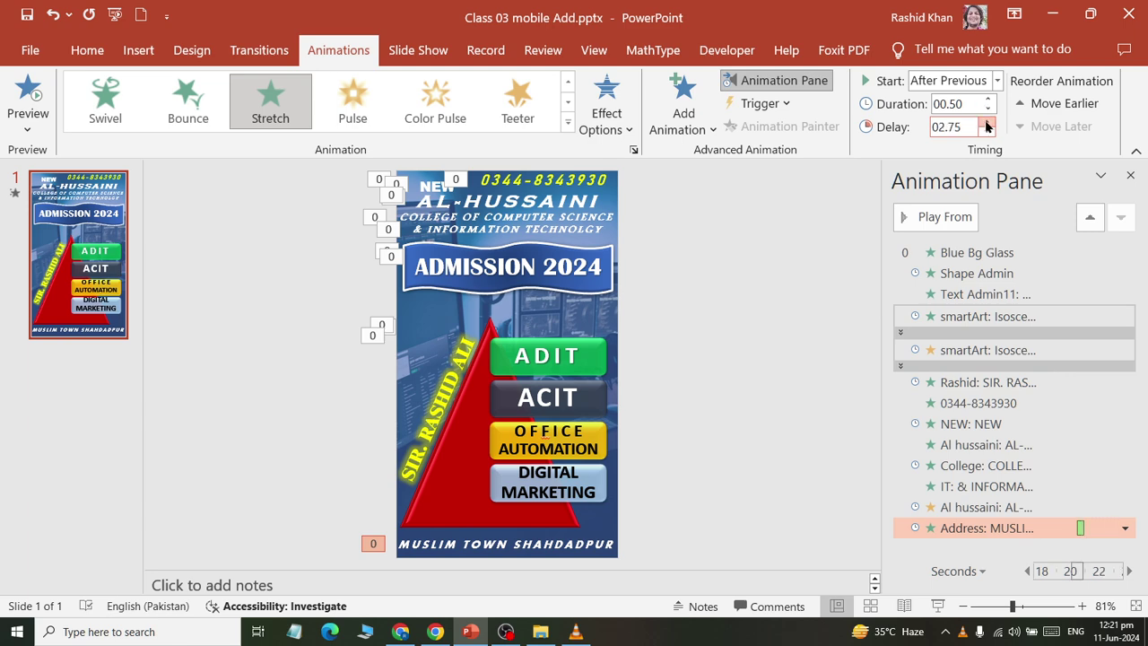
{"action": "left_click", "coordinate": [985, 123]}
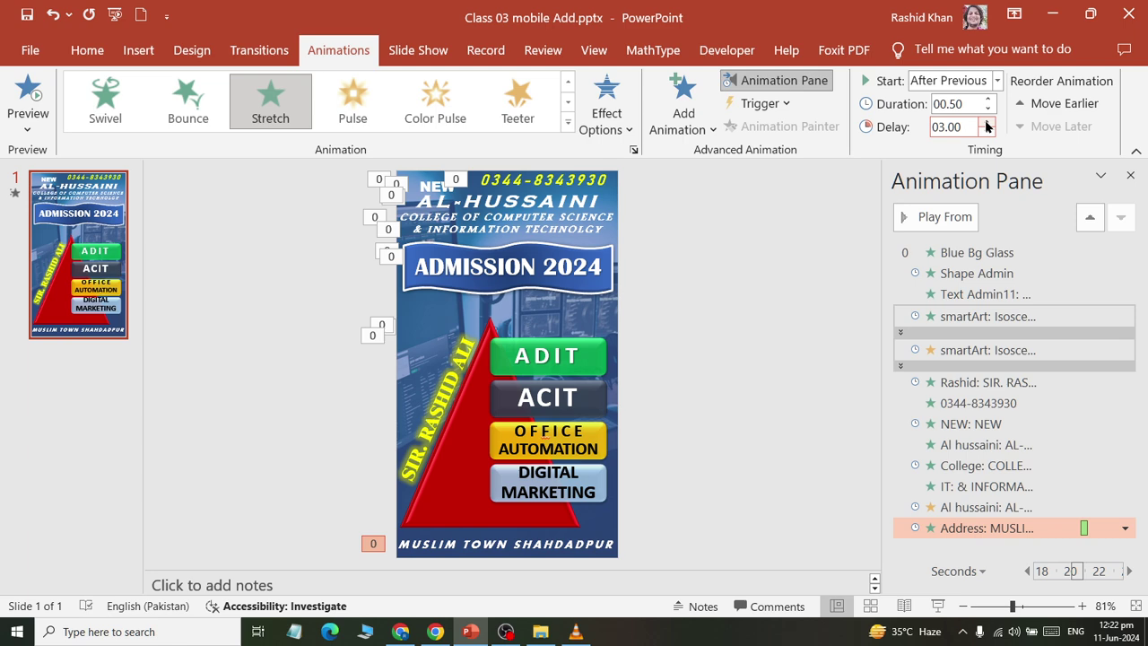
- Settle the Address animation's delay at 03.00 and preview the slide show
{"action": "left_click", "coordinate": [985, 132]}
{"action": "left_click", "coordinate": [985, 132]}
{"action": "left_click", "coordinate": [986, 123]}
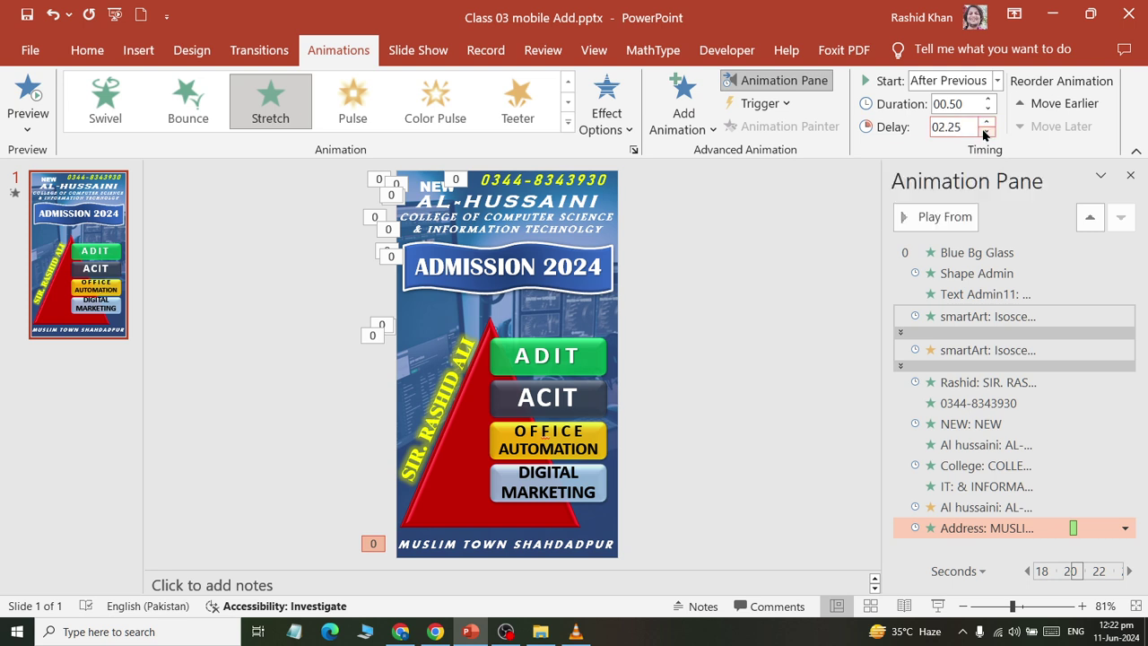
{"action": "left_click", "coordinate": [985, 123]}
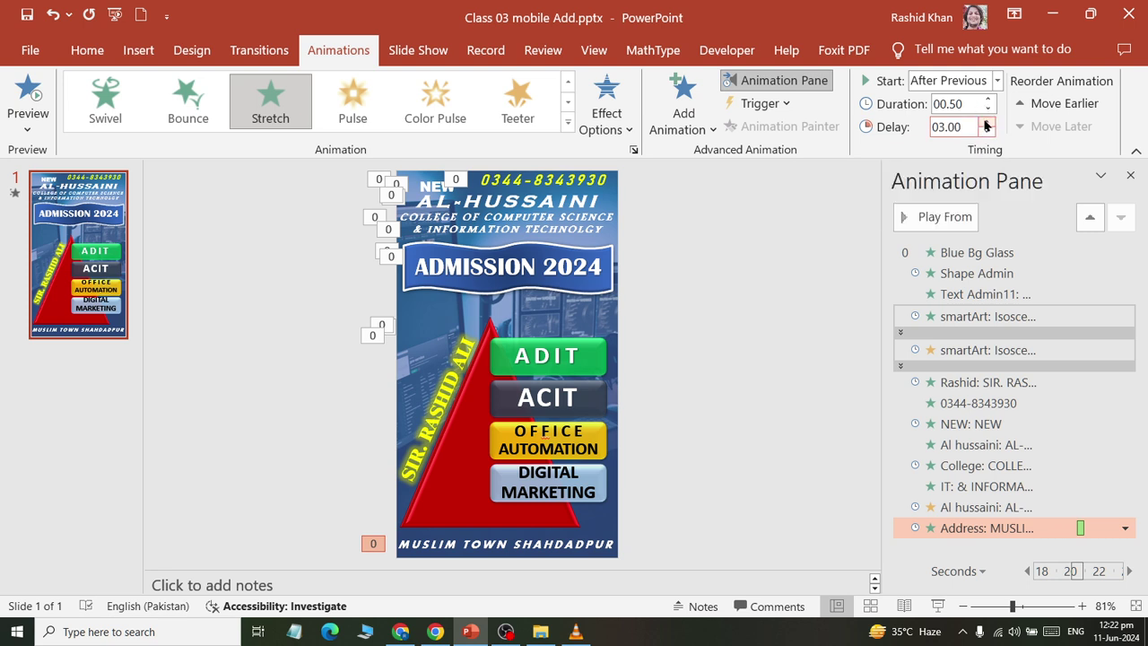
{"action": "left_click", "coordinate": [938, 606]}
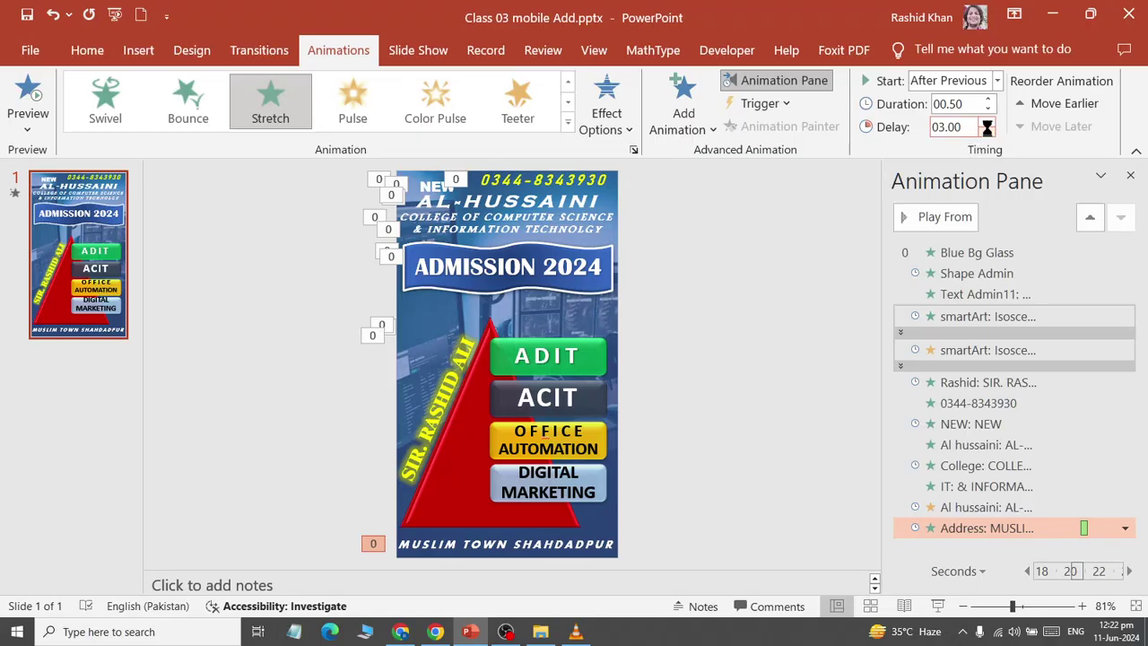
- Lower the Address animation's delay back to 00.00 and deselect it
{"action": "left_click", "coordinate": [987, 132]}
{"action": "left_click", "coordinate": [987, 132]}
{"action": "left_click", "coordinate": [987, 131]}
{"action": "left_click", "coordinate": [987, 132]}
{"action": "left_click", "coordinate": [987, 132]}
{"action": "left_click", "coordinate": [987, 131]}
{"action": "left_click", "coordinate": [987, 132]}
{"action": "left_click", "coordinate": [988, 132]}
{"action": "left_click", "coordinate": [740, 382]}
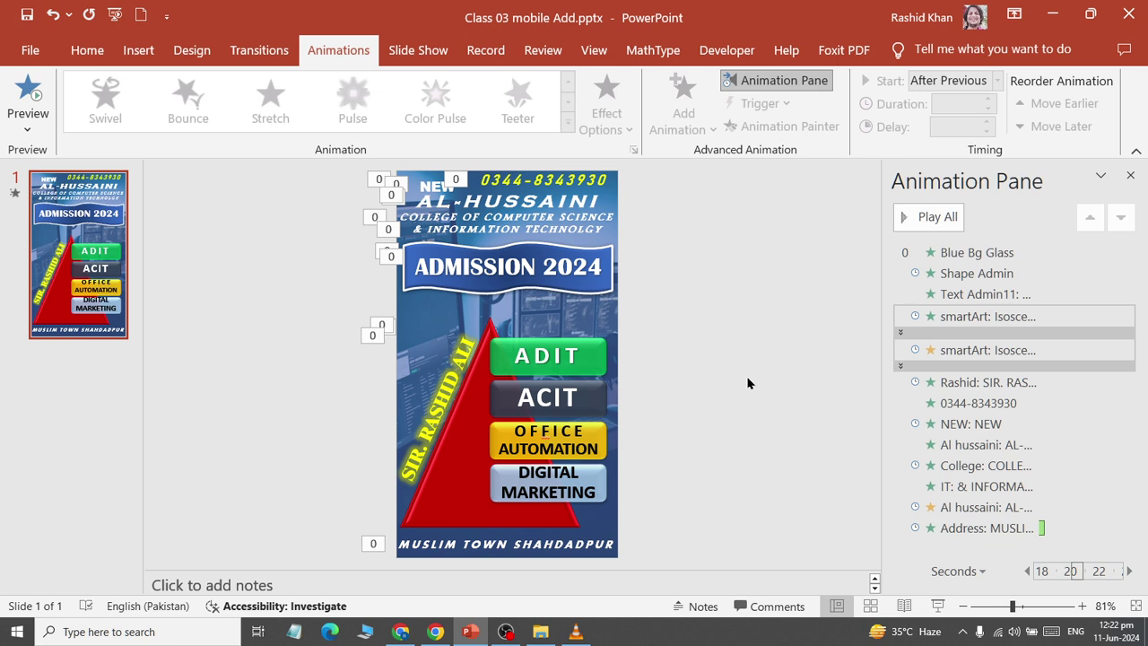
{"action": "left_click", "coordinate": [258, 50]}
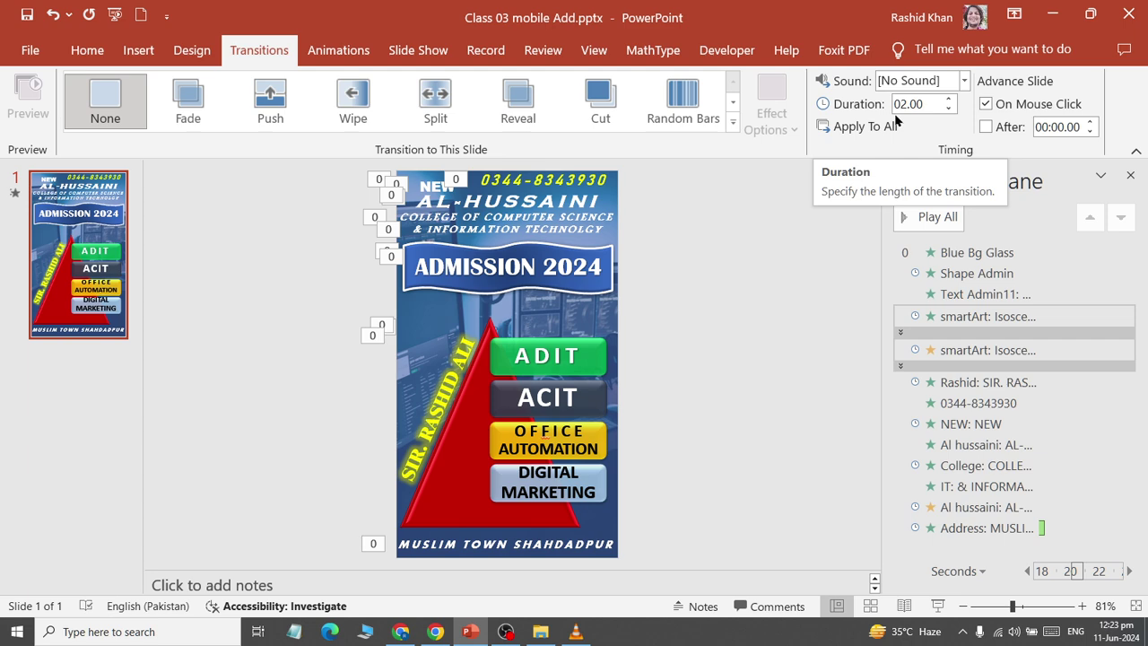
- Apply the Shred transition and auto-advance the slide after 00:10.00 instead of on click
{"action": "left_click", "coordinate": [733, 123]}
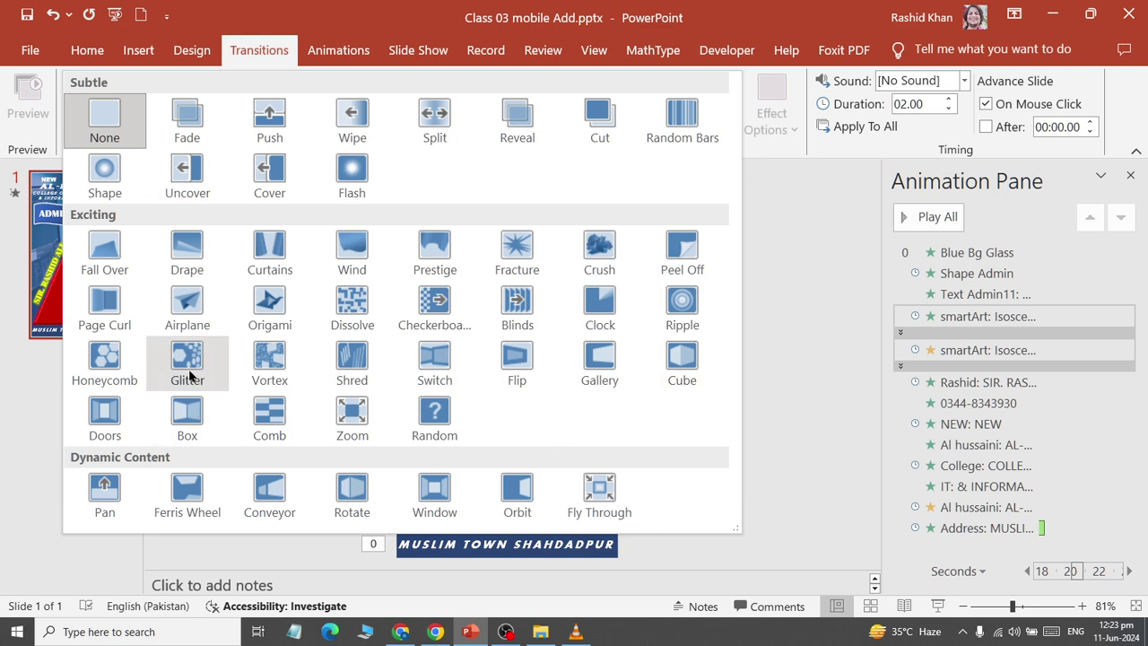
{"action": "left_click", "coordinate": [333, 375]}
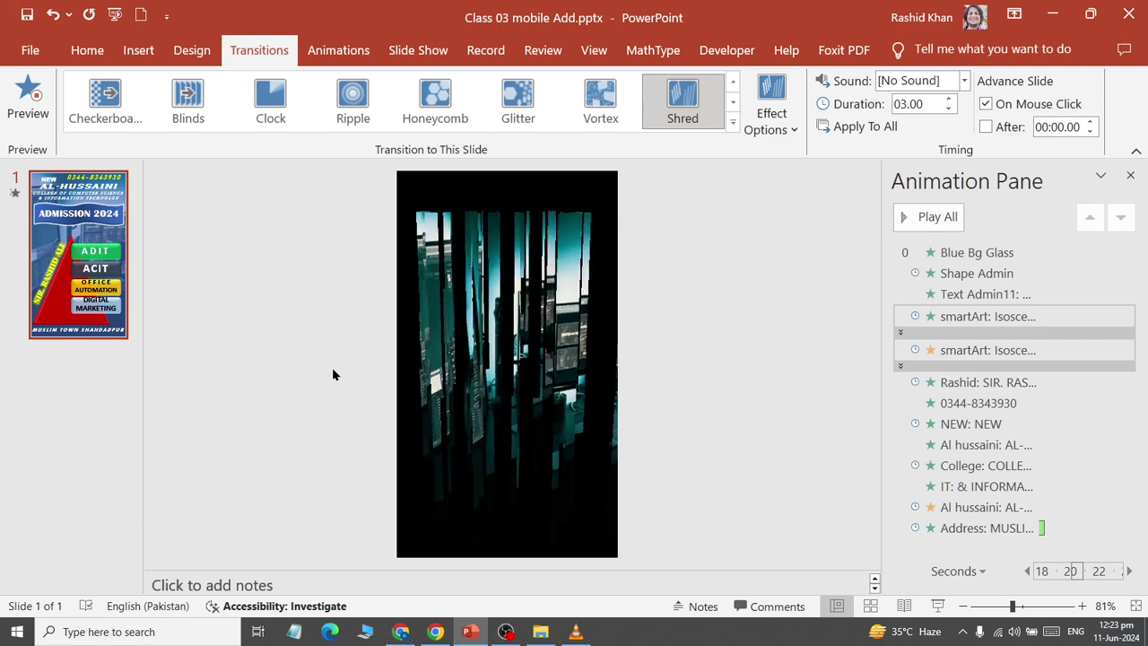
{"action": "left_click", "coordinate": [1035, 106]}
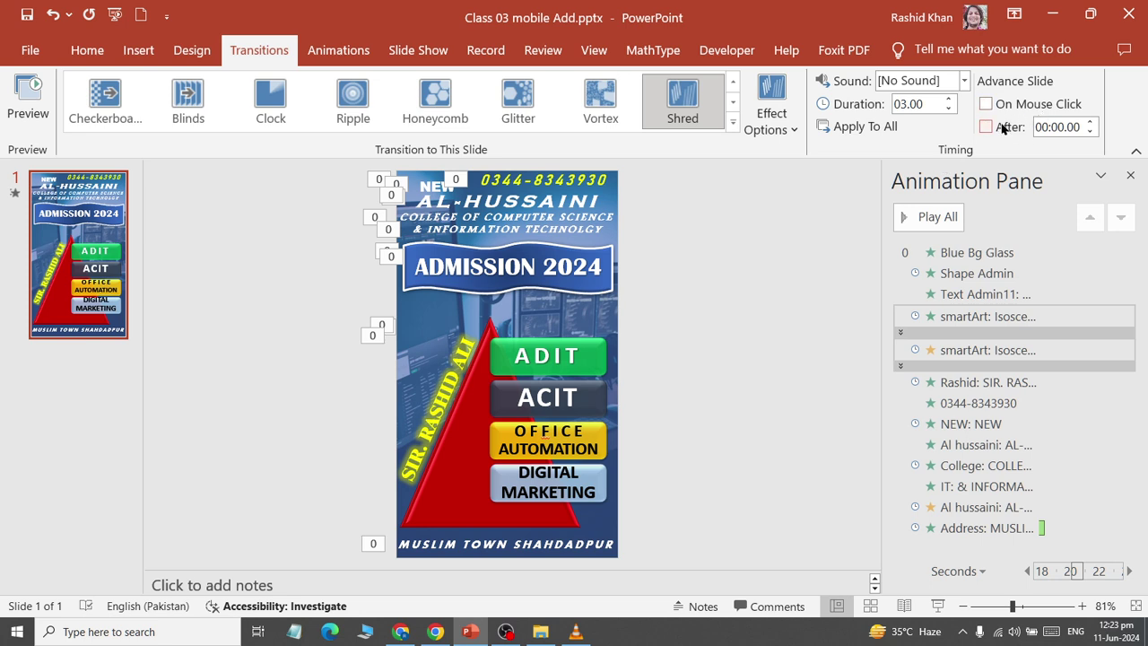
{"action": "left_click", "coordinate": [1093, 122]}
{"action": "left_click", "coordinate": [1094, 125]}
{"action": "left_click", "coordinate": [1093, 124]}
{"action": "left_click", "coordinate": [937, 605]}
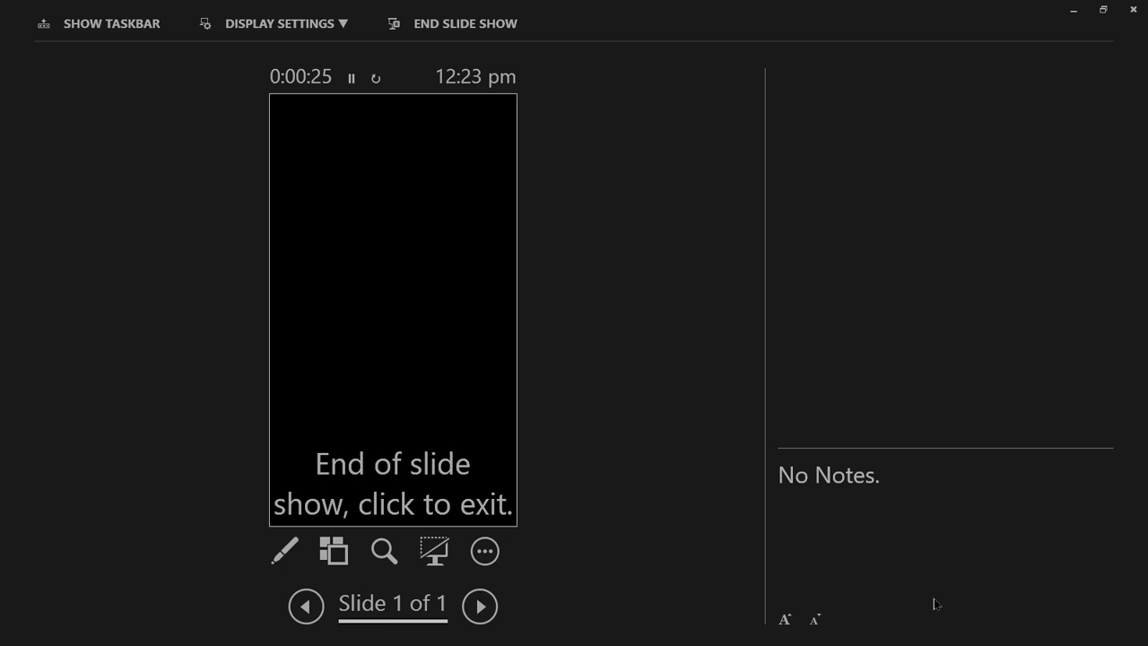
- End the slide-show preview and return to editing
{"action": "key", "text": "Escape"}
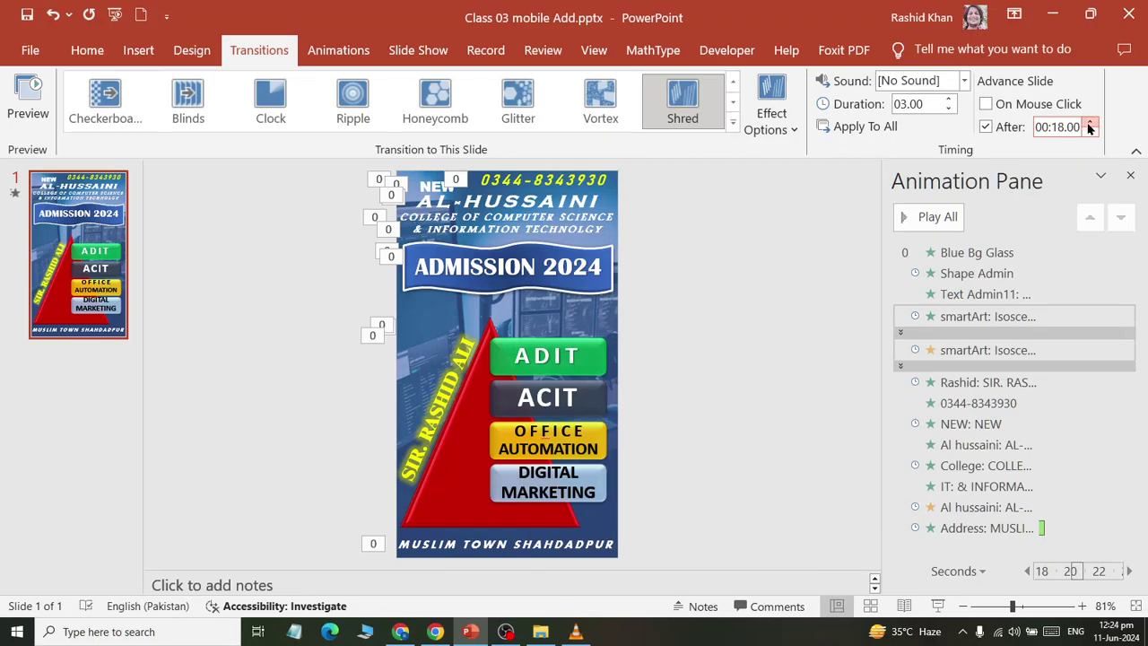
- Raise the auto-advance time to 00:26.00 and start creating a video from Export
{"action": "left_click", "coordinate": [1089, 127]}
{"action": "left_click", "coordinate": [1089, 126]}
{"action": "left_click", "coordinate": [1089, 127]}
{"action": "left_click", "coordinate": [30, 50]}
{"action": "left_click", "coordinate": [71, 443]}
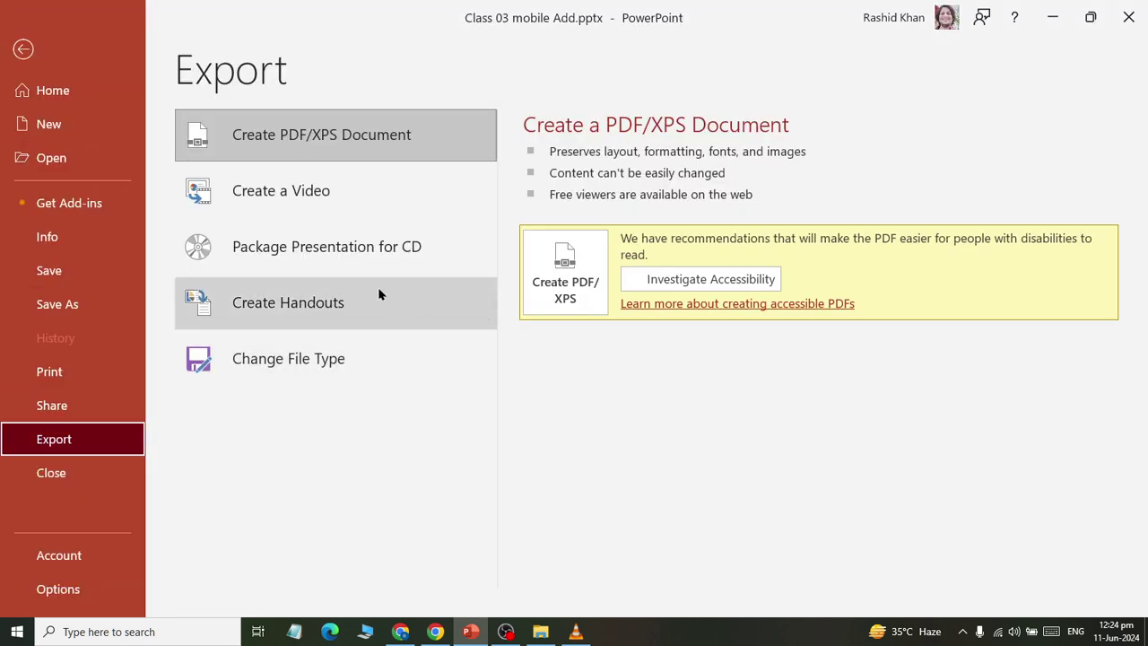
{"action": "left_click", "coordinate": [341, 202]}
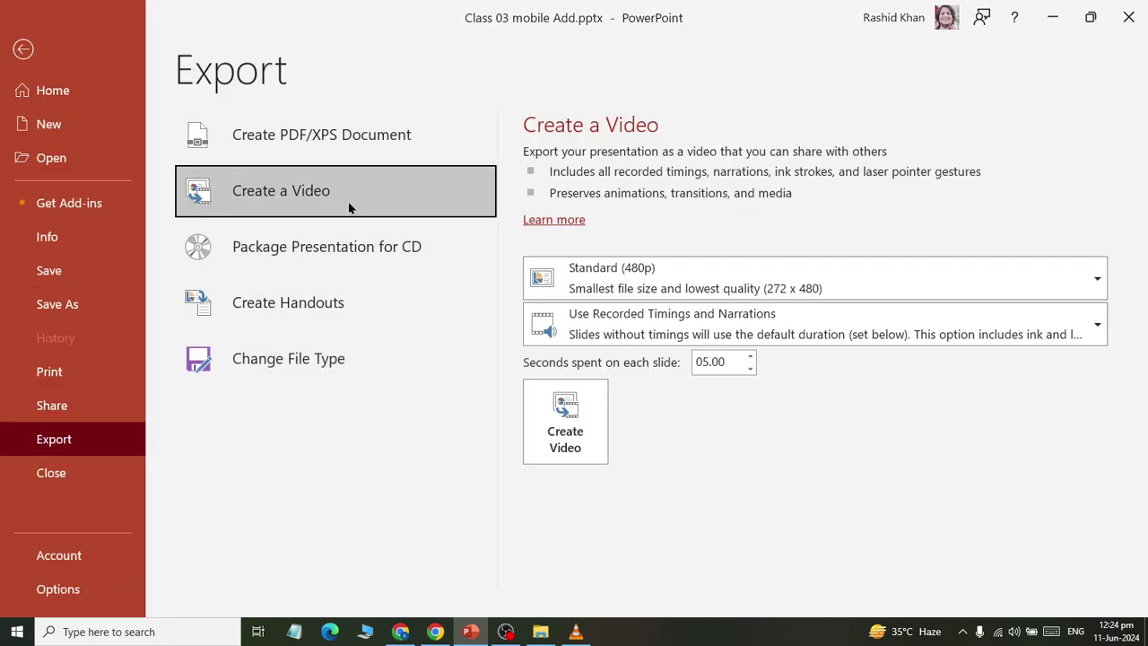
{"action": "left_click", "coordinate": [578, 435]}
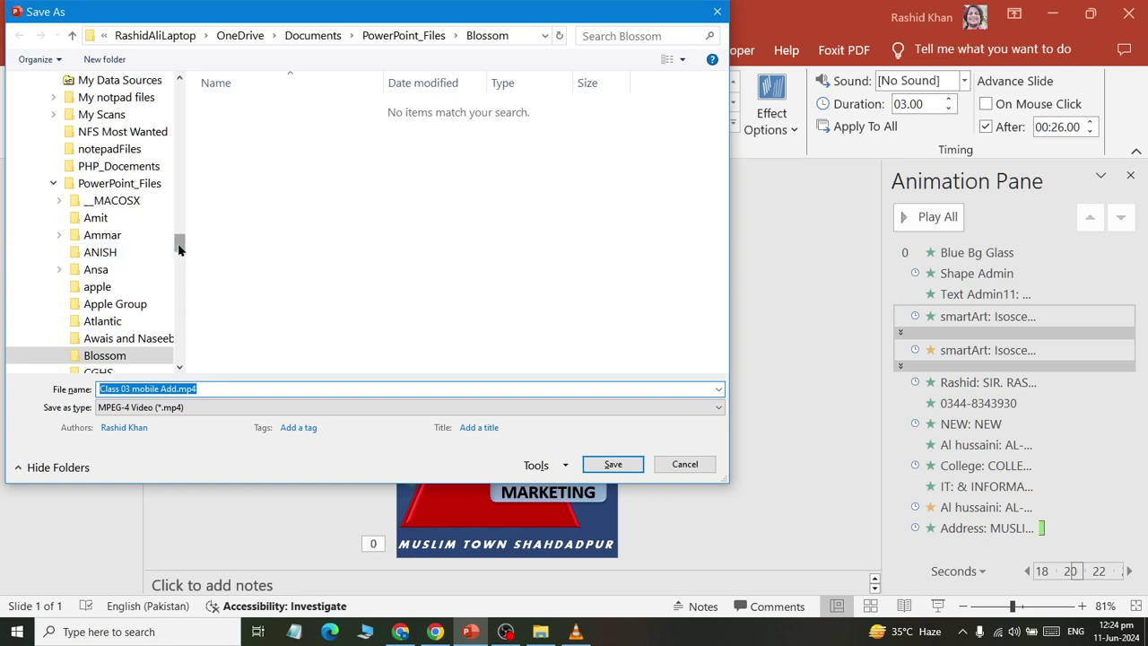
- Save the video over NAH ADS 2024 admission new.mp4 in Videos, confirming the replacement
{"action": "mouse_move", "coordinate": [179, 243]}
{"action": "left_mouse_down"}
{"action": "mouse_move", "coordinate": [192, 92]}
{"action": "mouse_move", "coordinate": [179, 106]}
{"action": "left_mouse_up"}
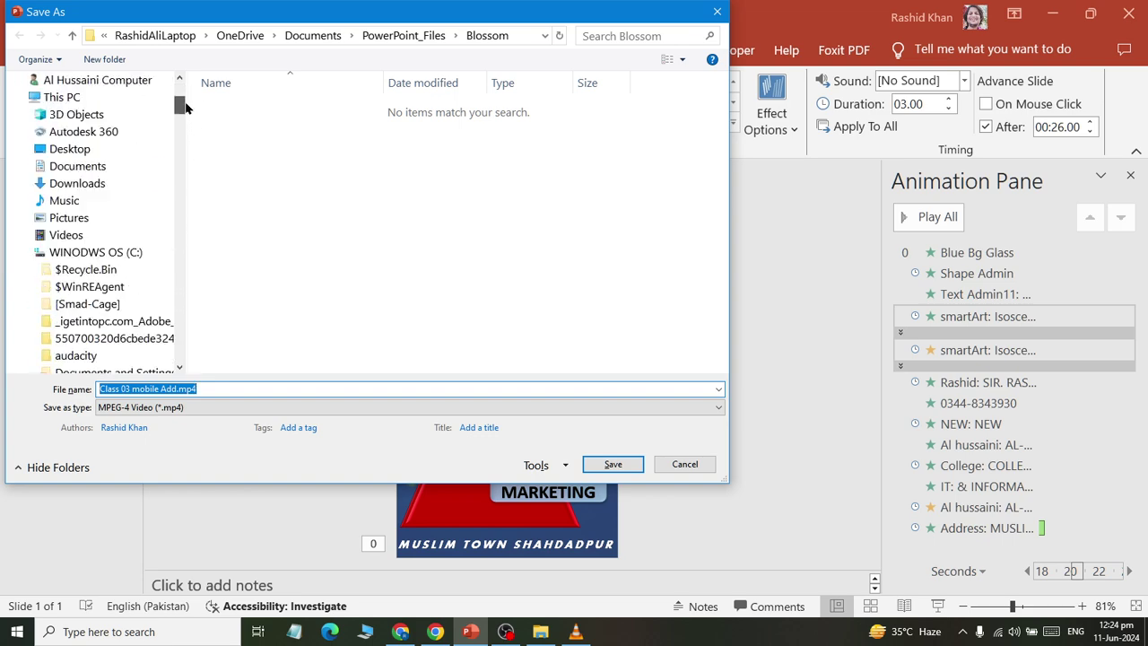
{"action": "left_click", "coordinate": [27, 235]}
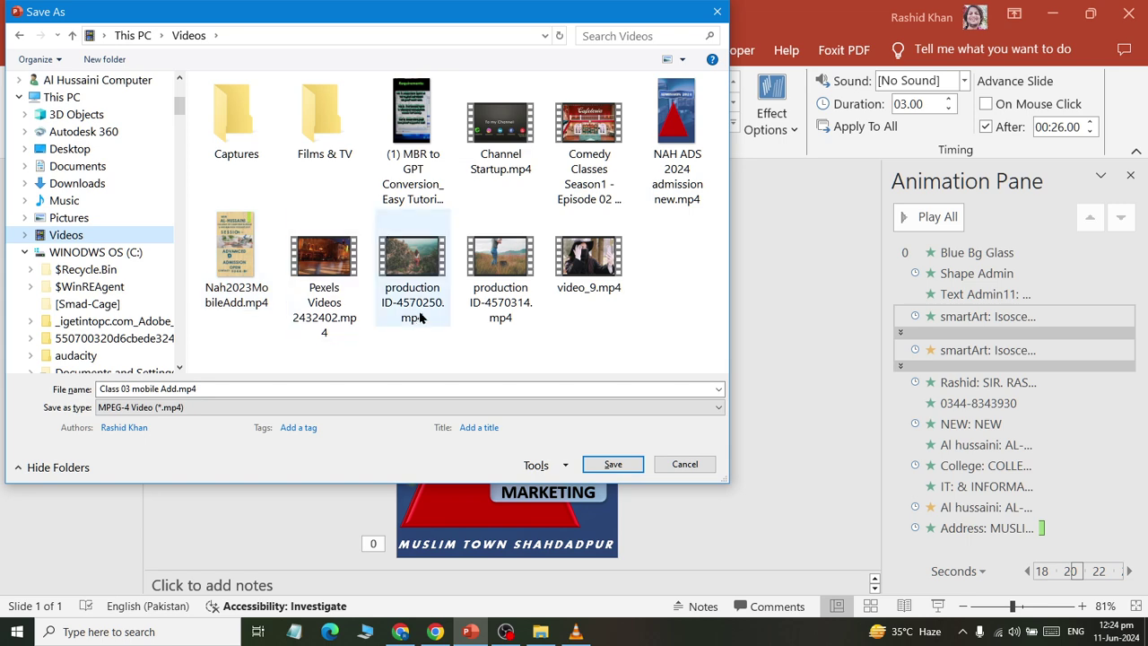
{"action": "right_click", "coordinate": [592, 339]}
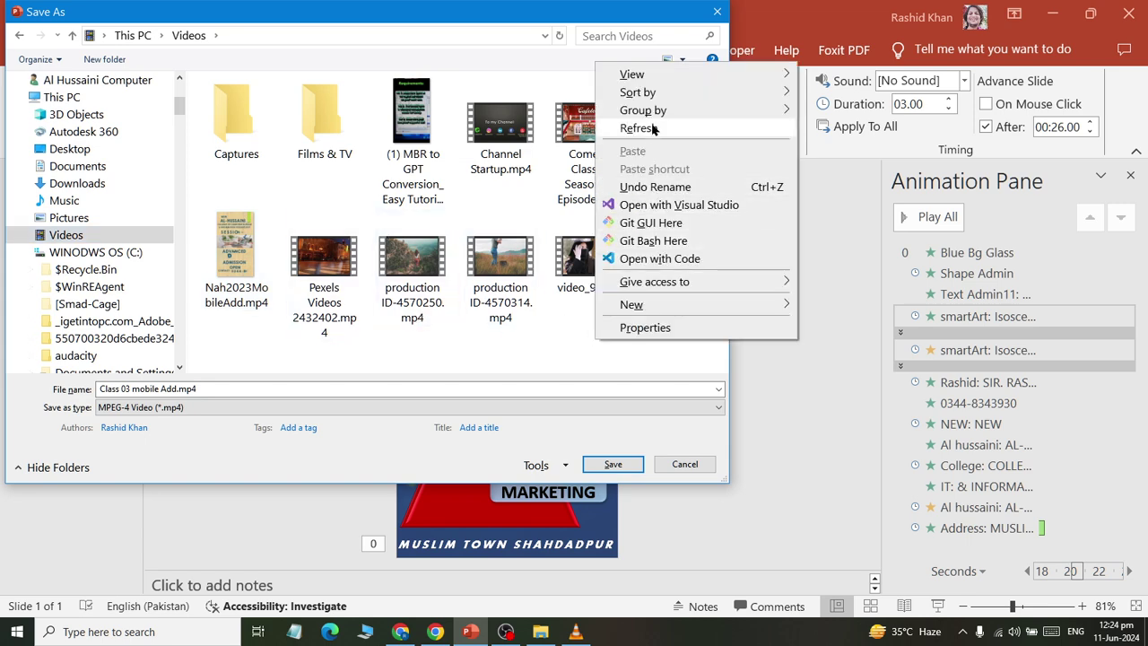
{"action": "mouse_move", "coordinate": [642, 109]}
{"action": "left_click", "coordinate": [827, 129]}
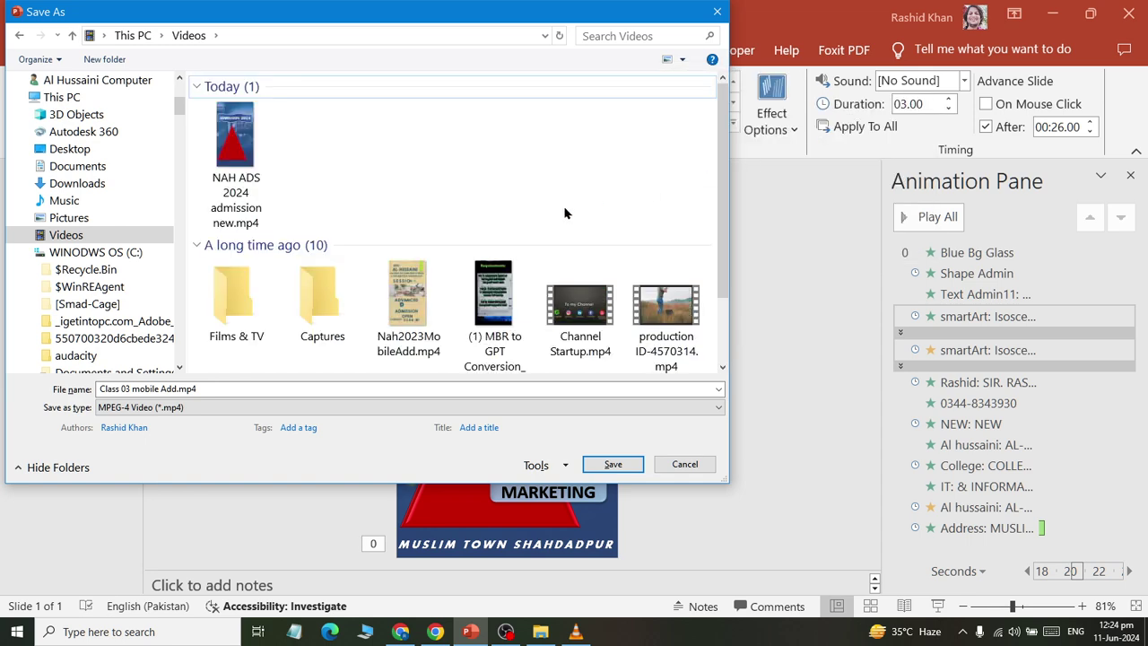
{"action": "double_click", "coordinate": [235, 153]}
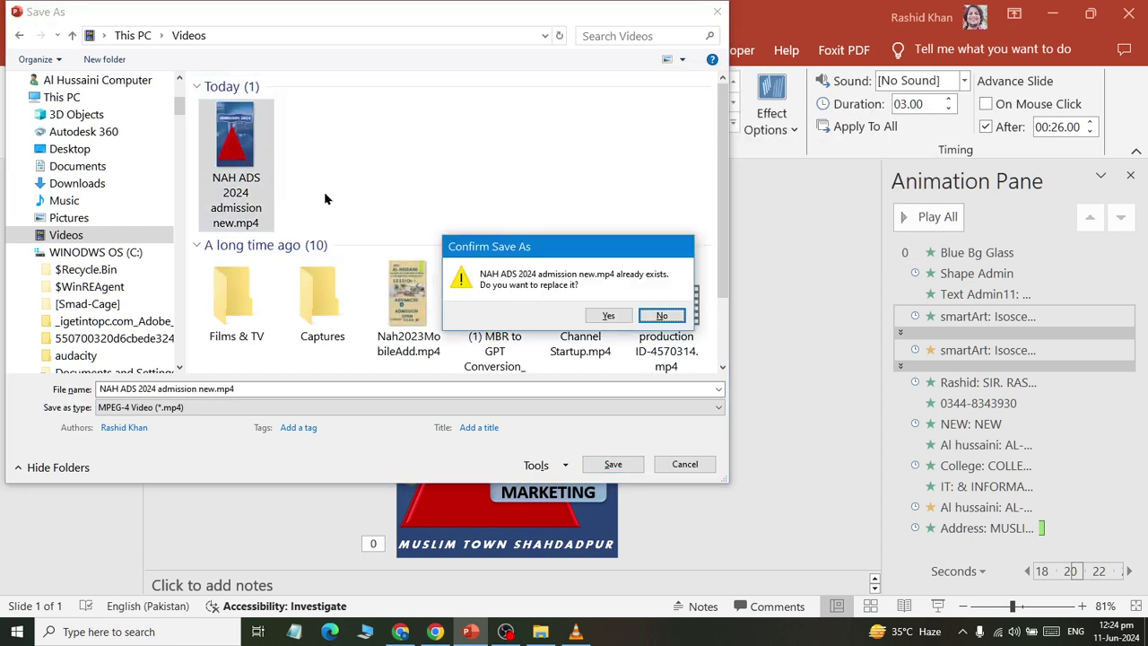
{"action": "left_click", "coordinate": [609, 316]}
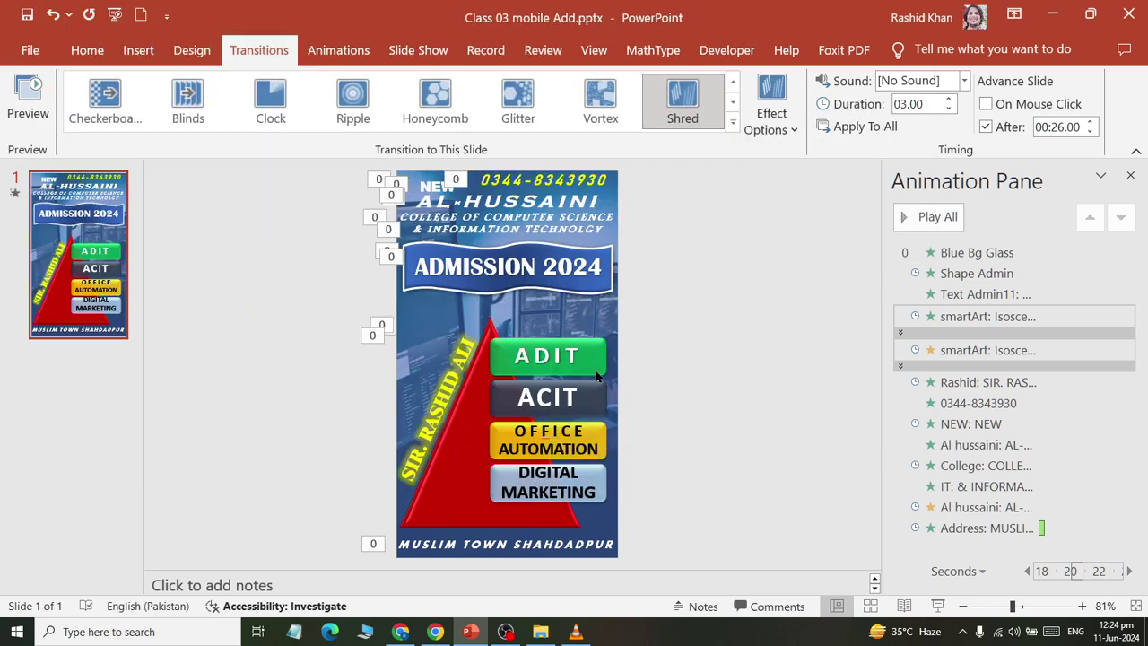
{"action": "left_click", "coordinate": [577, 629]}
- Refresh Videos, then watch the re-exported MP4 full screen in VLC and close it
{"action": "left_click", "coordinate": [514, 109]}
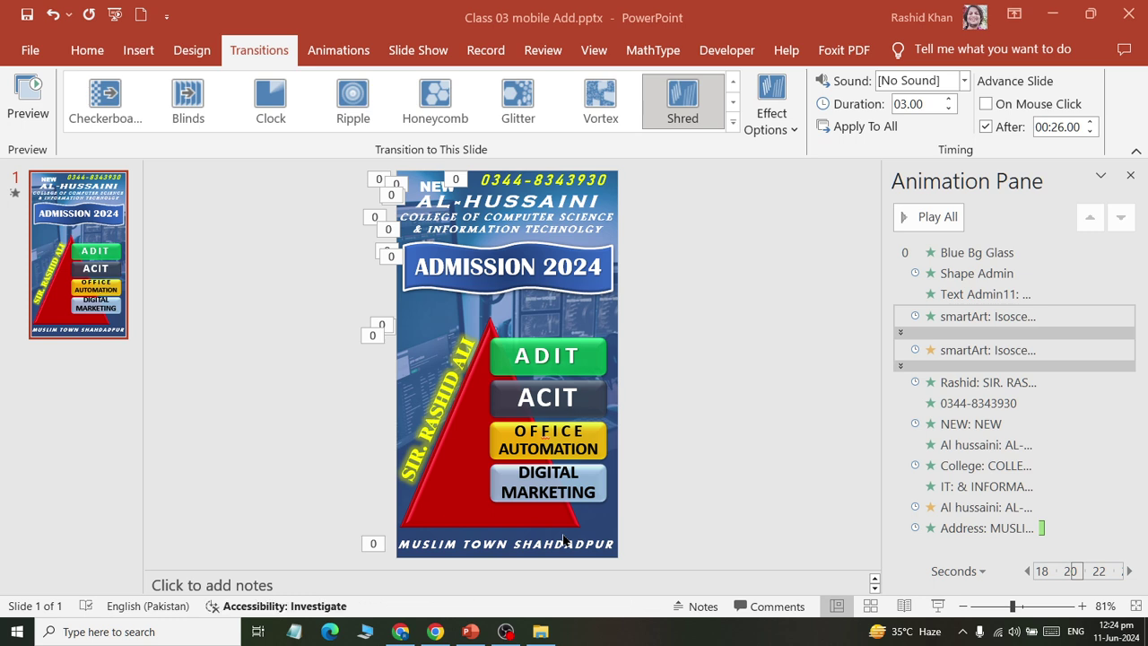
{"action": "left_click", "coordinate": [540, 631]}
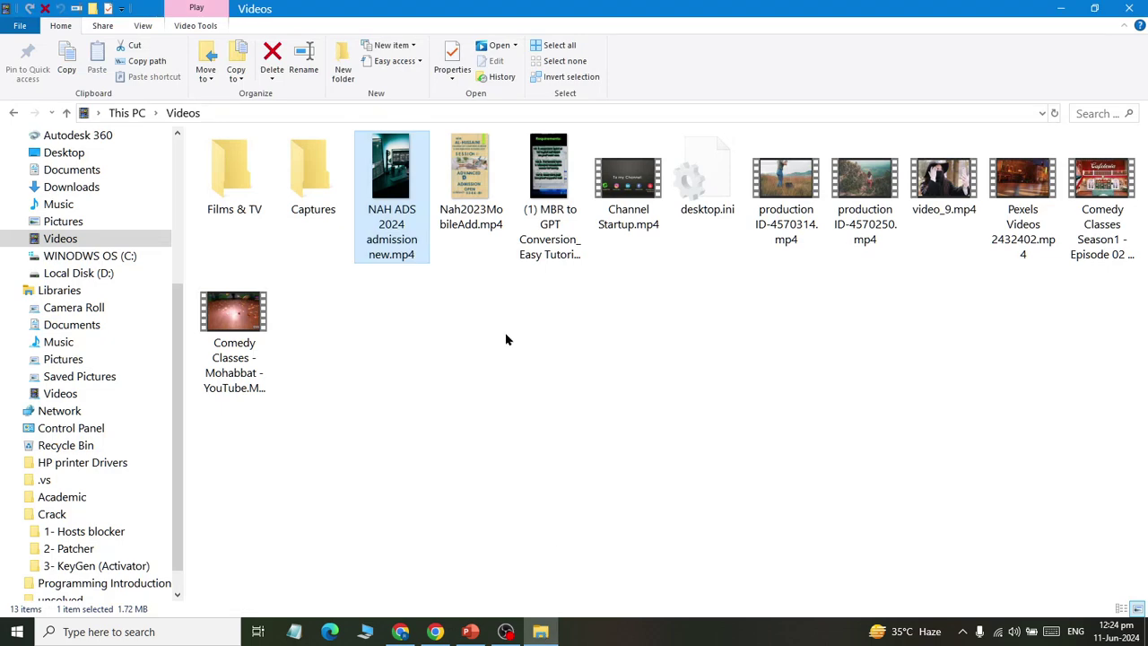
{"action": "right_click", "coordinate": [505, 335]}
{"action": "left_click", "coordinate": [561, 98]}
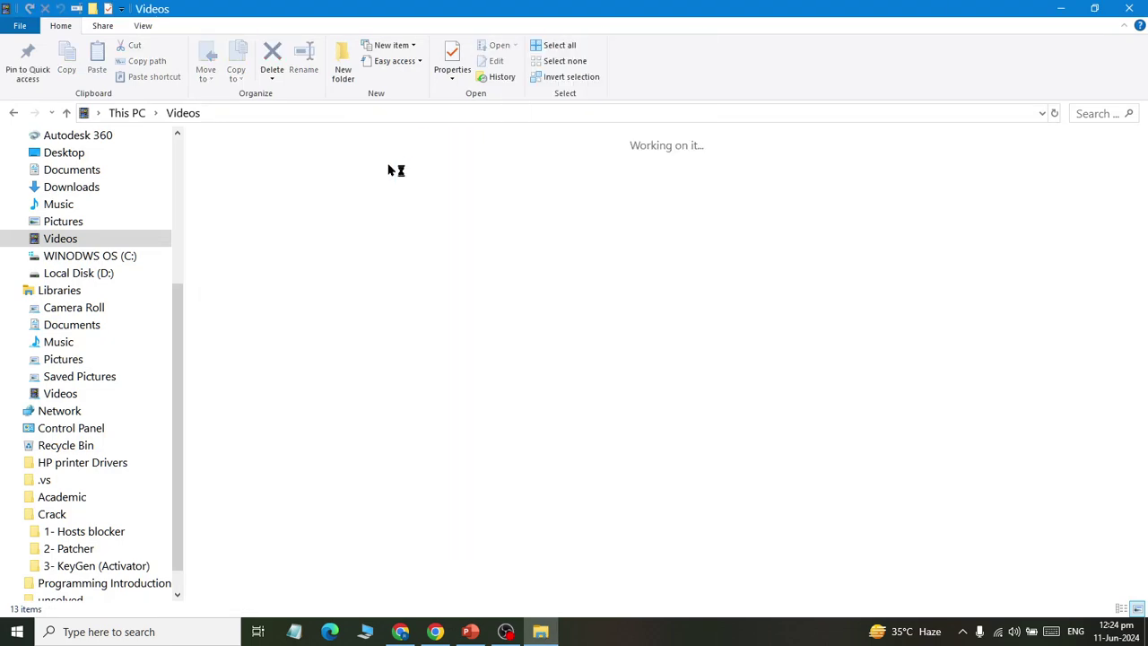
{"action": "right_click", "coordinate": [386, 163]}
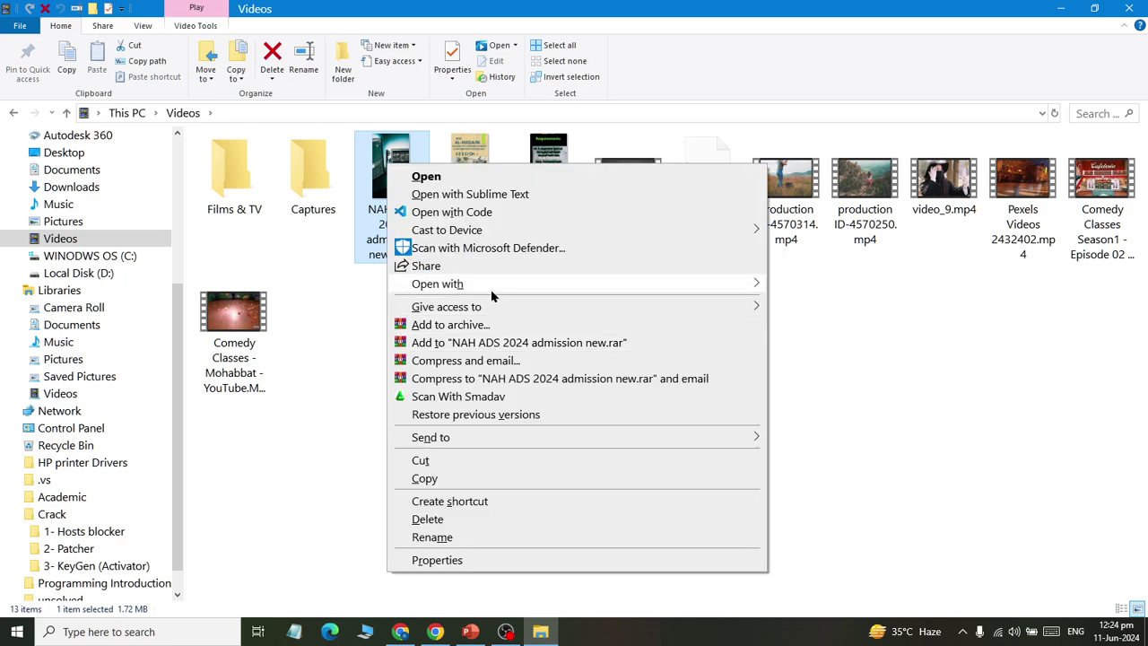
{"action": "mouse_move", "coordinate": [438, 284]}
{"action": "left_click", "coordinate": [813, 338]}
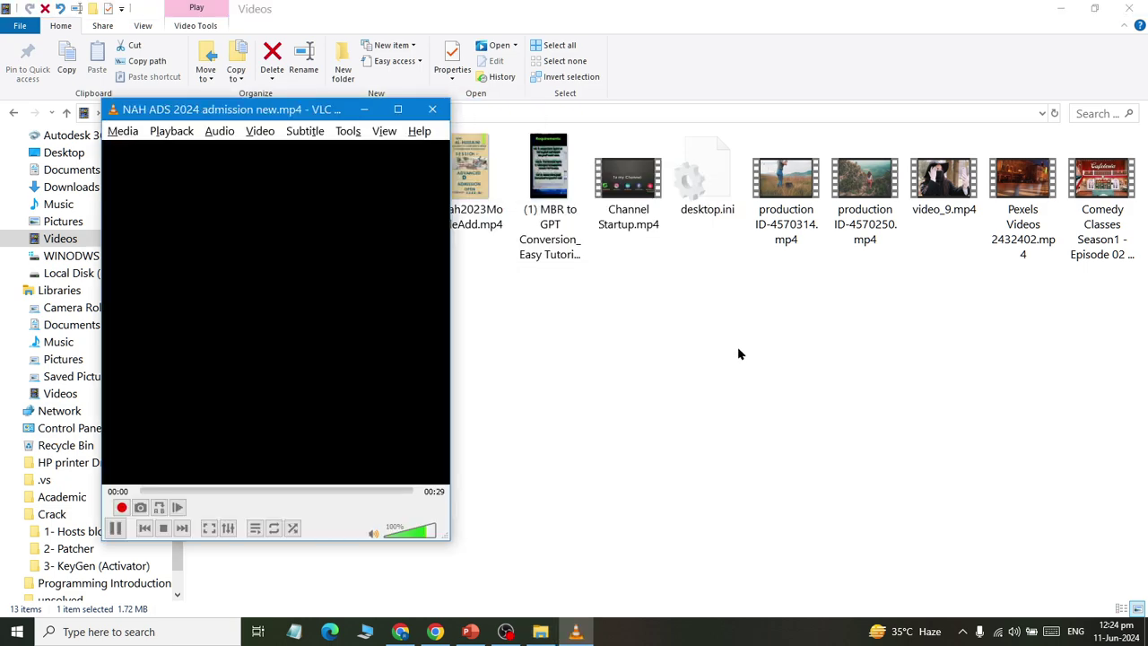
{"action": "double_click", "coordinate": [394, 232]}
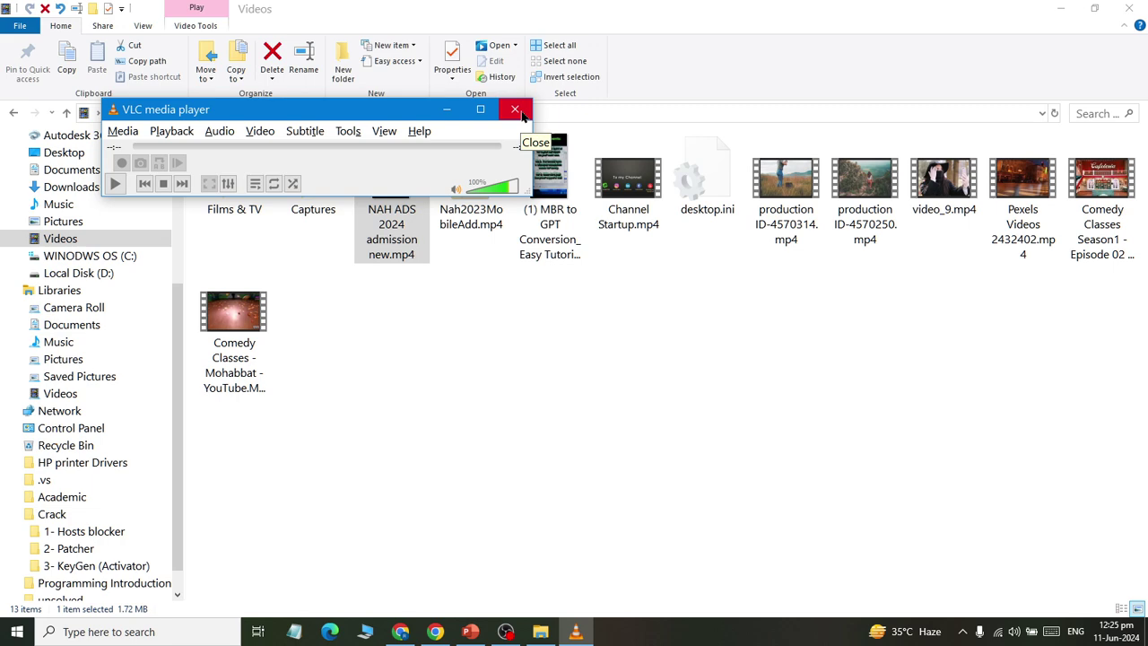
{"action": "left_click", "coordinate": [522, 115]}
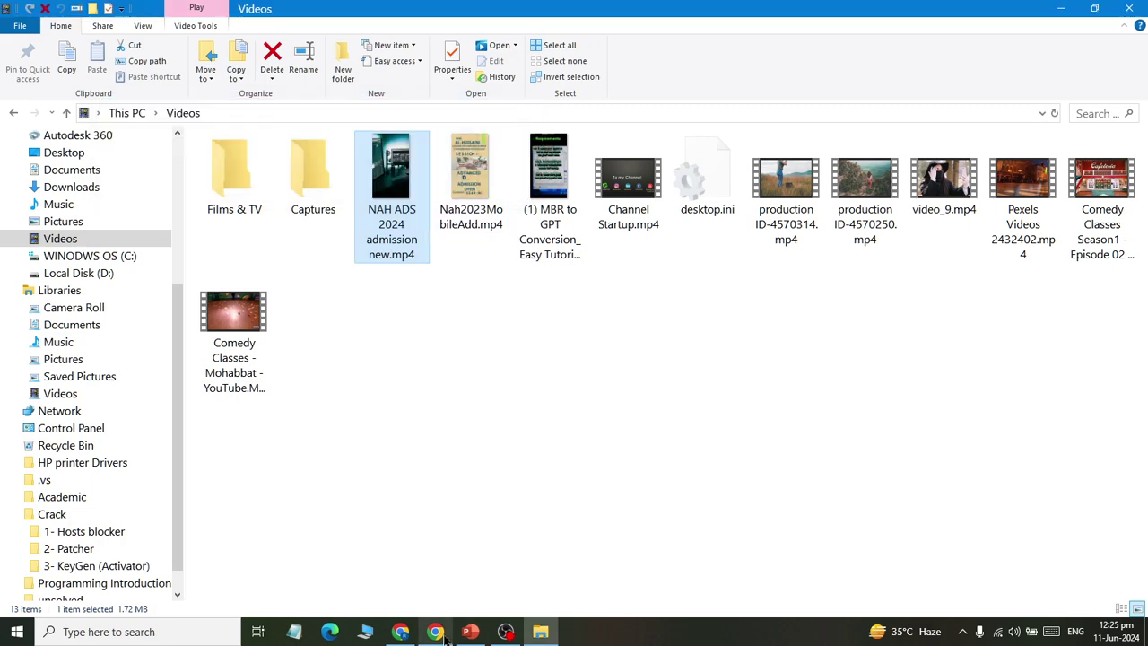
{"action": "mouse_move", "coordinate": [400, 631]}
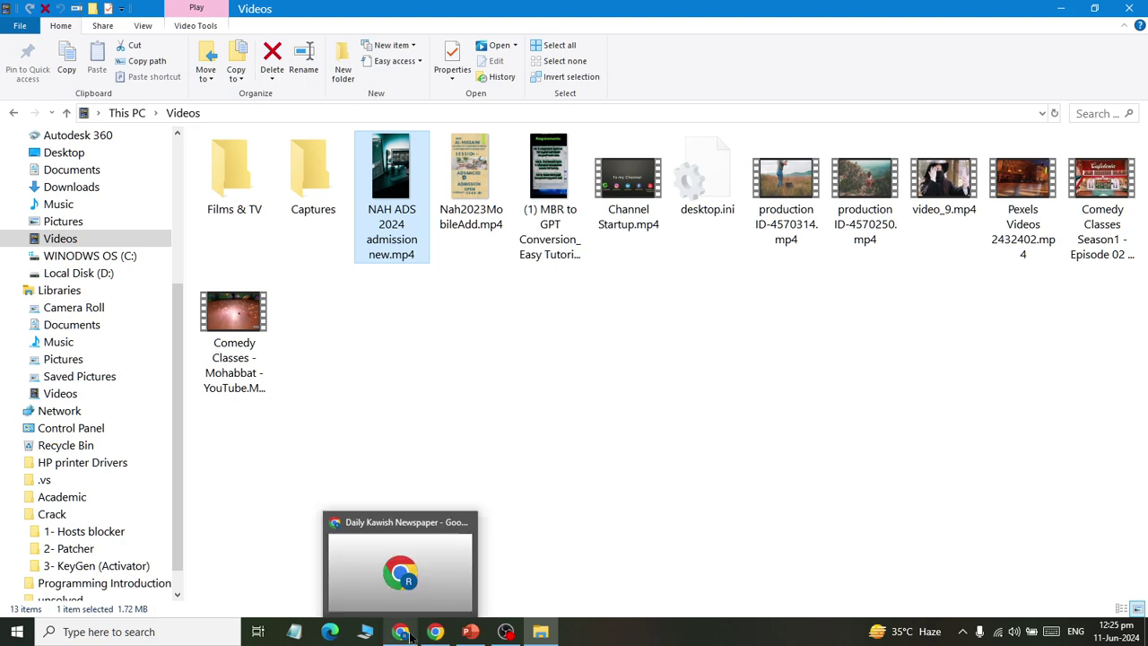
- Search for 'blossom' in WhatsApp Web and open the Blossom group chat
{"action": "left_click", "coordinate": [413, 635]}
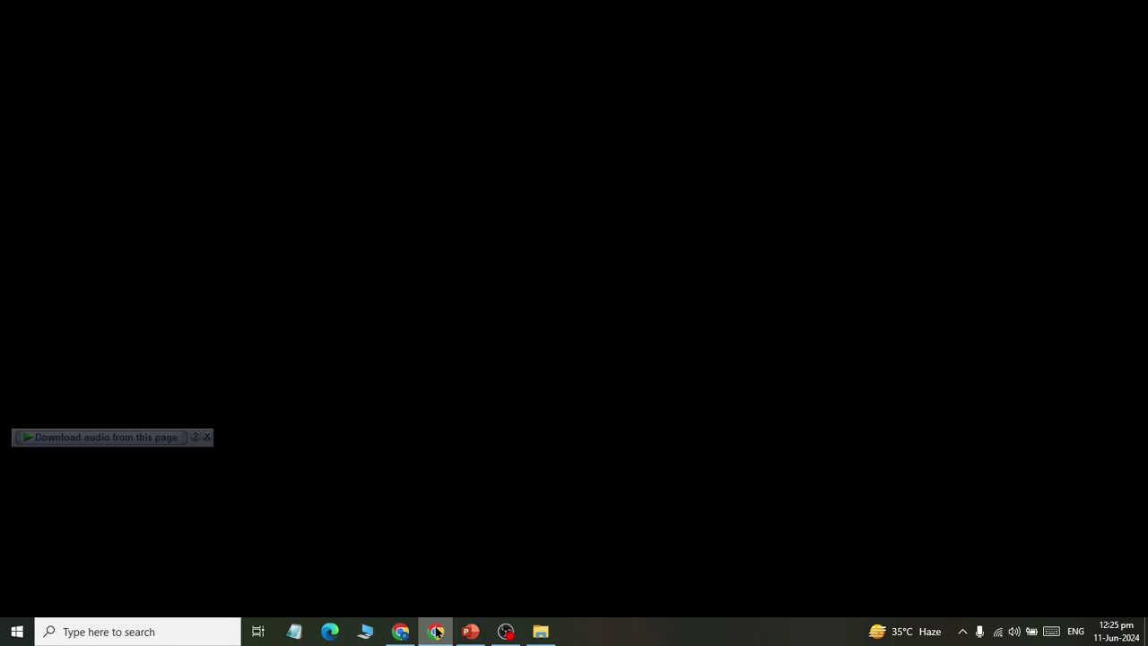
{"action": "left_click", "coordinate": [434, 632]}
{"action": "mouse_move", "coordinate": [566, 386]}
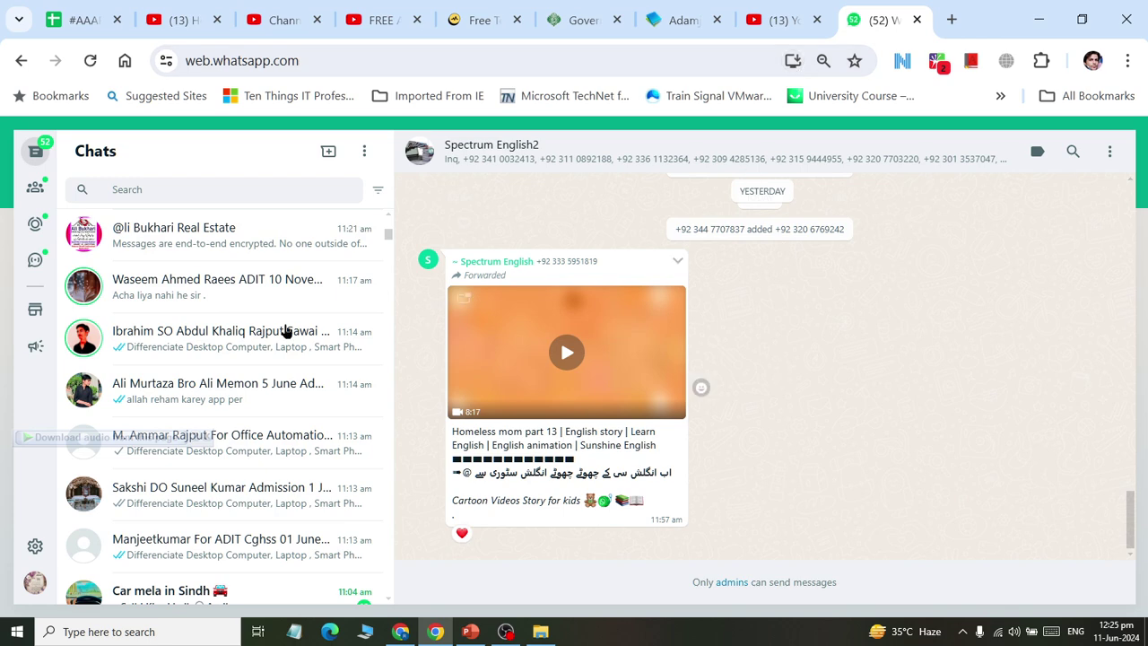
{"action": "type", "text": "blo"}
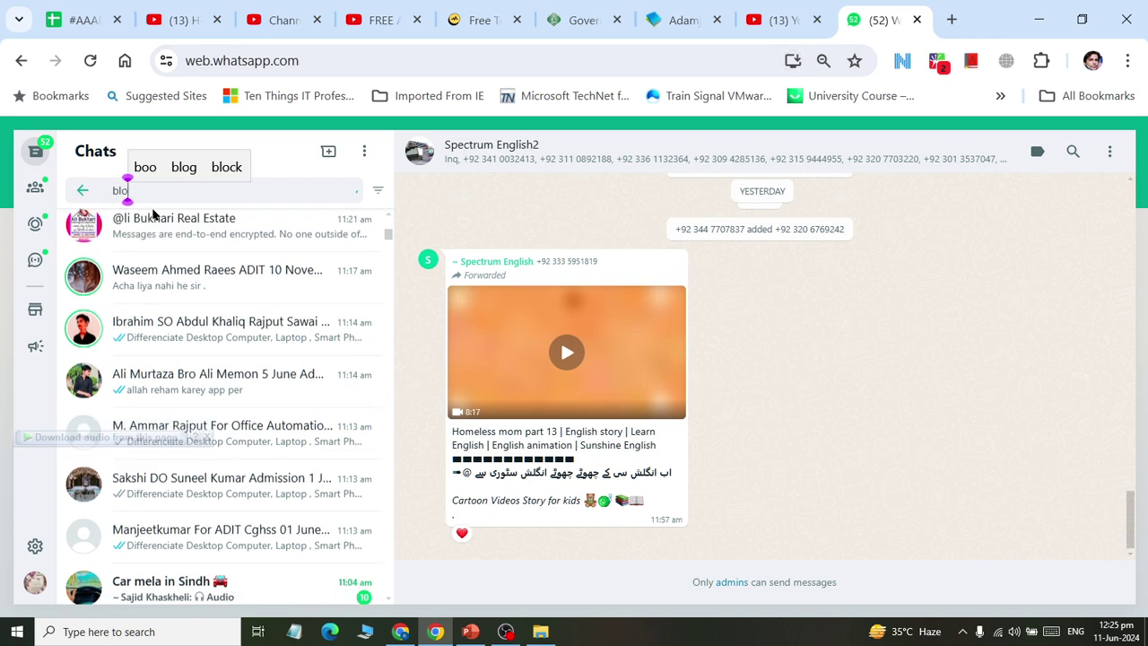
{"action": "type", "text": "ssom"}
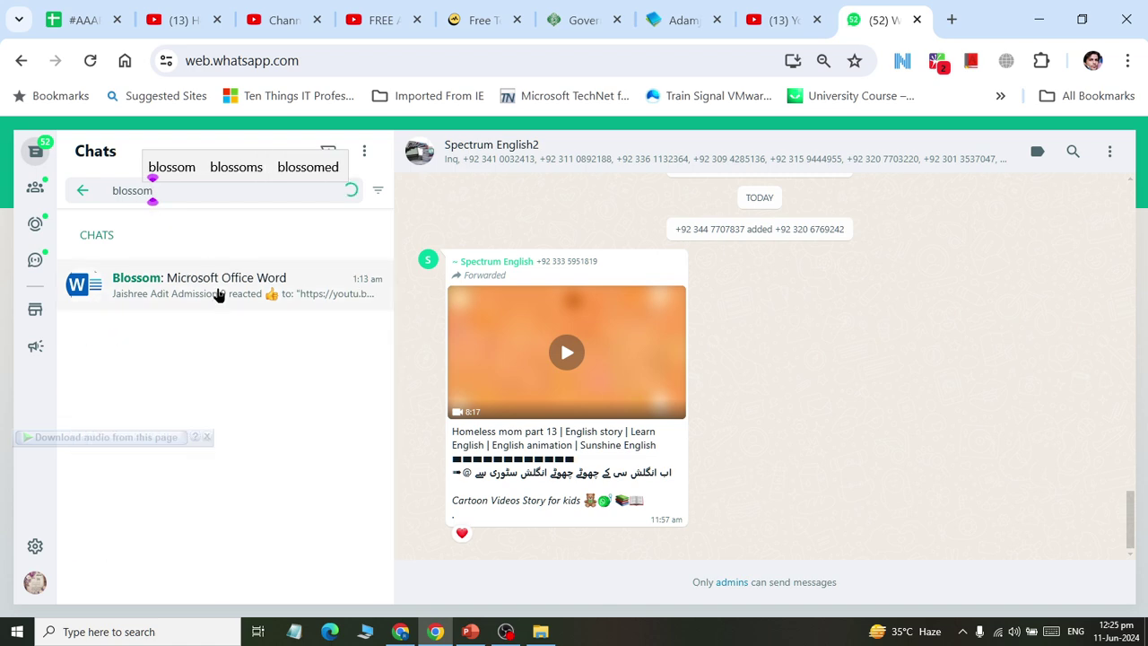
{"action": "left_click", "coordinate": [218, 287]}
- Drag the exported MP4 from the Videos folder into the Blossom chat and send it
{"action": "key", "text": "alt+Tab"}
{"action": "key", "text": "alt+Tab"}
{"action": "key", "text": "alt+Tab"}
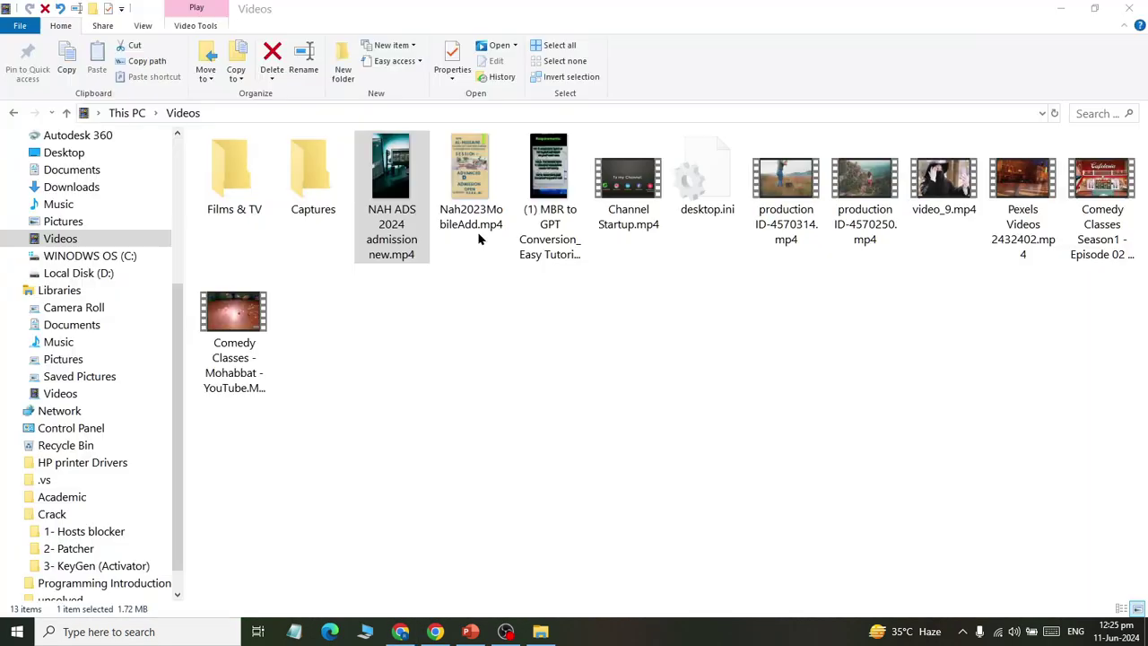
{"action": "key", "text": "alt+Tab"}
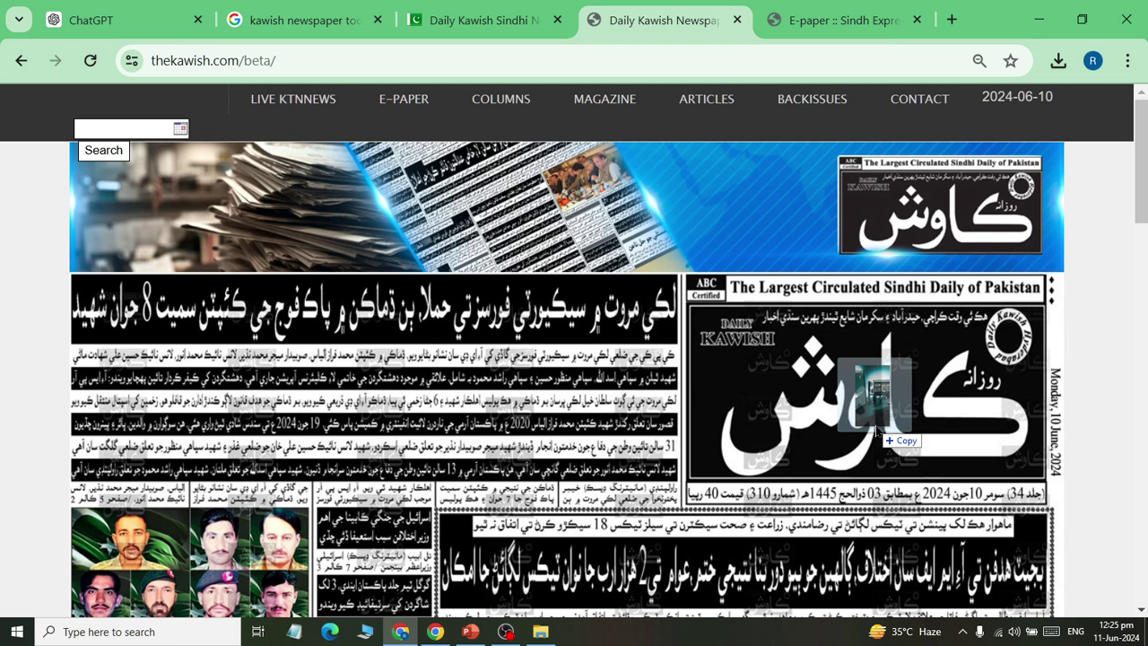
{"action": "key", "text": "alt+Tab"}
{"action": "key", "text": "Tab"}
{"action": "left_click_drag", "start_coordinate": [869, 429], "coordinate": [877, 431]}
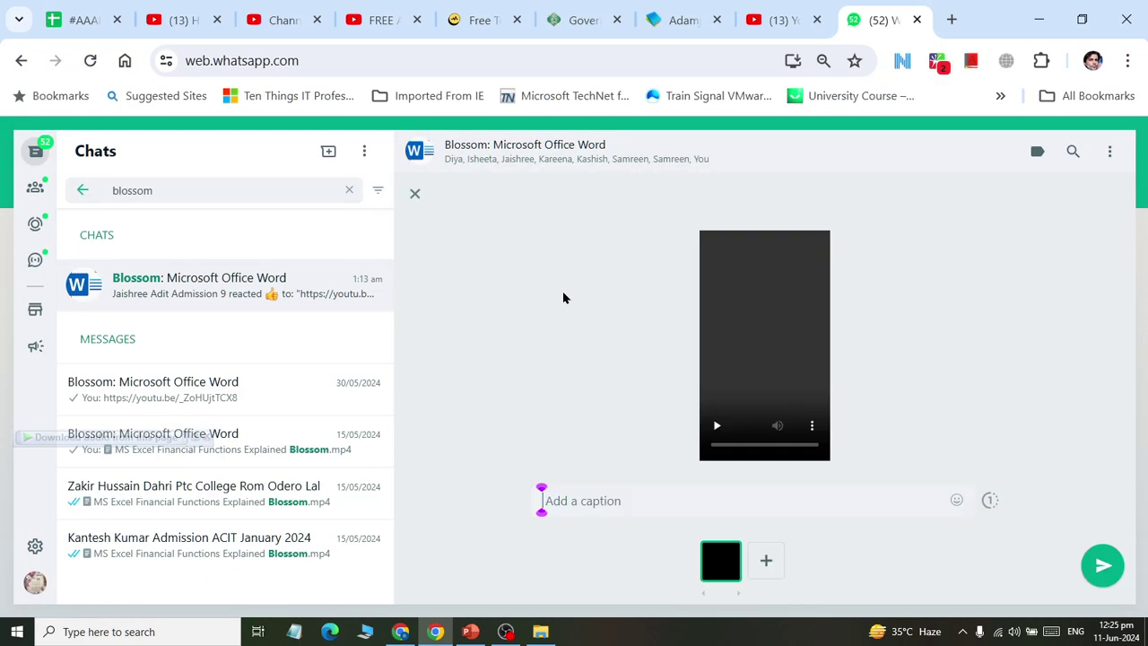
{"action": "left_click", "coordinate": [1089, 572]}
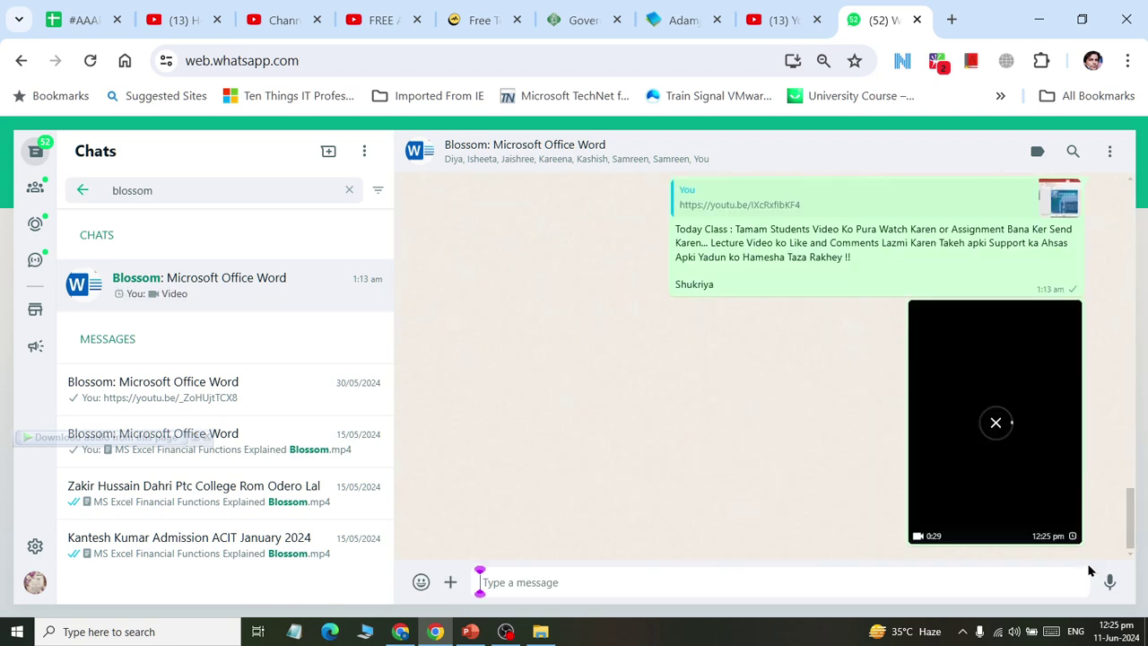